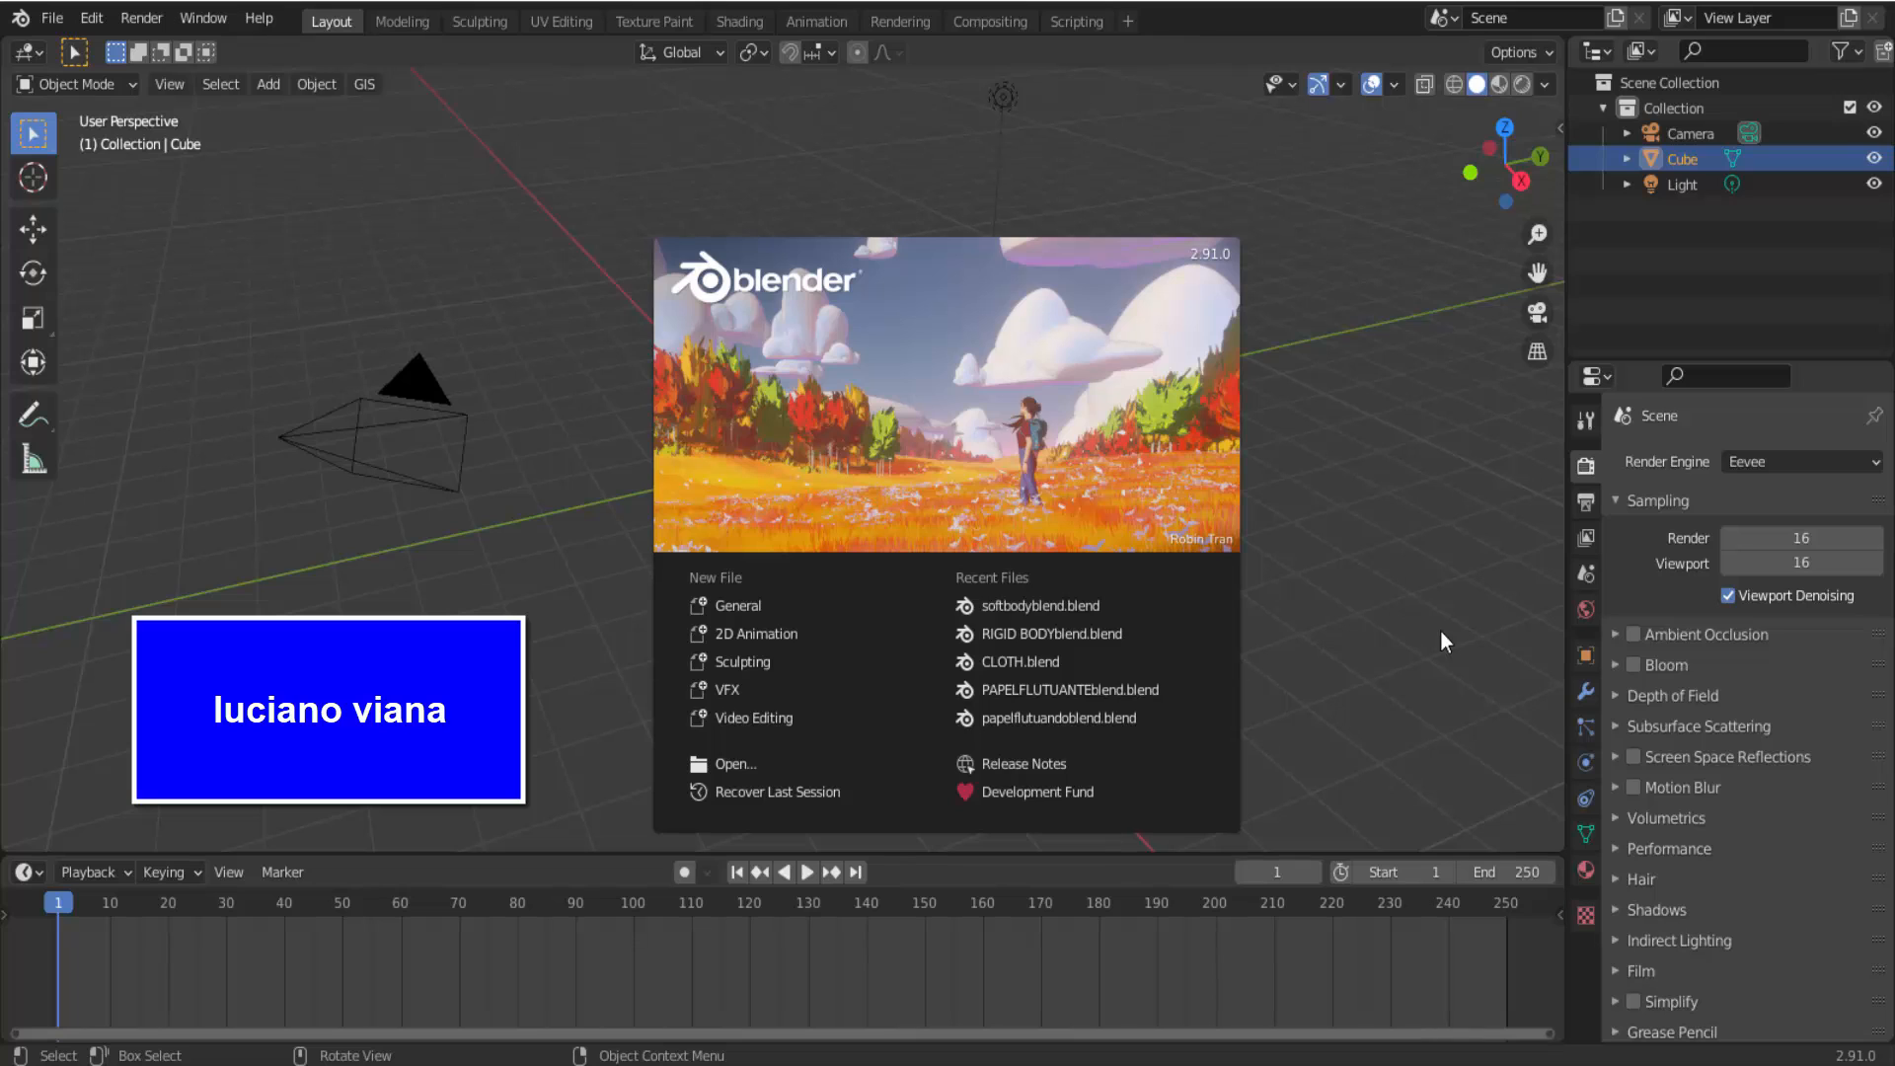
# Dismiss the splash screen and enable Soft Body physics on the default cube.
pyautogui.click(1226, 310)
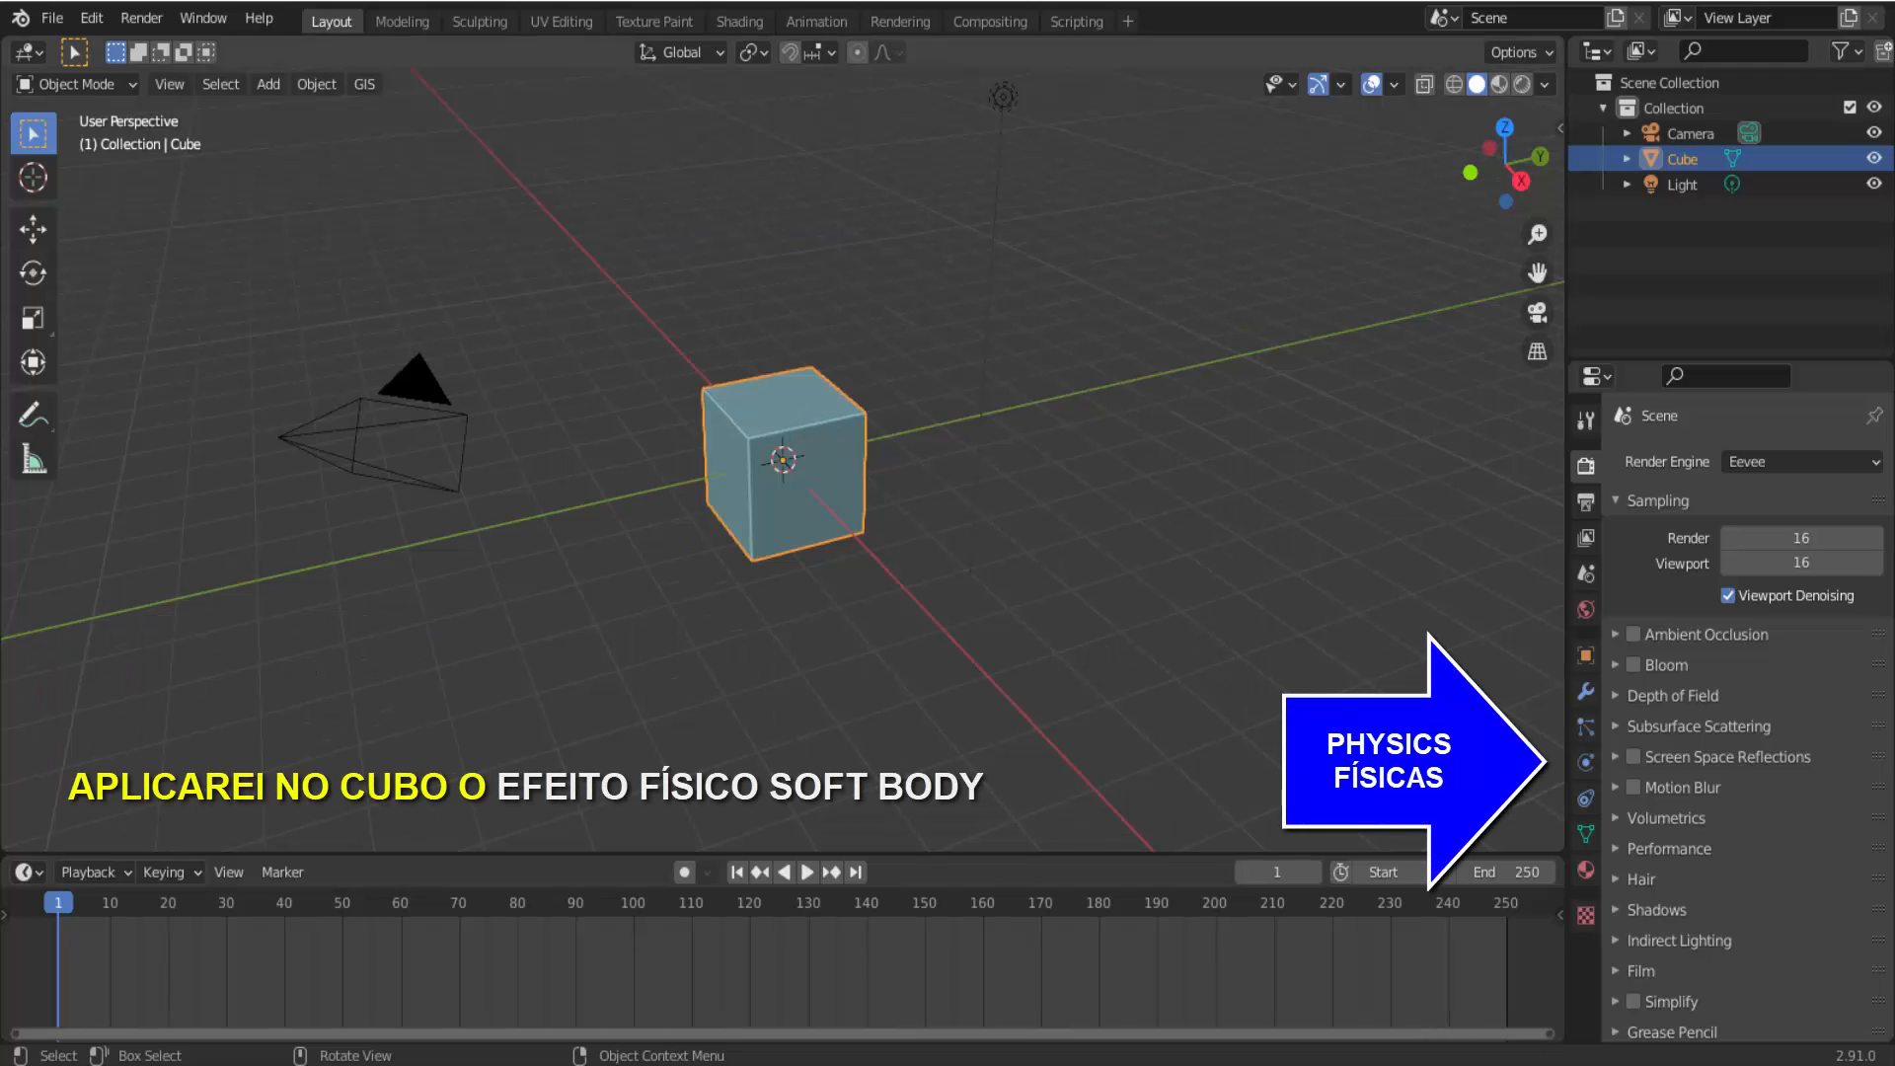
pyautogui.click(1584, 766)
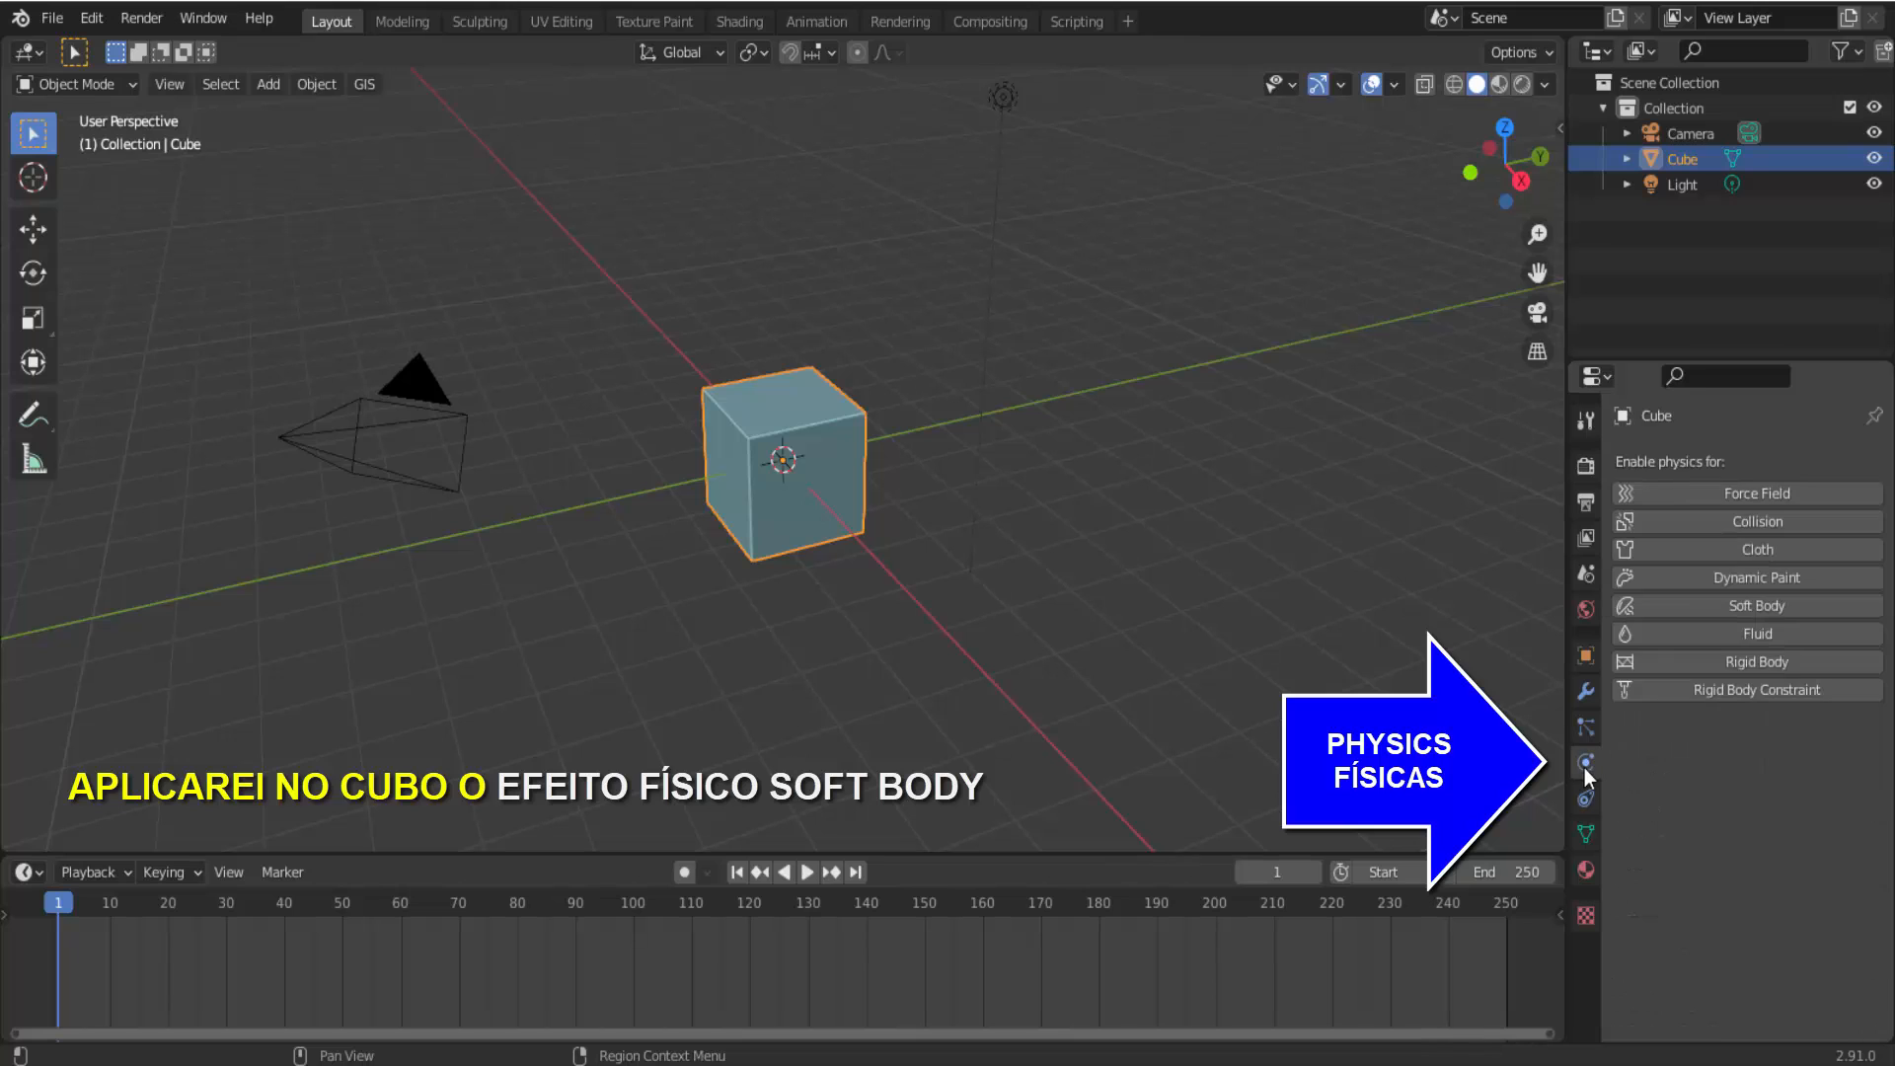
pyautogui.click(1825, 605)
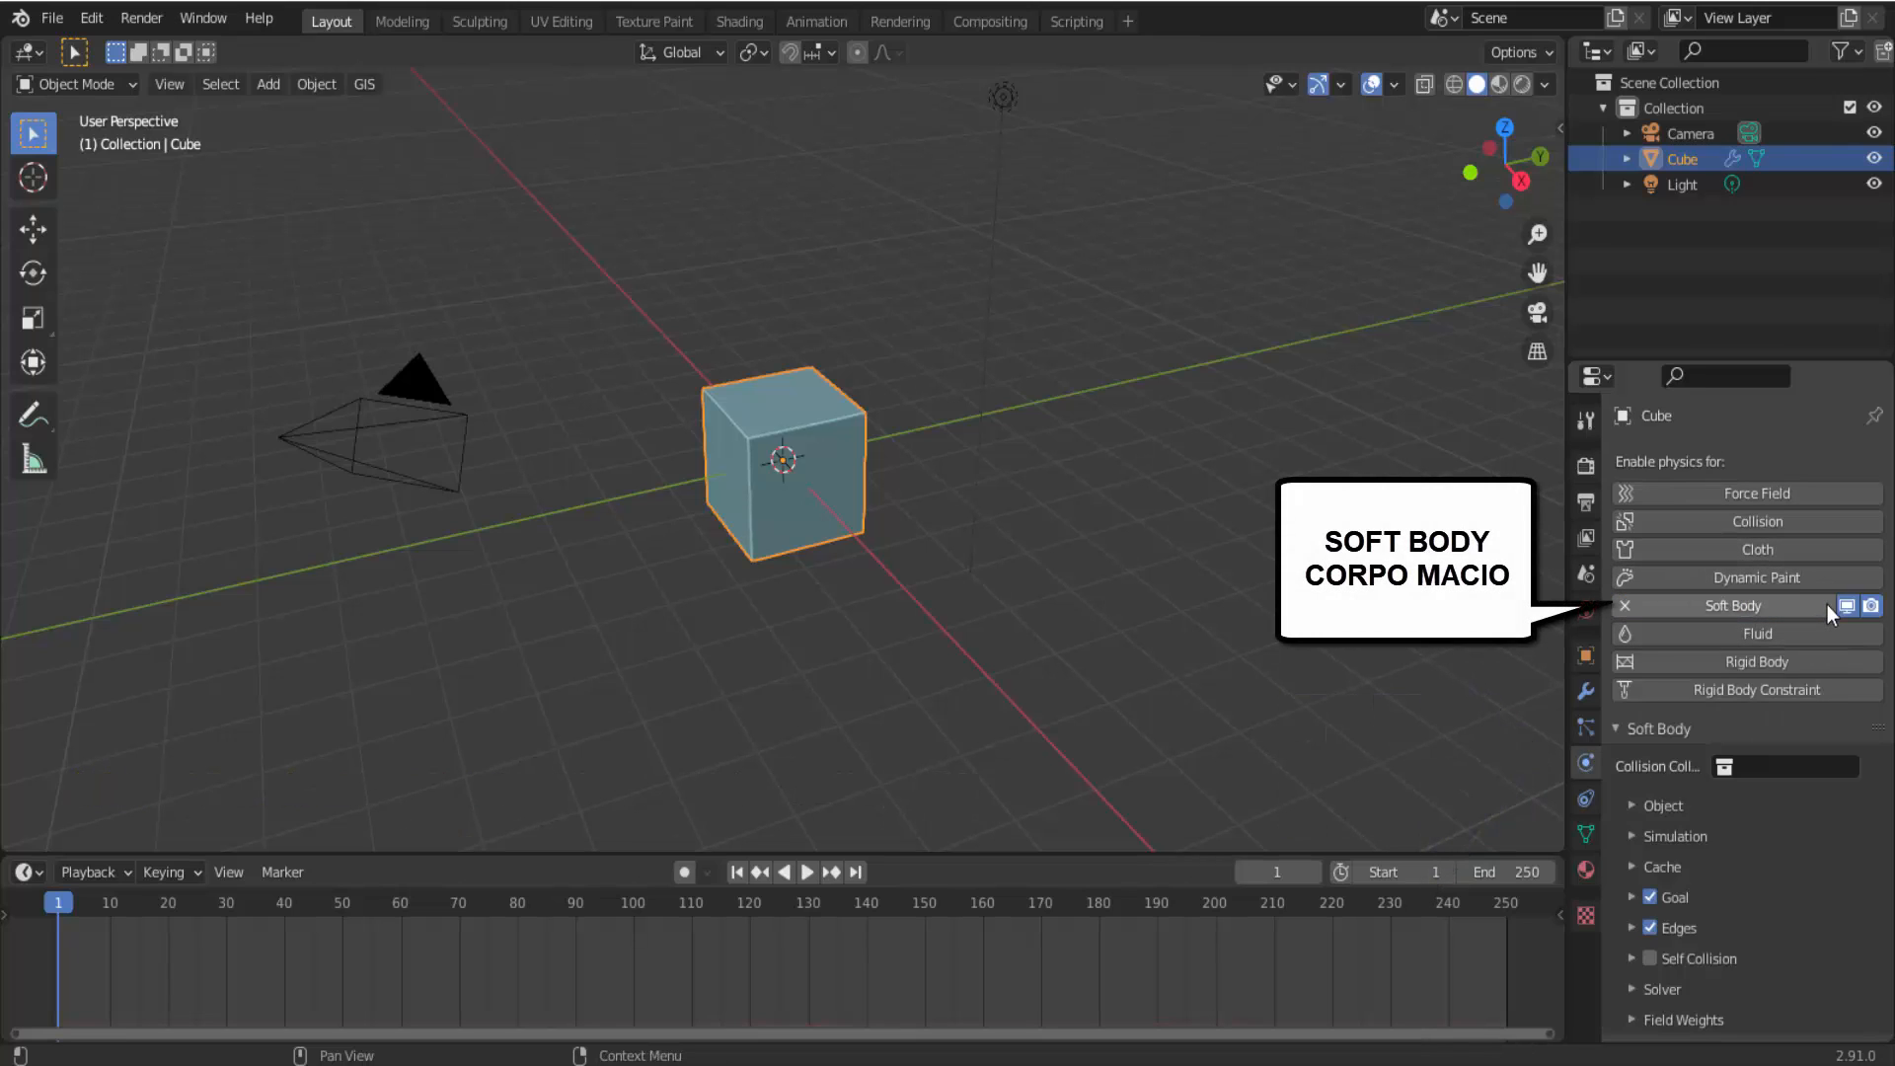
# Play the cube's soft body simulation across the timeline with default settings, replay it, and return to the first frame.
pyautogui.click(808, 872)
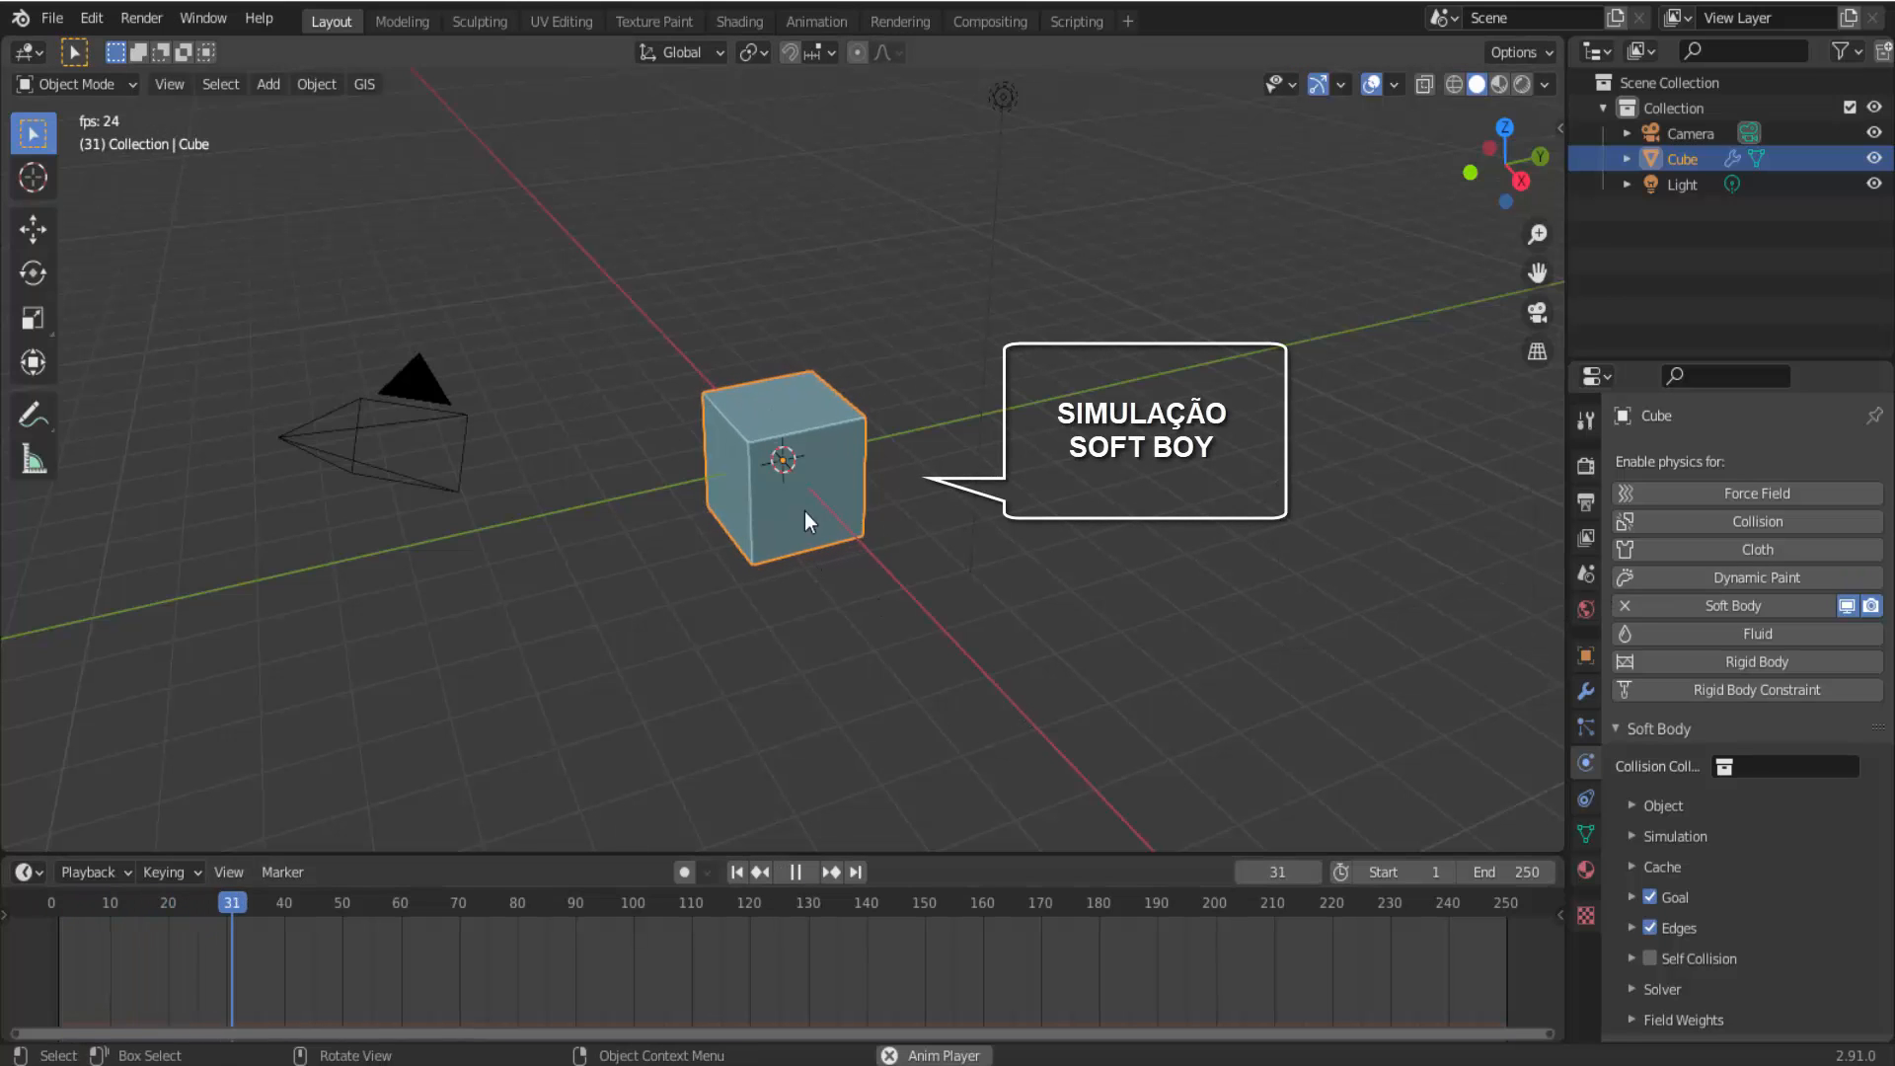
pyautogui.click(804, 874)
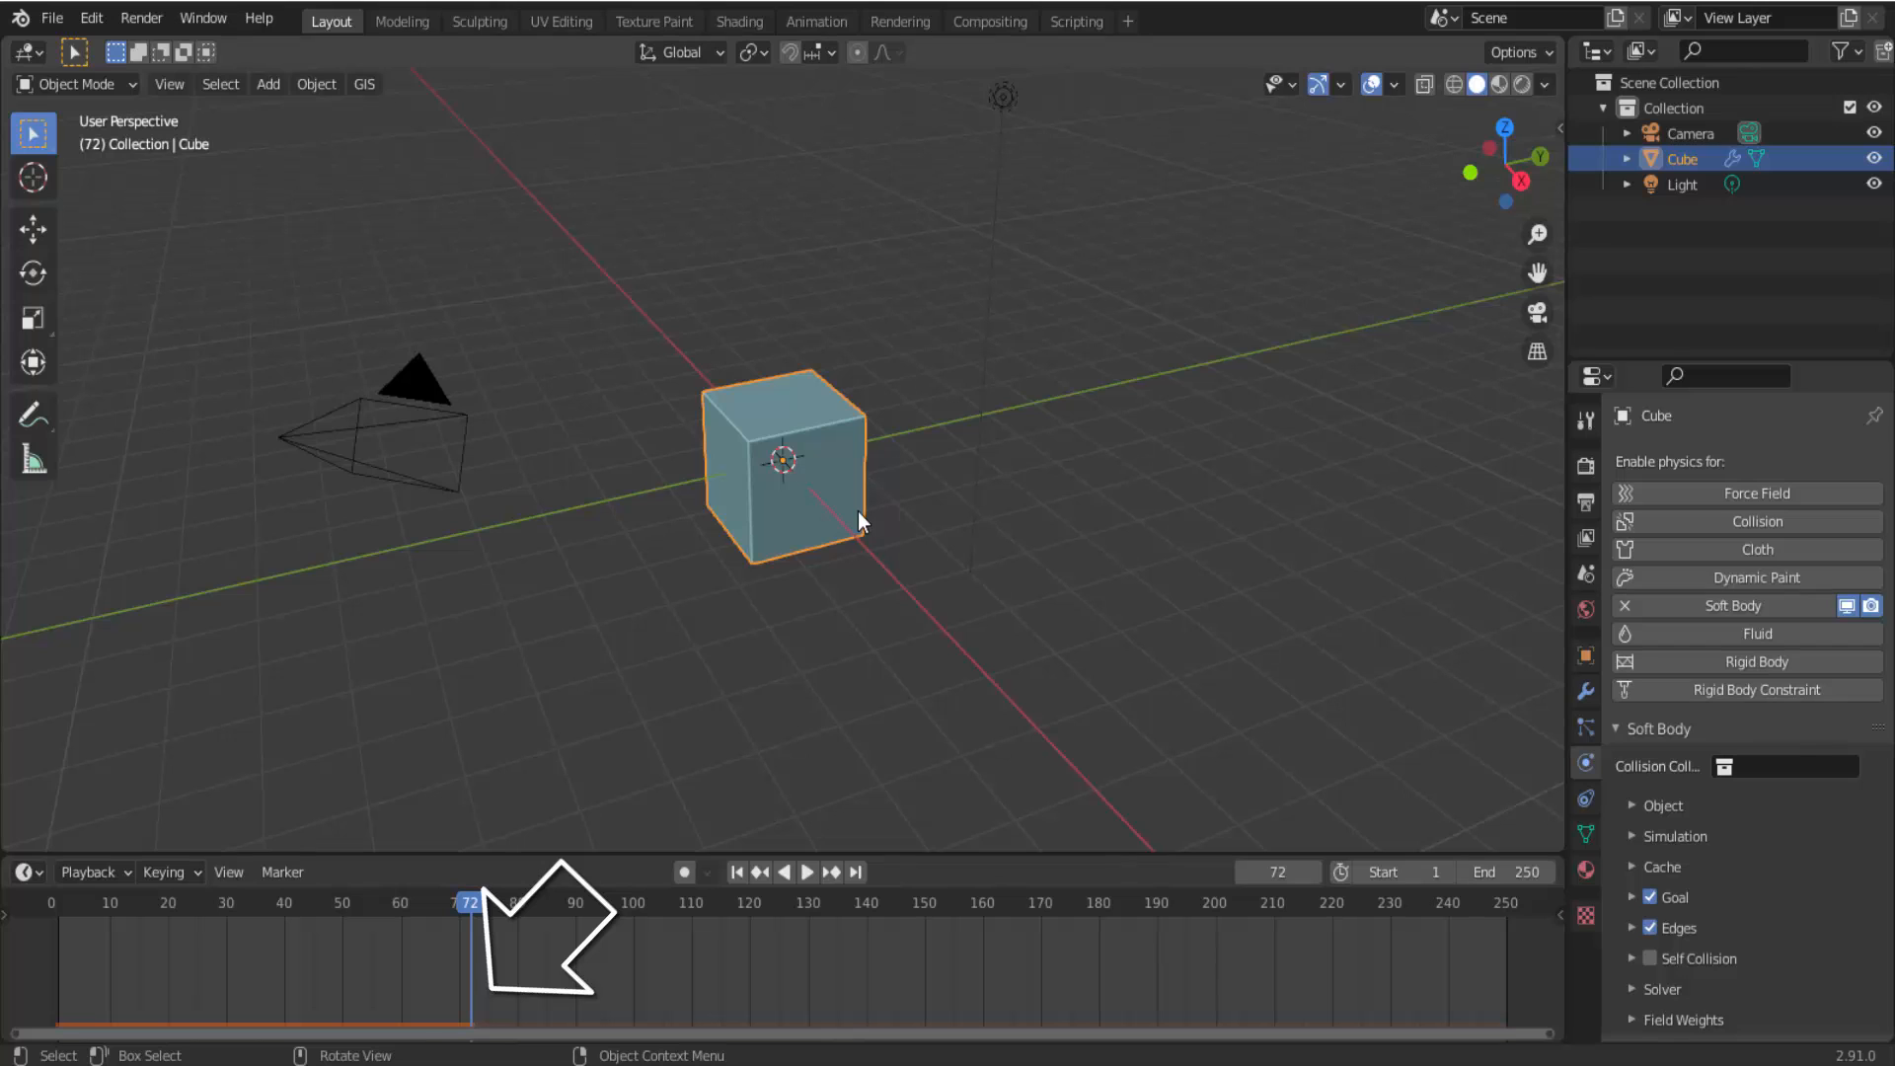
pyautogui.click(791, 874)
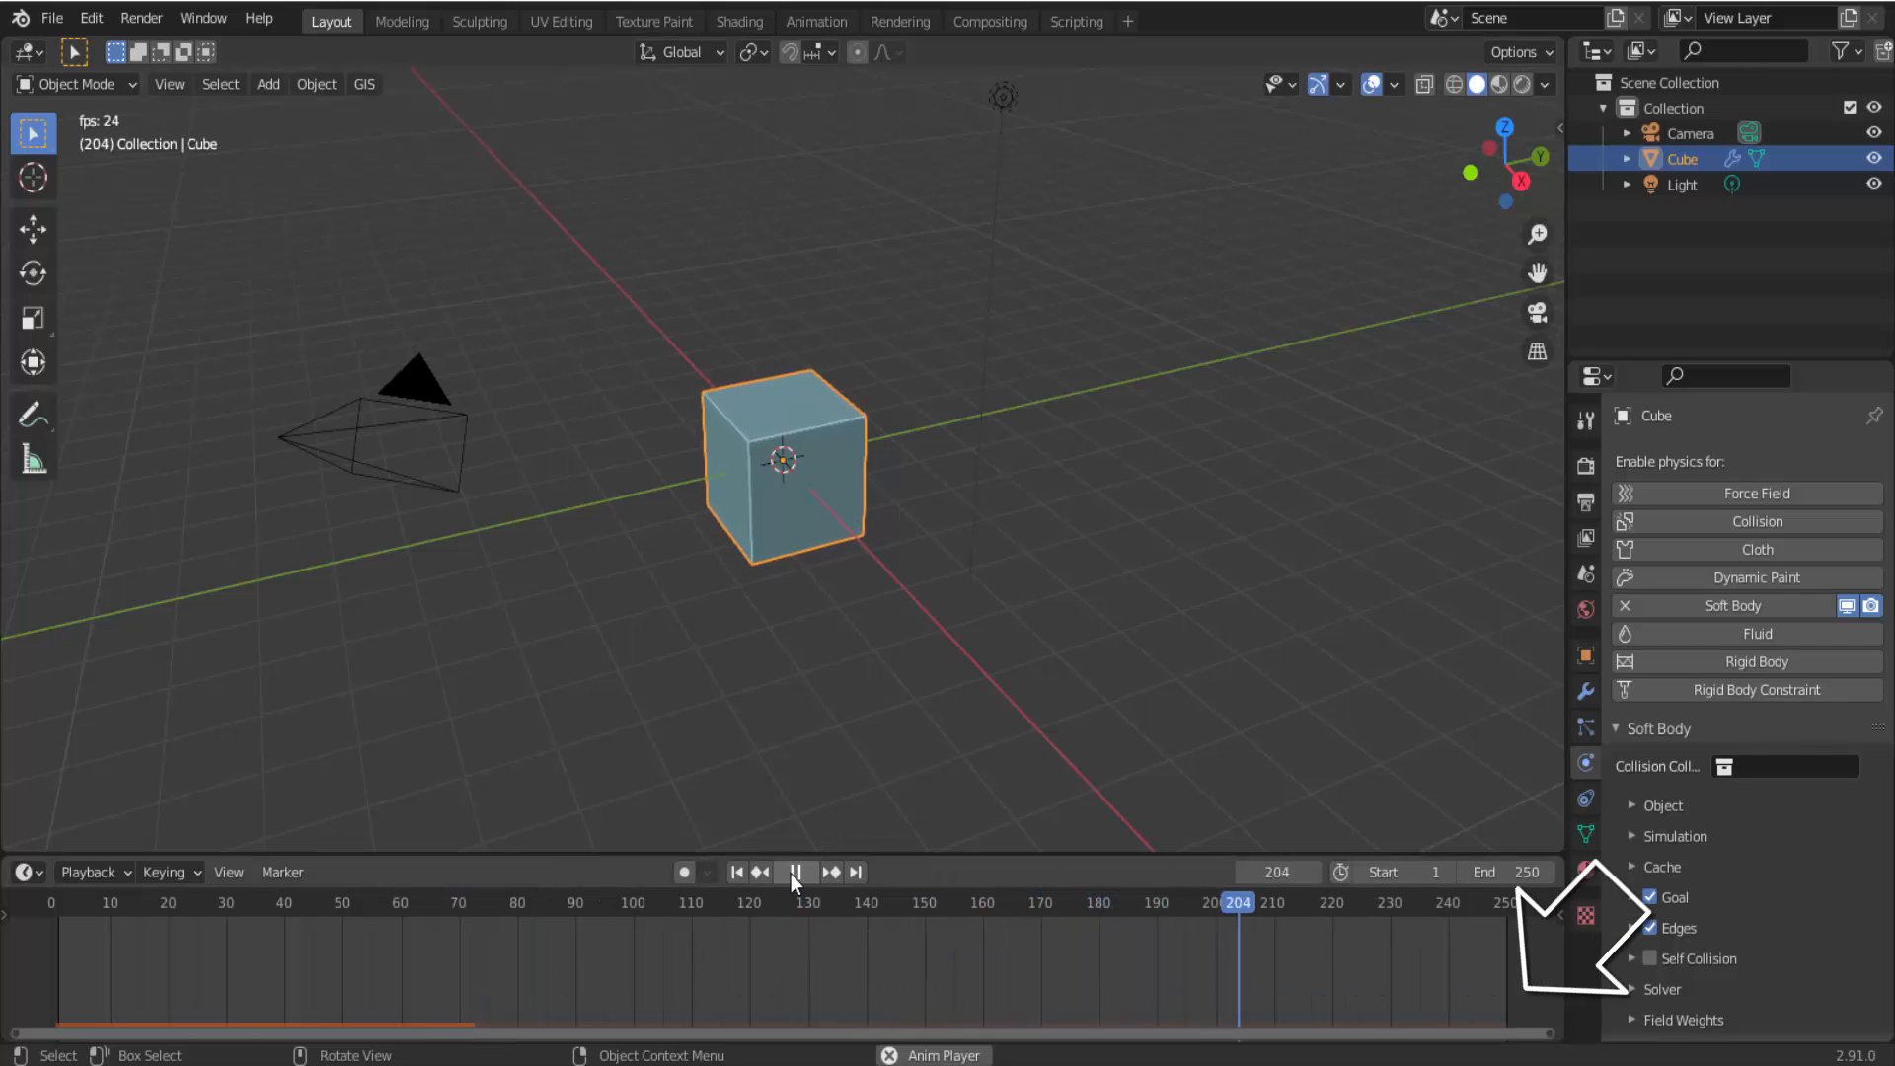
pyautogui.click(795, 873)
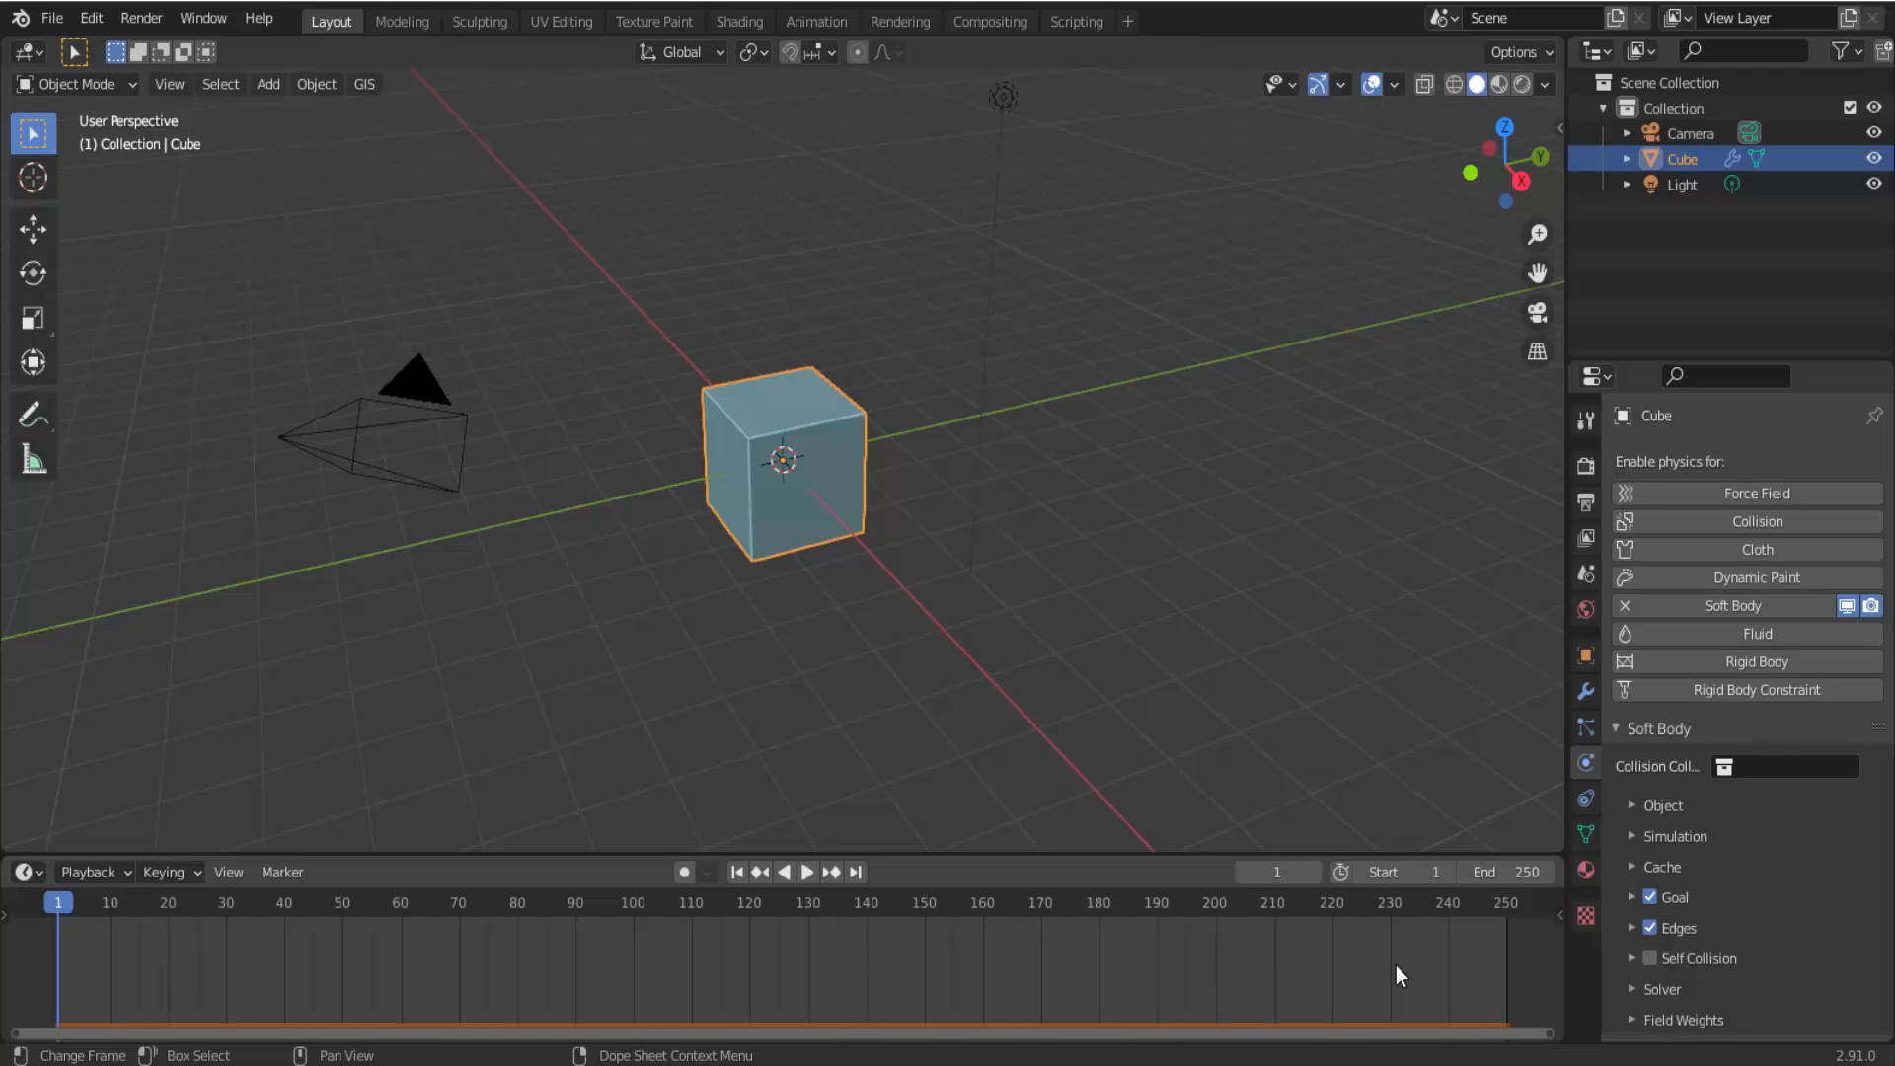
pyautogui.click(806, 872)
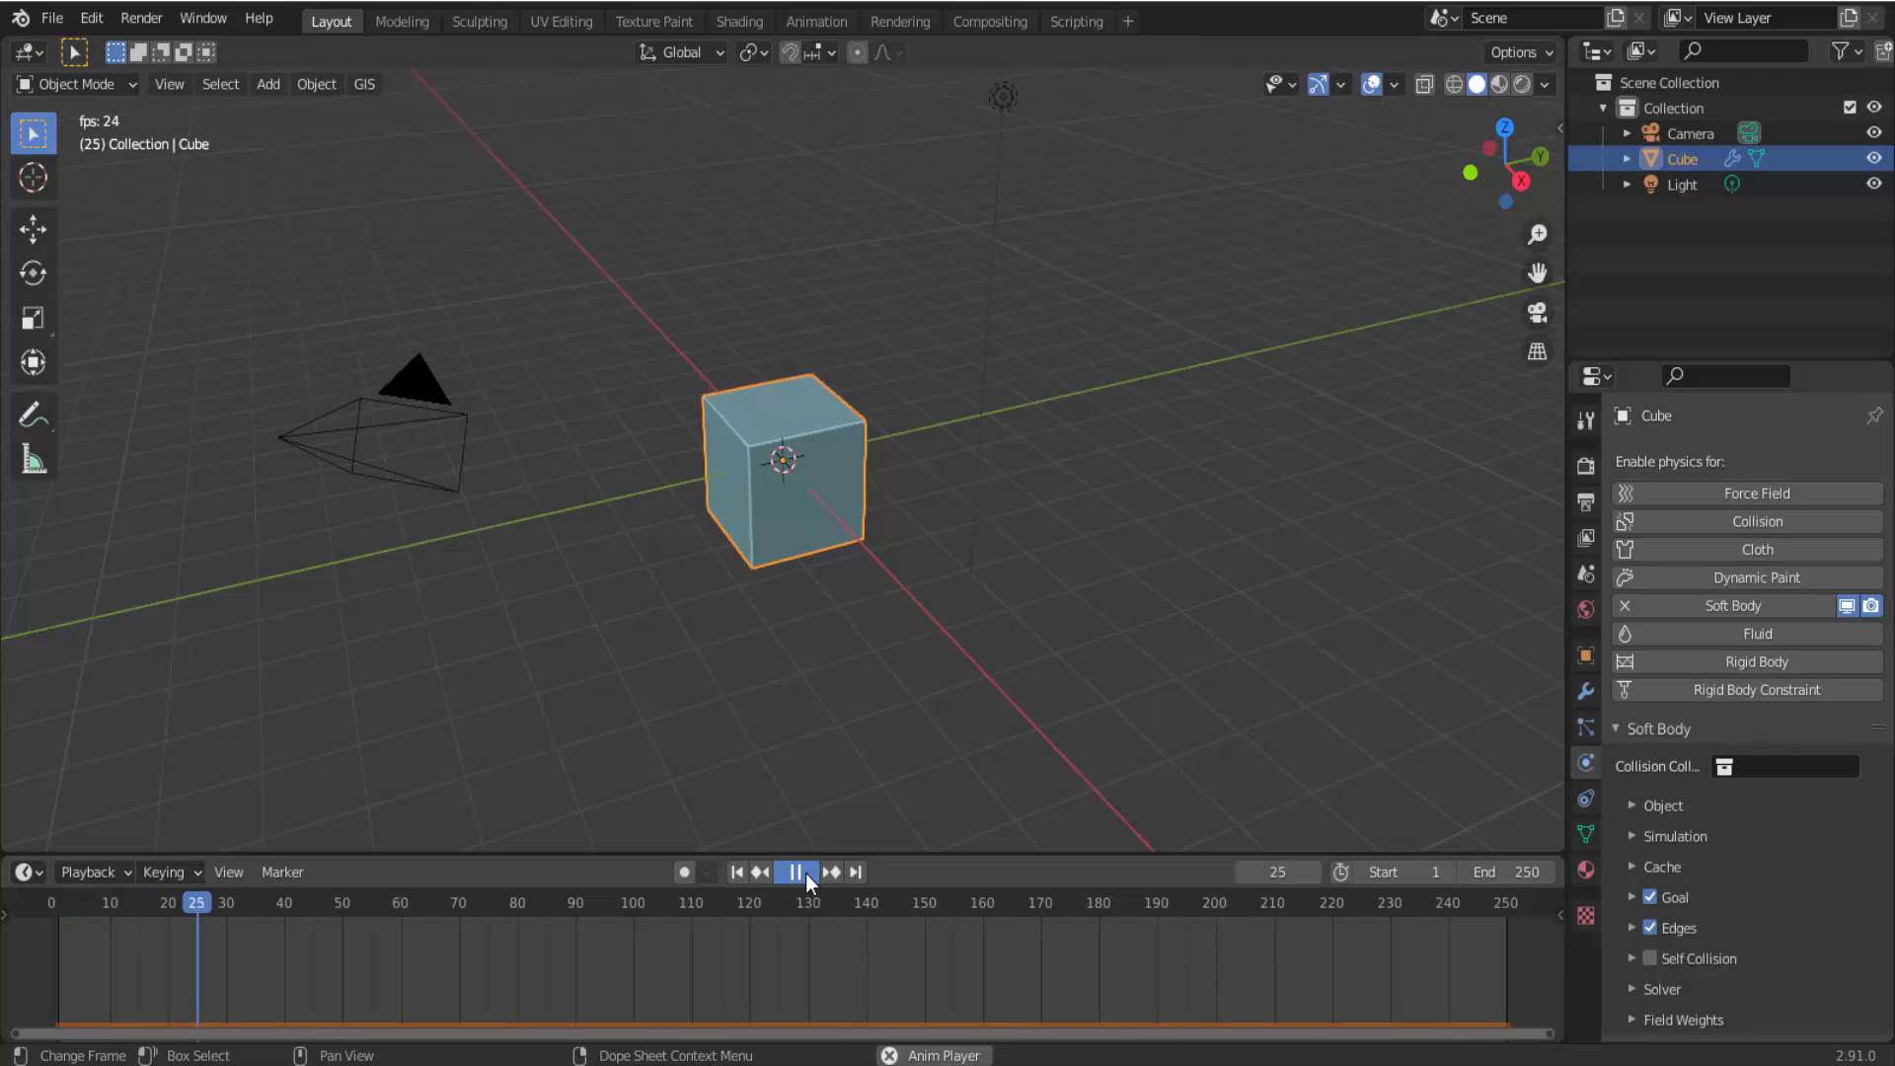
pyautogui.click(806, 872)
pyautogui.click(745, 875)
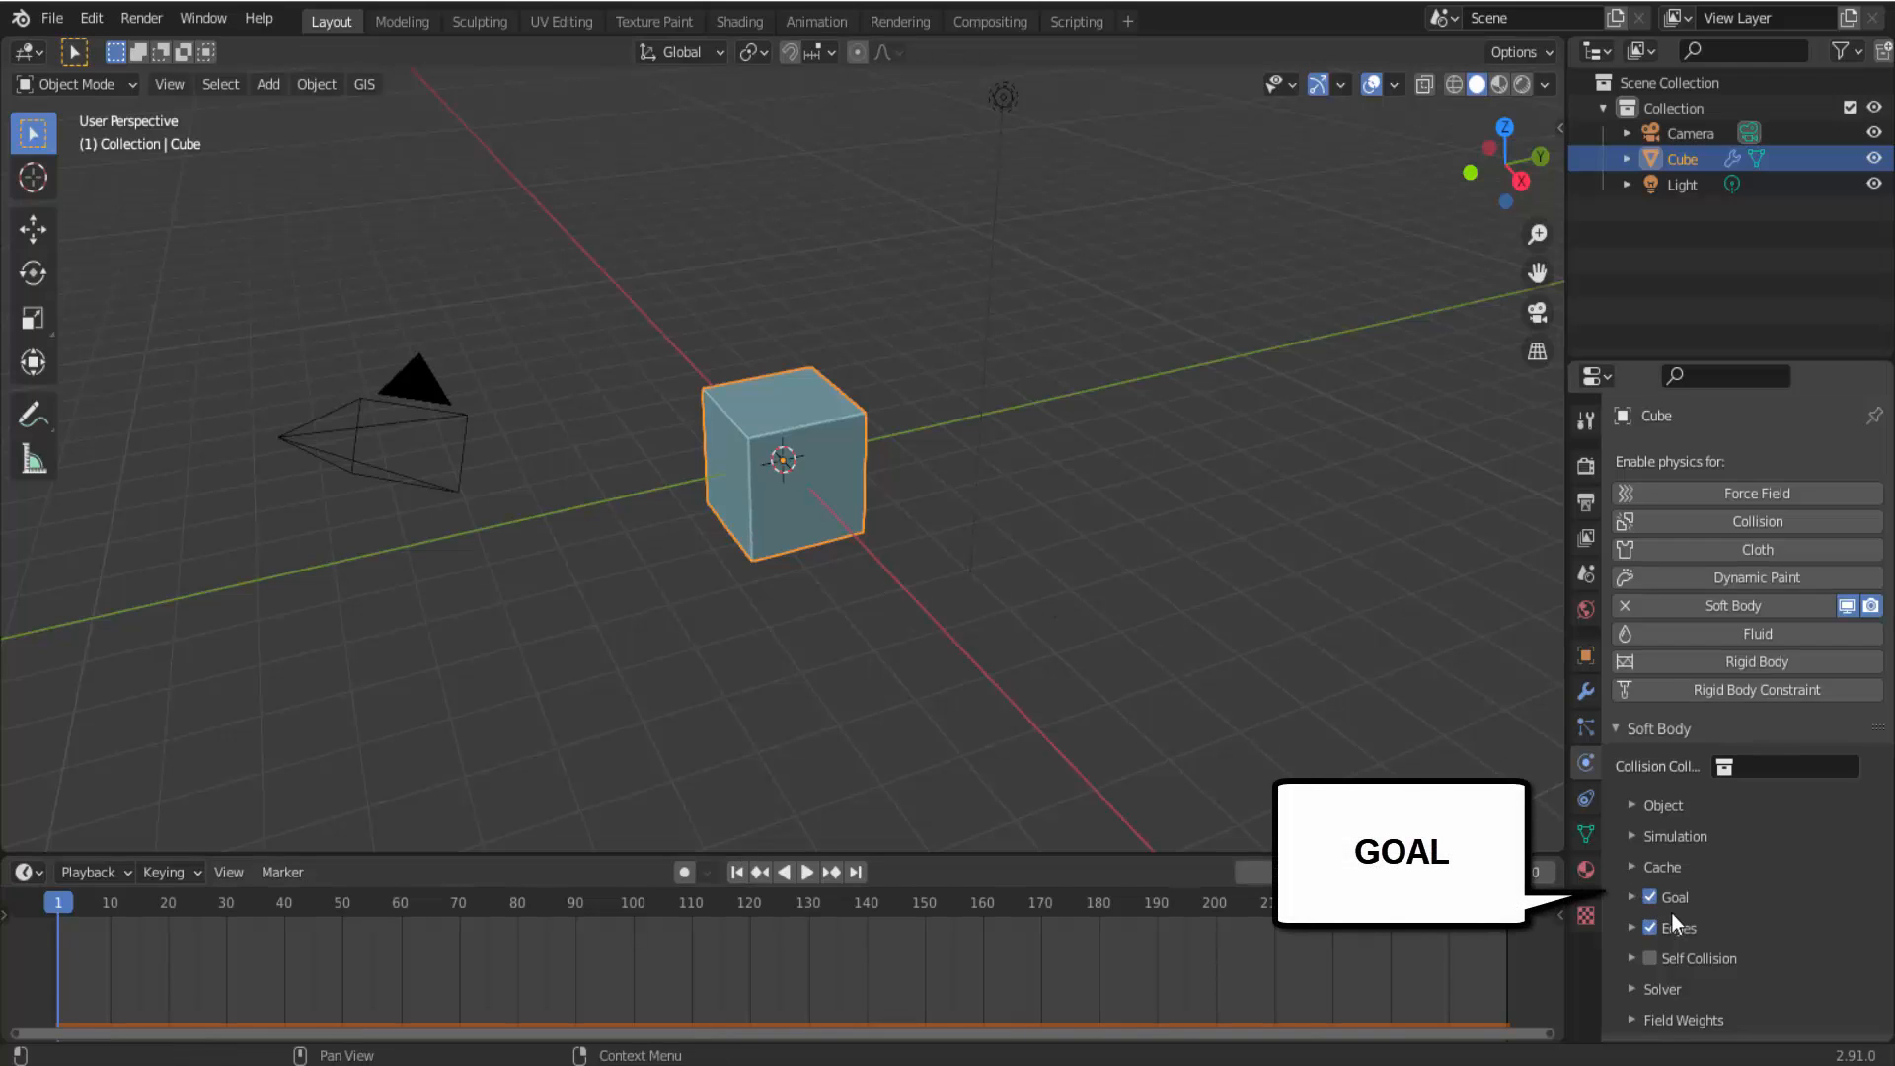
# Set the default strength of the cube's soft body Goal to 1.000.
pyautogui.click(1631, 897)
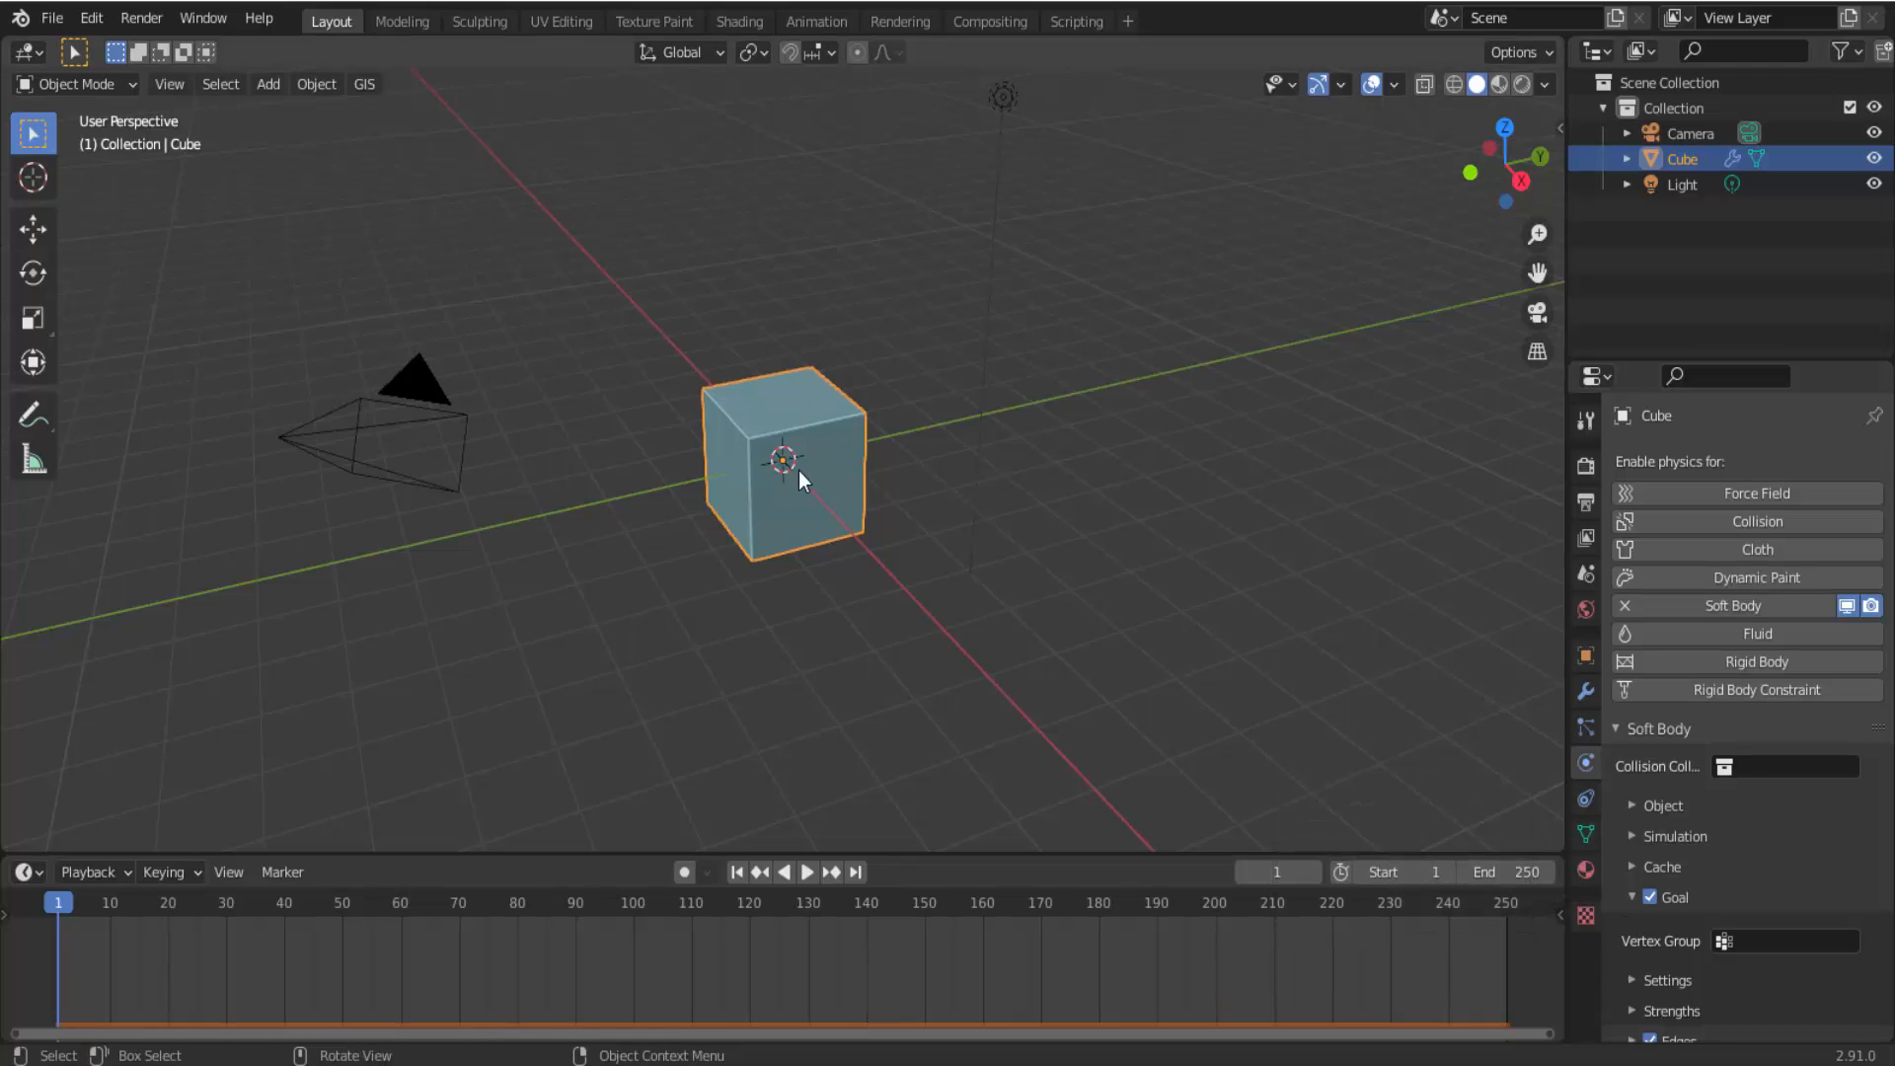
pyautogui.scroll(-3, 1668, 915)
pyautogui.click(1630, 906)
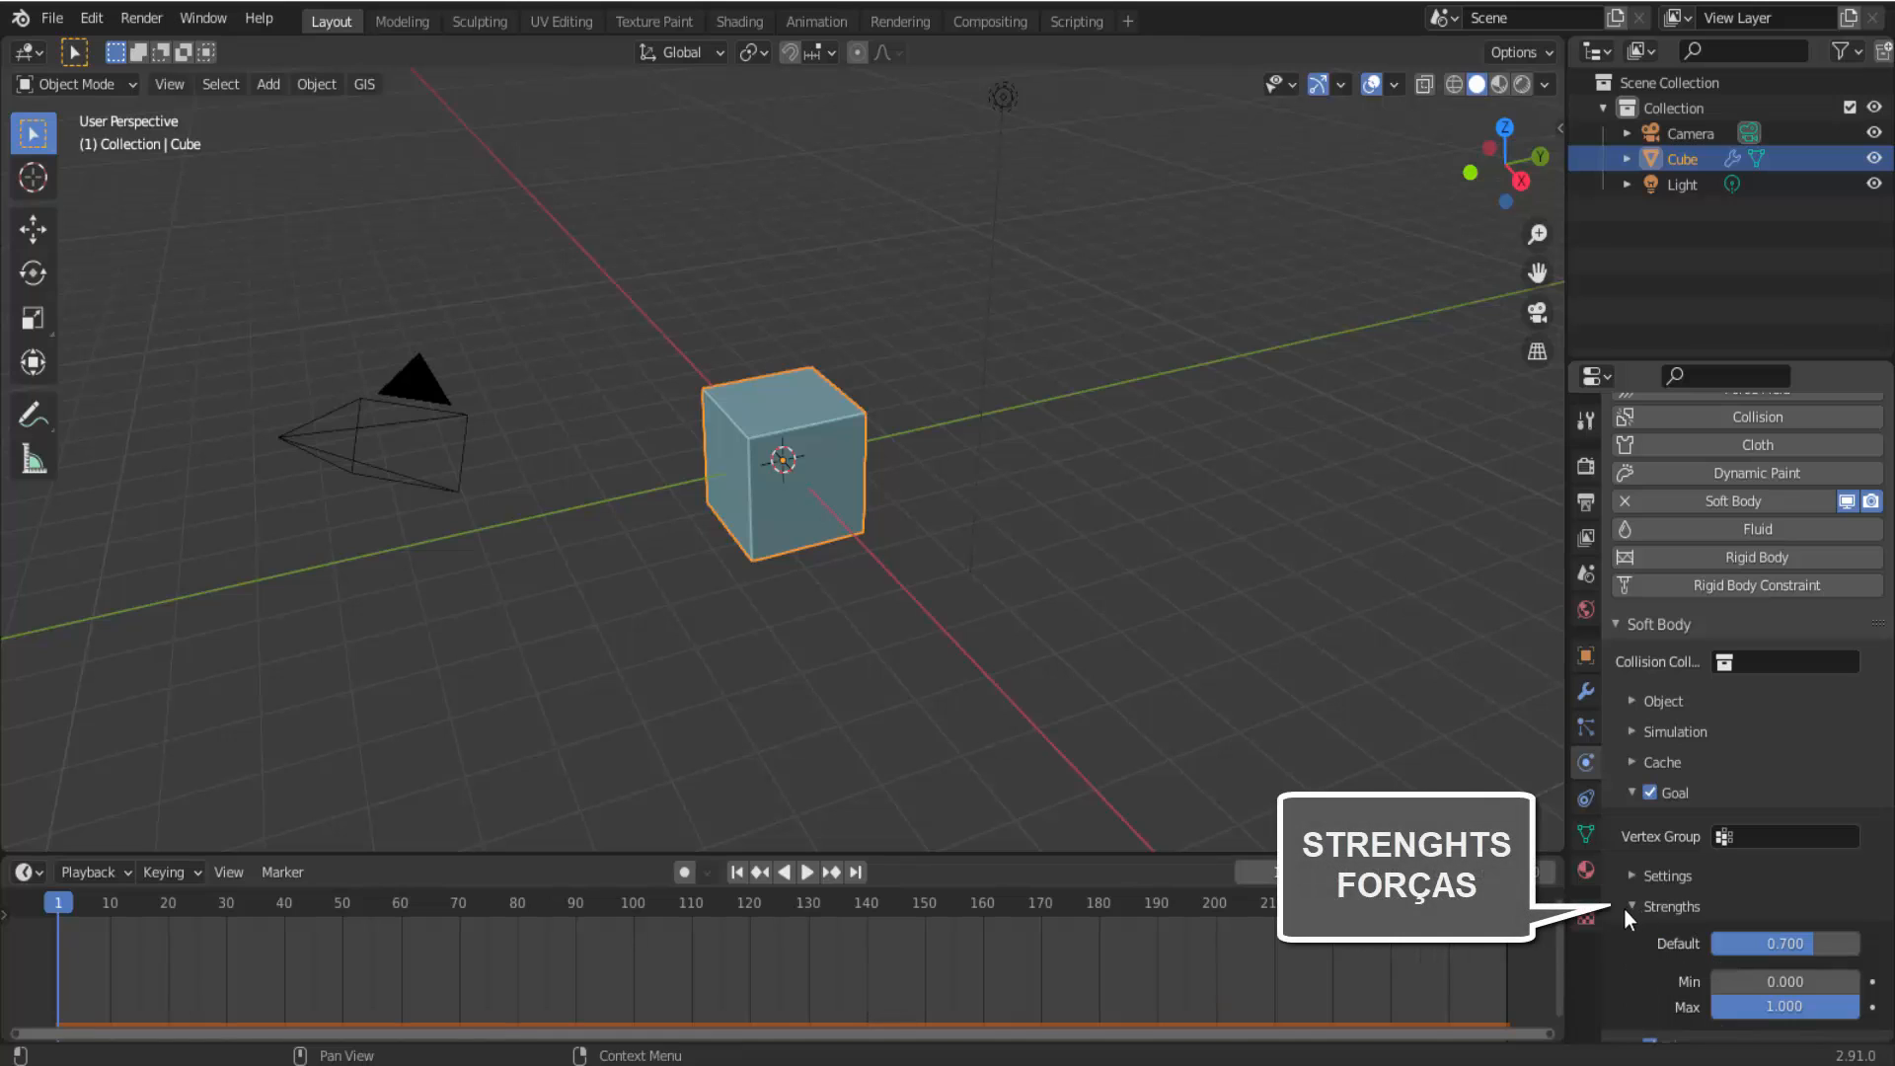
pyautogui.scroll(-3, 1198, 689)
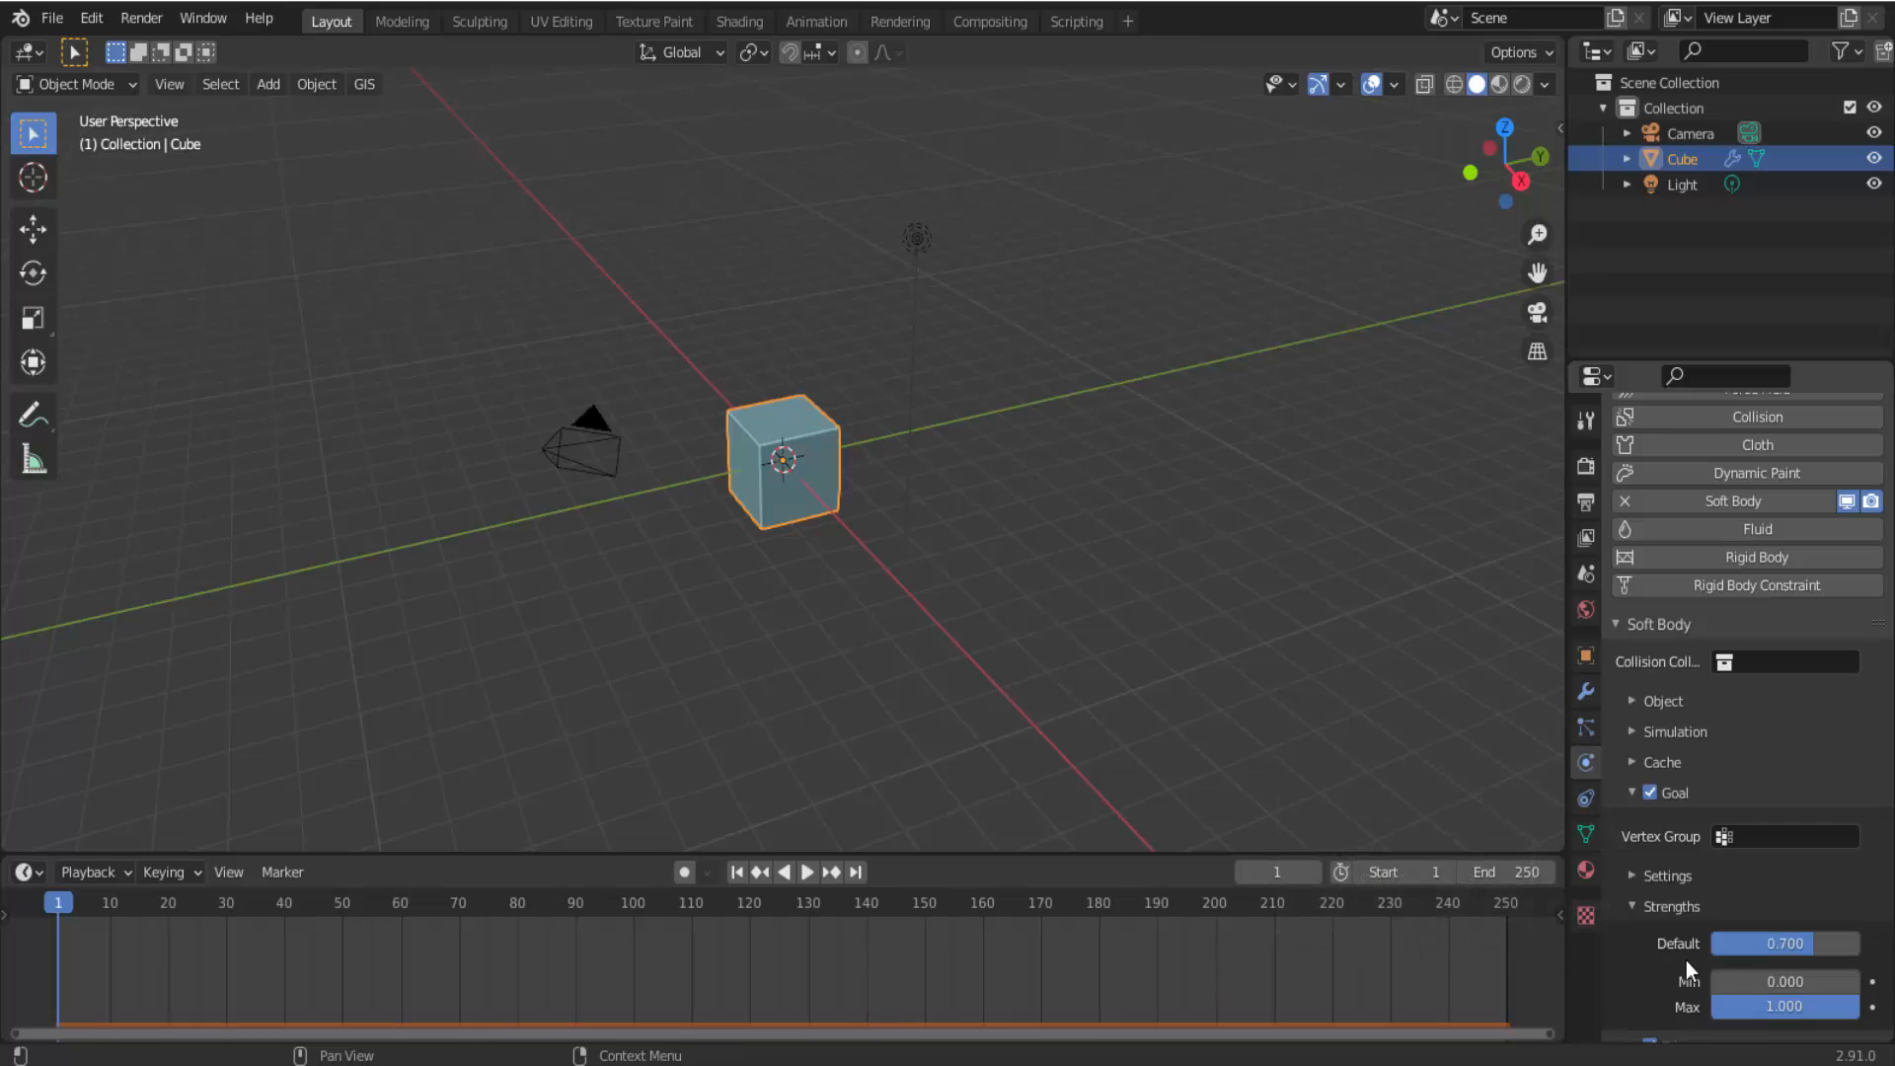
pyautogui.moveTo(1734, 946); pyautogui.dragTo(1806, 946)
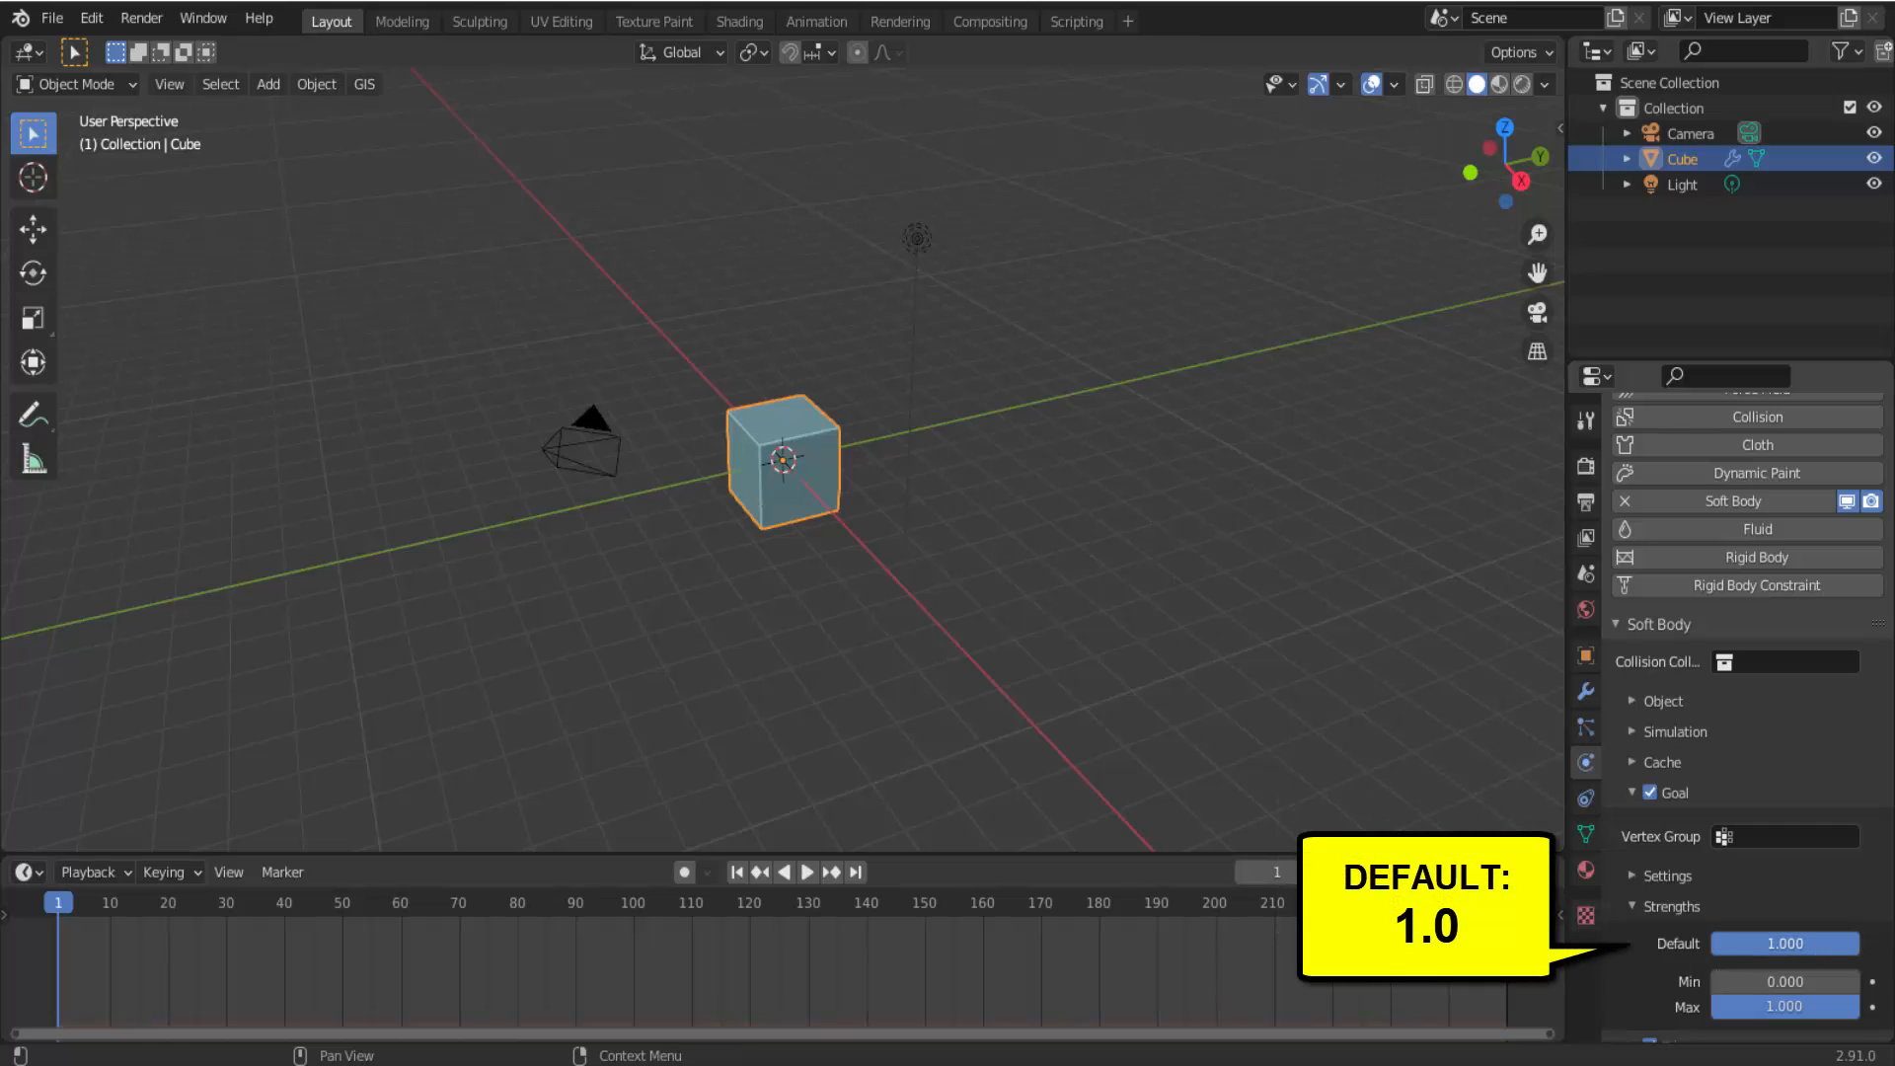
# Play the simulation with the maximum goal strength, stop it, and return to the first frame.
pyautogui.click(809, 872)
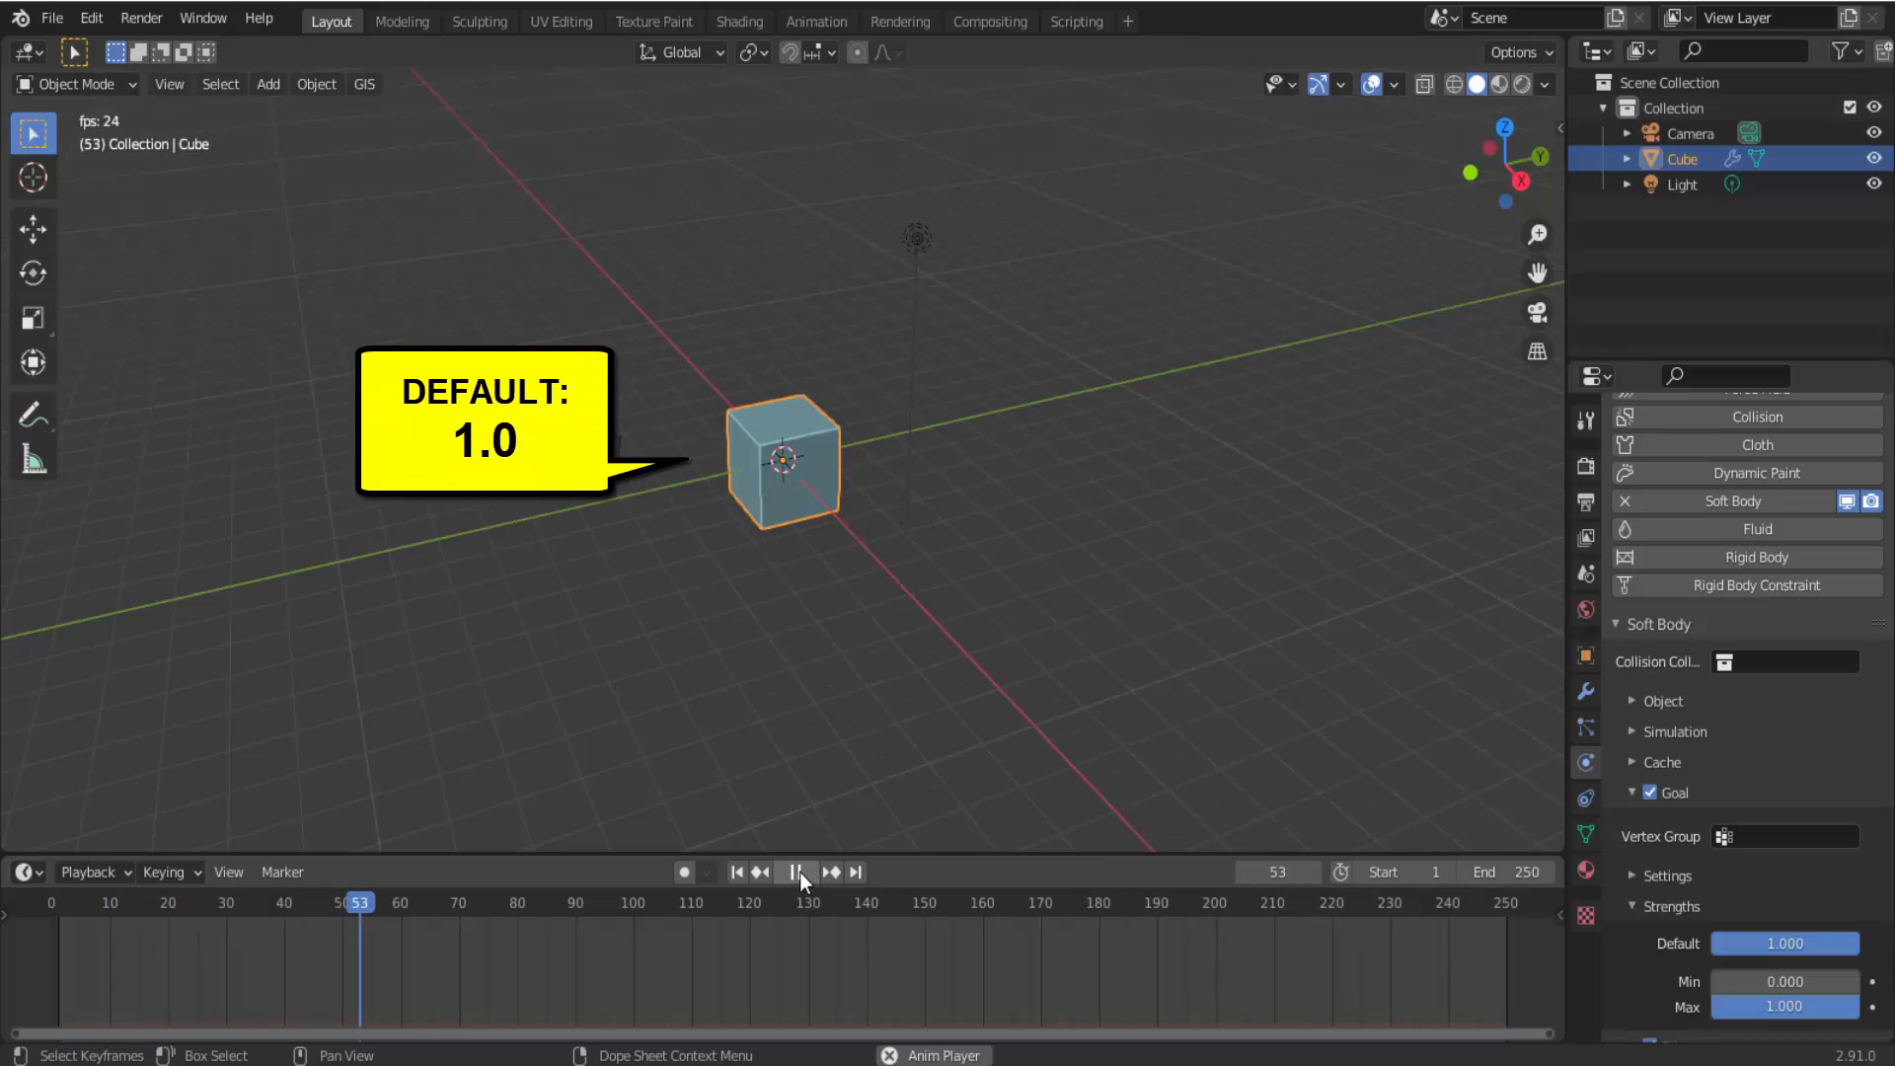
pyautogui.click(799, 873)
pyautogui.click(739, 873)
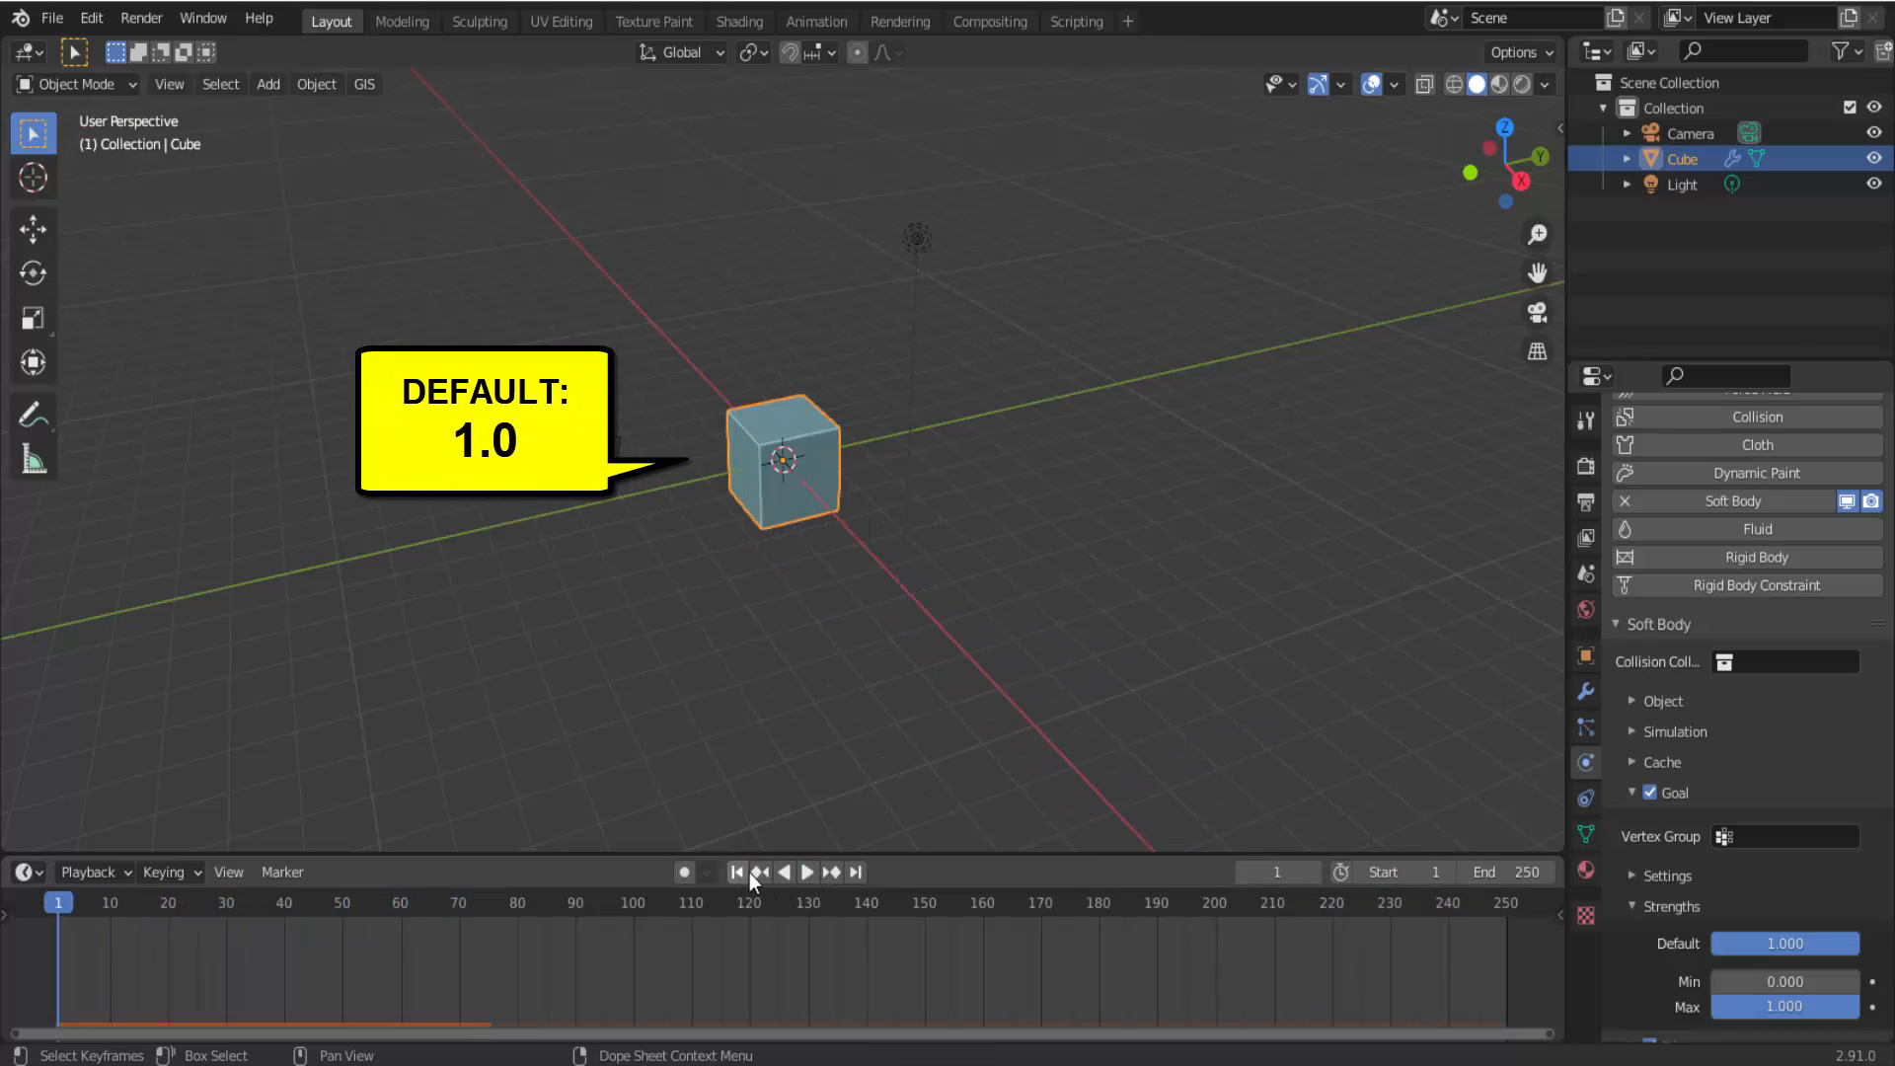
# Lower the Goal's default strength to 0.291 and preview the simulation, returning to the first frame.
pyautogui.moveTo(1820, 940); pyautogui.dragTo(1753, 940)
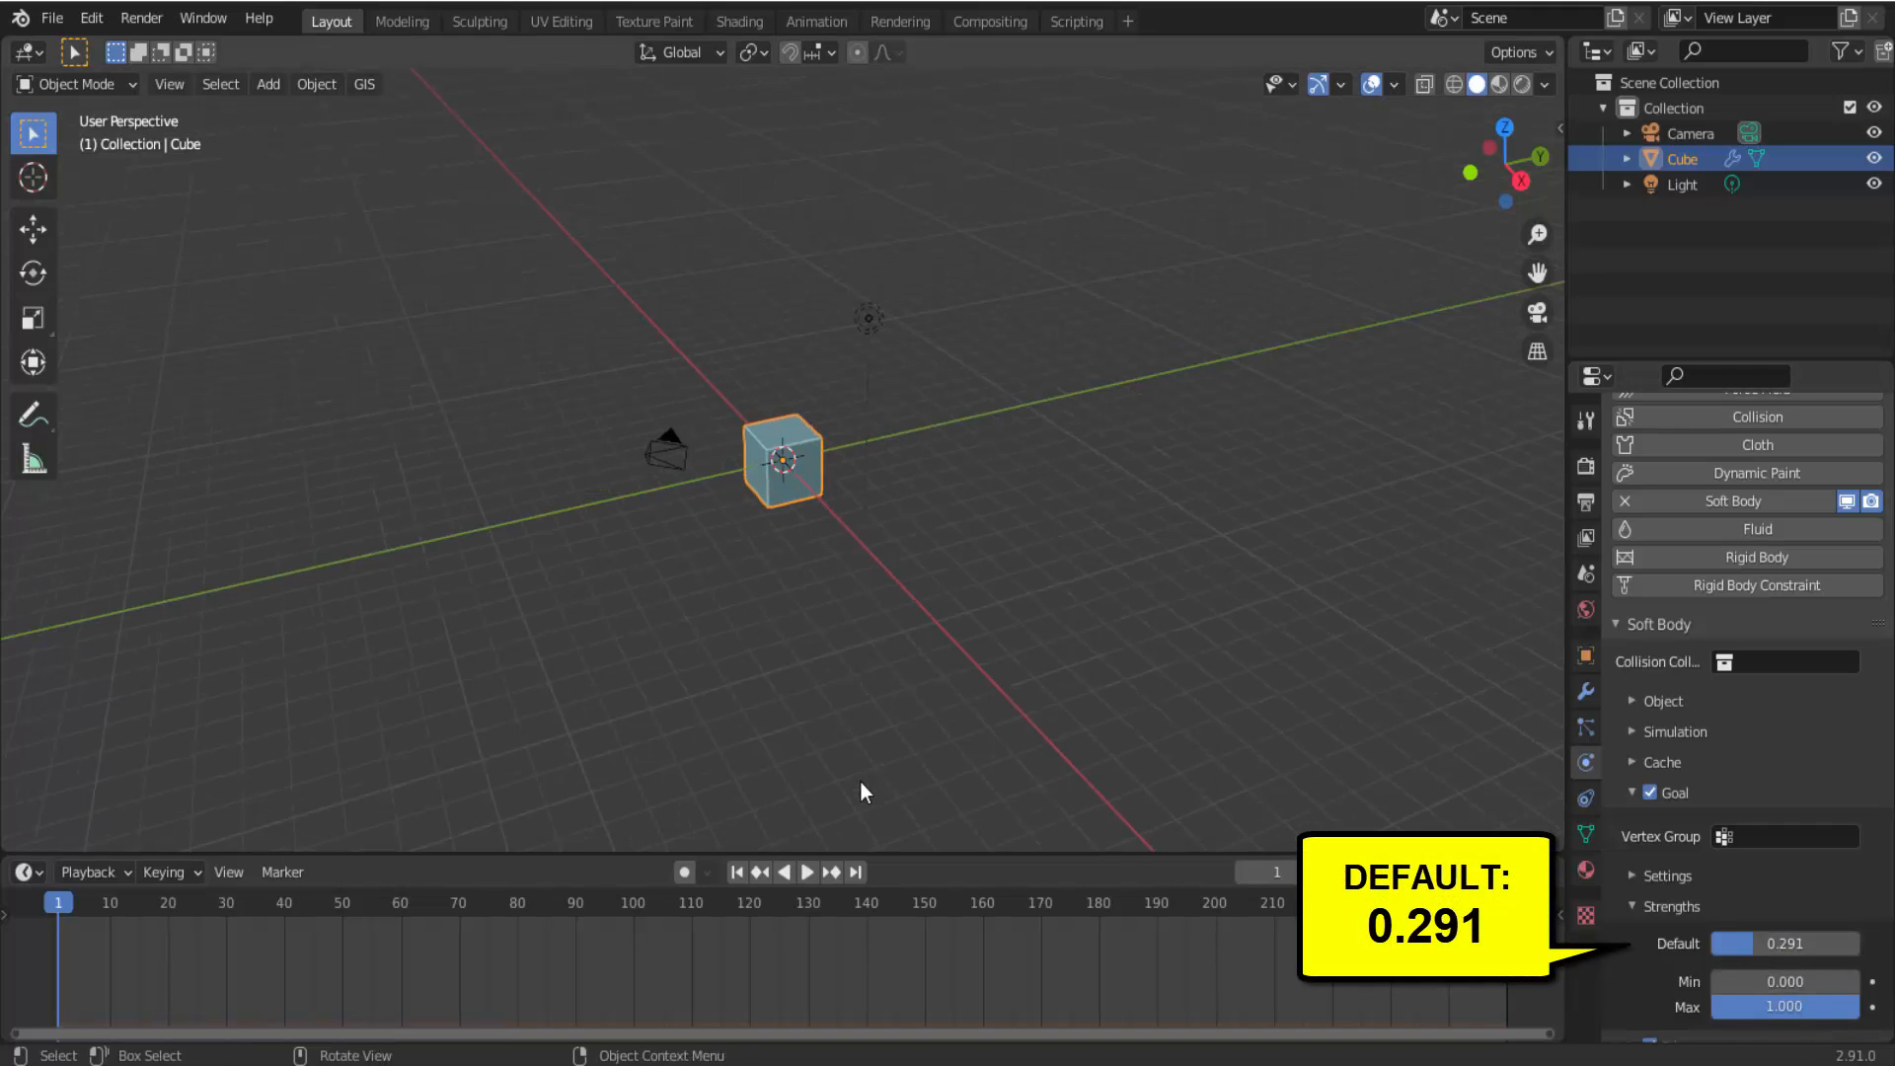
pyautogui.click(809, 873)
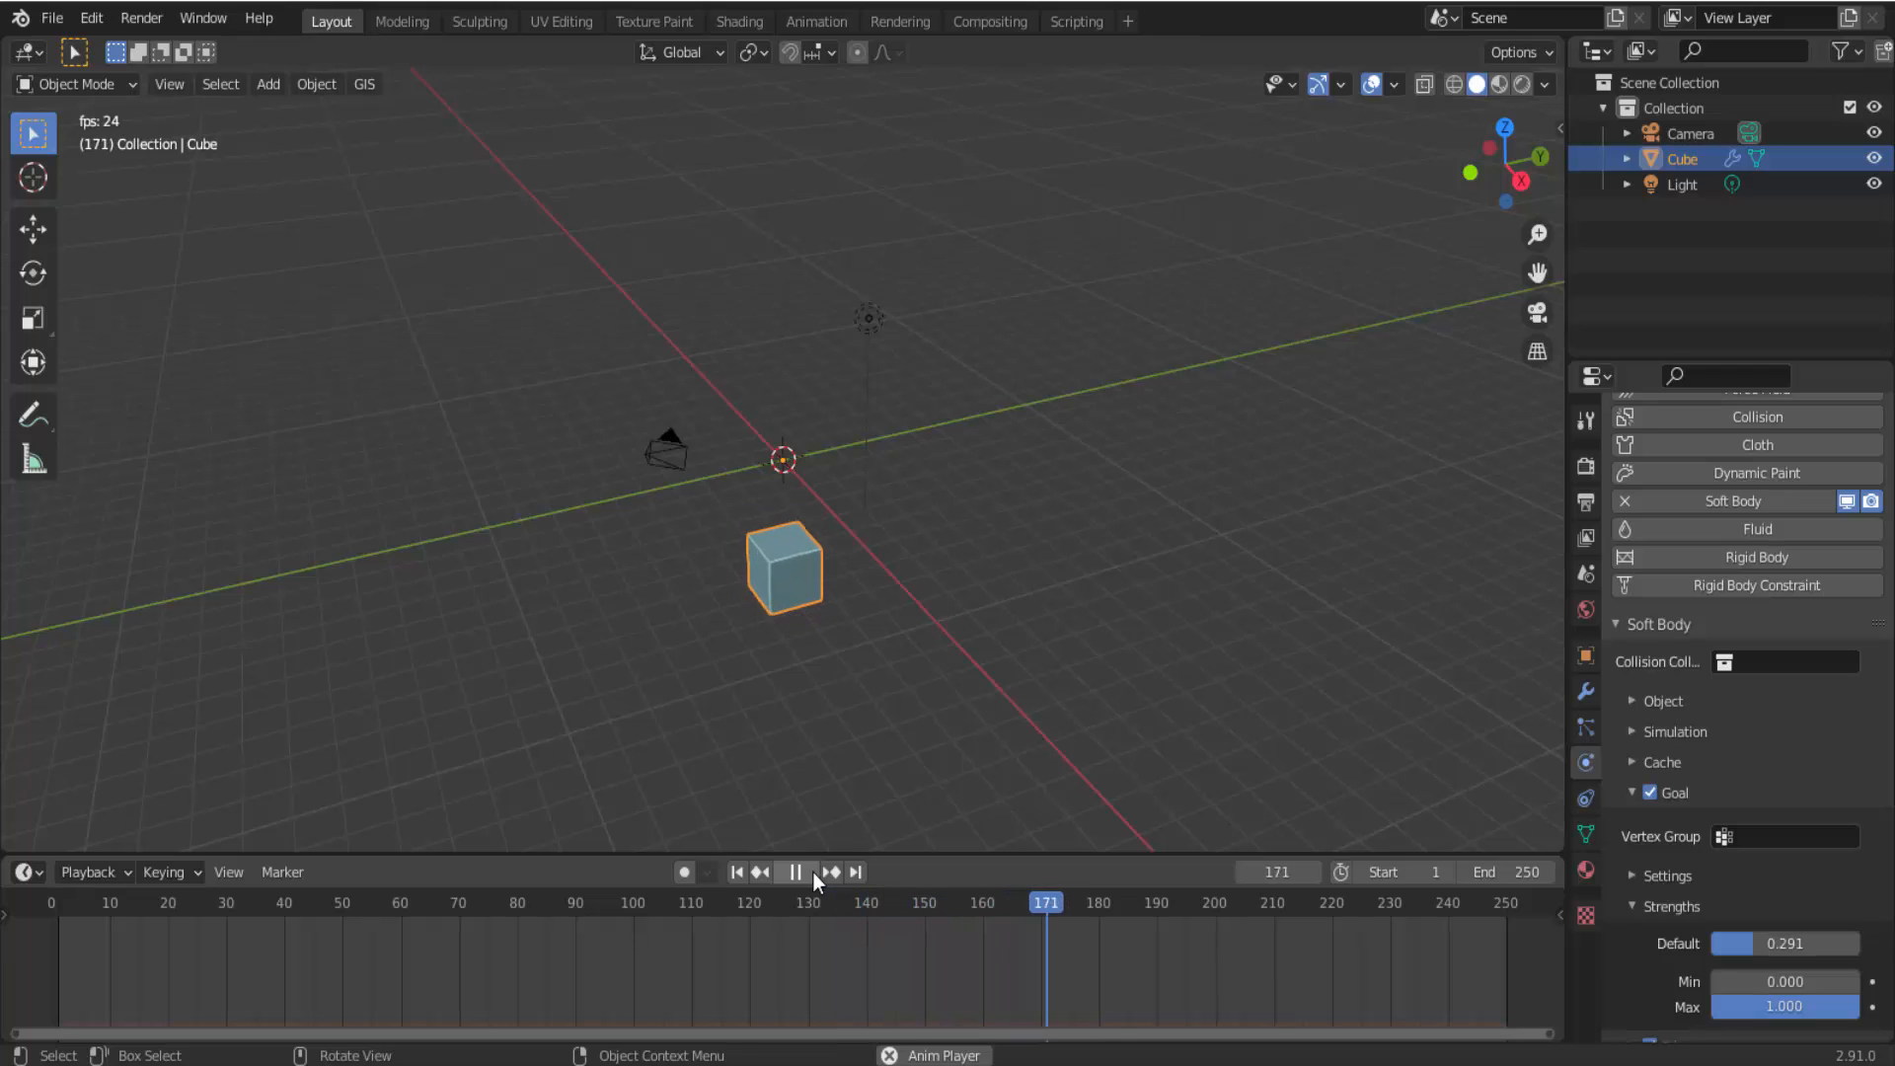
pyautogui.click(814, 873)
pyautogui.click(738, 873)
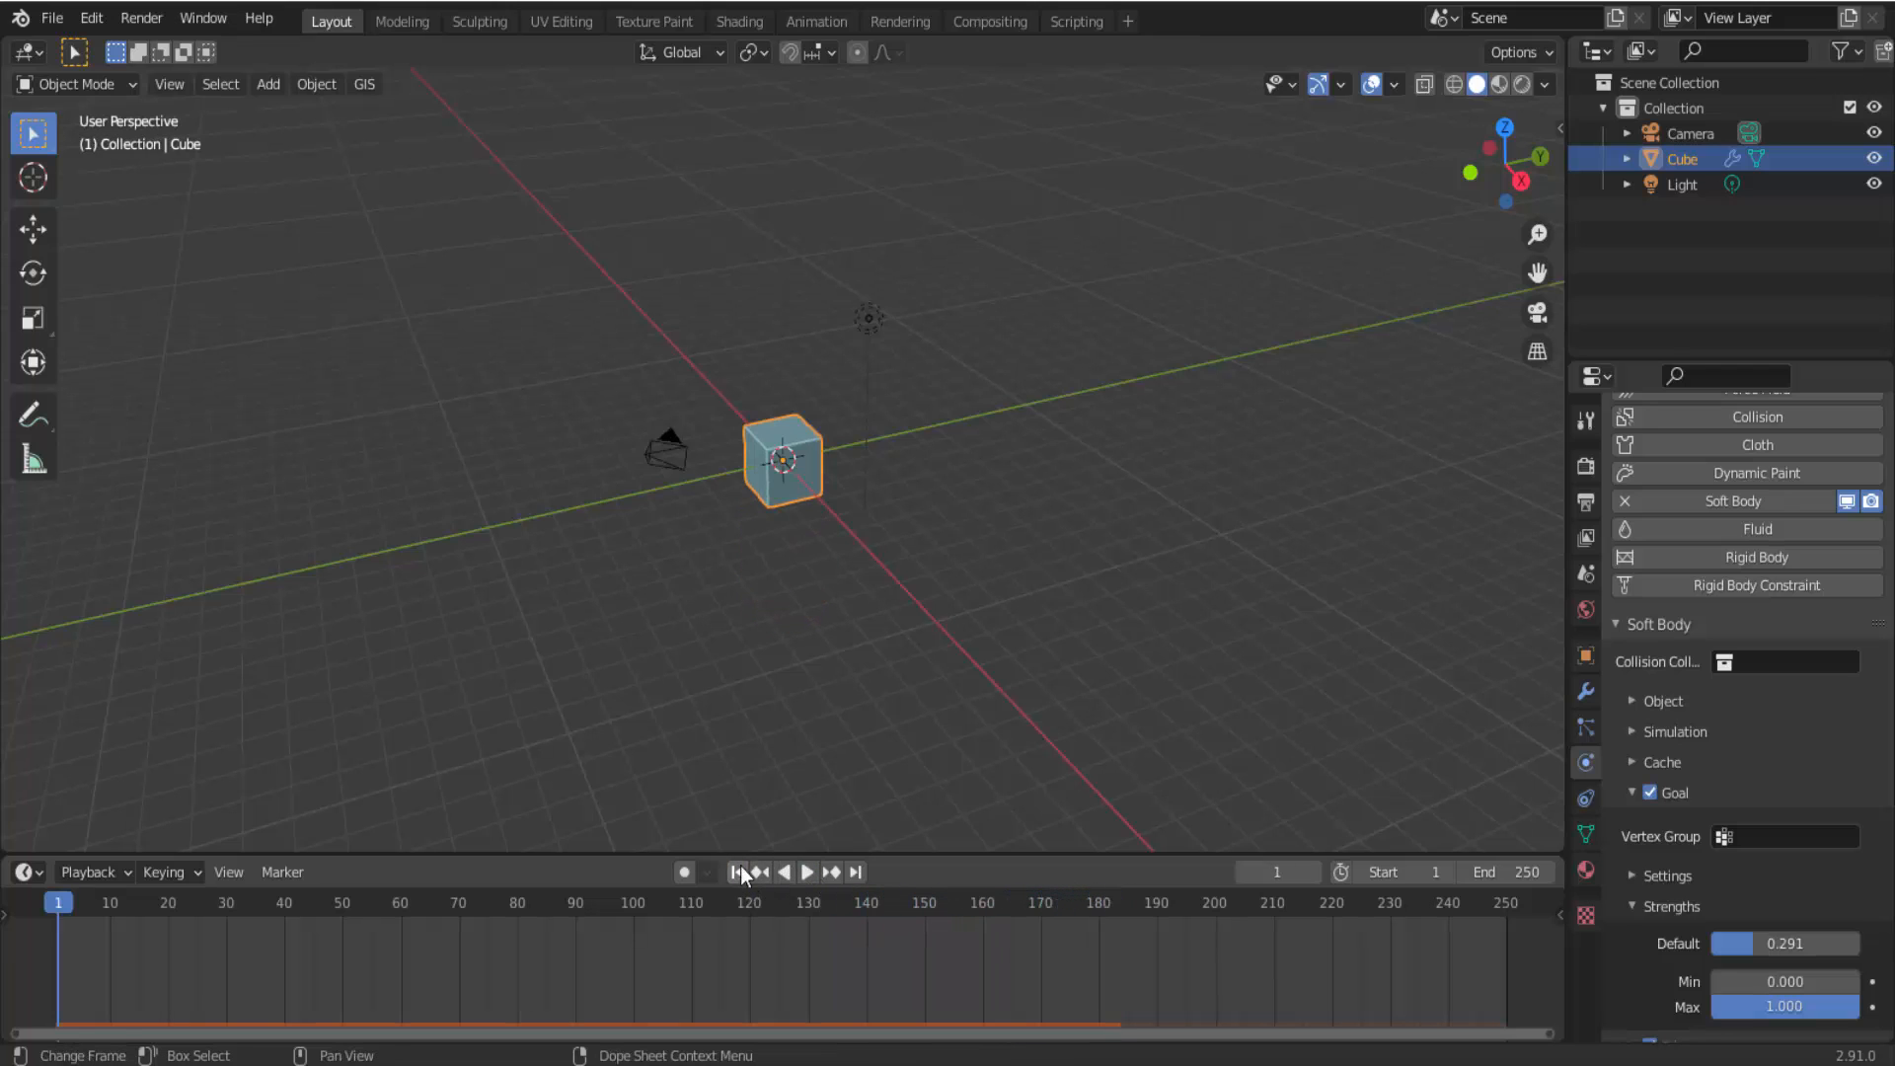
# Disable the Goal option in the cube's soft body settings and collapse its section.
pyautogui.click(1650, 794)
pyautogui.click(1633, 795)
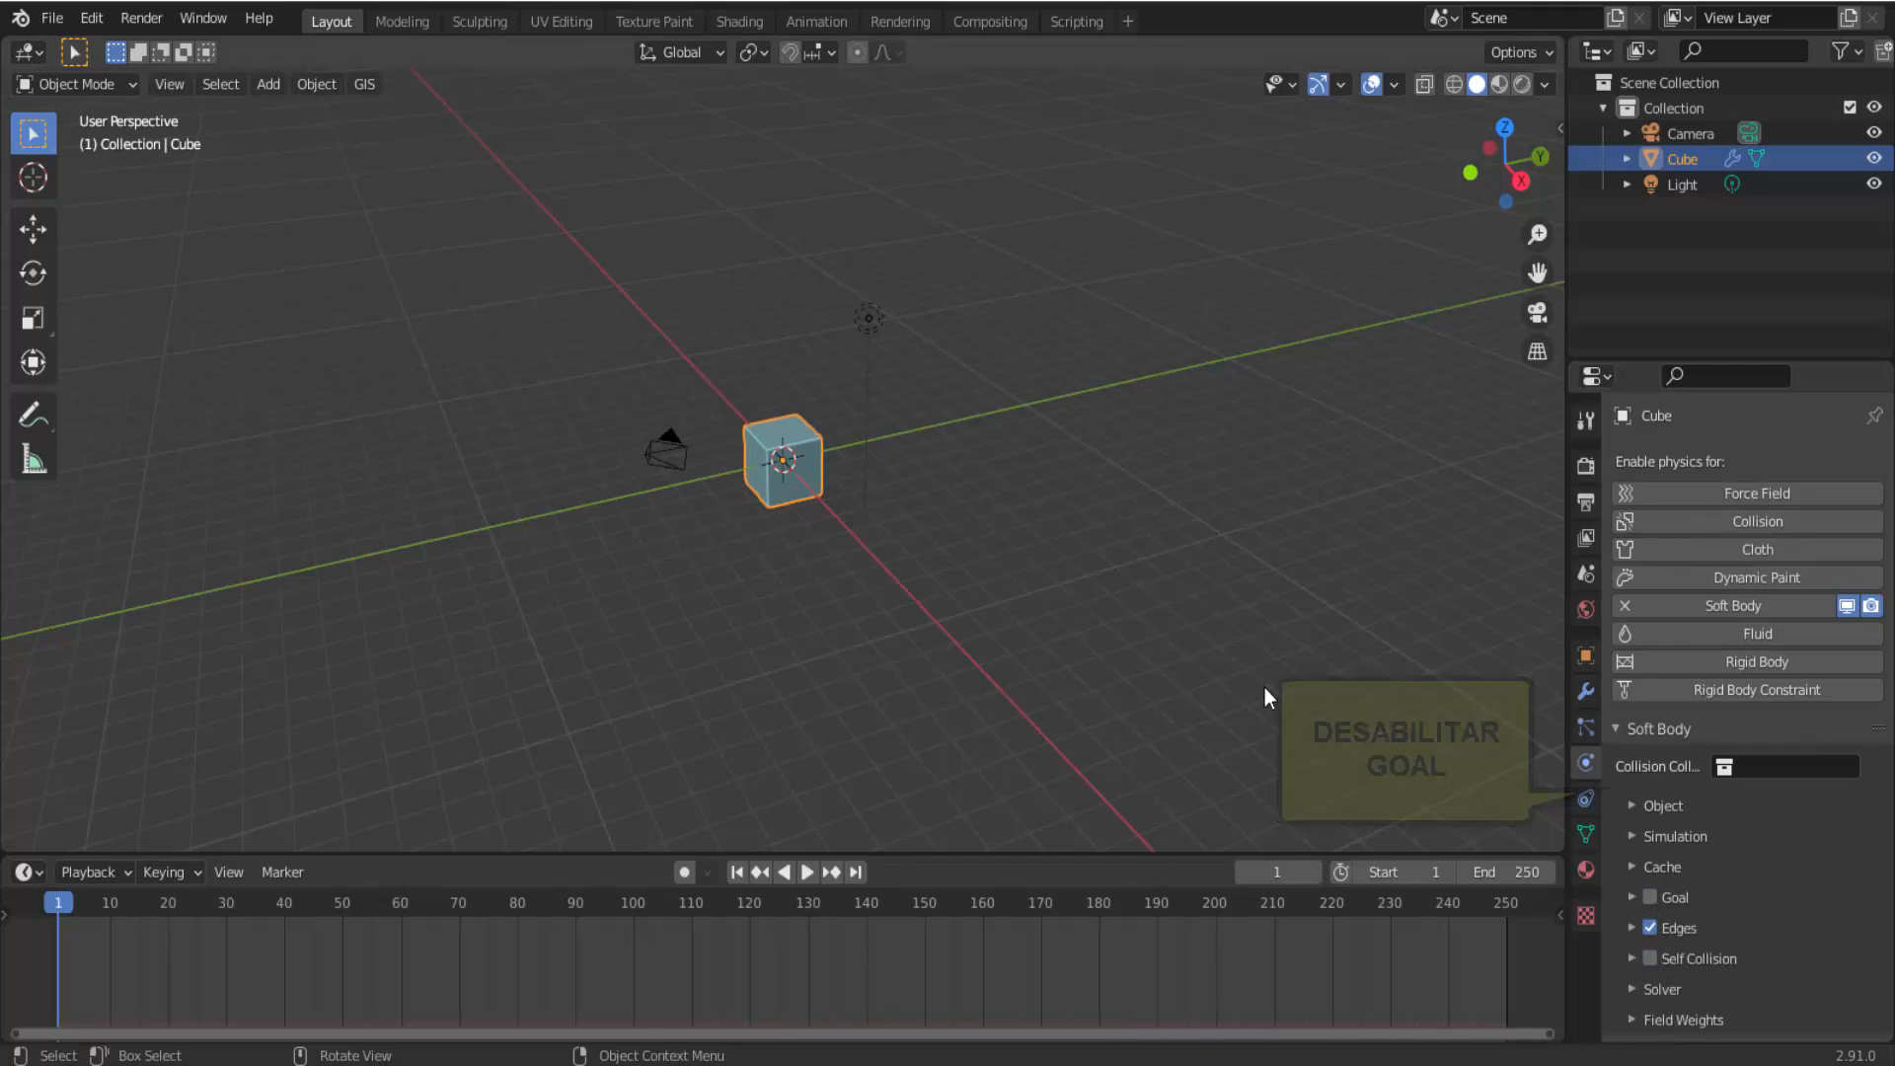
# Move the cube straight up along Z, well above the grid floor.
pyautogui.scroll(4, 802, 416)
pyautogui.scroll(-3, 992, 502)
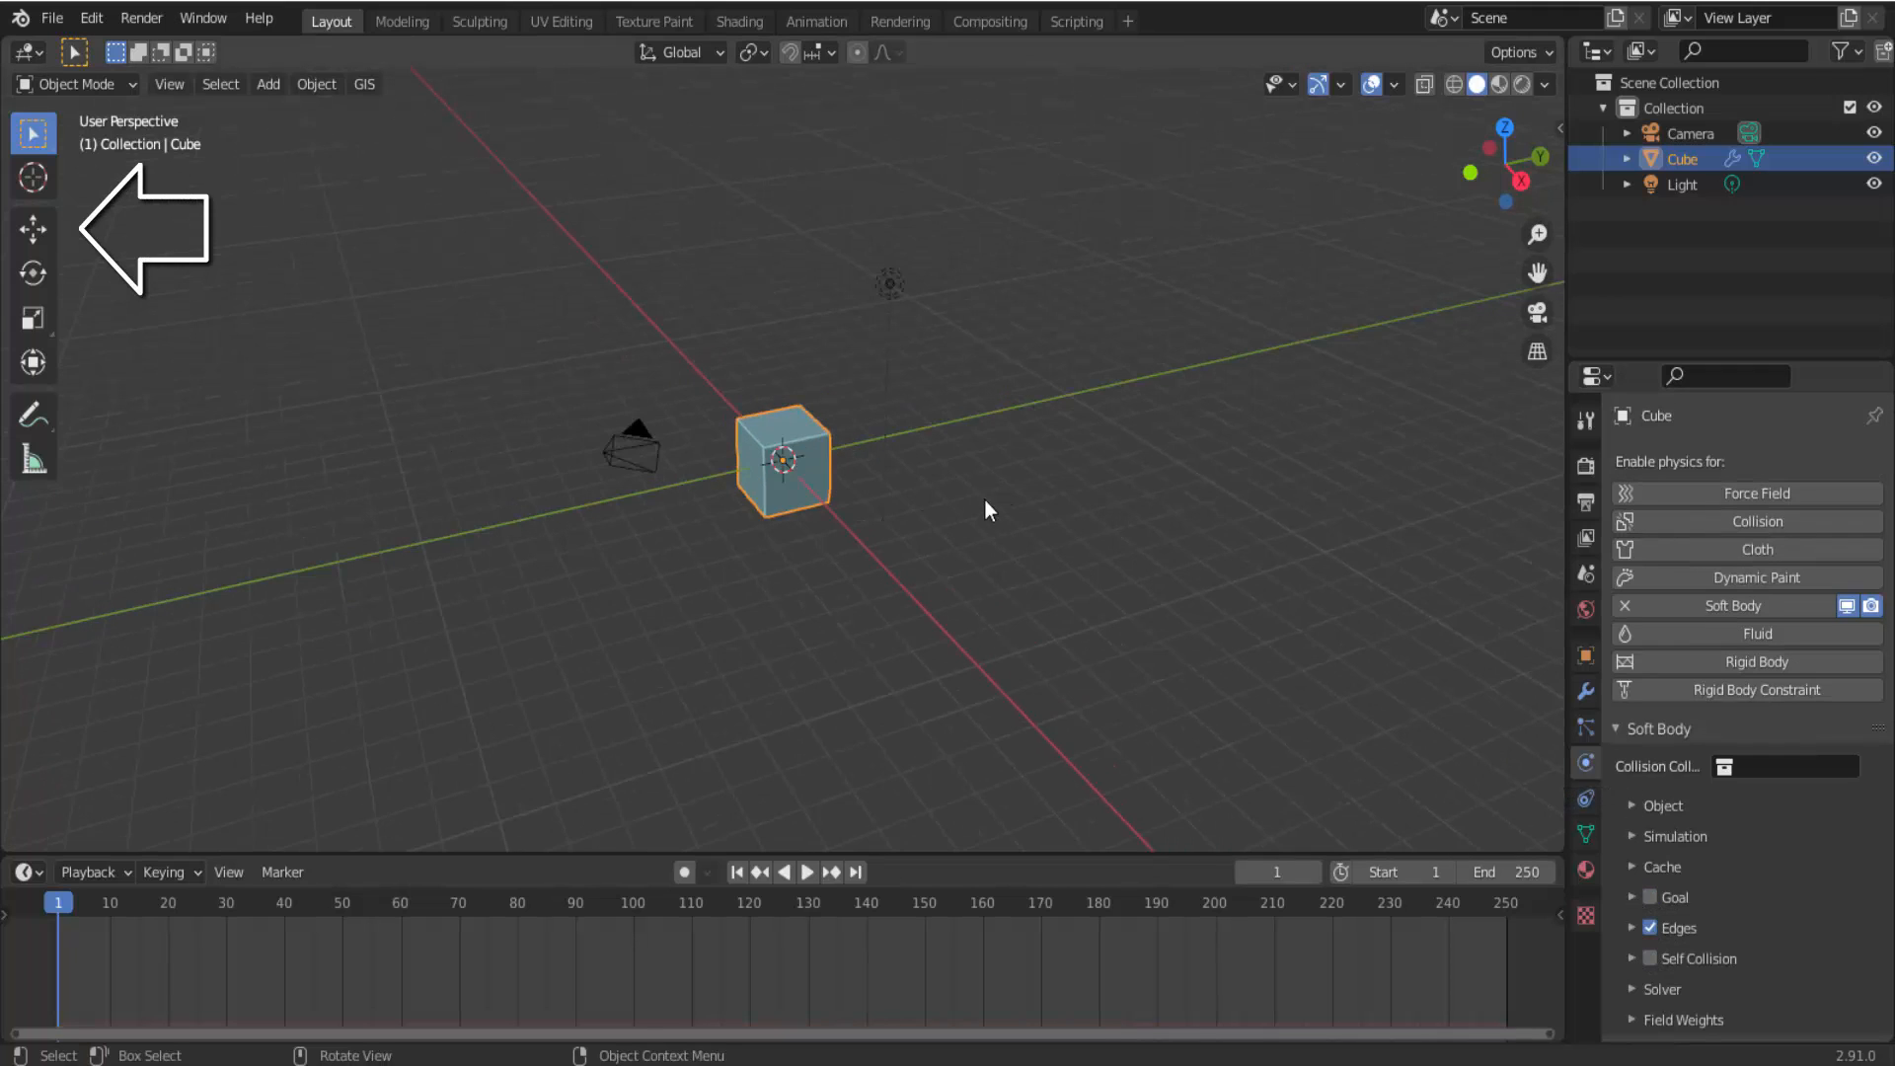
pyautogui.click(34, 233)
pyautogui.moveTo(781, 363); pyautogui.dragTo(861, 71)
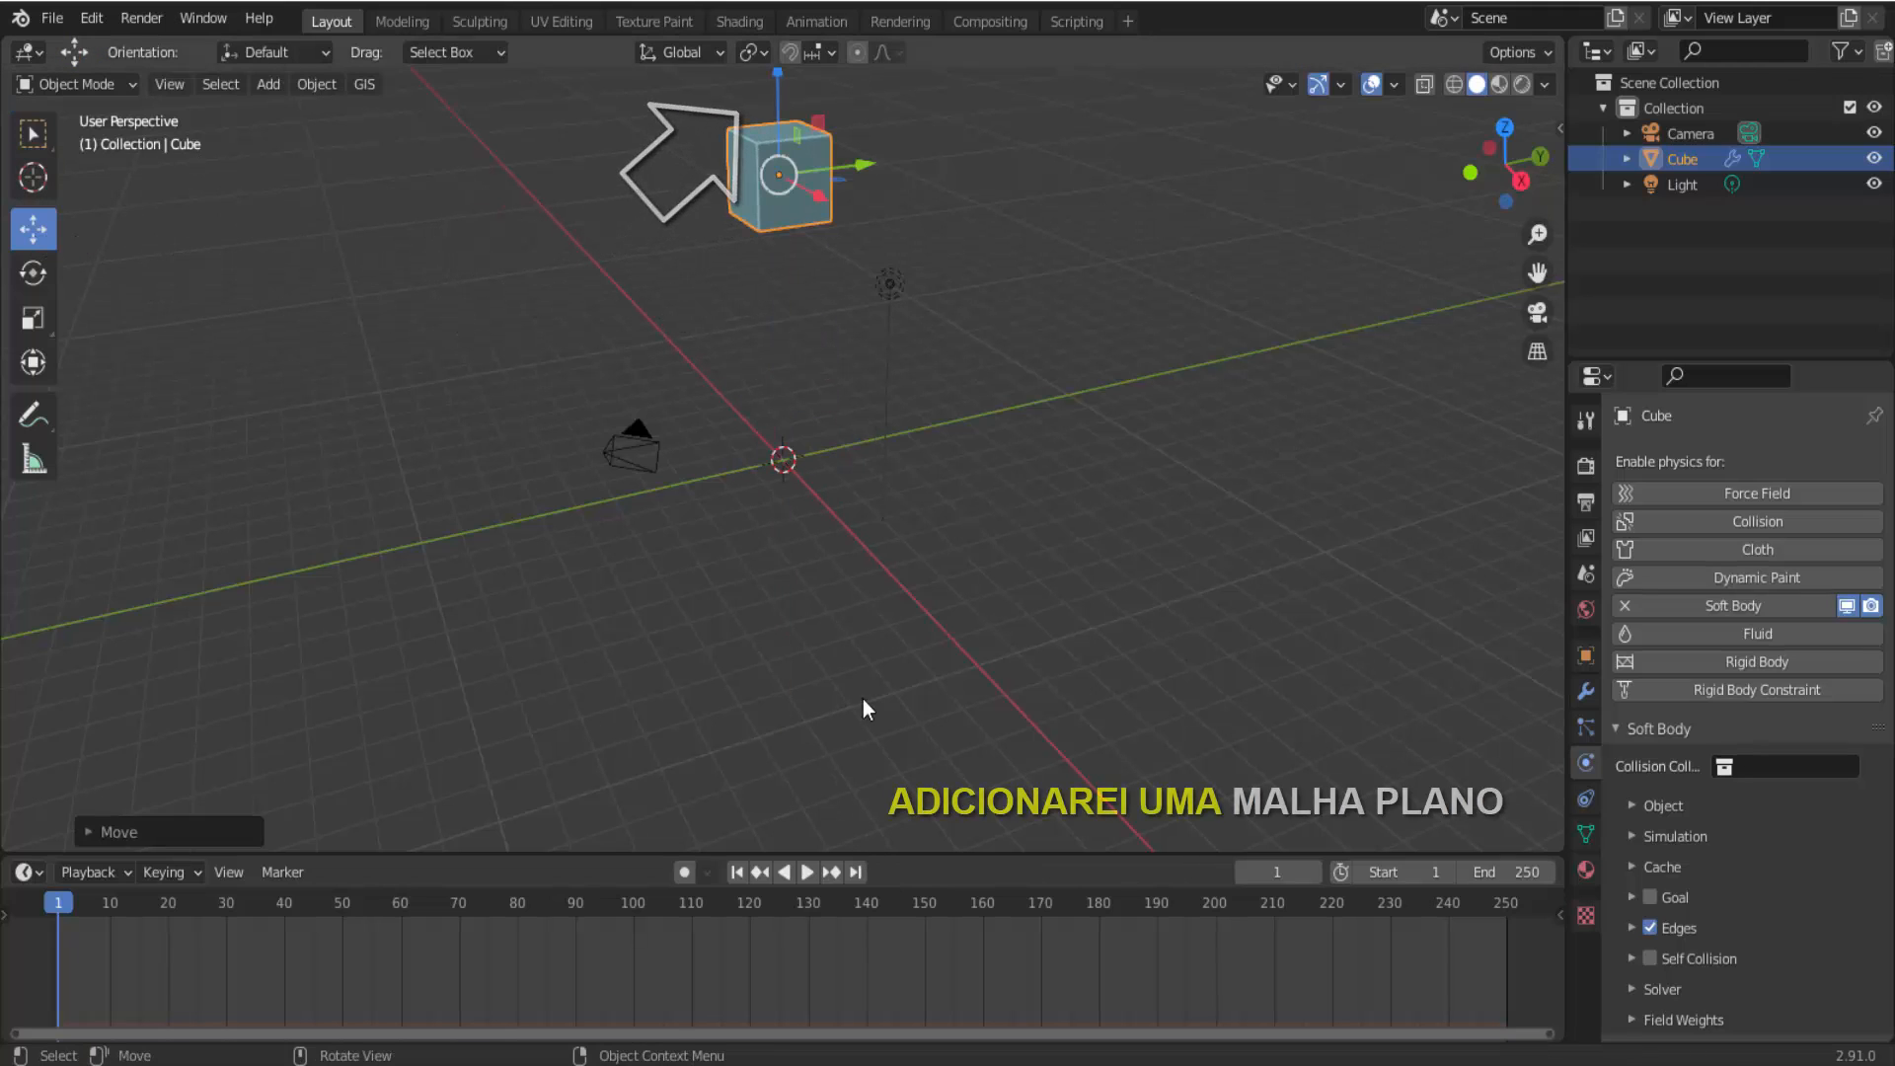
# Add a mesh plane at the world origin and scale it up into a floor beneath the cube.
pyautogui.click(270, 87)
pyautogui.moveTo(296, 113)
pyautogui.click(515, 116)
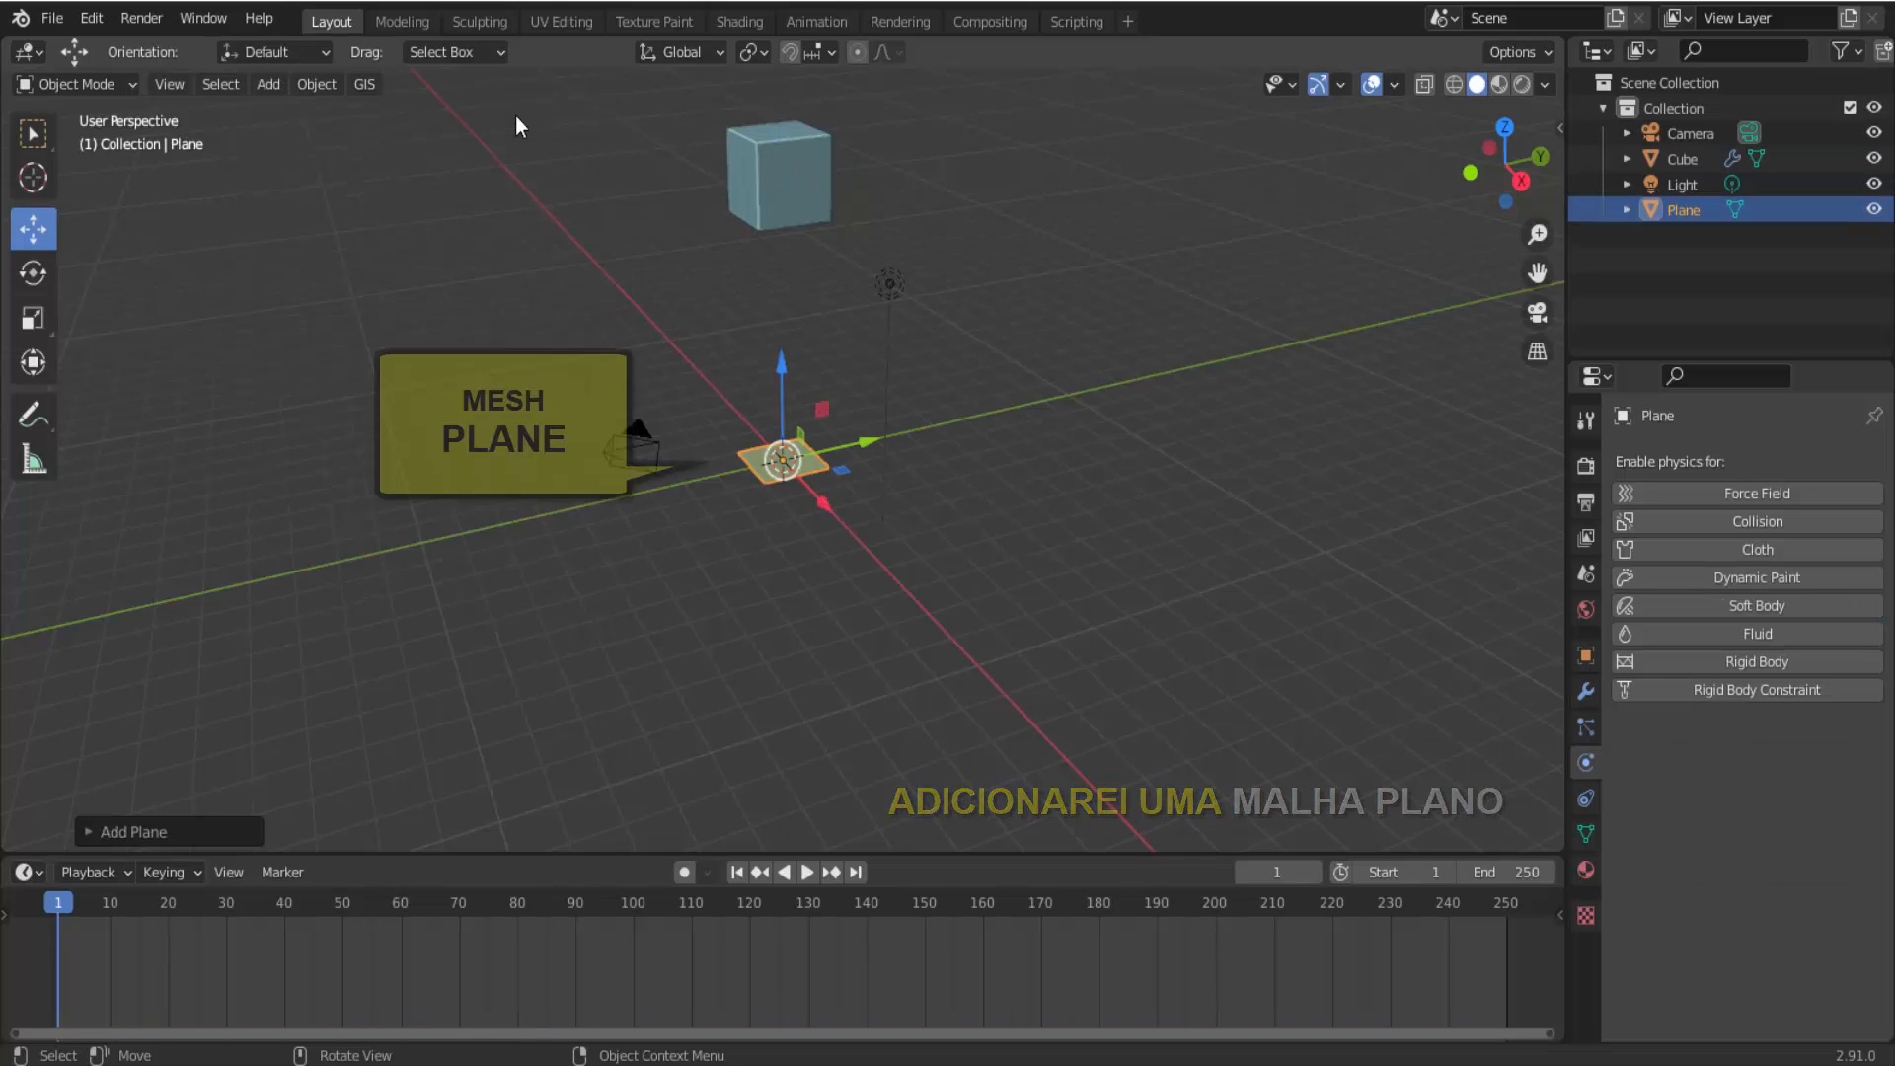
pyautogui.press('s')
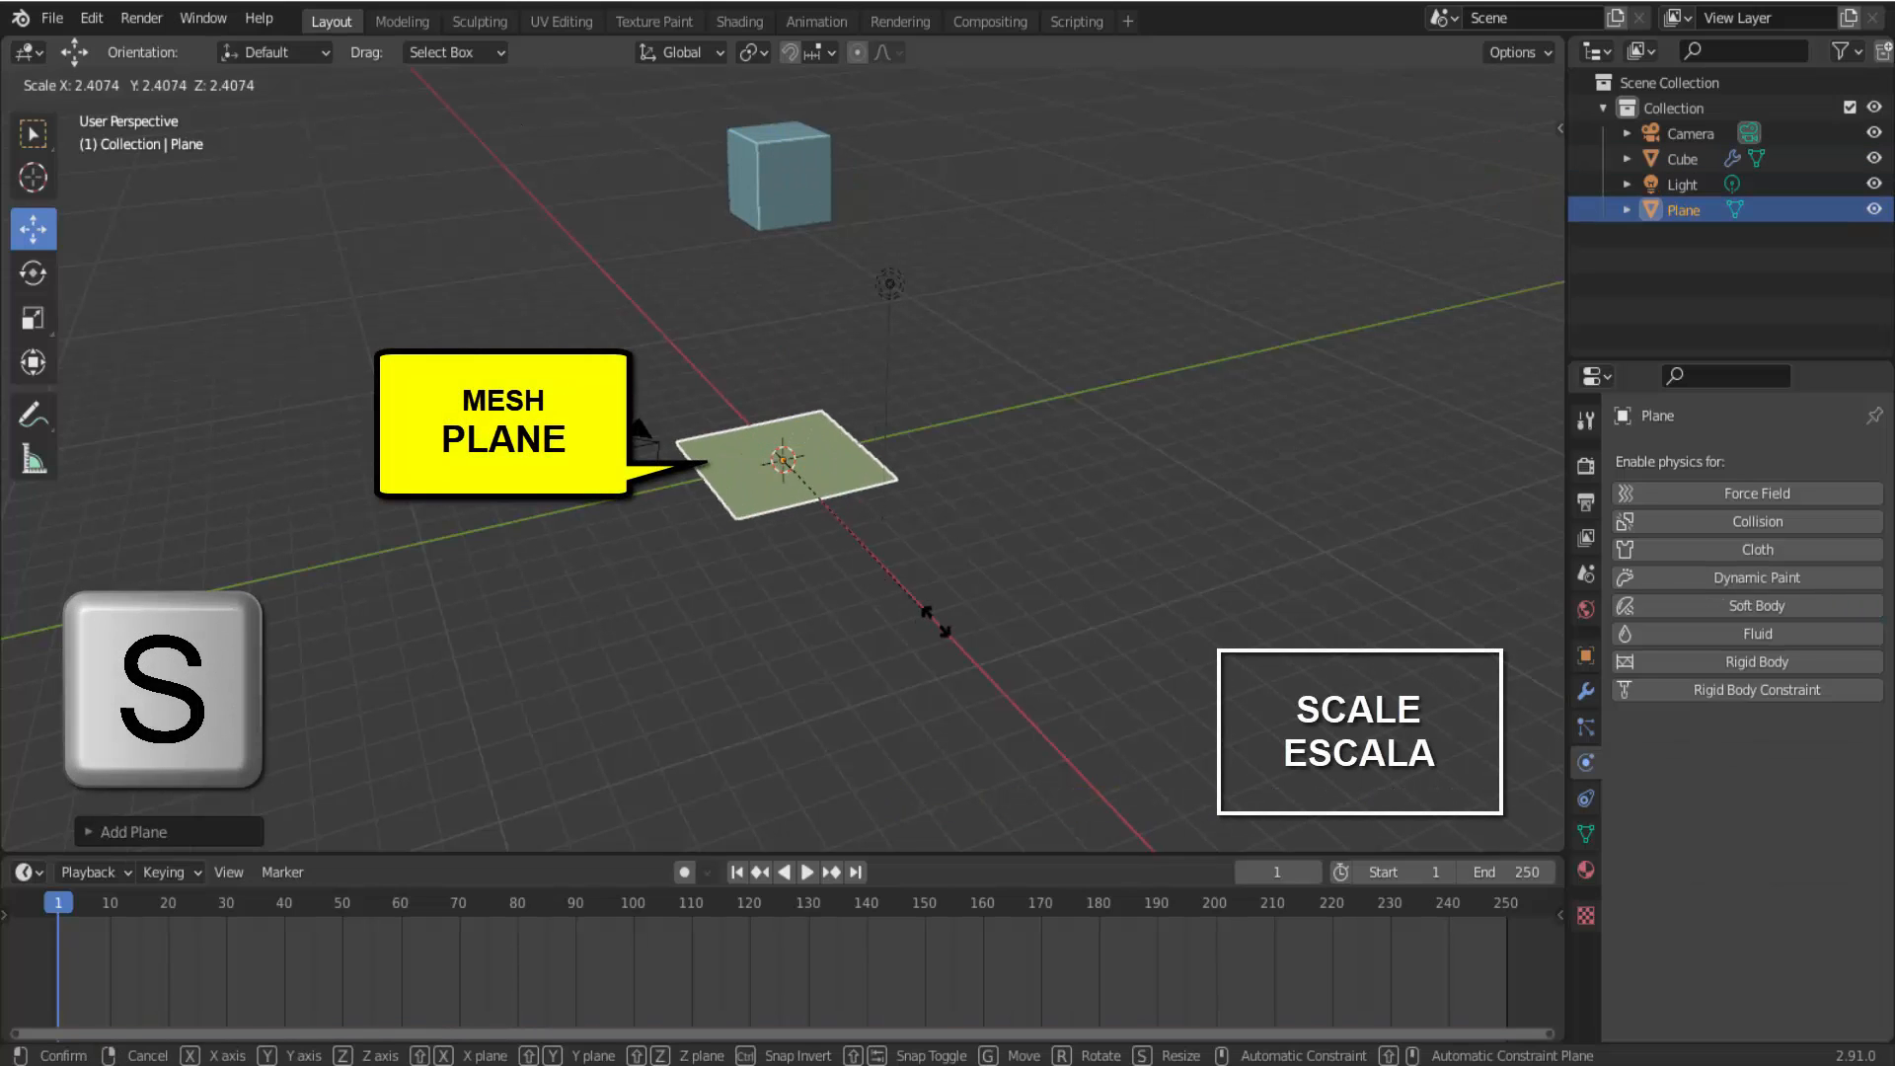
pyautogui.click(1135, 764)
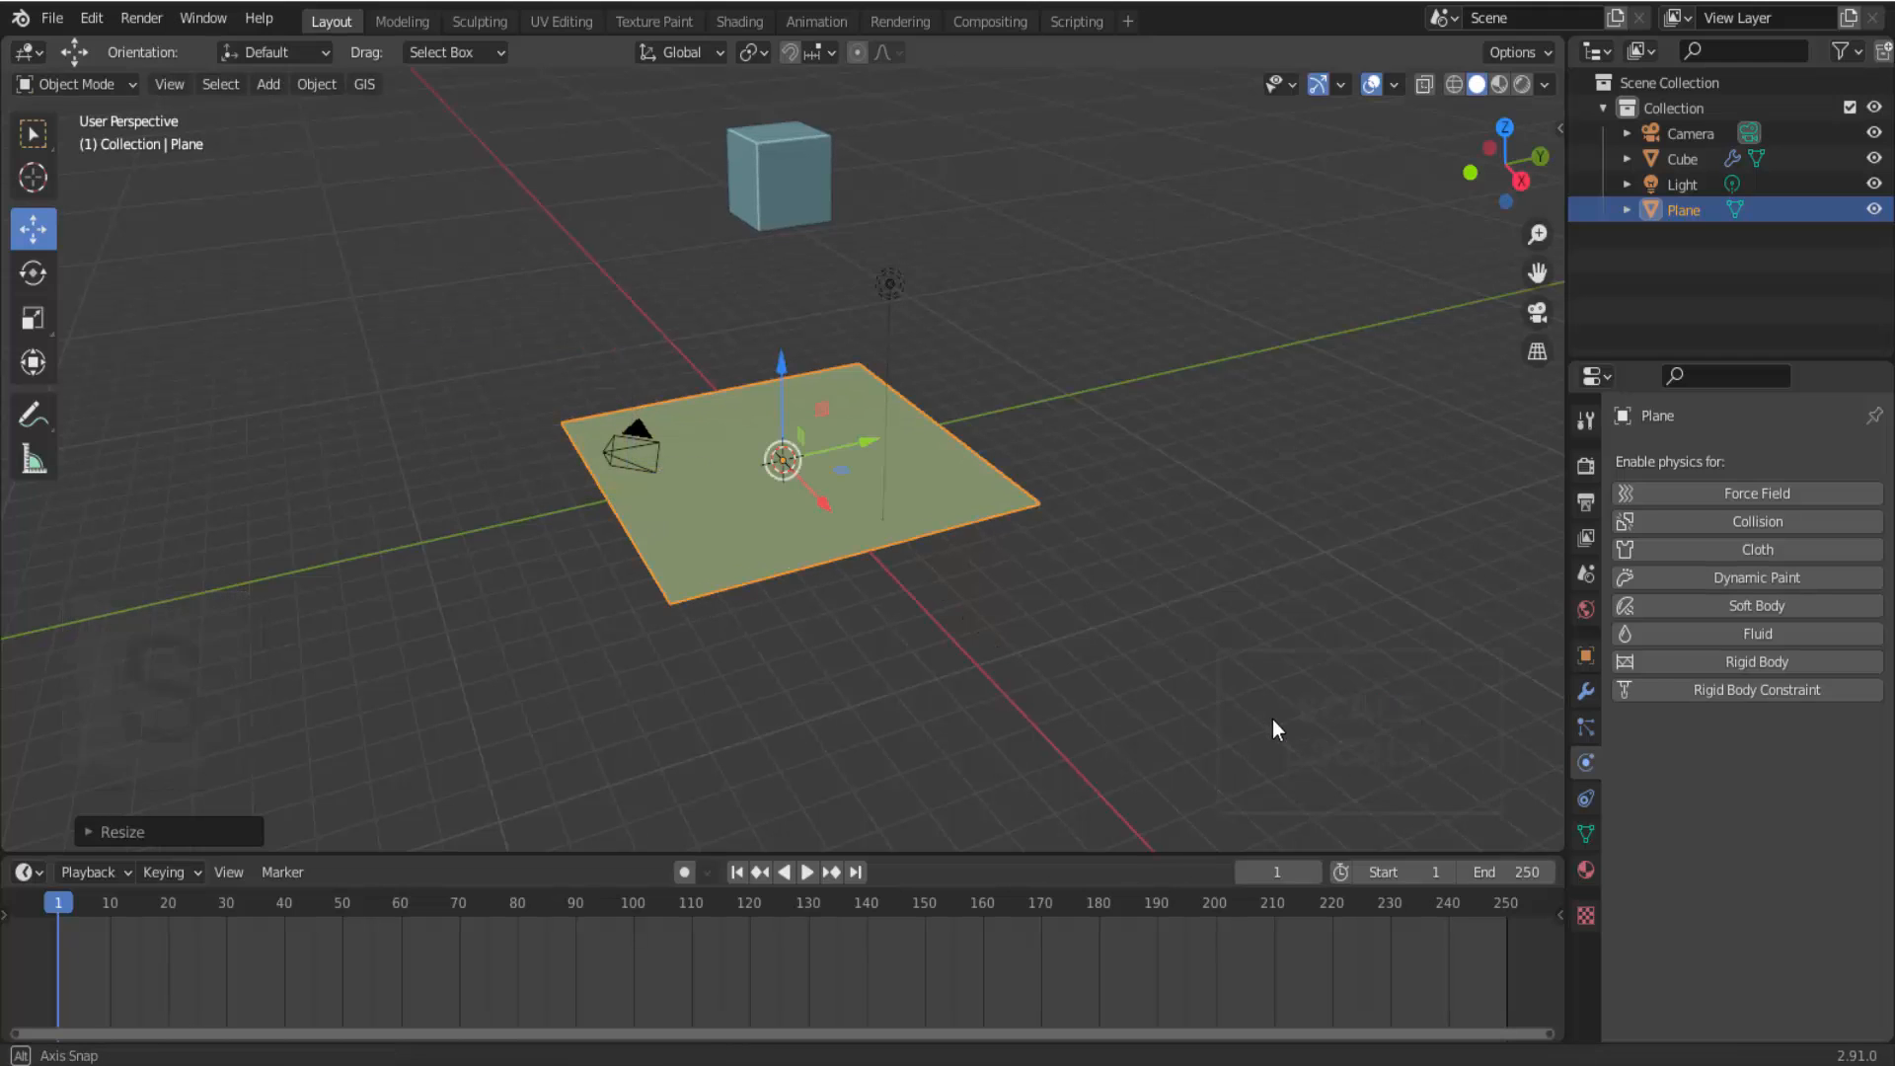
# Enable Collision physics on the plane and review its Softbody And Cloth collision settings.
pyautogui.moveTo(1272, 719); pyautogui.dragTo(1266, 680, button='middle')
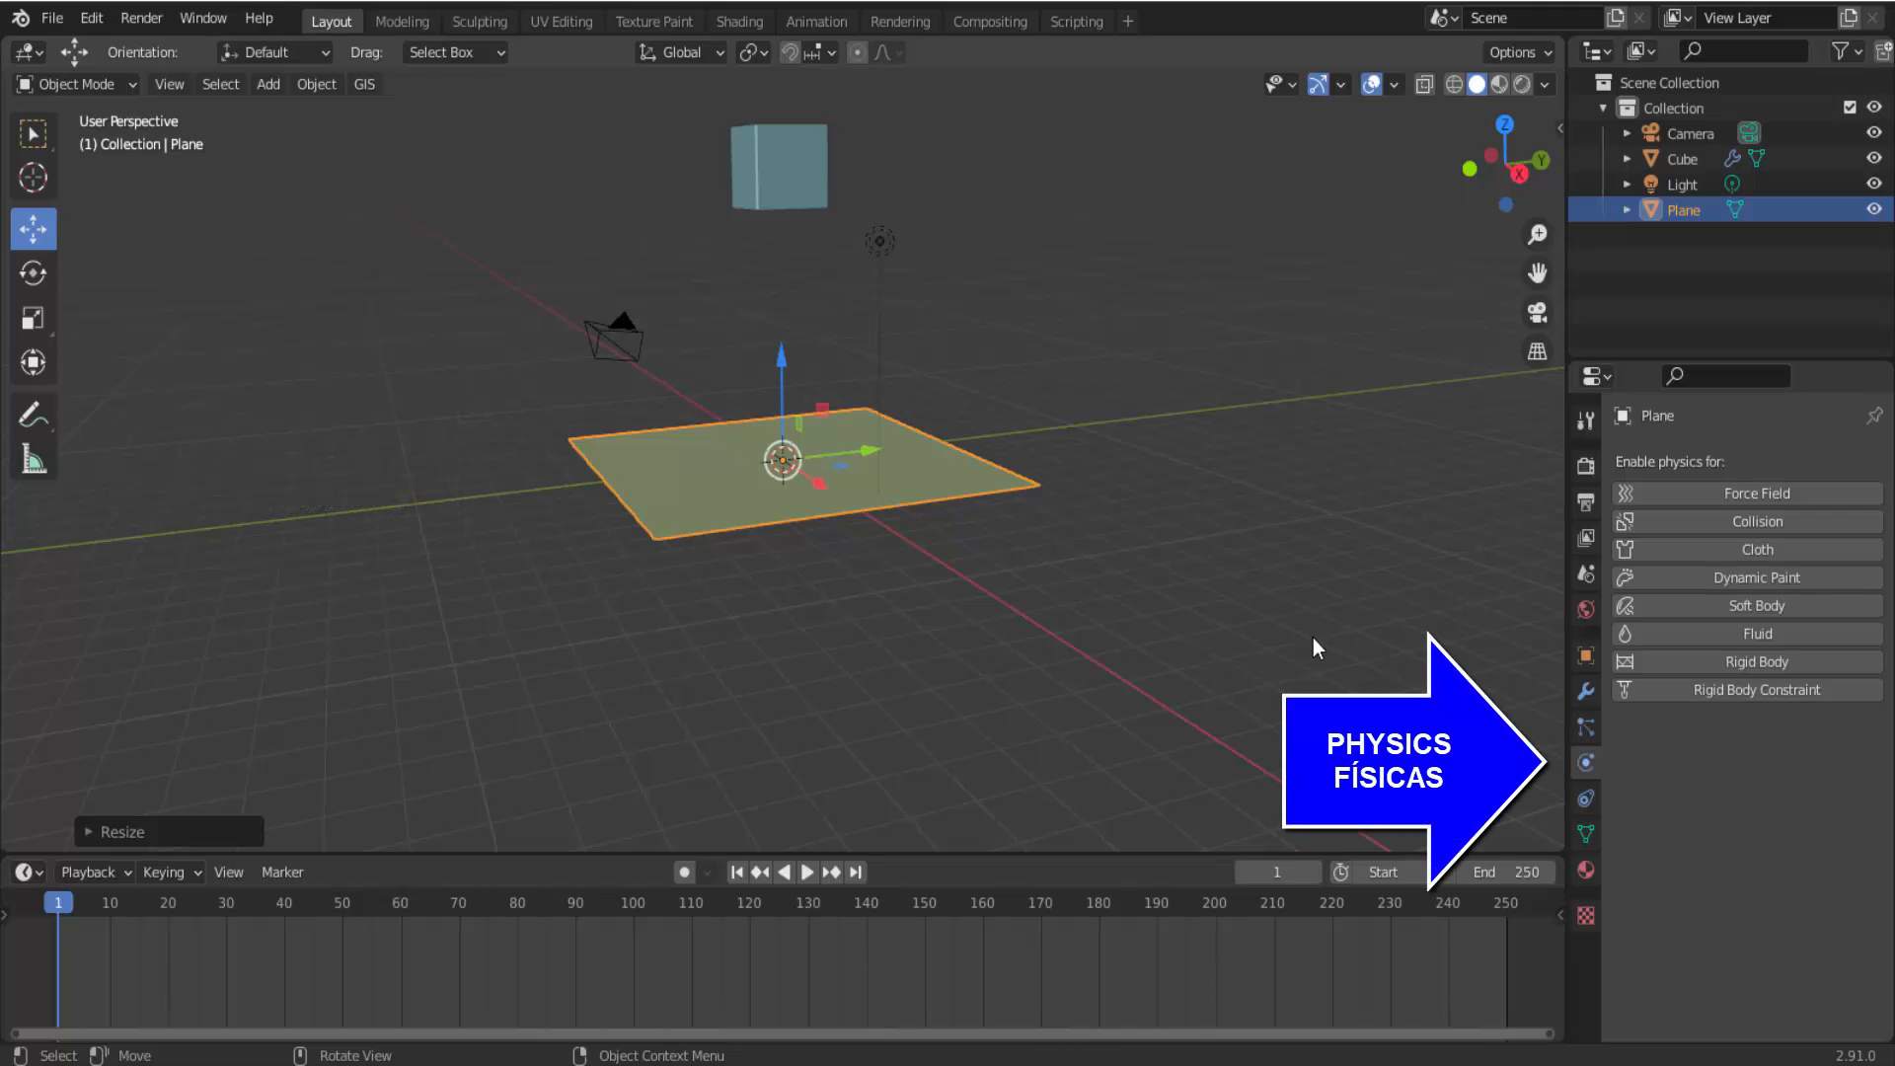
pyautogui.click(1828, 525)
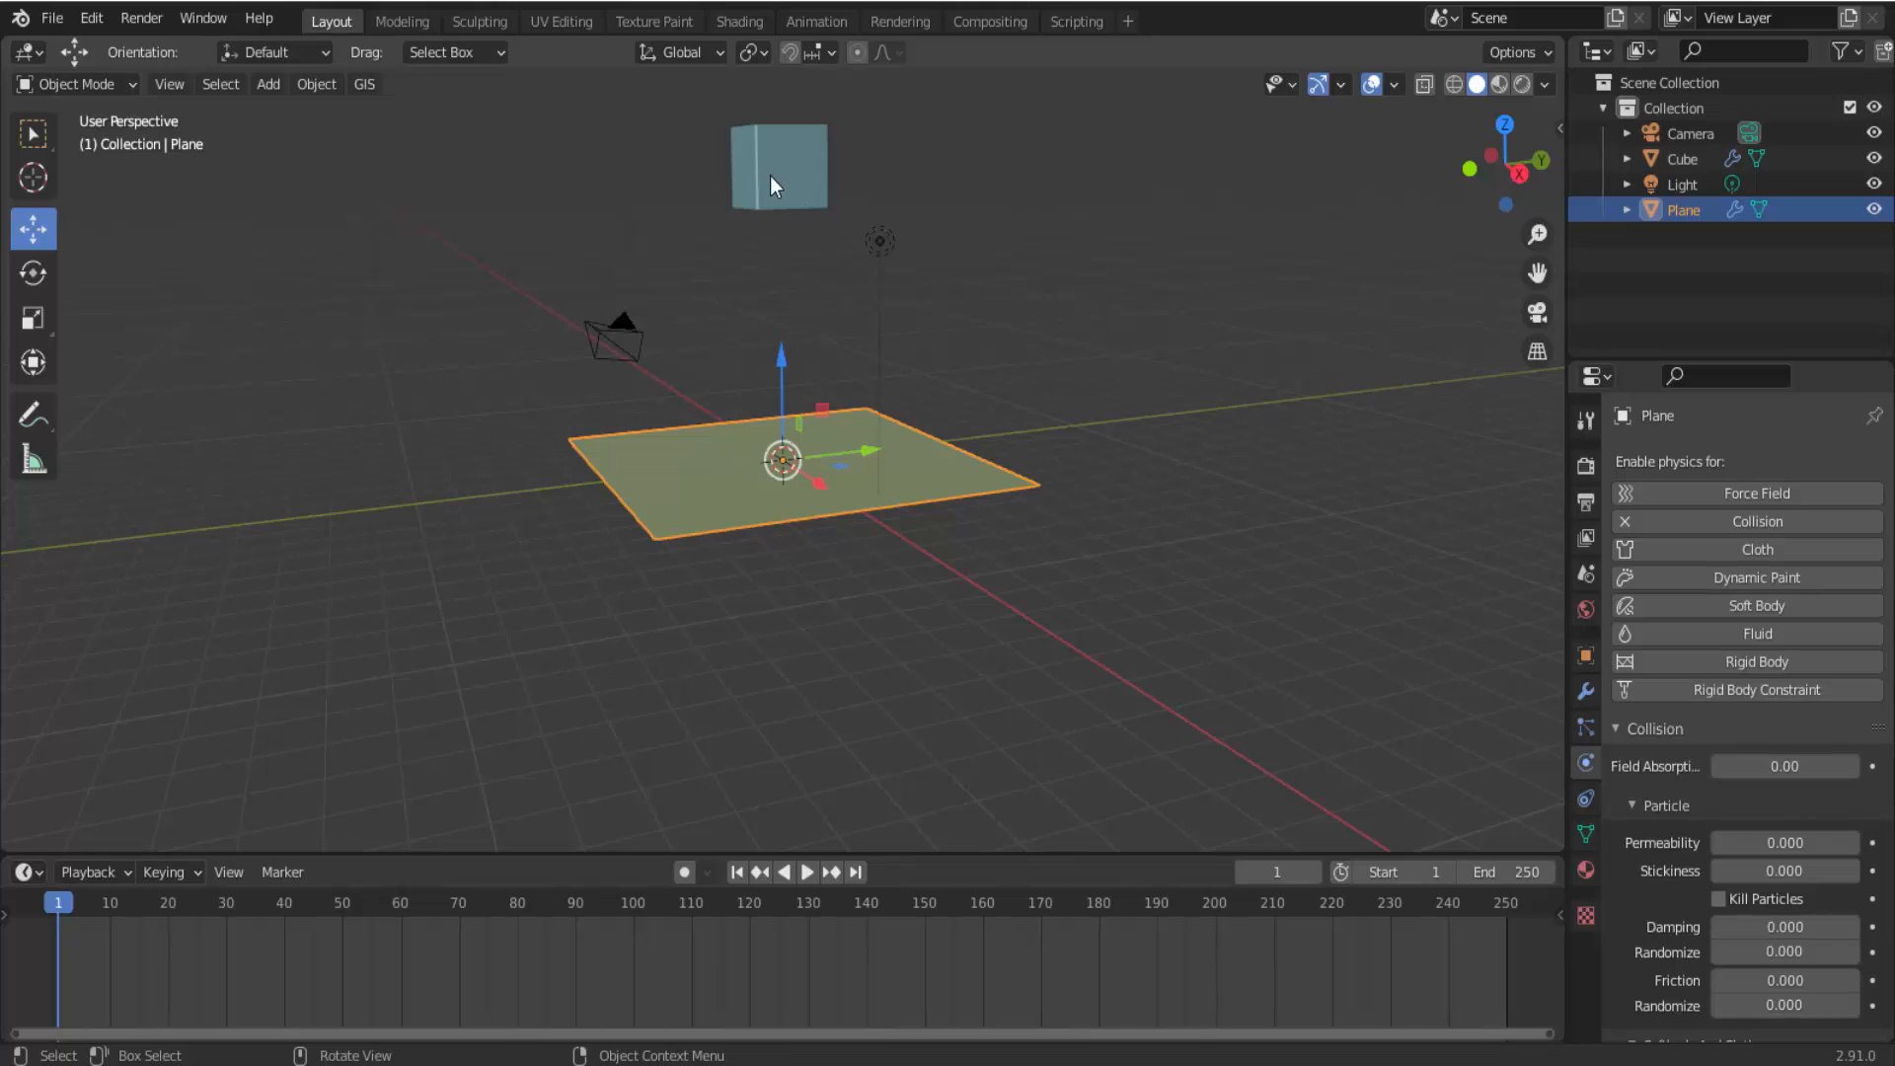
pyautogui.scroll(-5, 1637, 835)
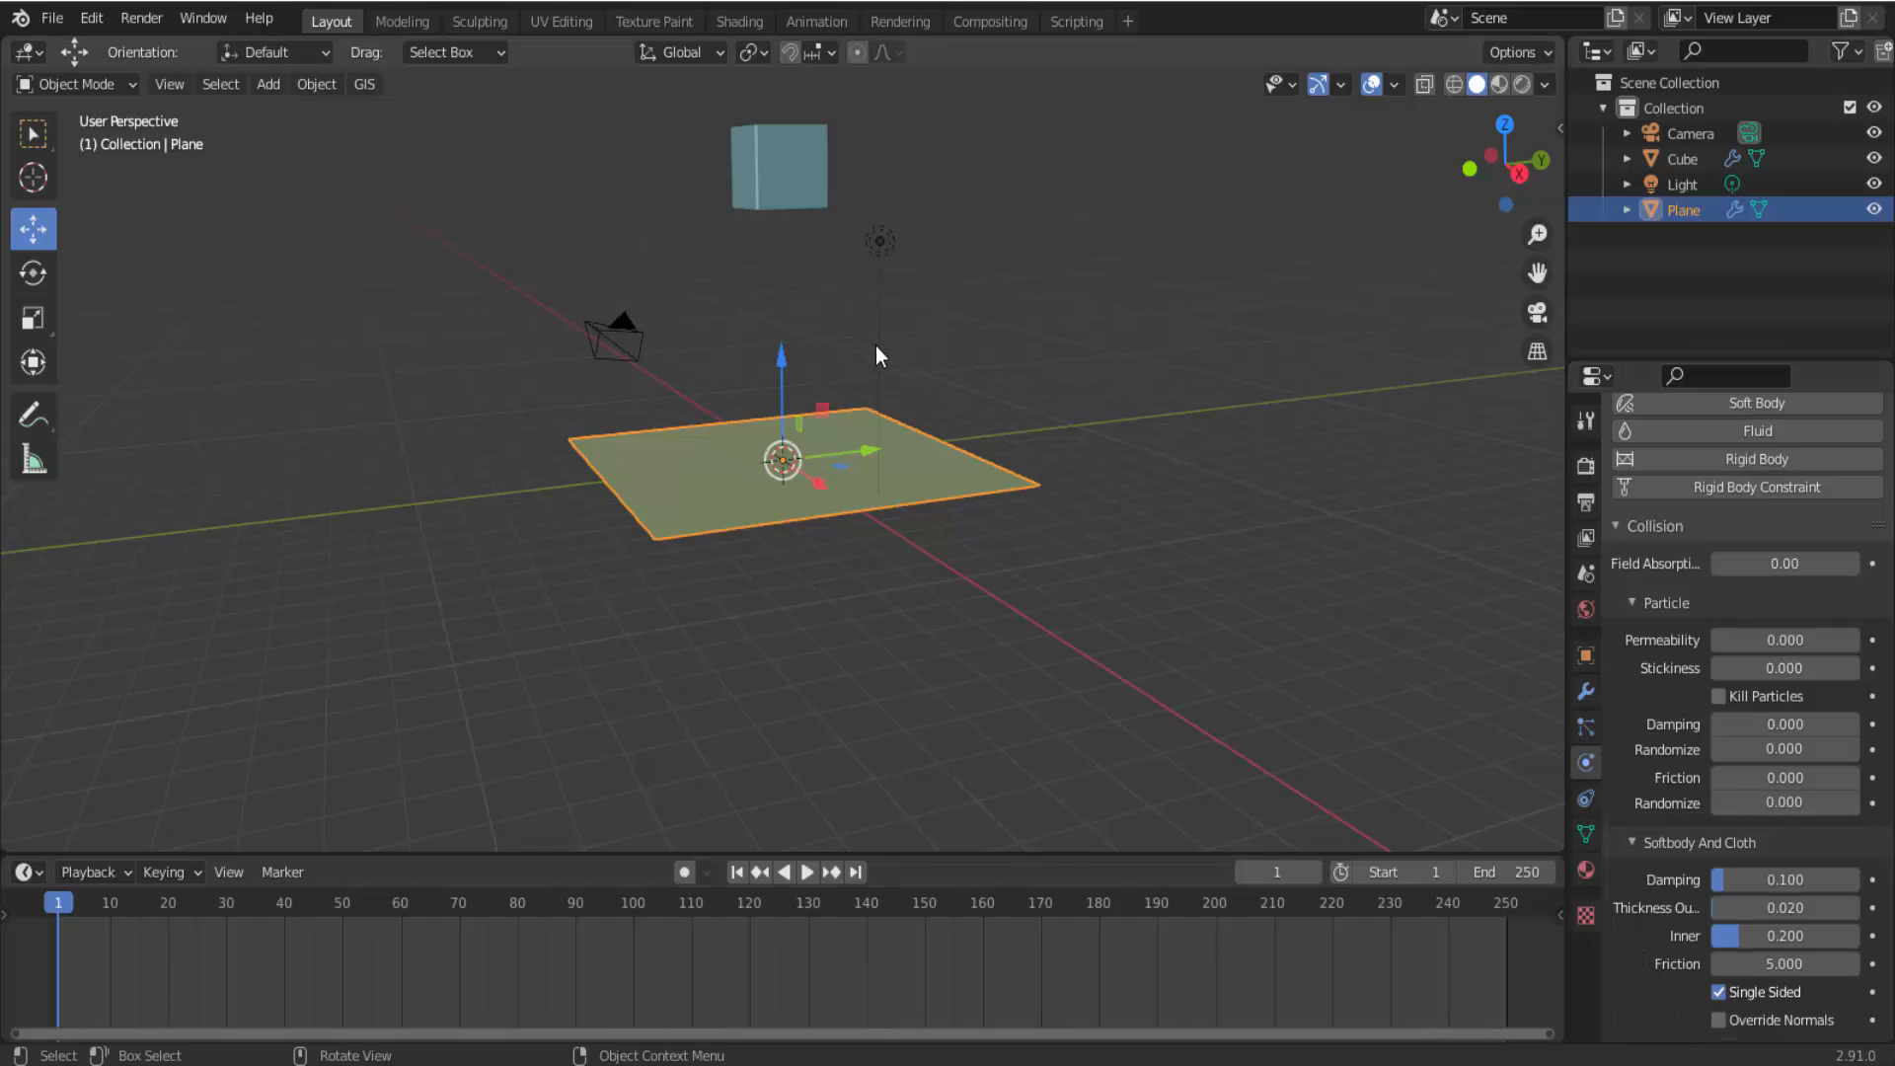
# Select the cube, play the simulation of it falling onto the plane, and return to the first frame.
pyautogui.click(807, 188)
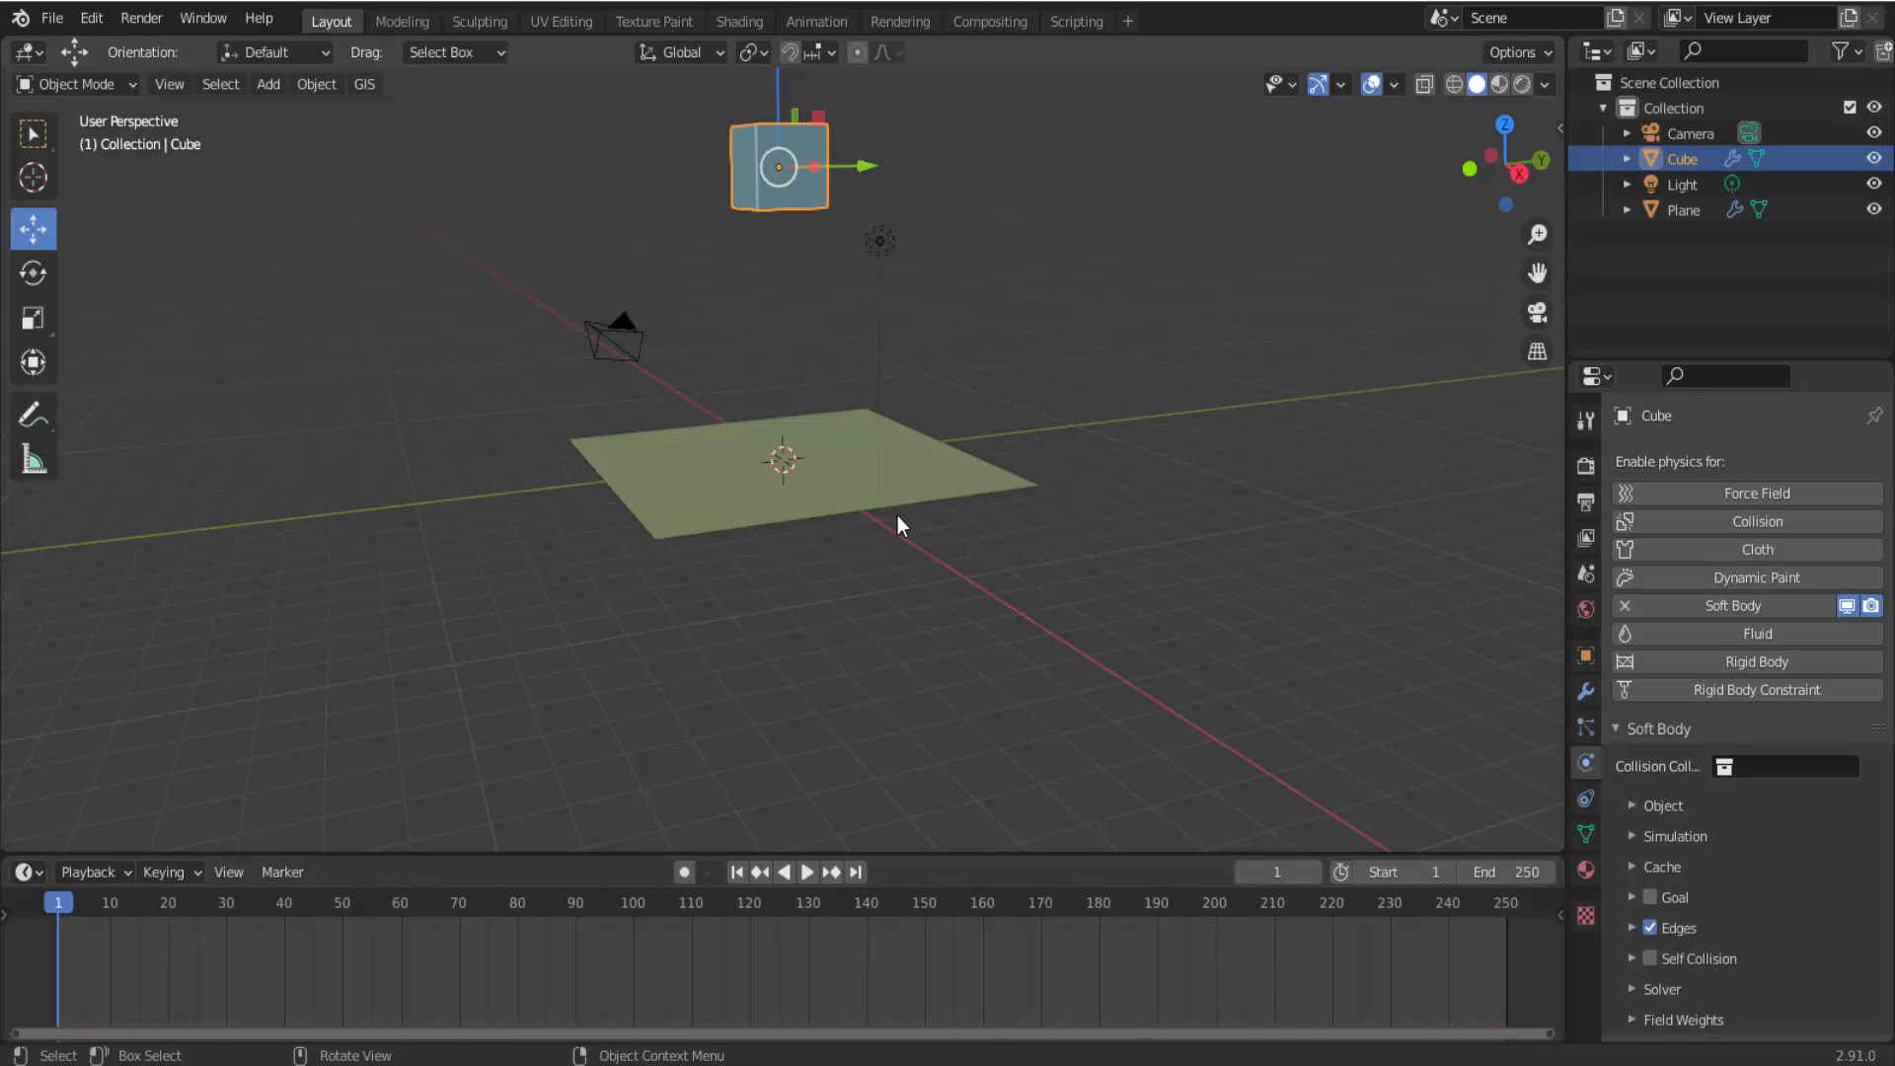
pyautogui.click(806, 873)
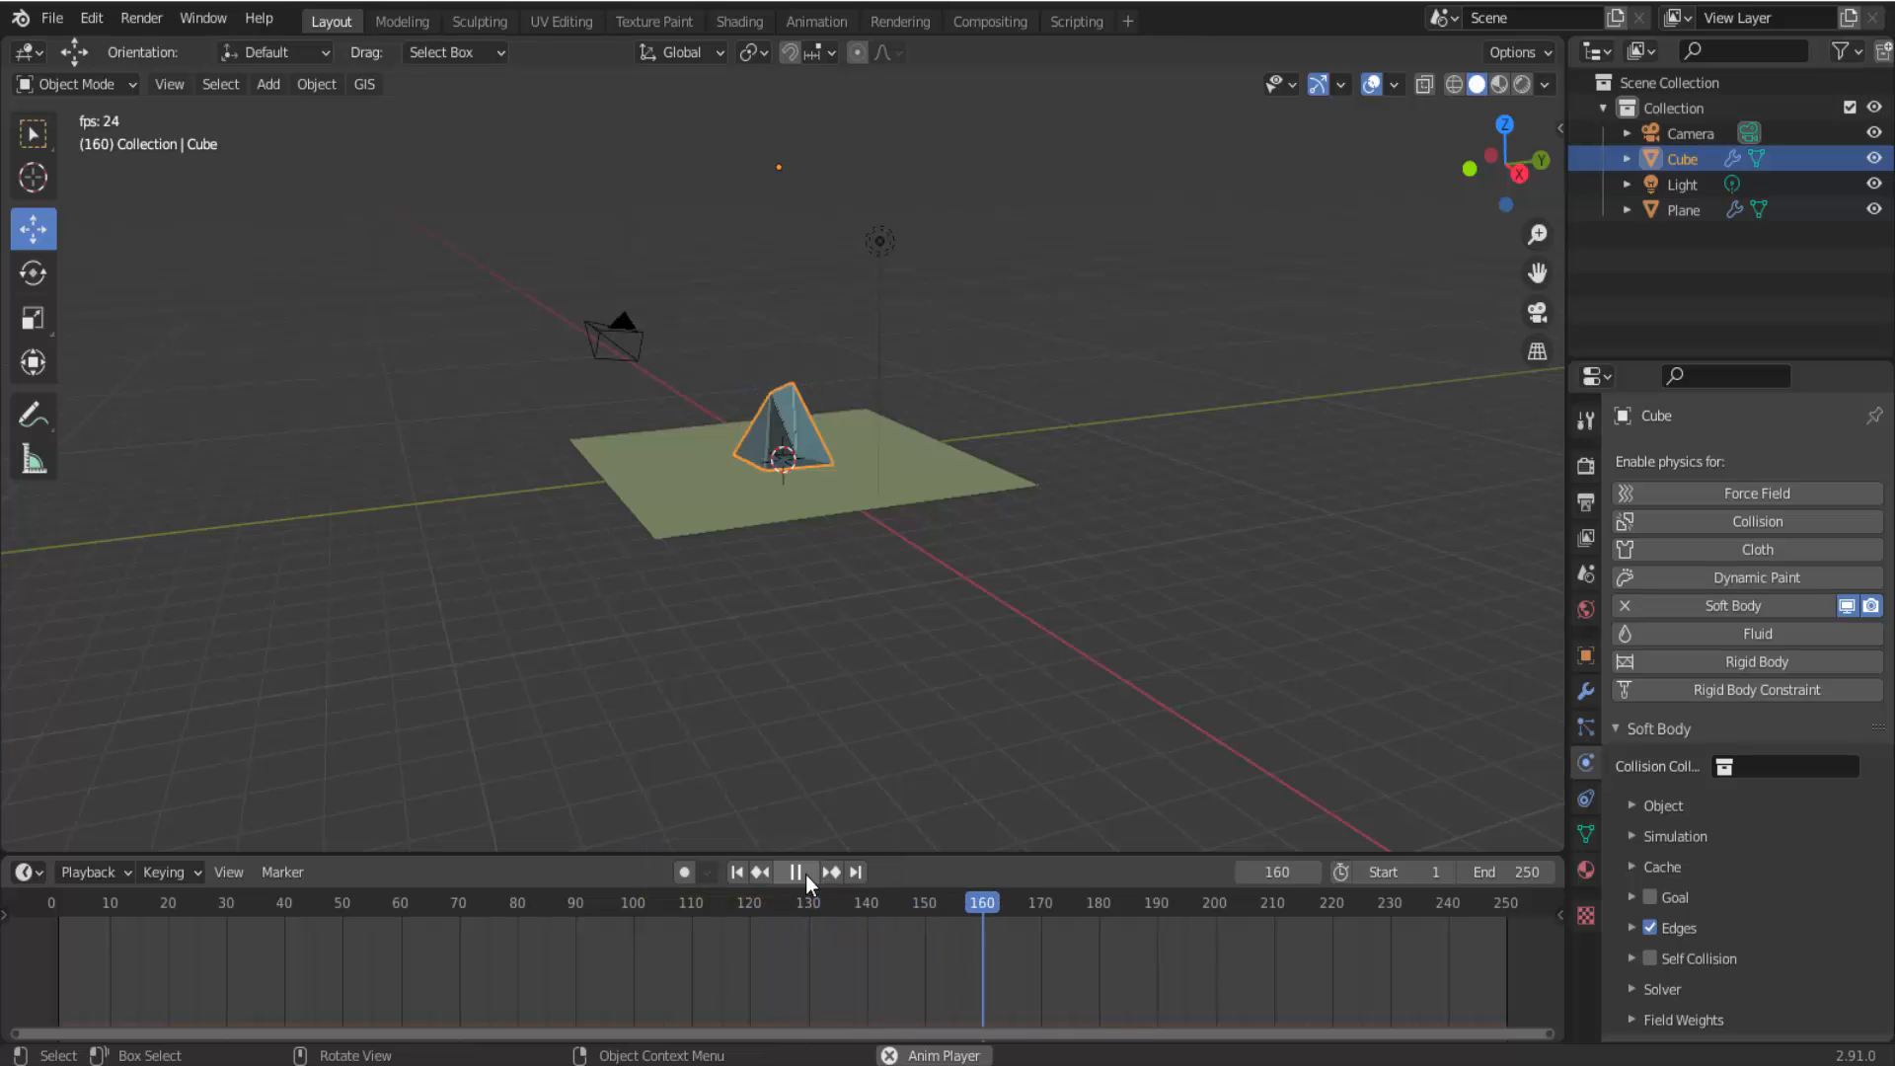
pyautogui.click(805, 872)
pyautogui.click(738, 873)
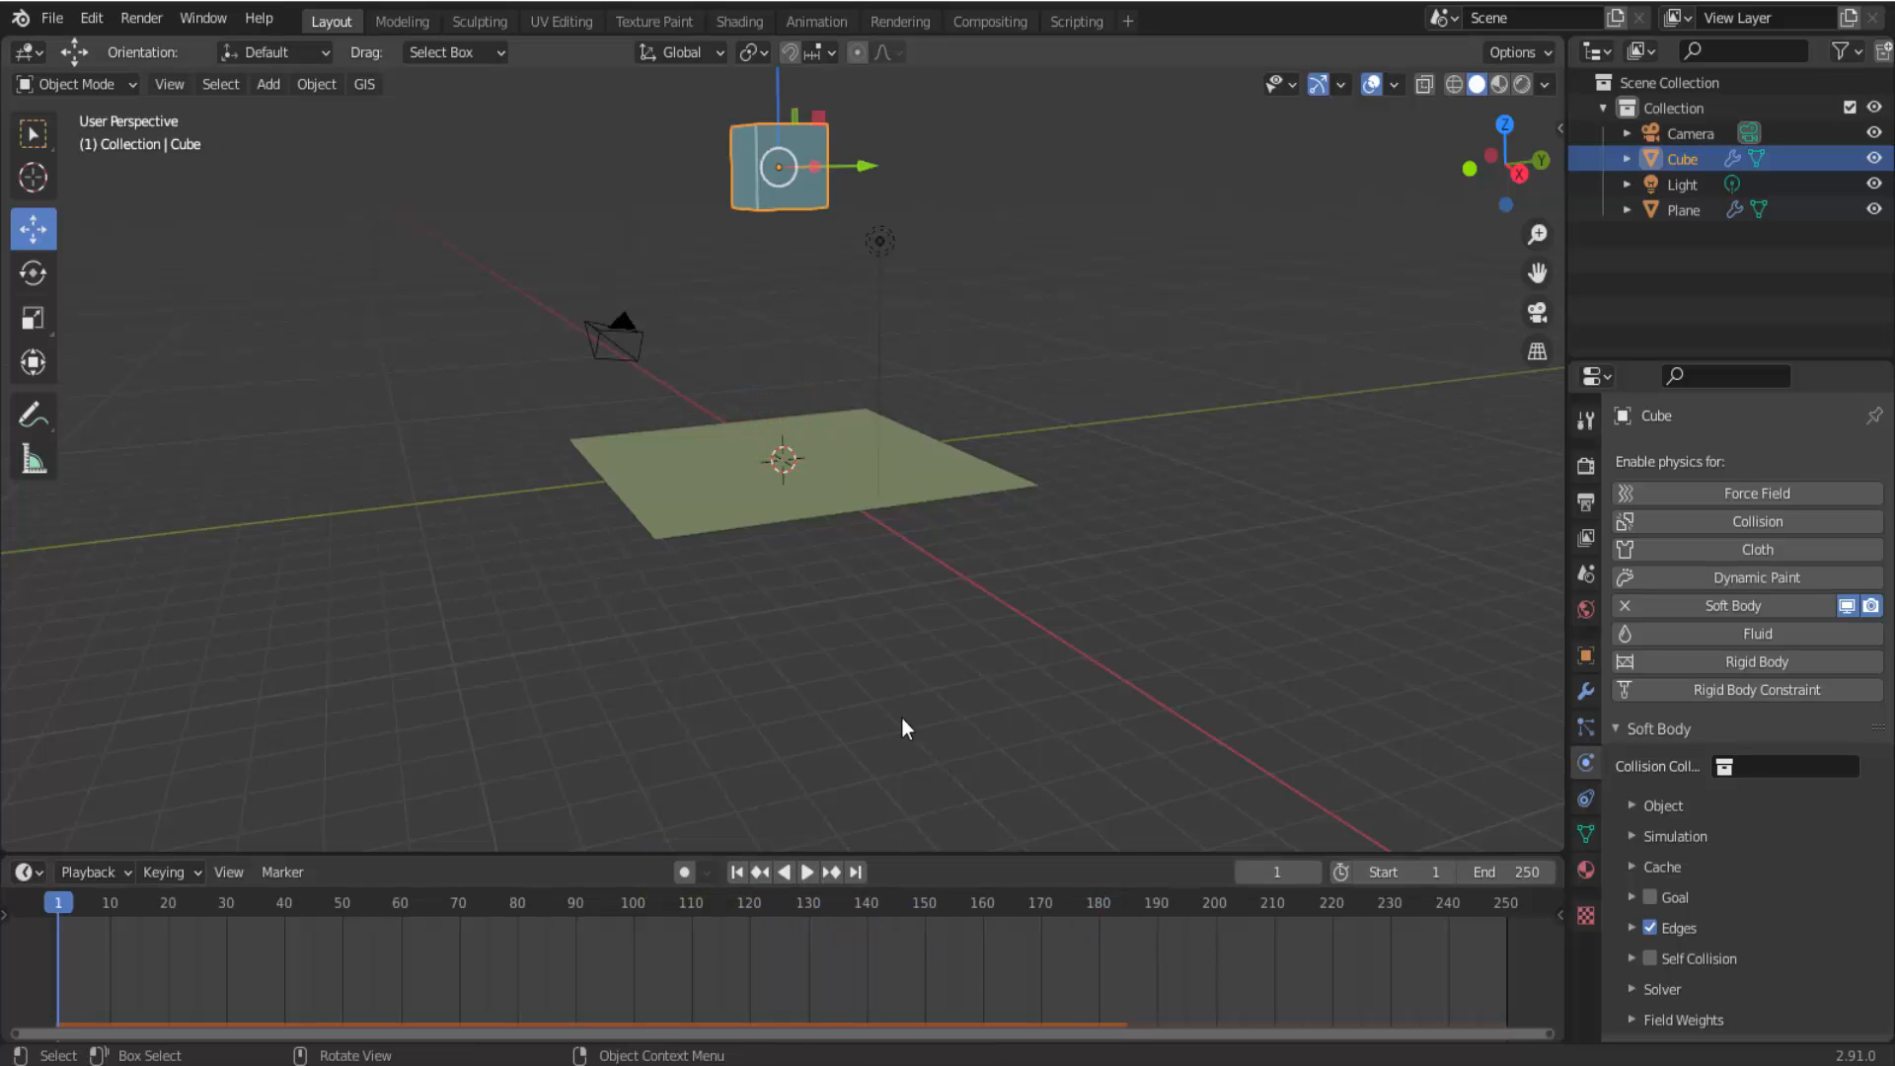
# Subdivide the cube's whole mesh twice in Edit Mode and return to Object Mode.
pyautogui.moveTo(999, 474); pyautogui.dragTo(1059, 529, button='middle')
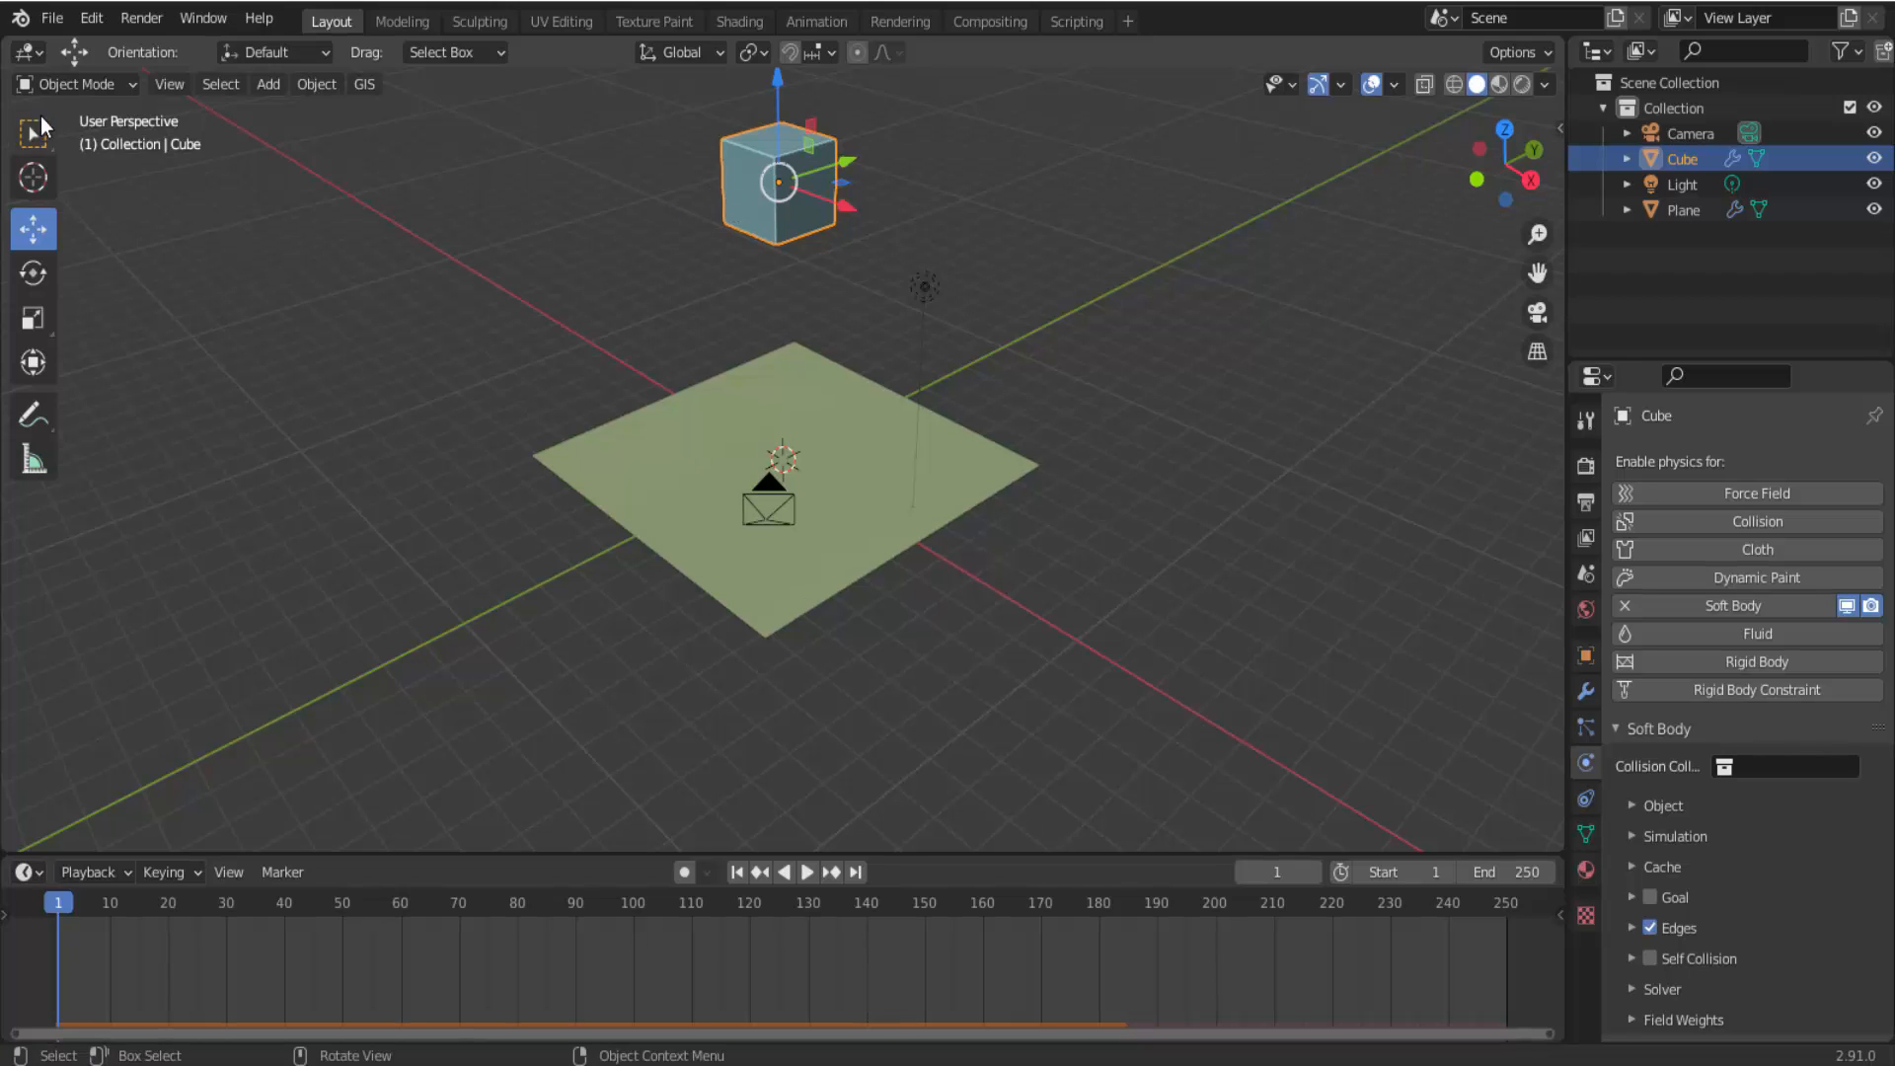
pyautogui.click(81, 85)
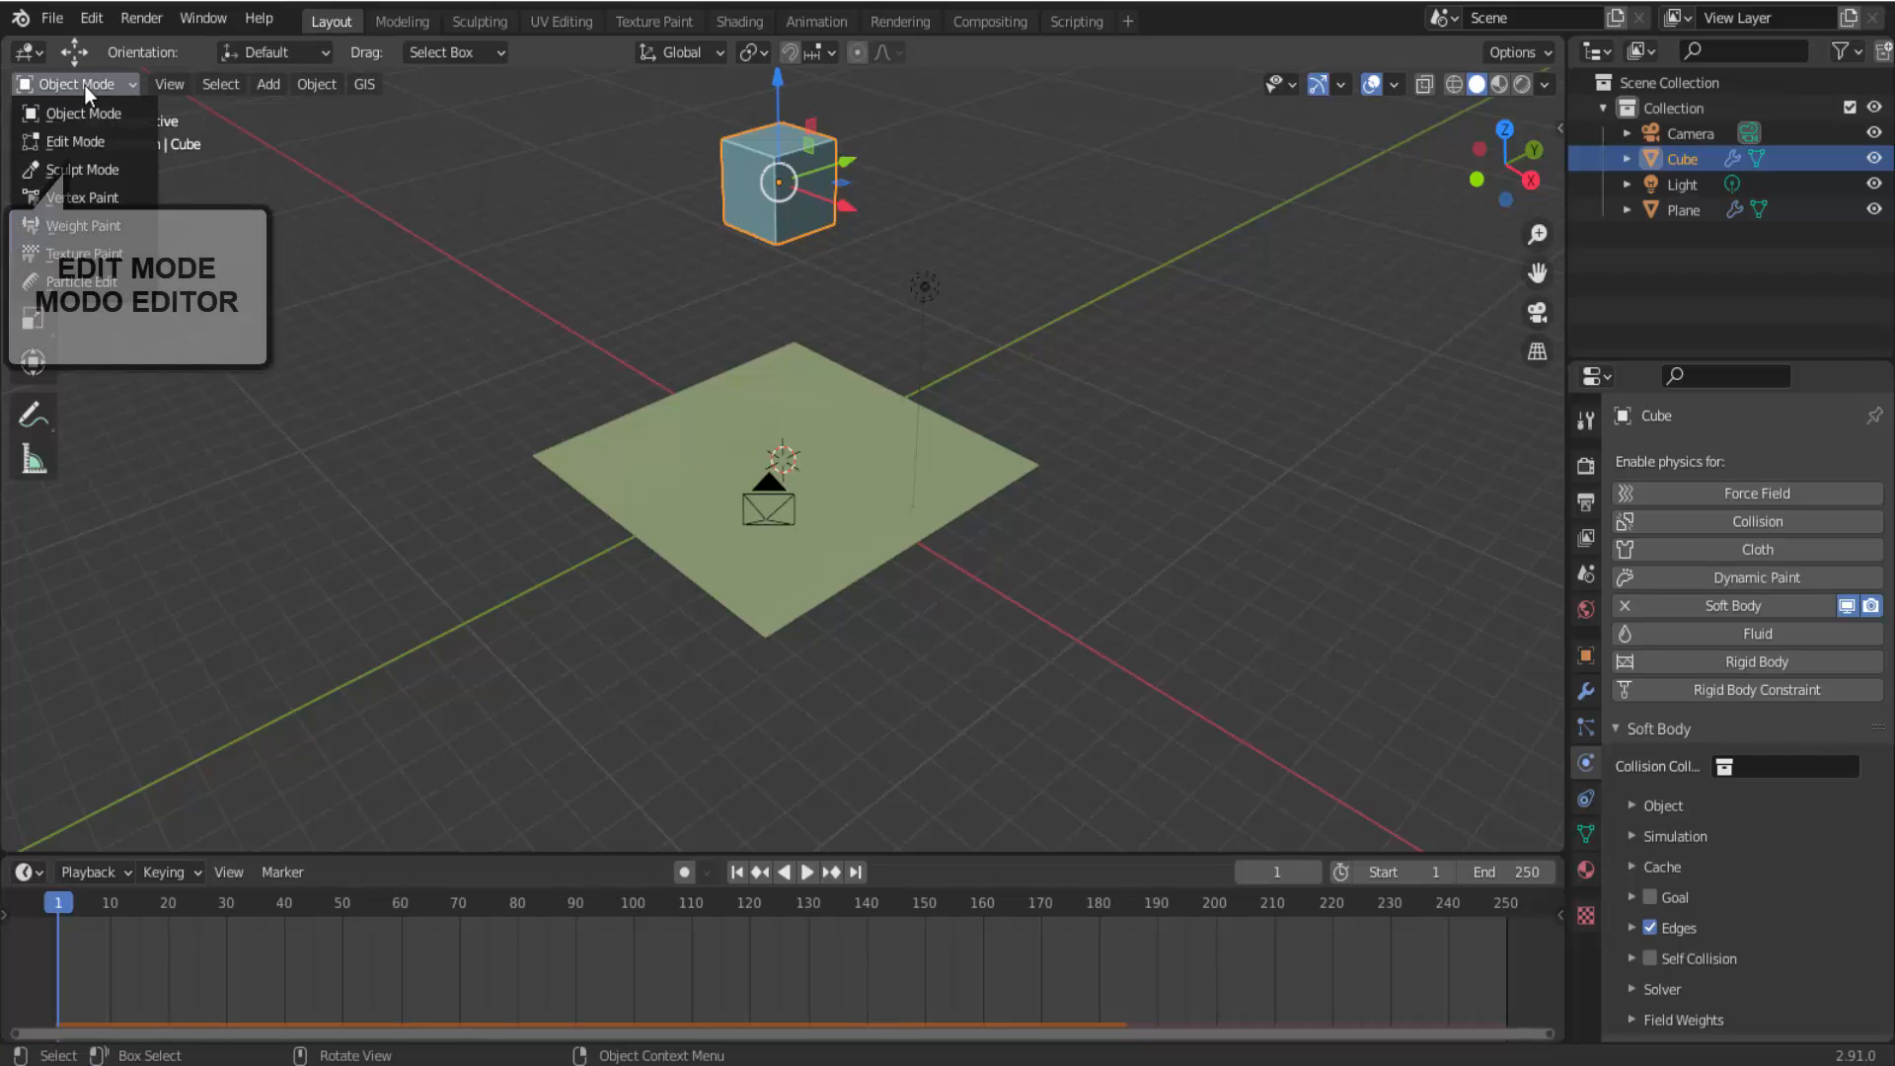
pyautogui.click(98, 144)
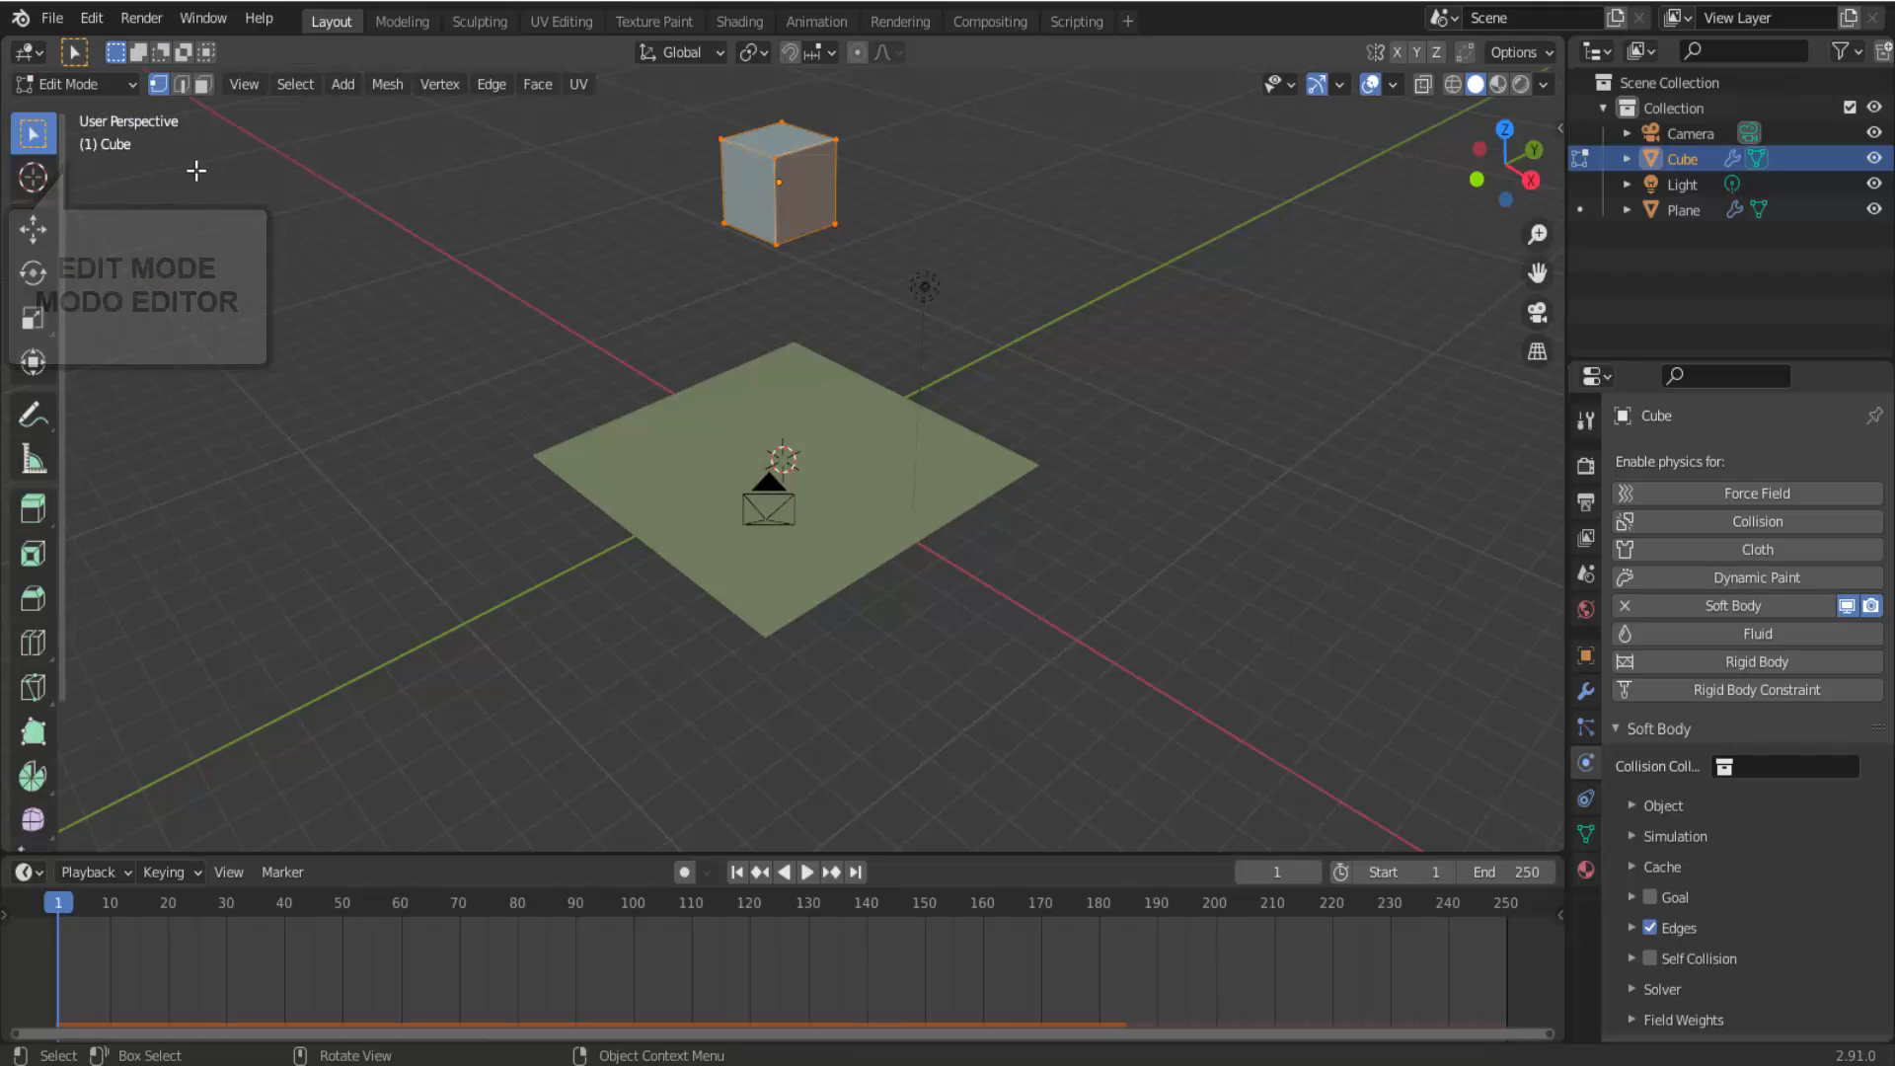
pyautogui.rightClick(1264, 267)
pyautogui.click(1270, 267)
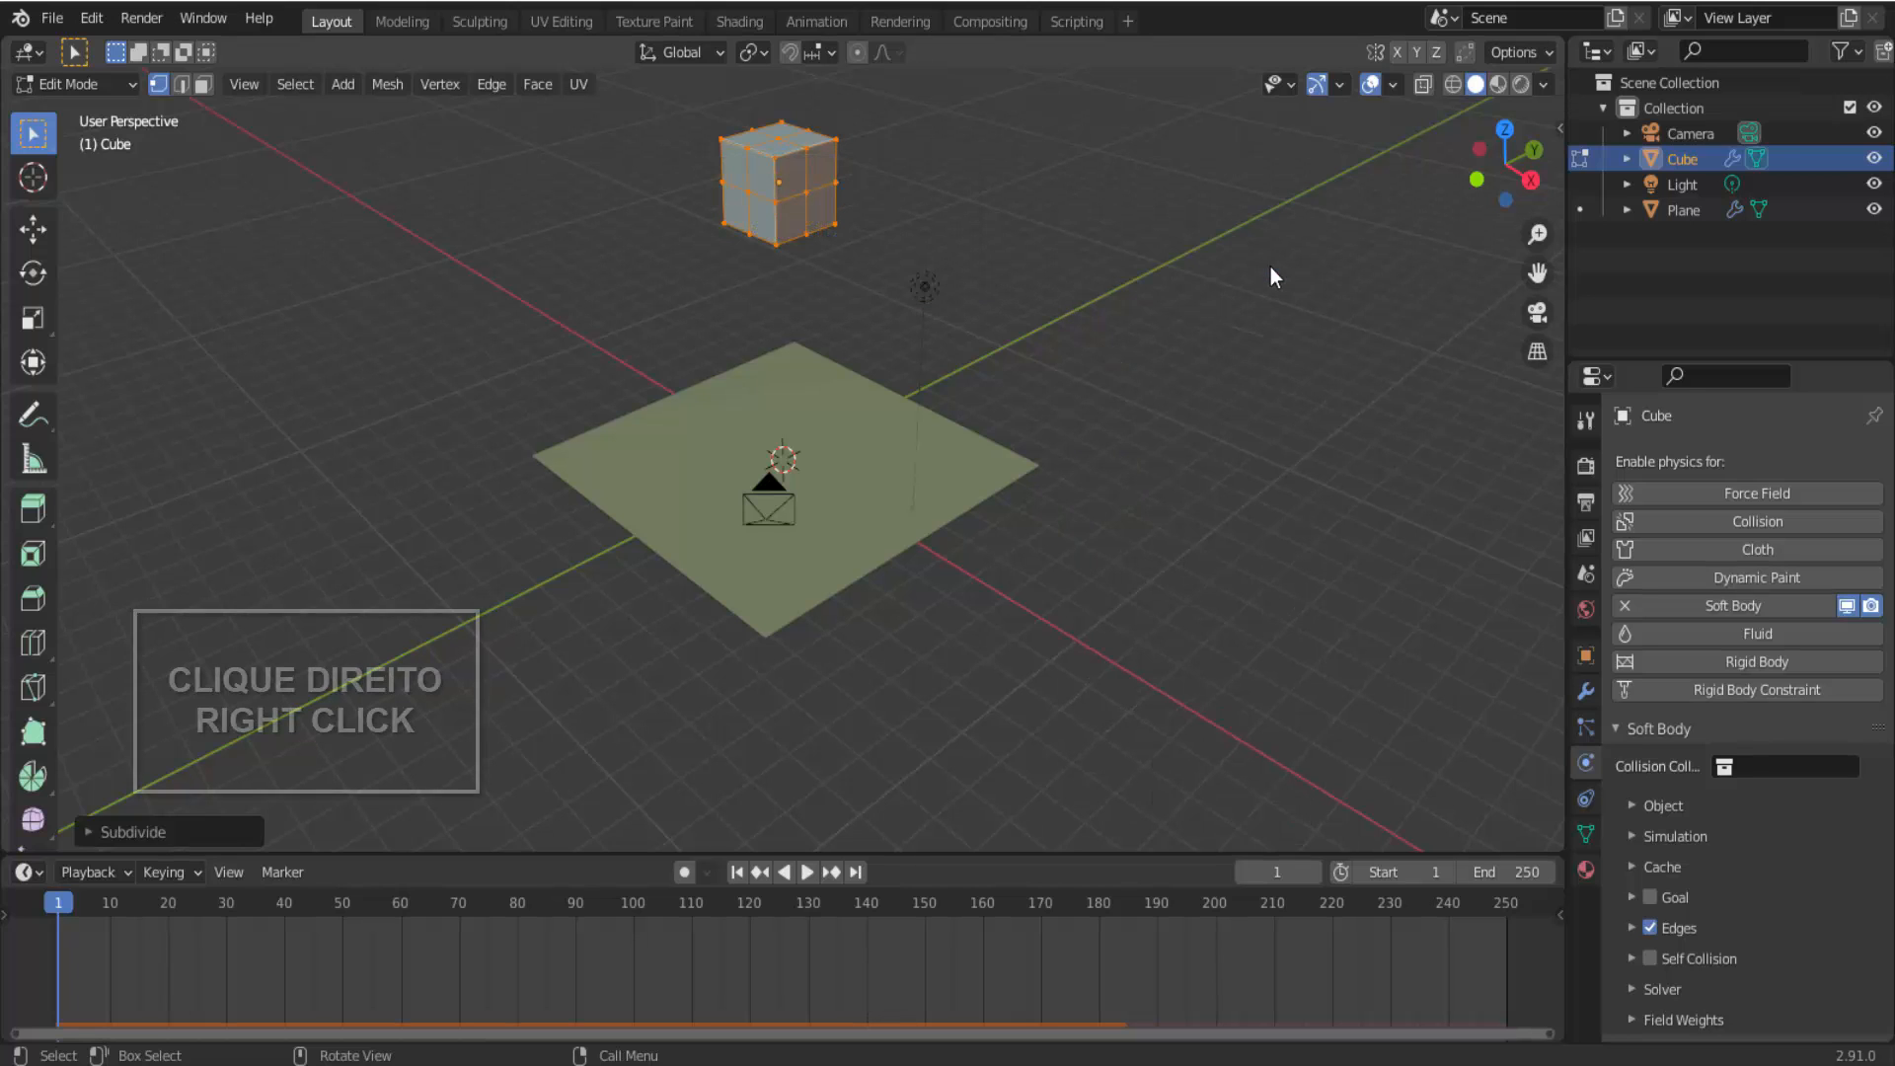
pyautogui.rightClick(1270, 267)
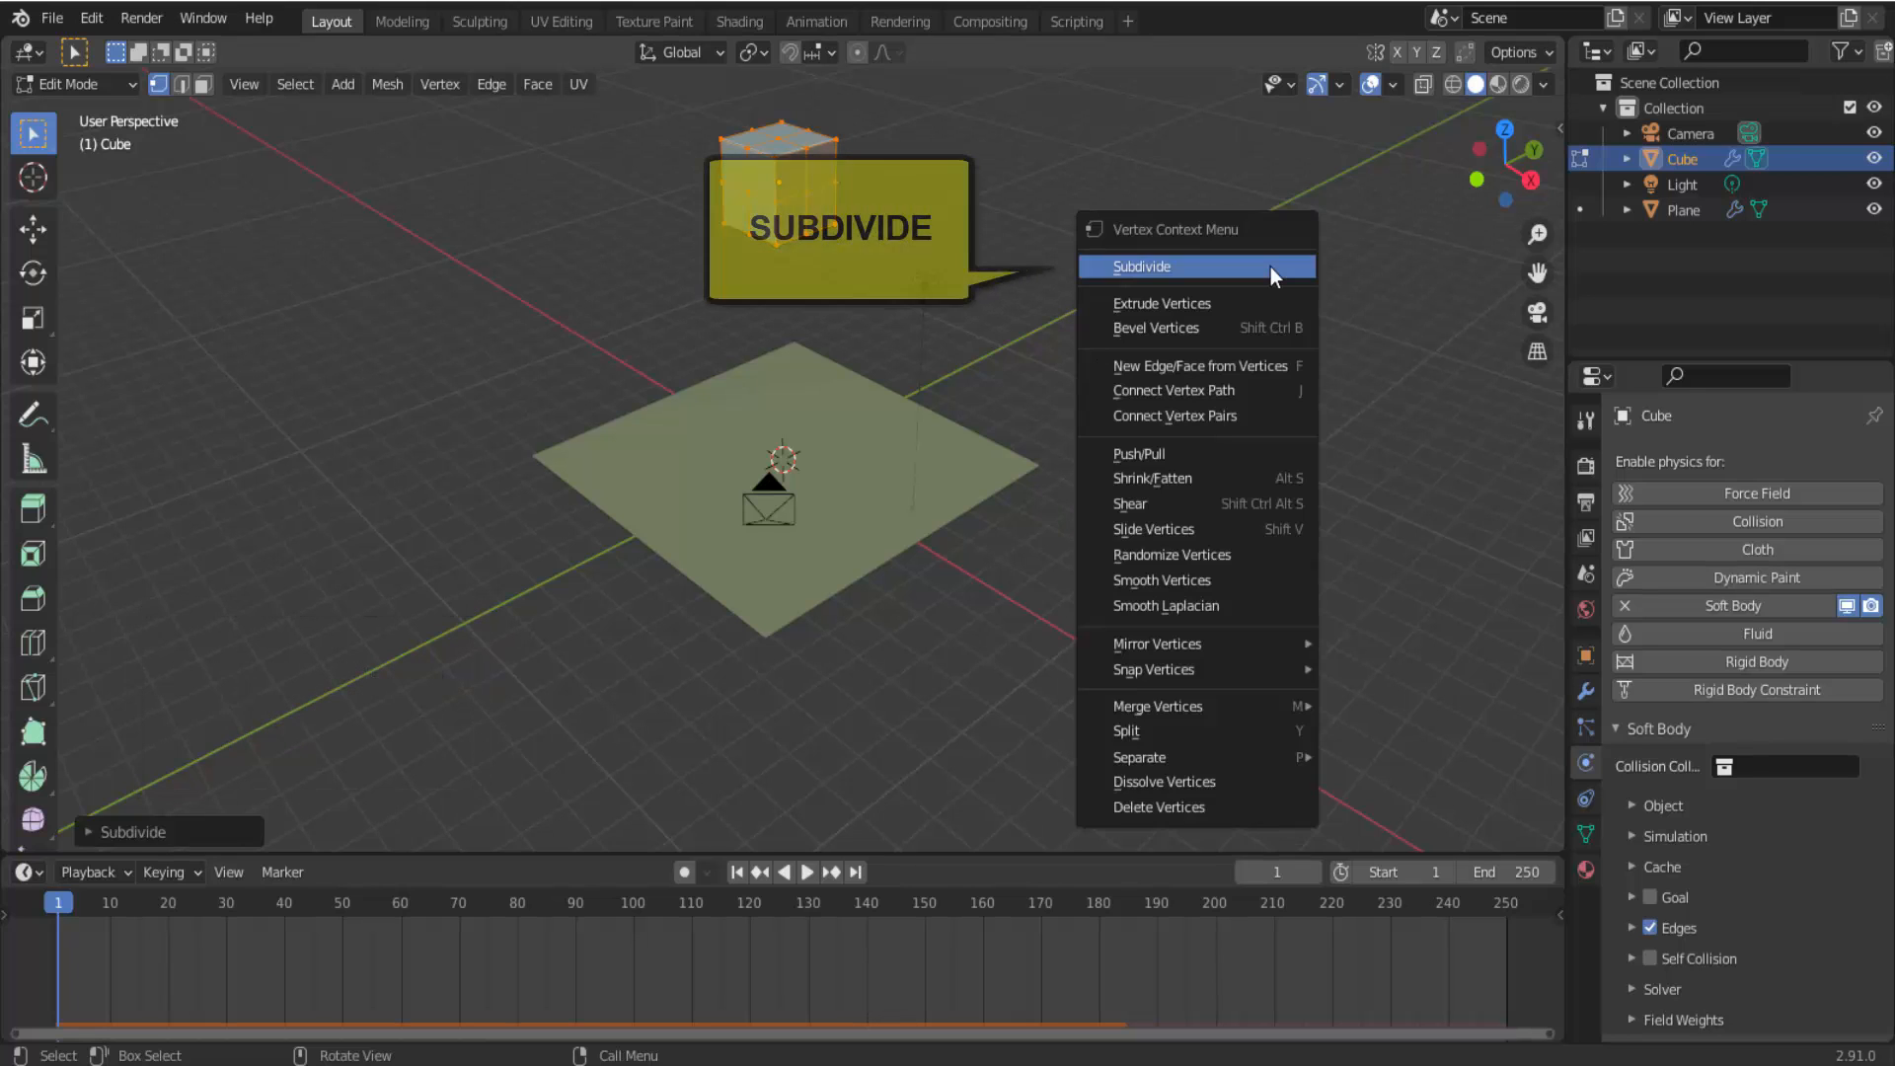
pyautogui.click(1271, 267)
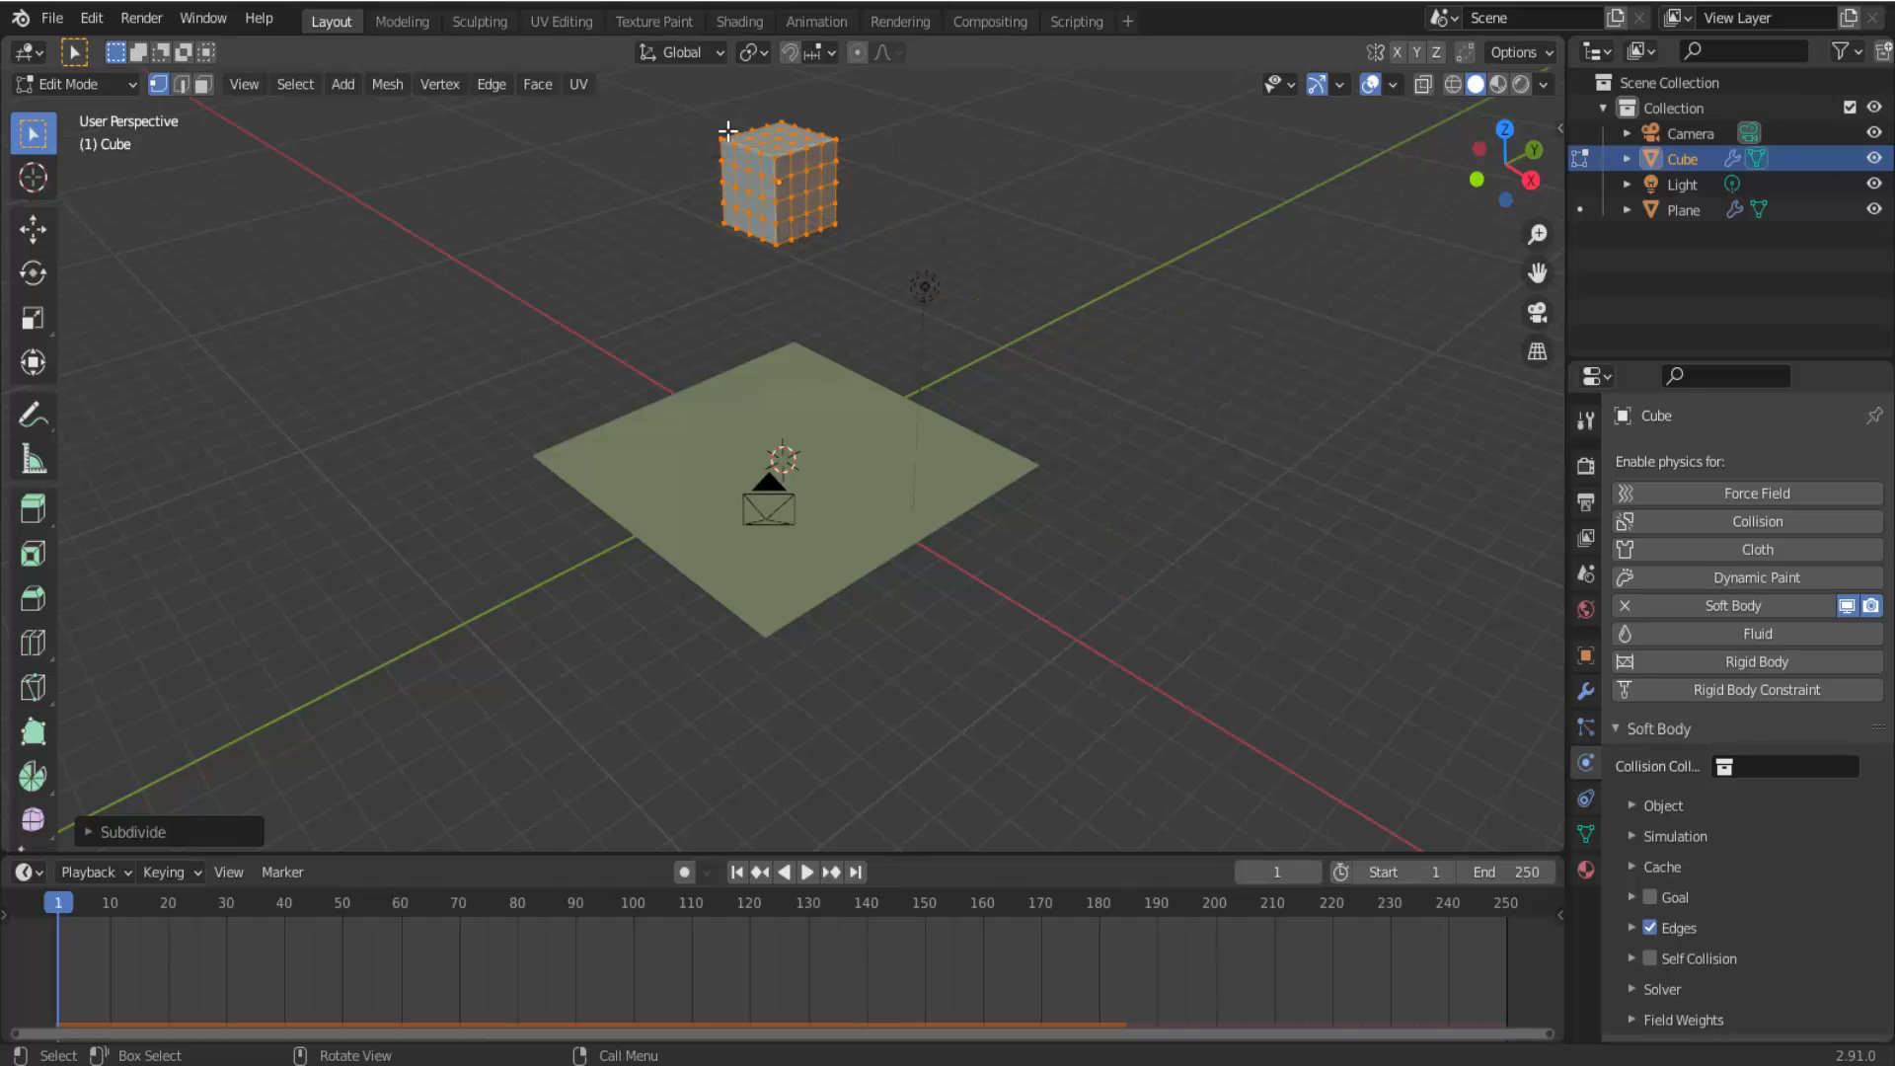
pyautogui.click(81, 87)
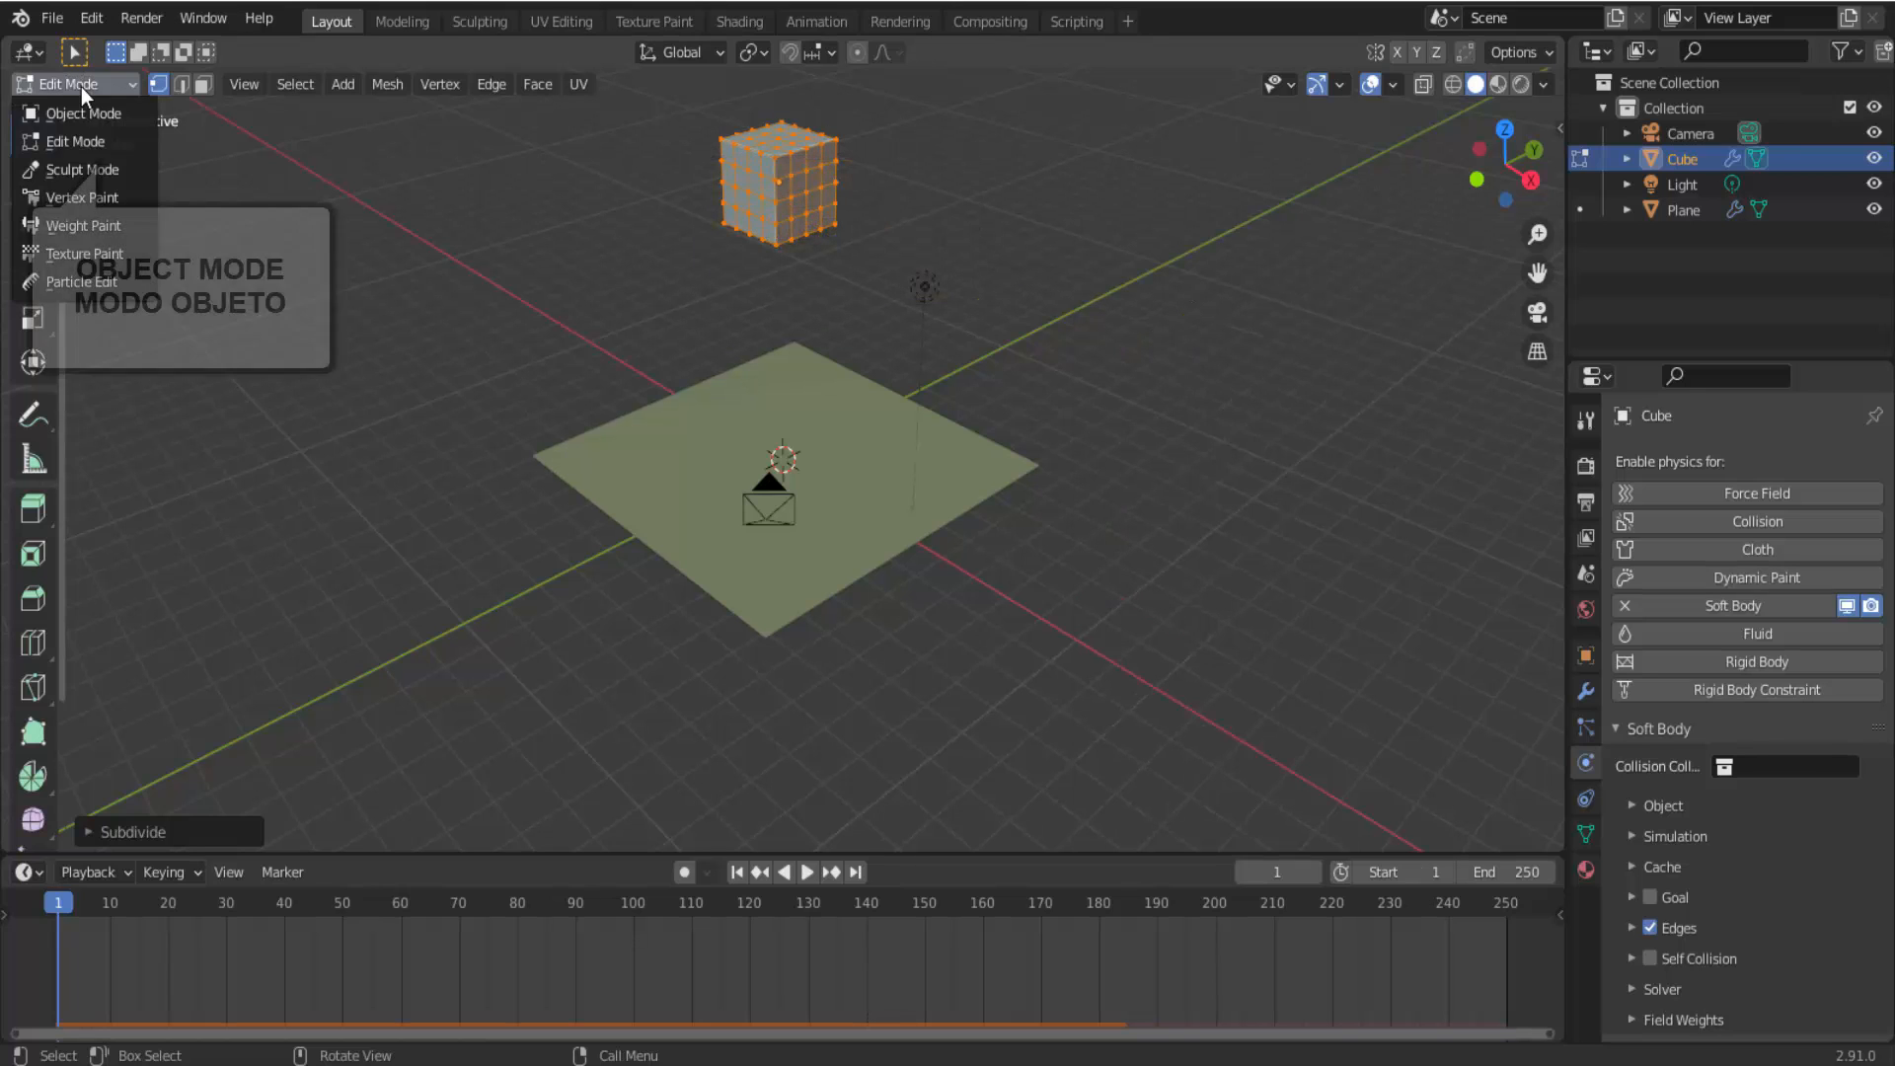
pyautogui.click(87, 118)
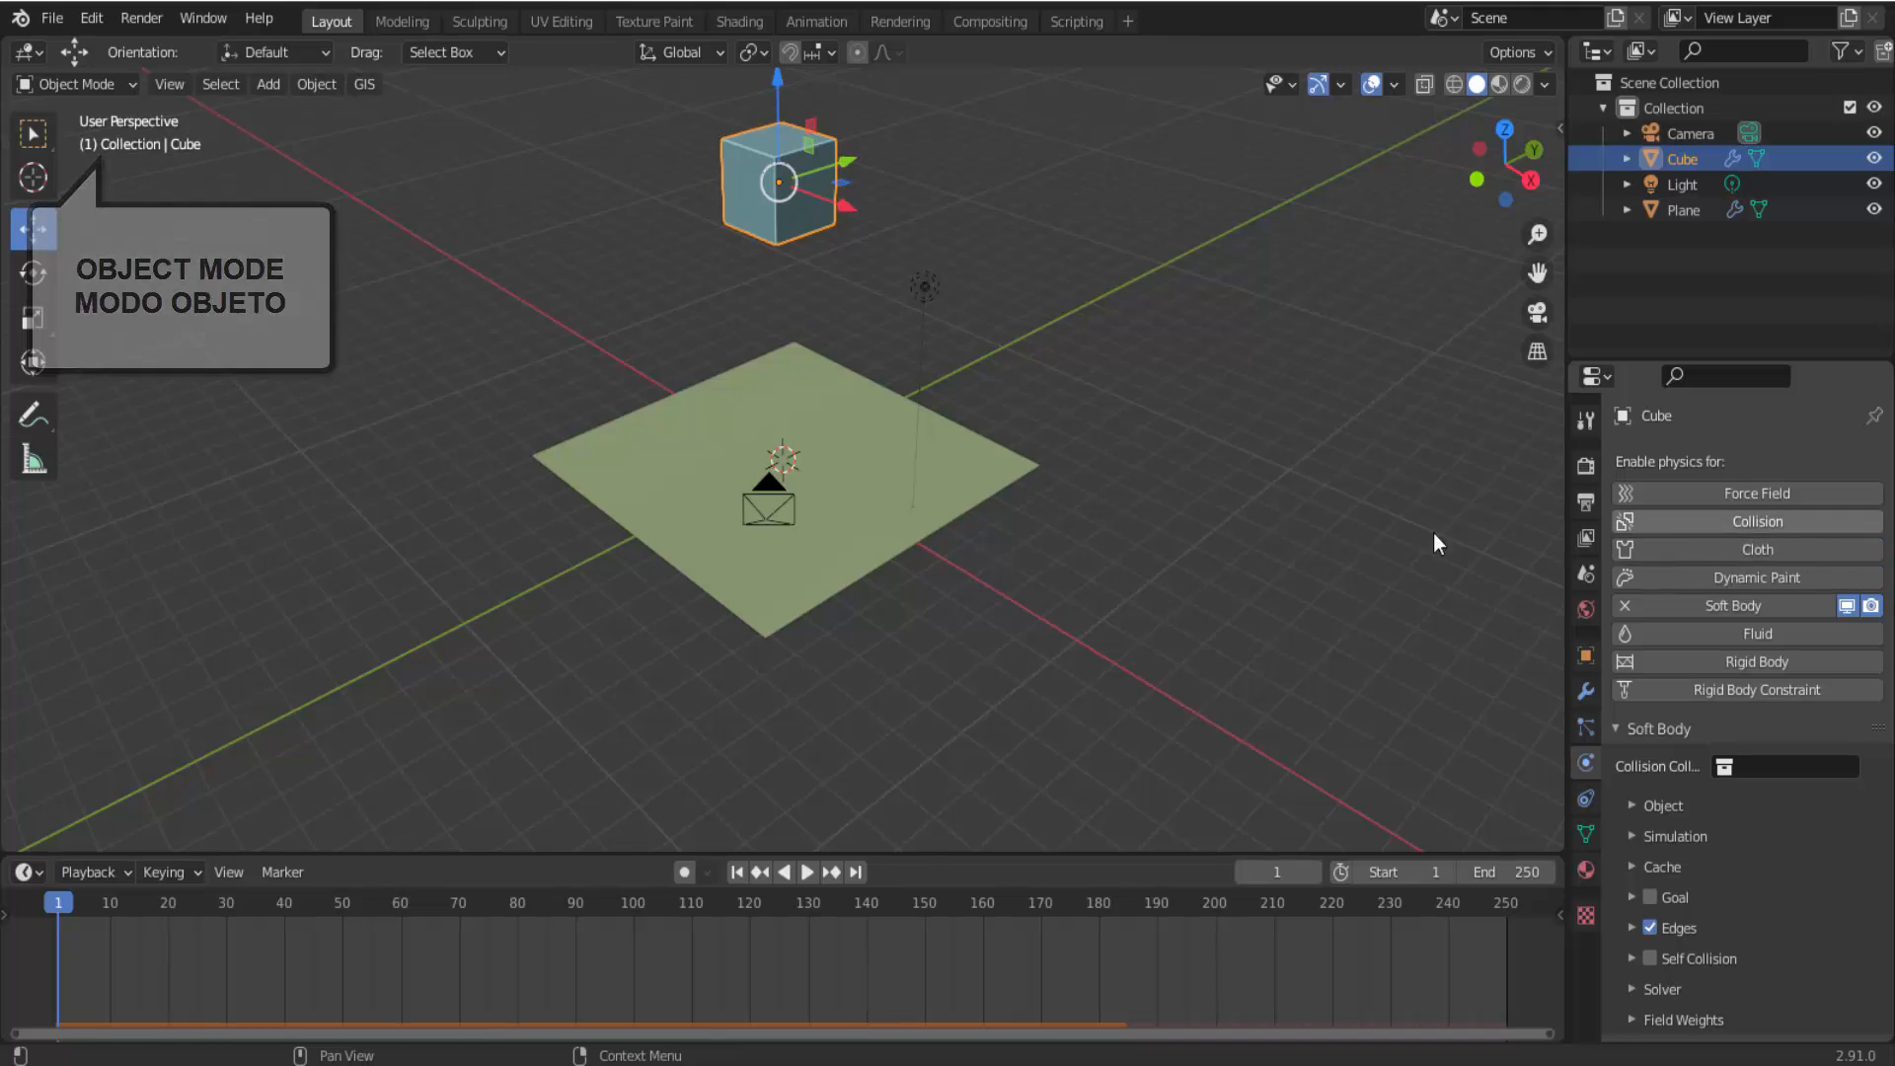
# Play the simulation of the subdivided cube falling onto the plane, stop it, and return to the first frame.
pyautogui.moveTo(1434, 533); pyautogui.dragTo(1410, 505, button='middle')
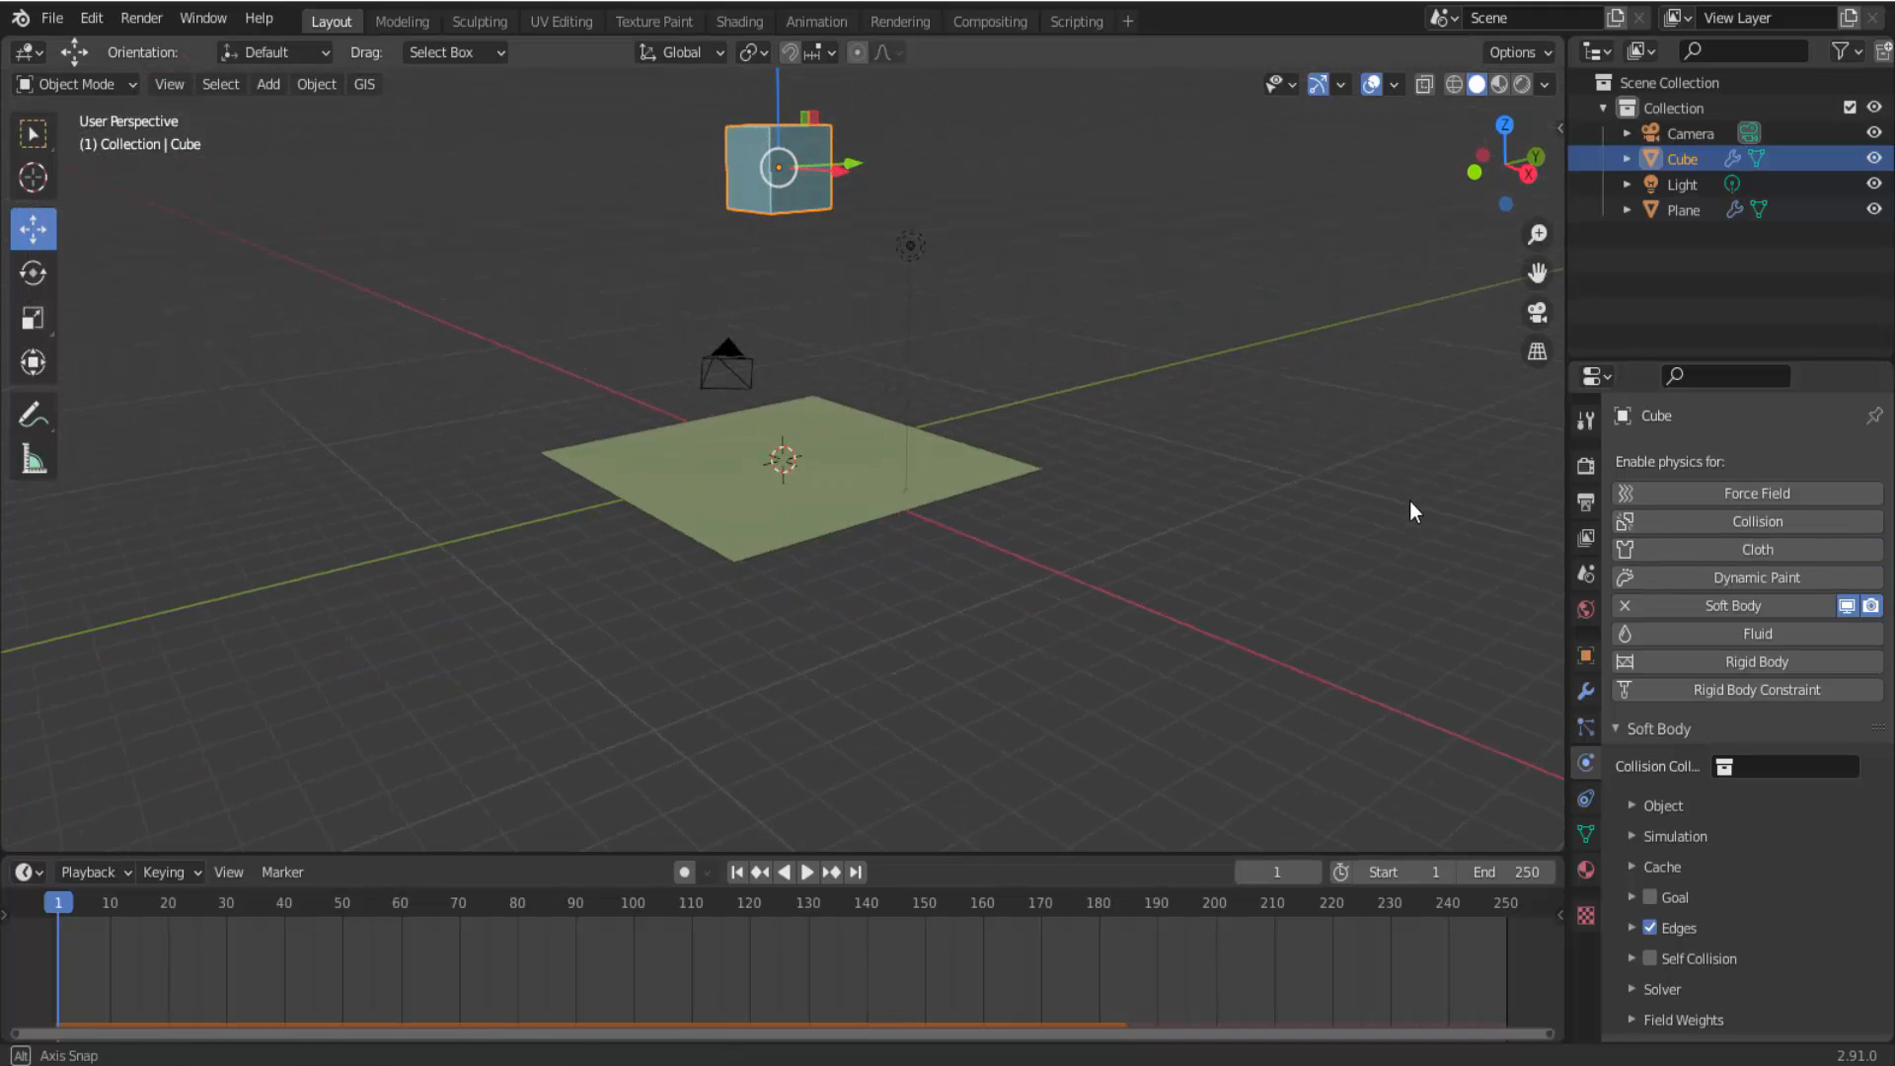
pyautogui.click(807, 874)
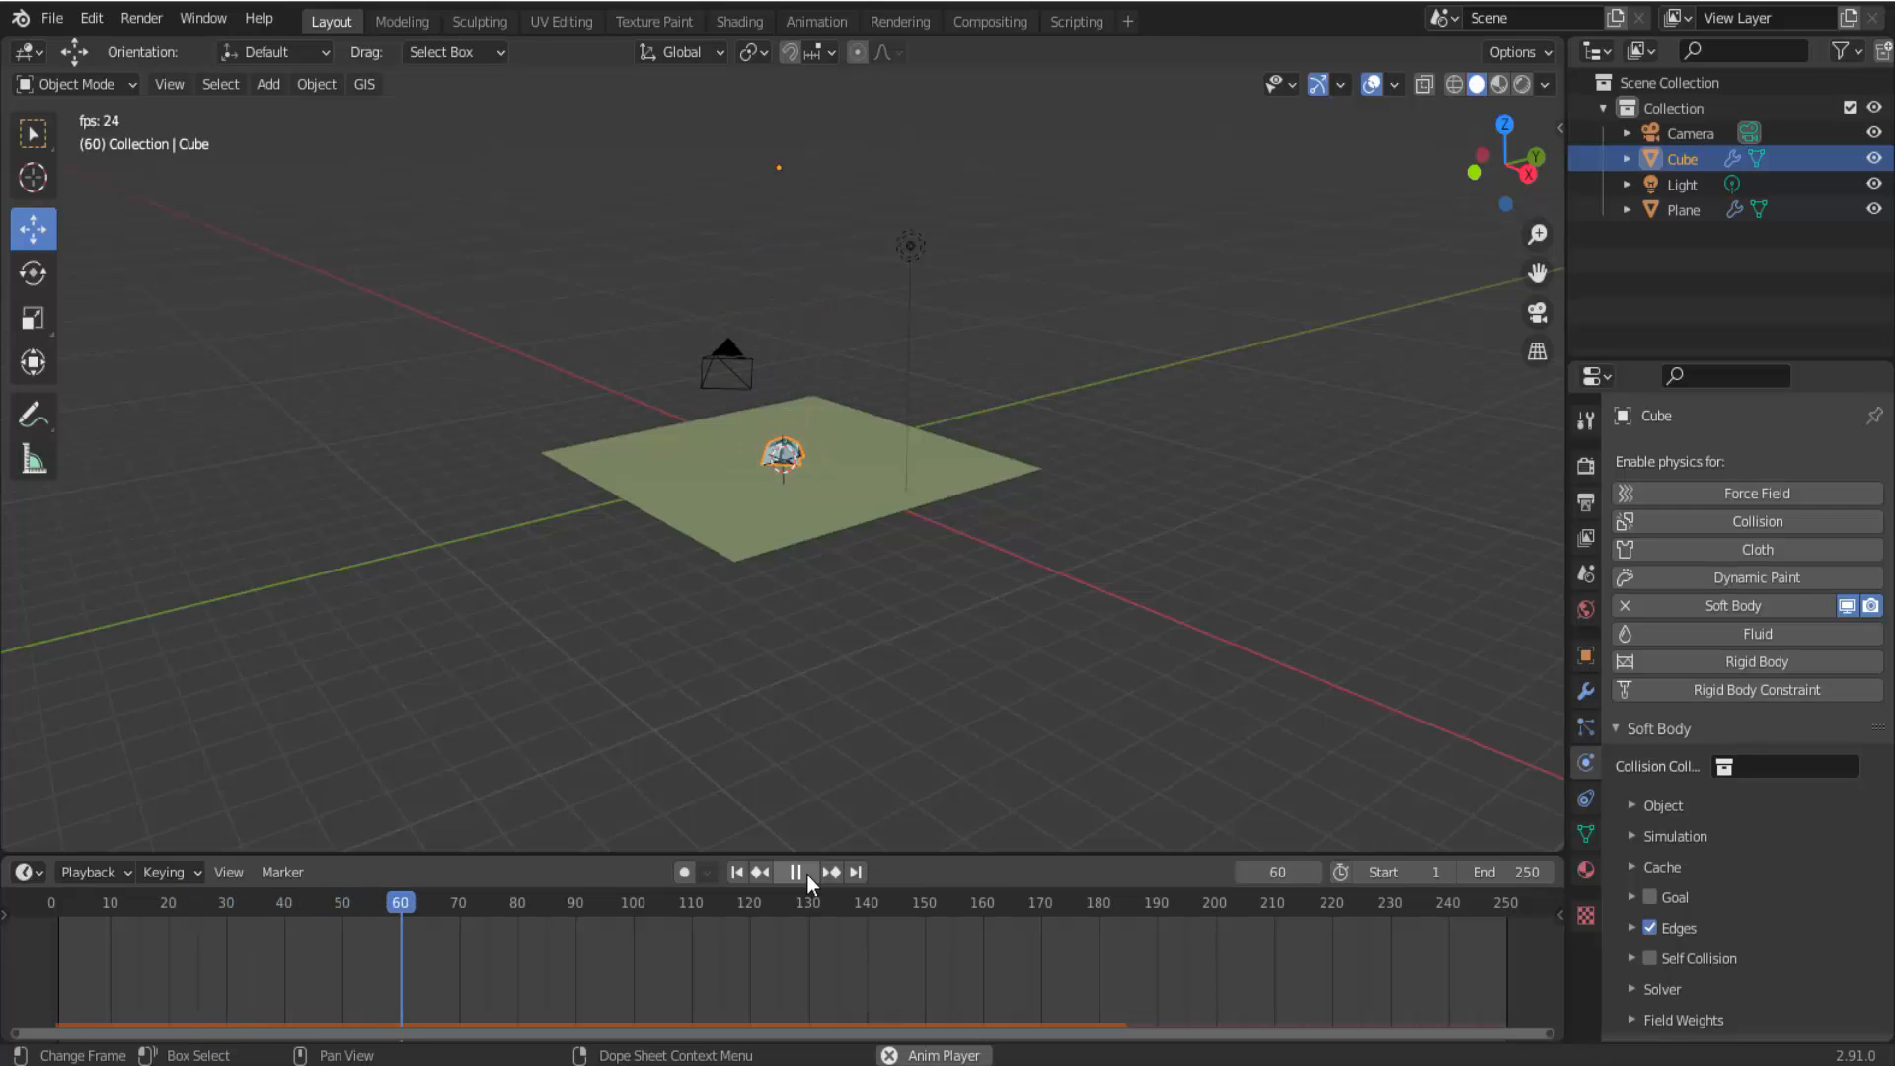
pyautogui.click(807, 875)
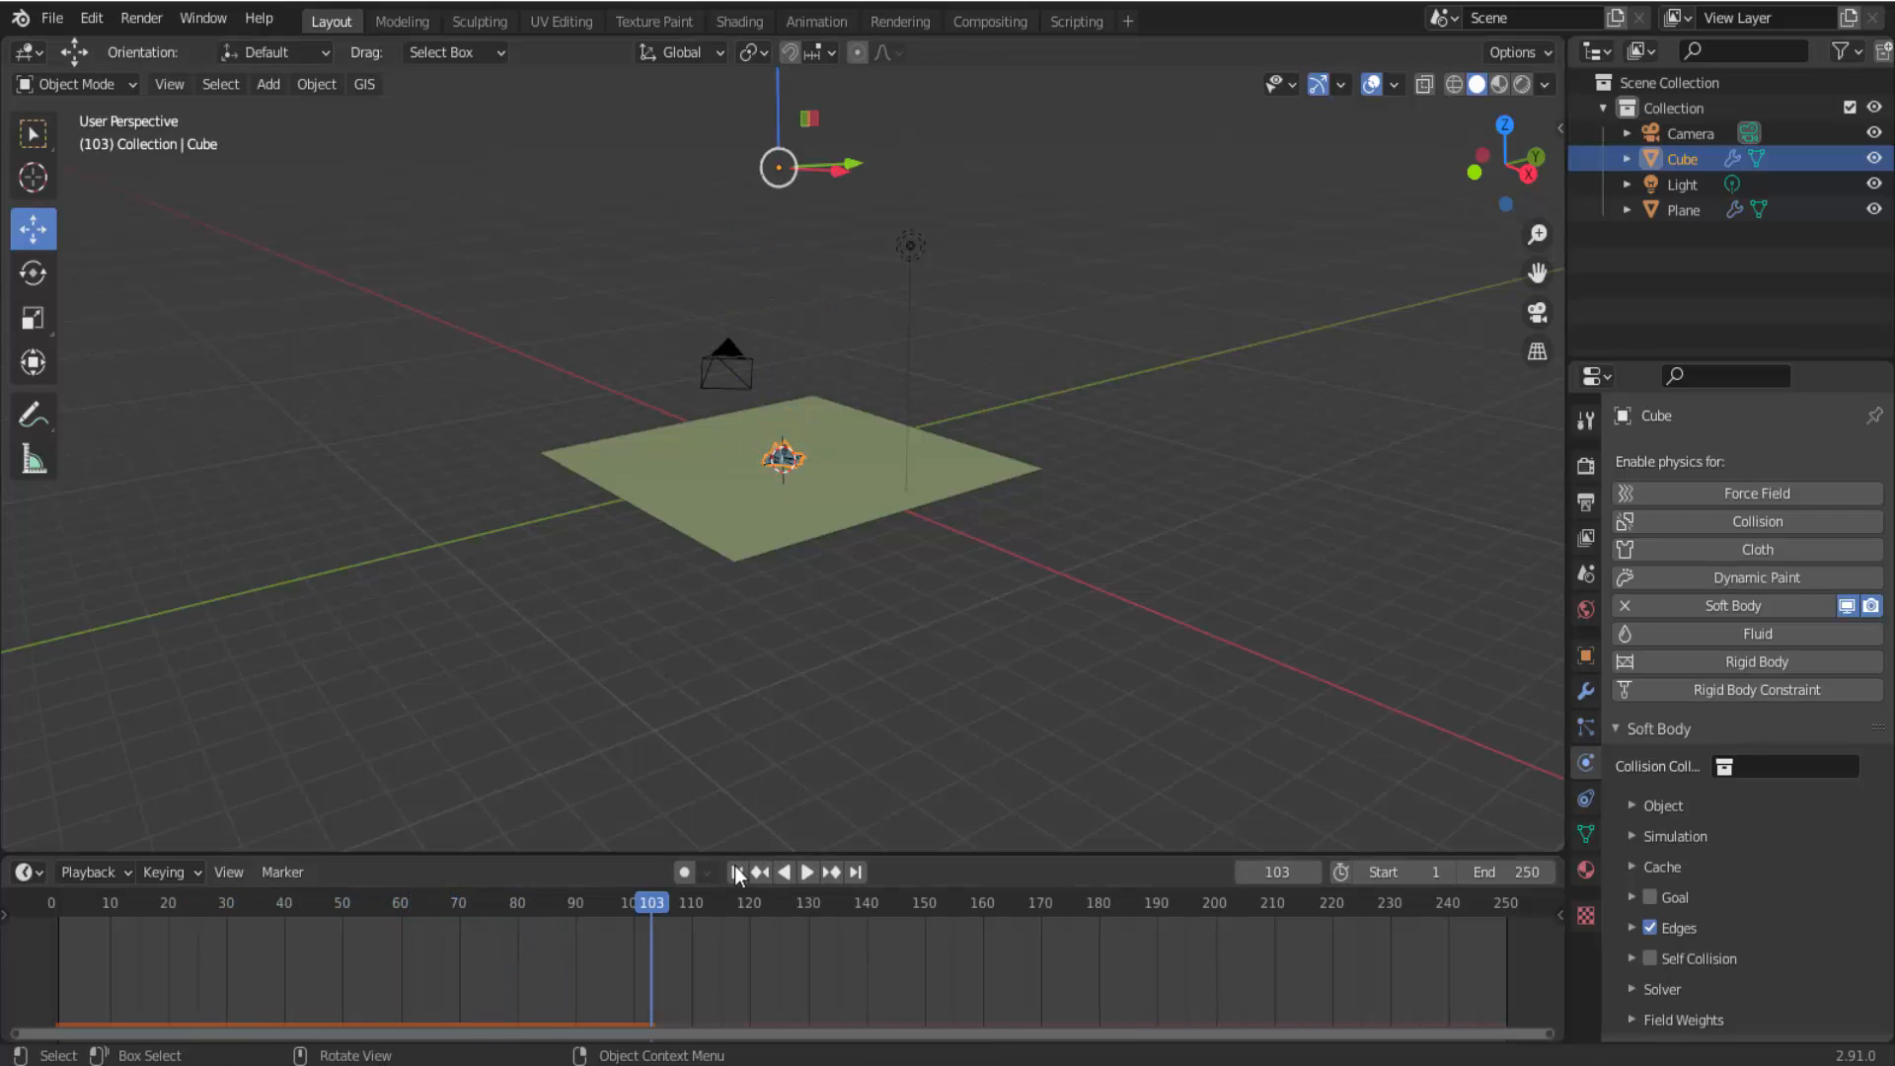
pyautogui.click(739, 873)
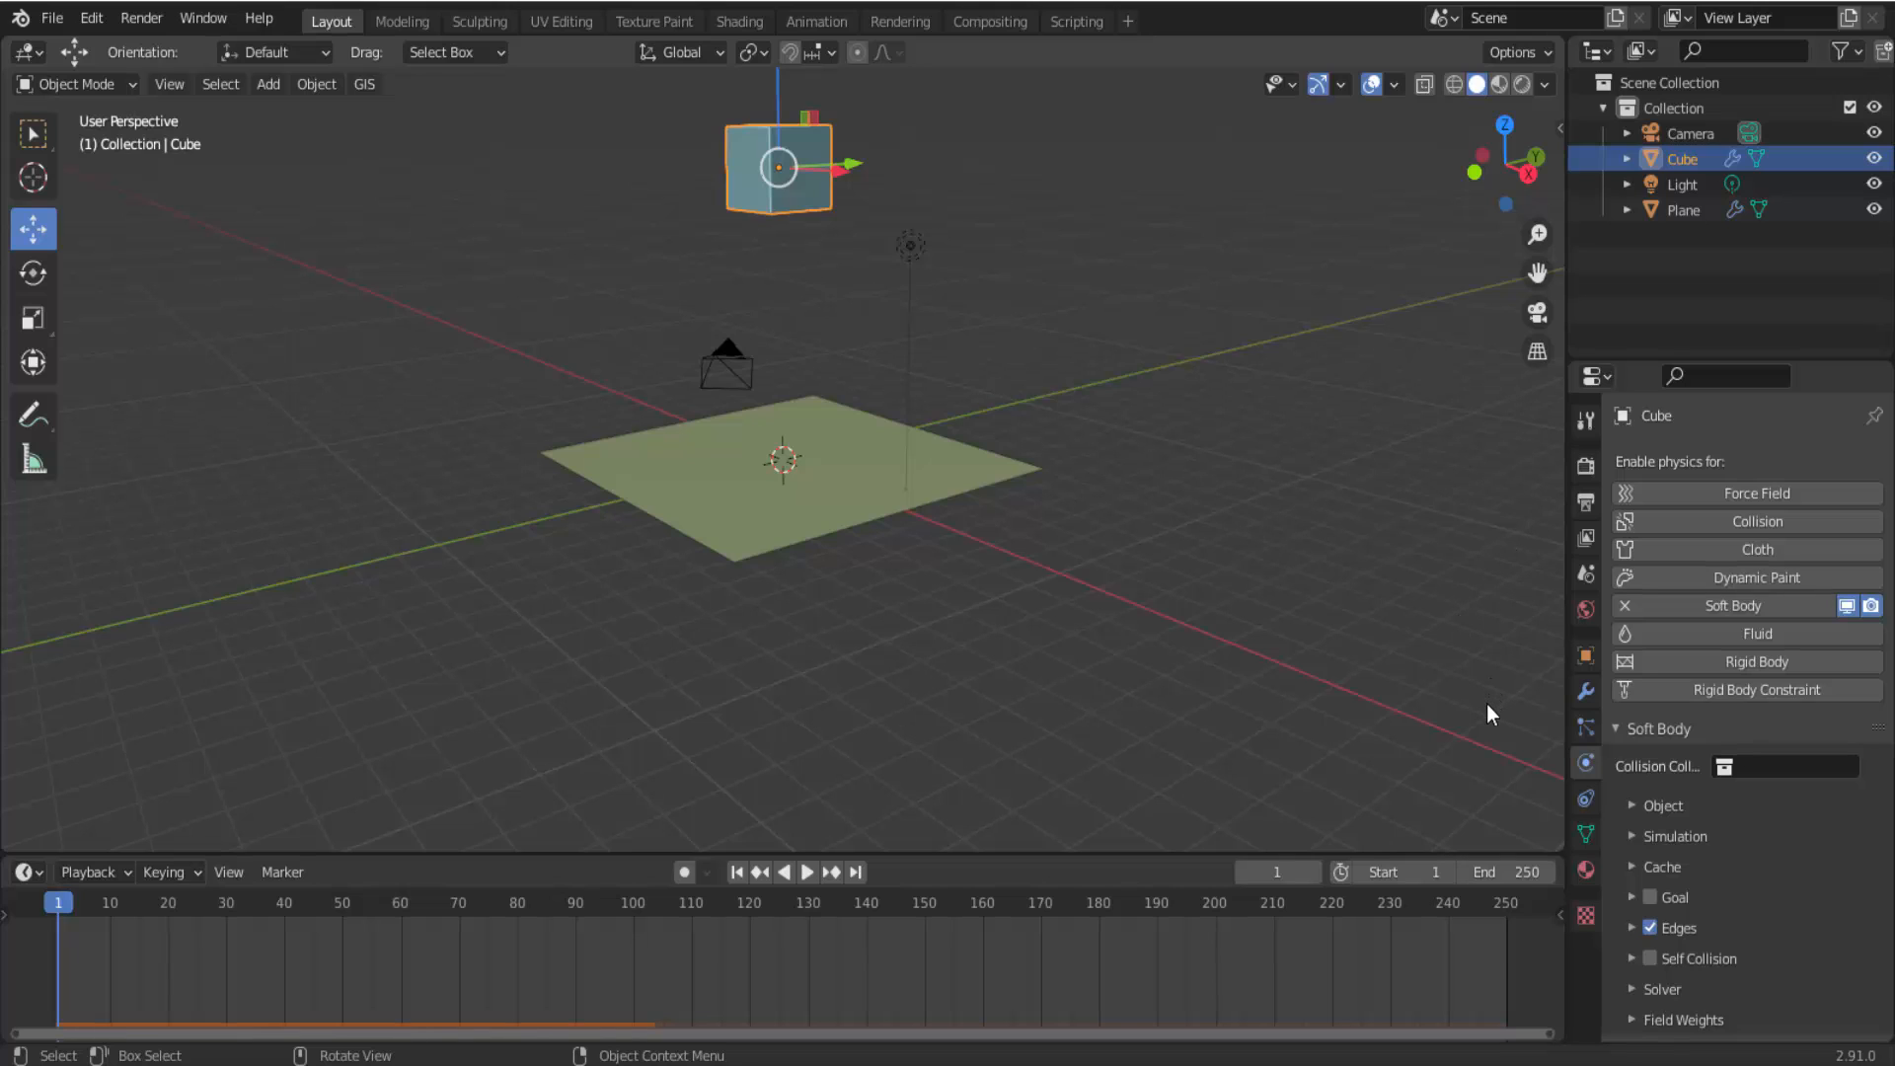
# Review the cube's soft body Edges settings, including Bending, and replay the fall before returning to the first frame.
pyautogui.click(1632, 929)
pyautogui.scroll(-4, 1631, 935)
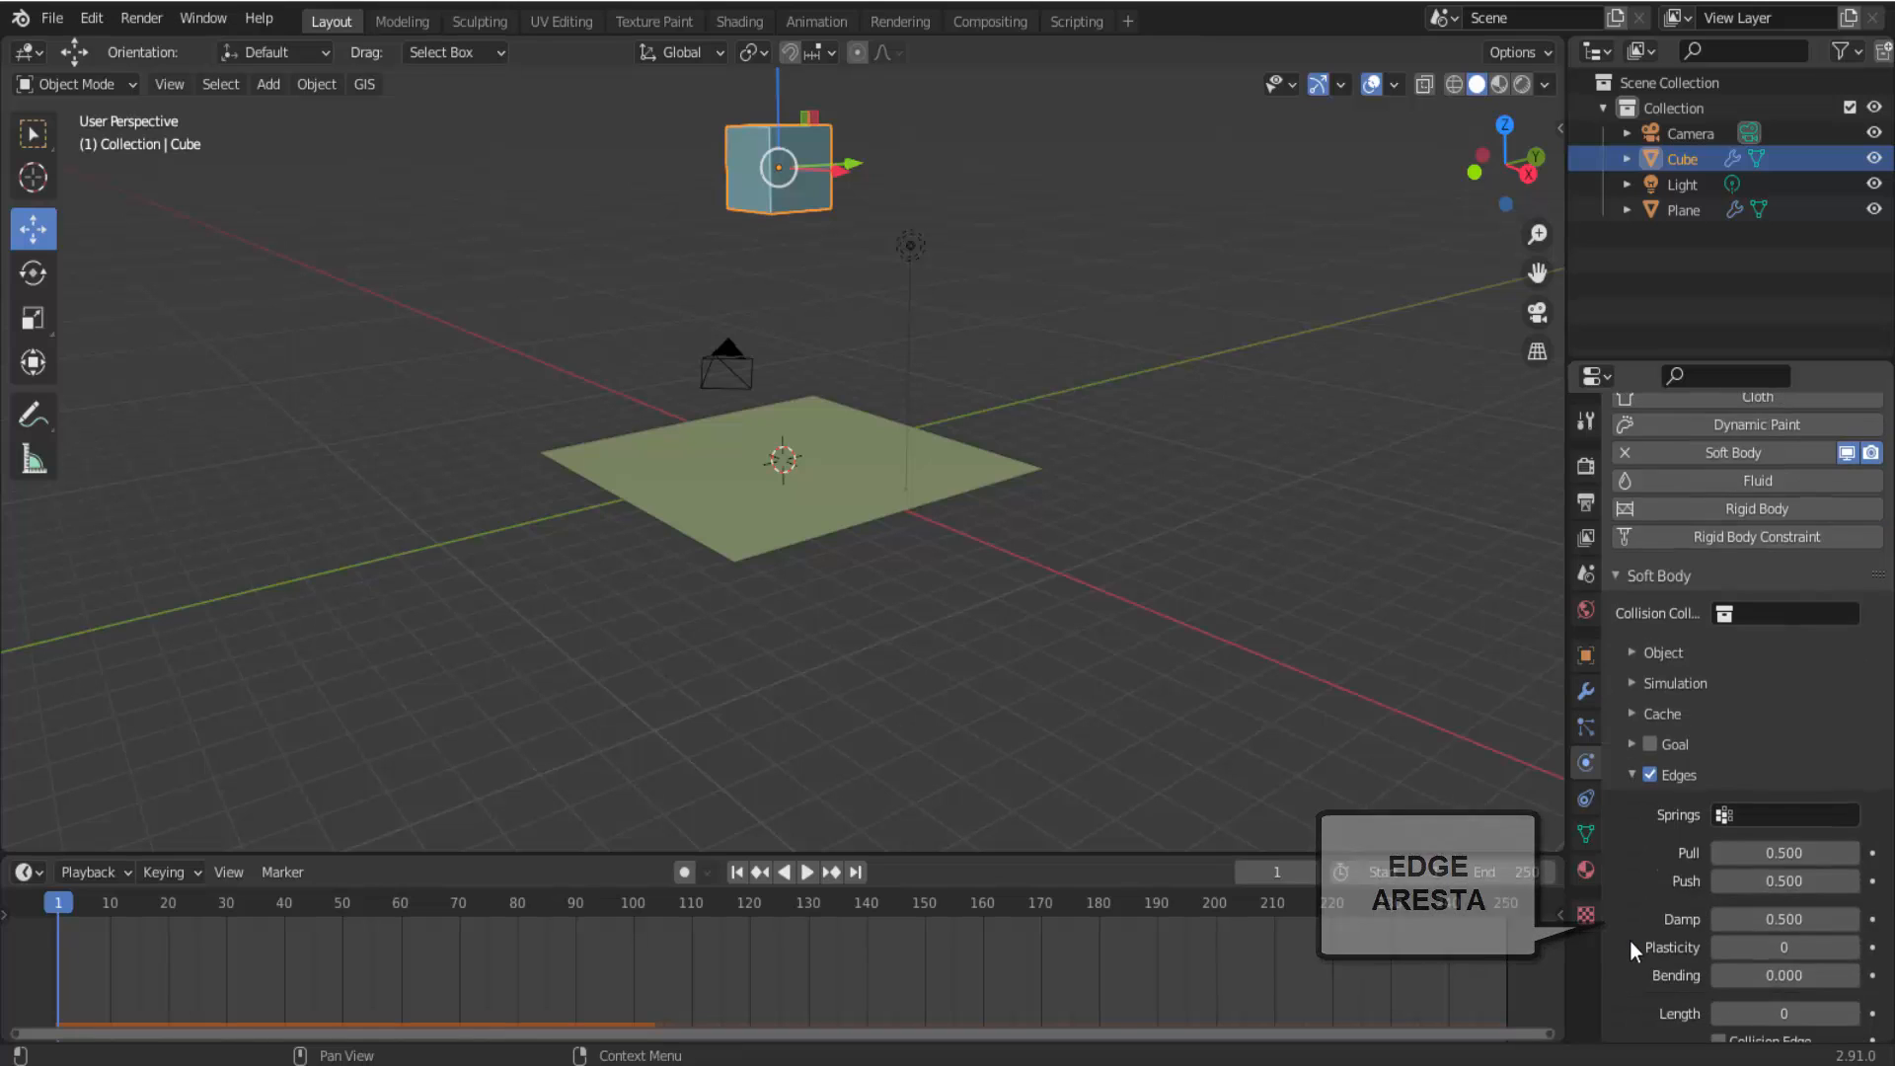
pyautogui.scroll(-4, 1631, 940)
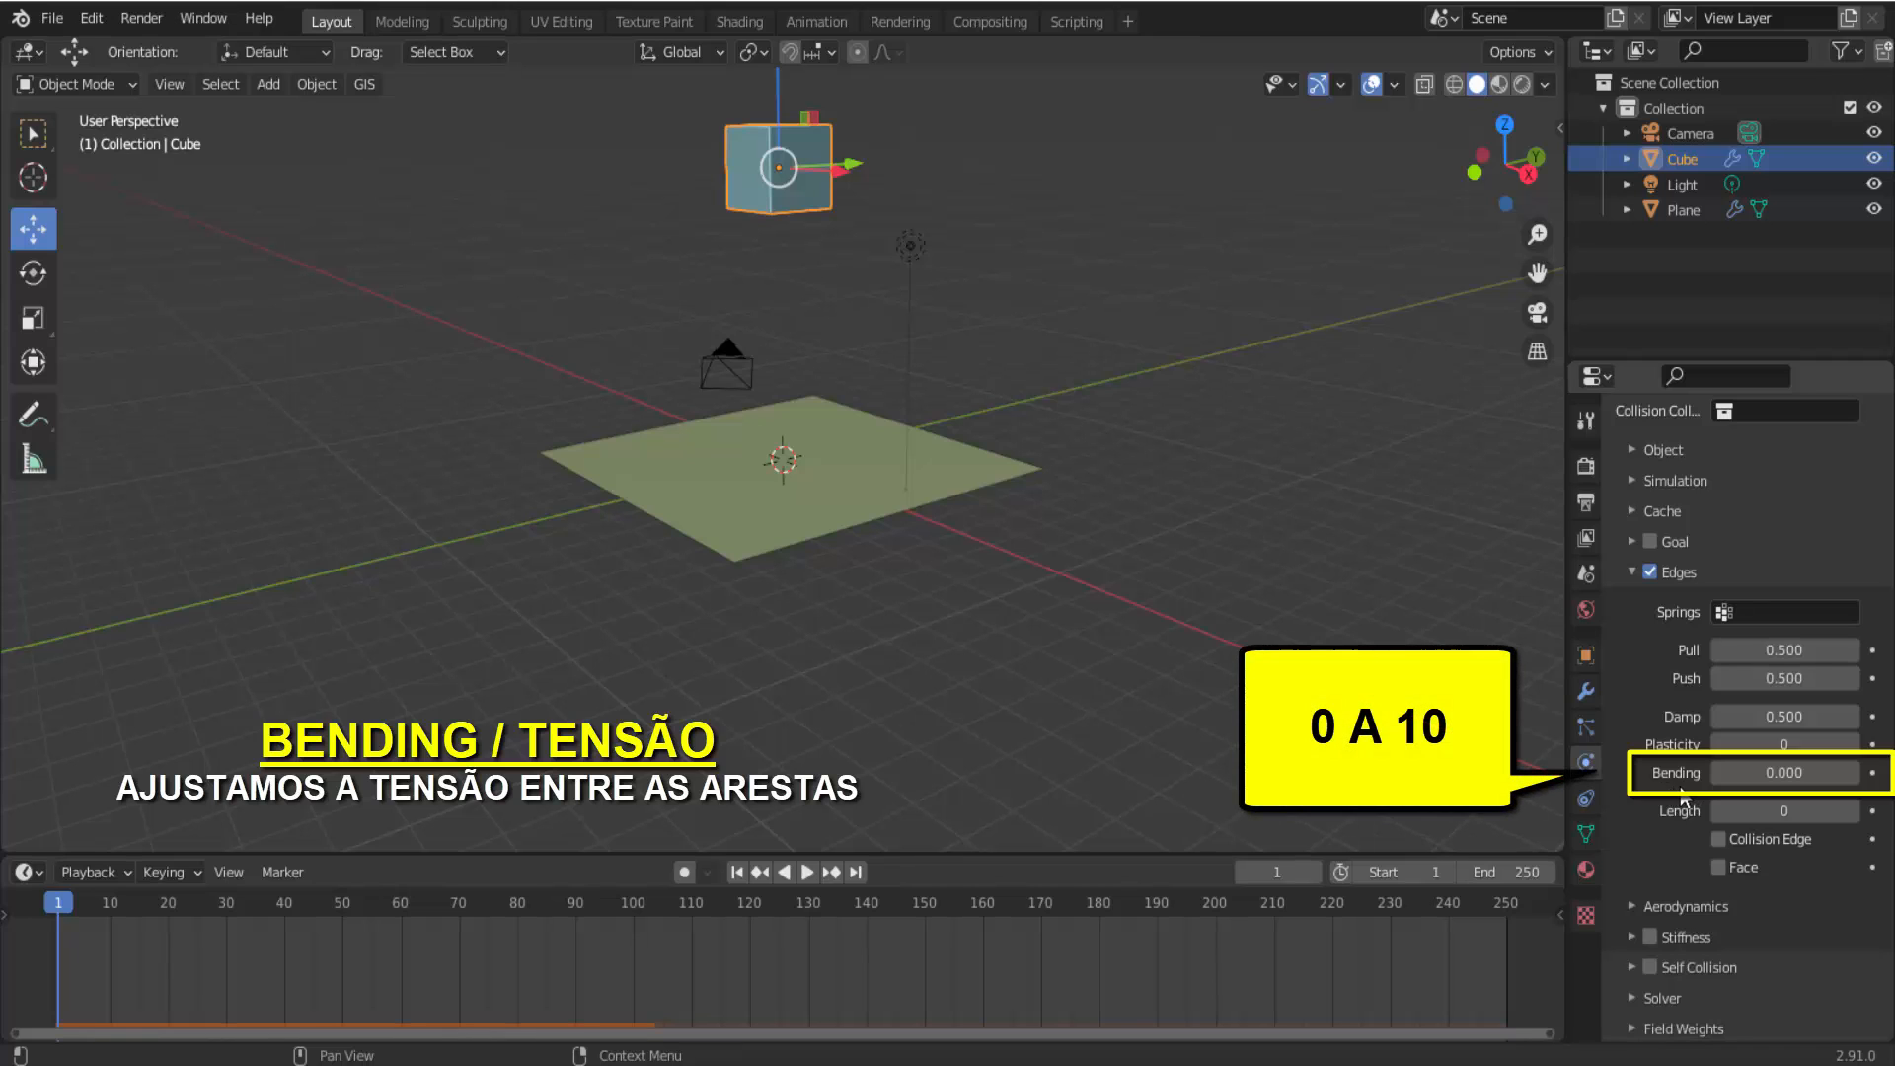
pyautogui.click(807, 873)
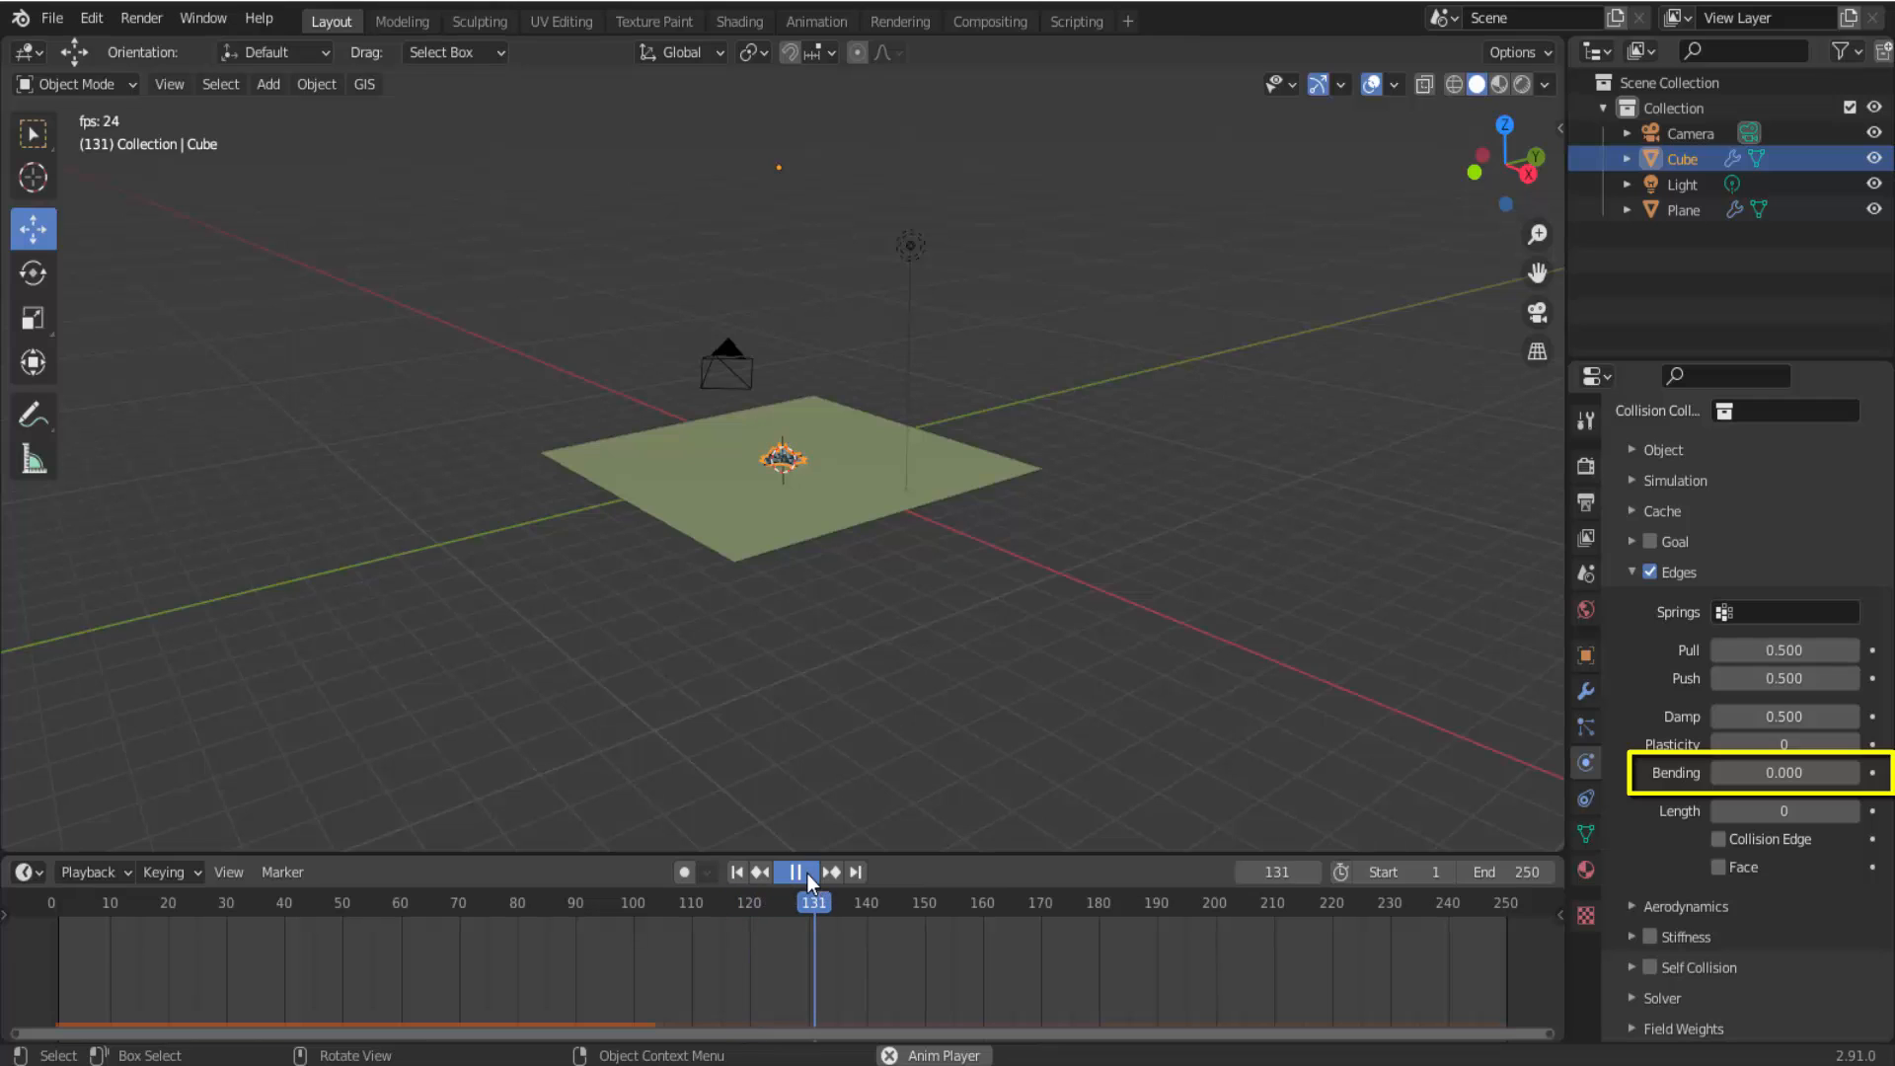
pyautogui.click(807, 873)
pyautogui.click(732, 871)
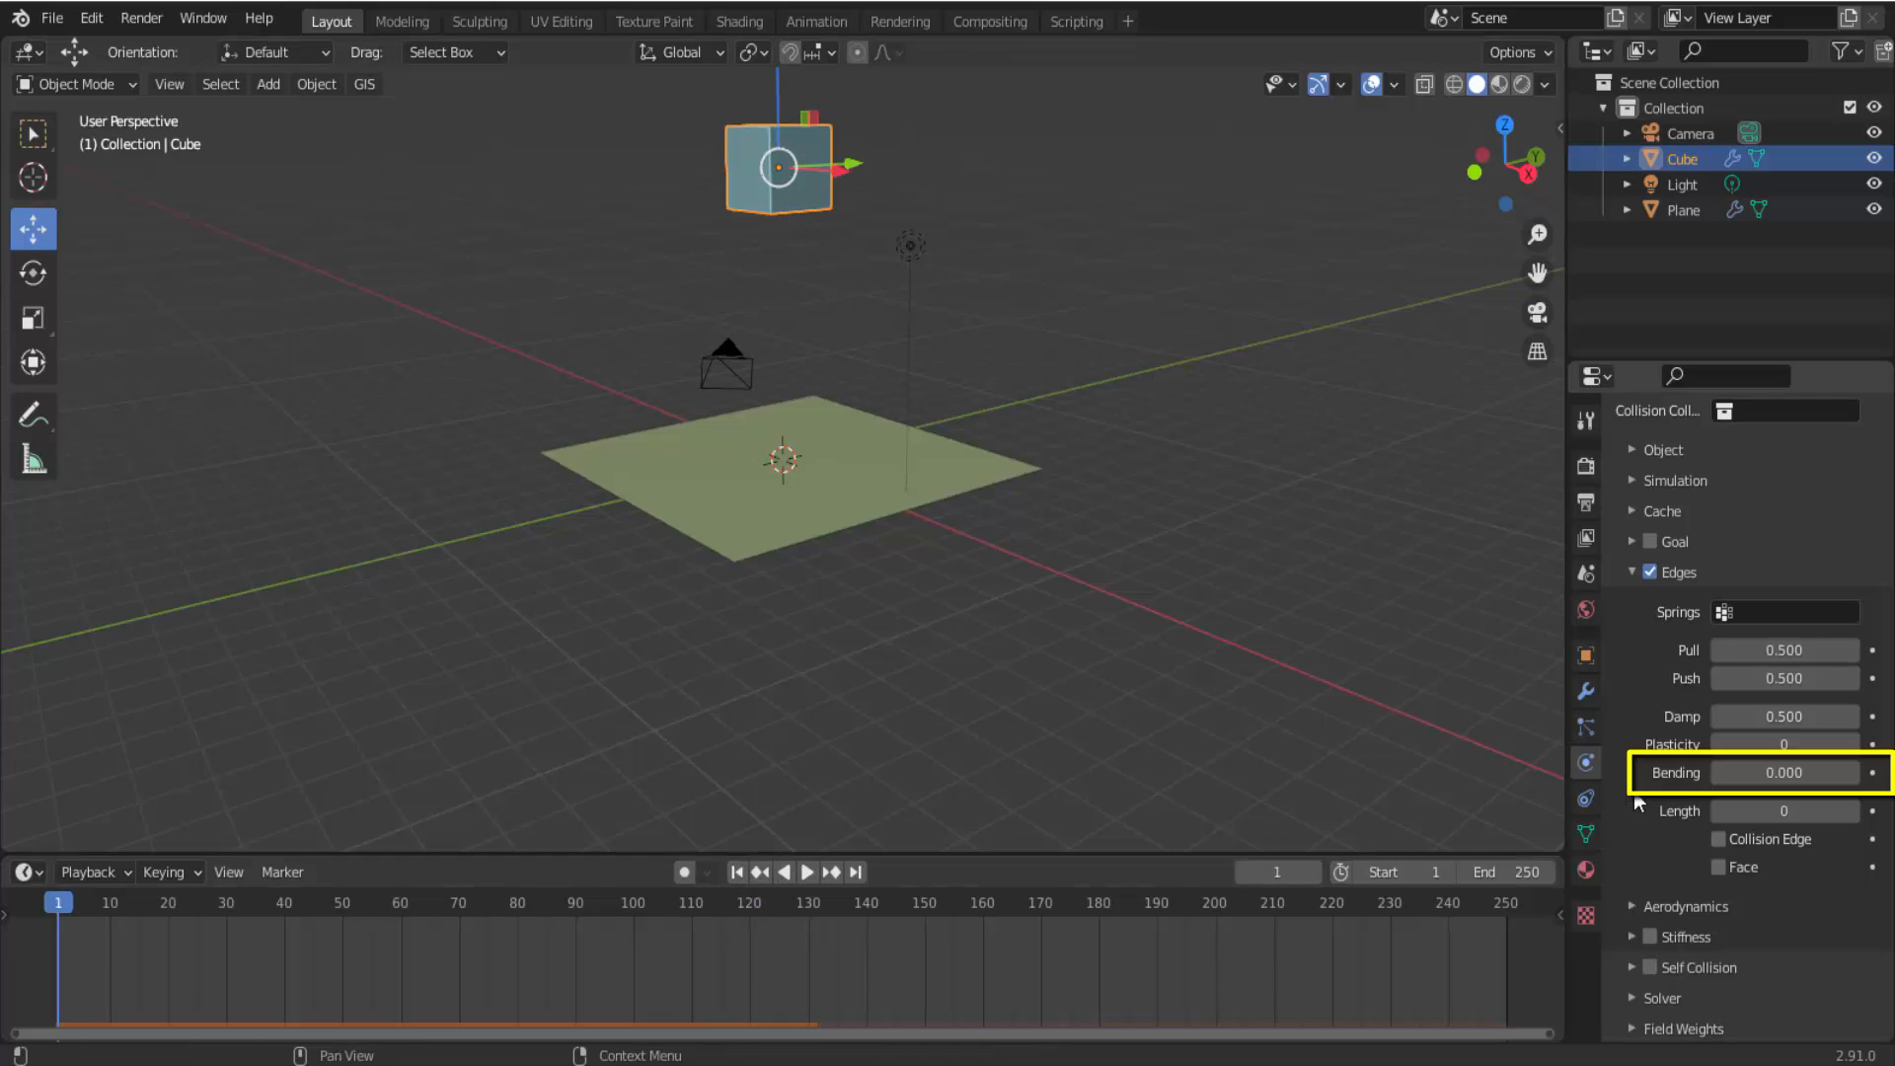
# Set the soft body's Bending to 0.8 and play the simulation until the cube has landed on the plane.
pyautogui.click(1758, 775)
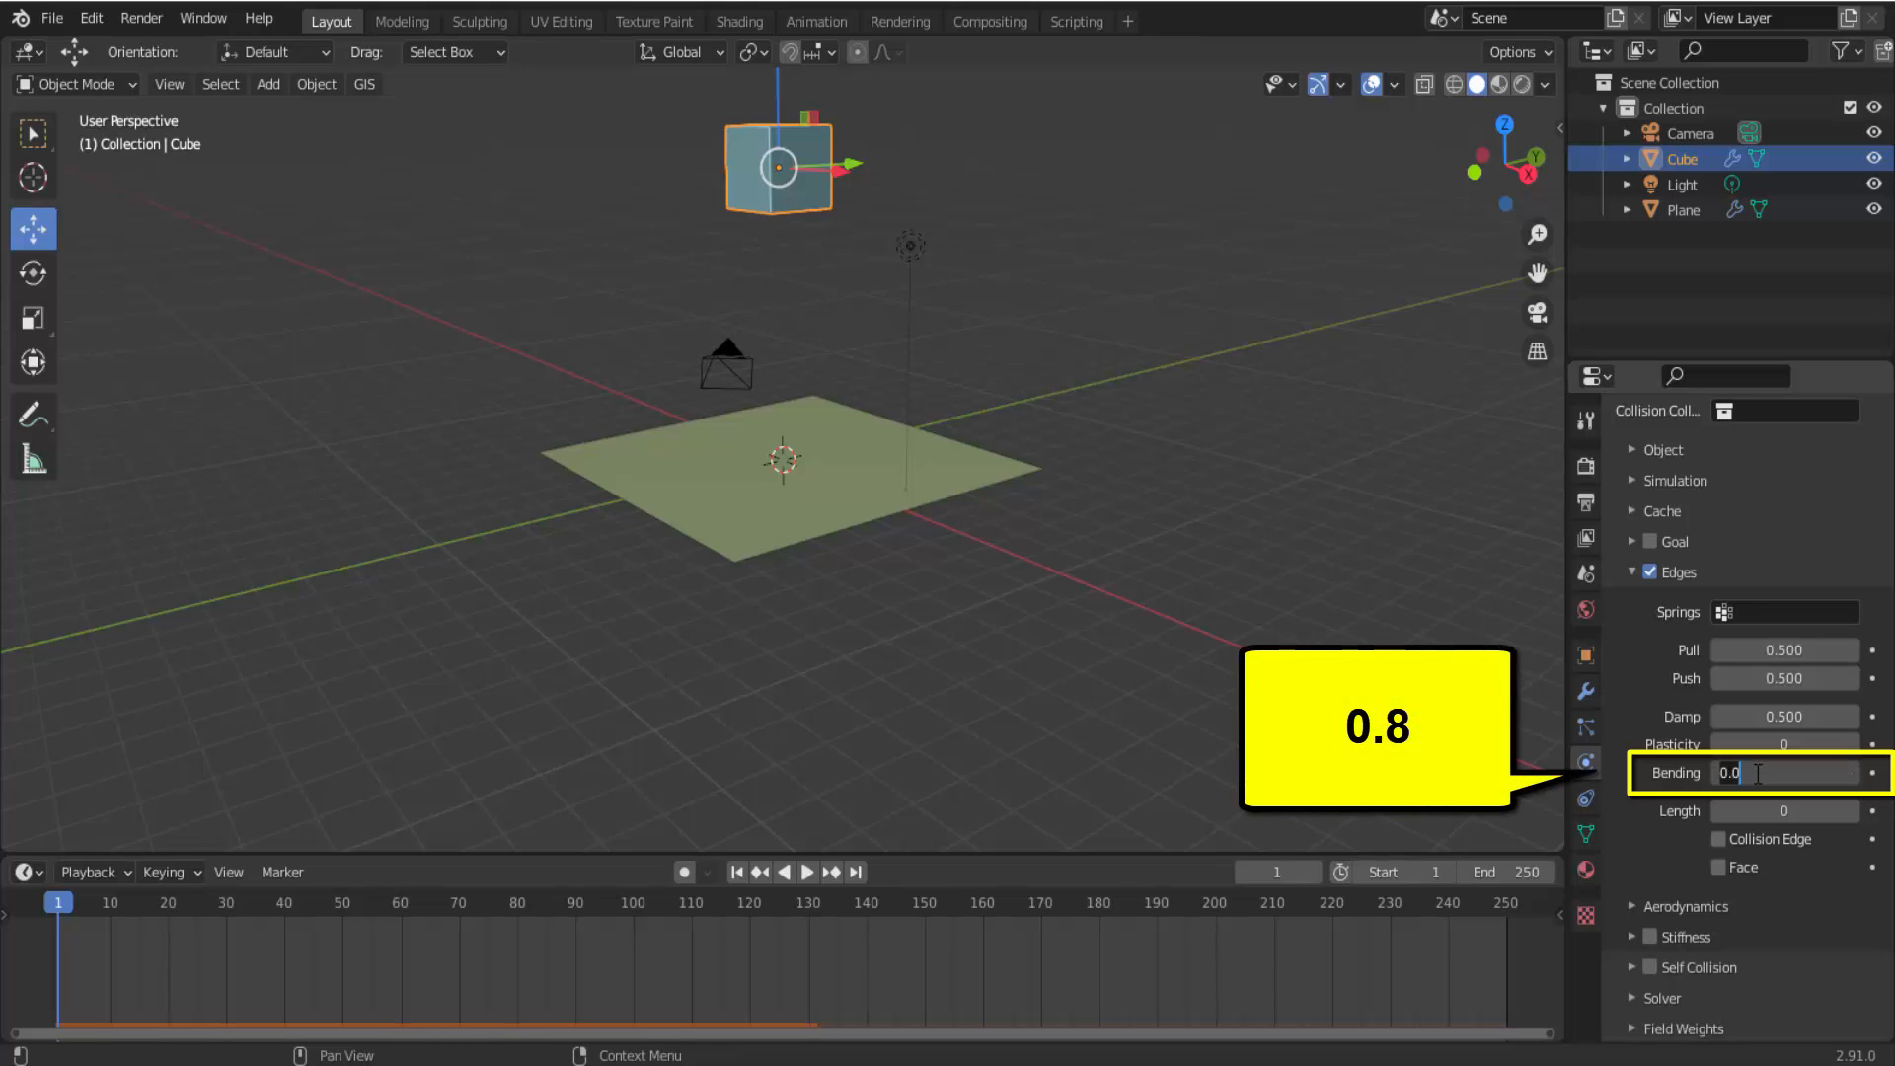
pyautogui.write('0')
pyautogui.press('Return')
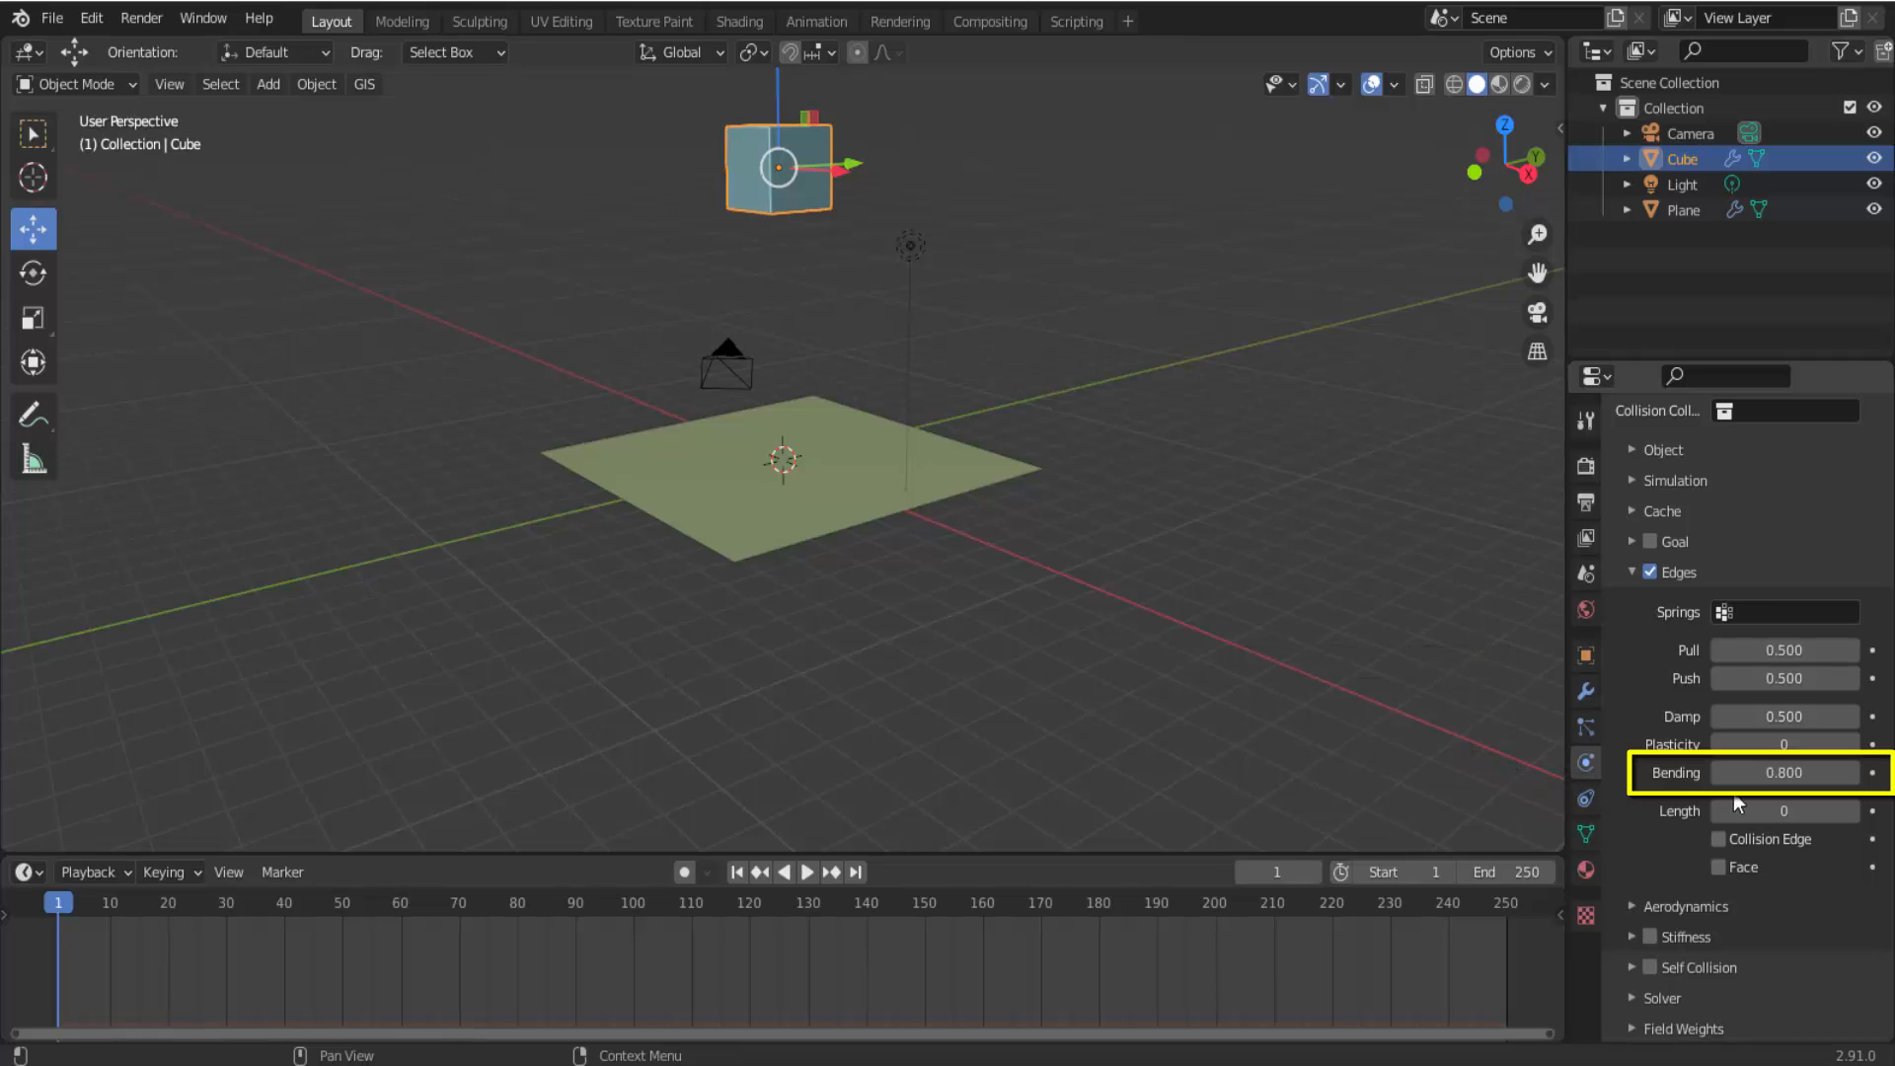
pyautogui.click(806, 873)
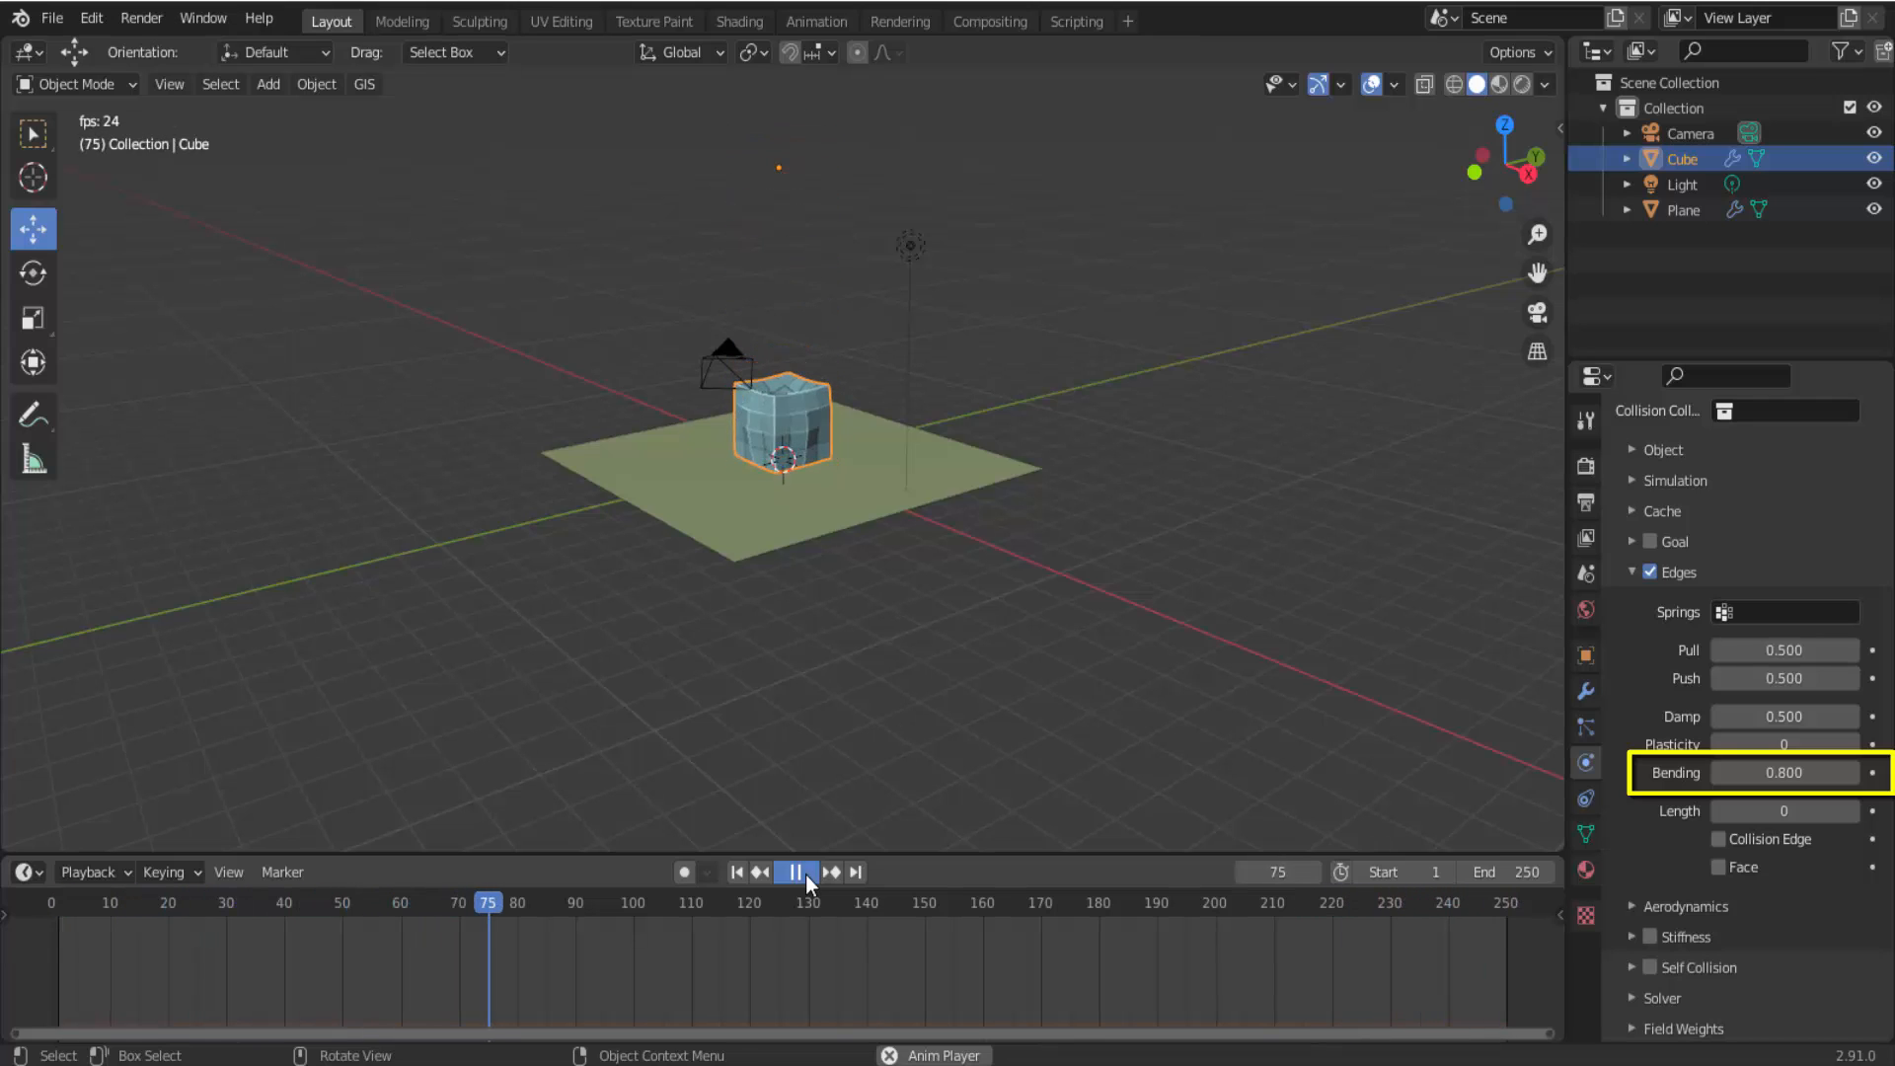
pyautogui.click(795, 873)
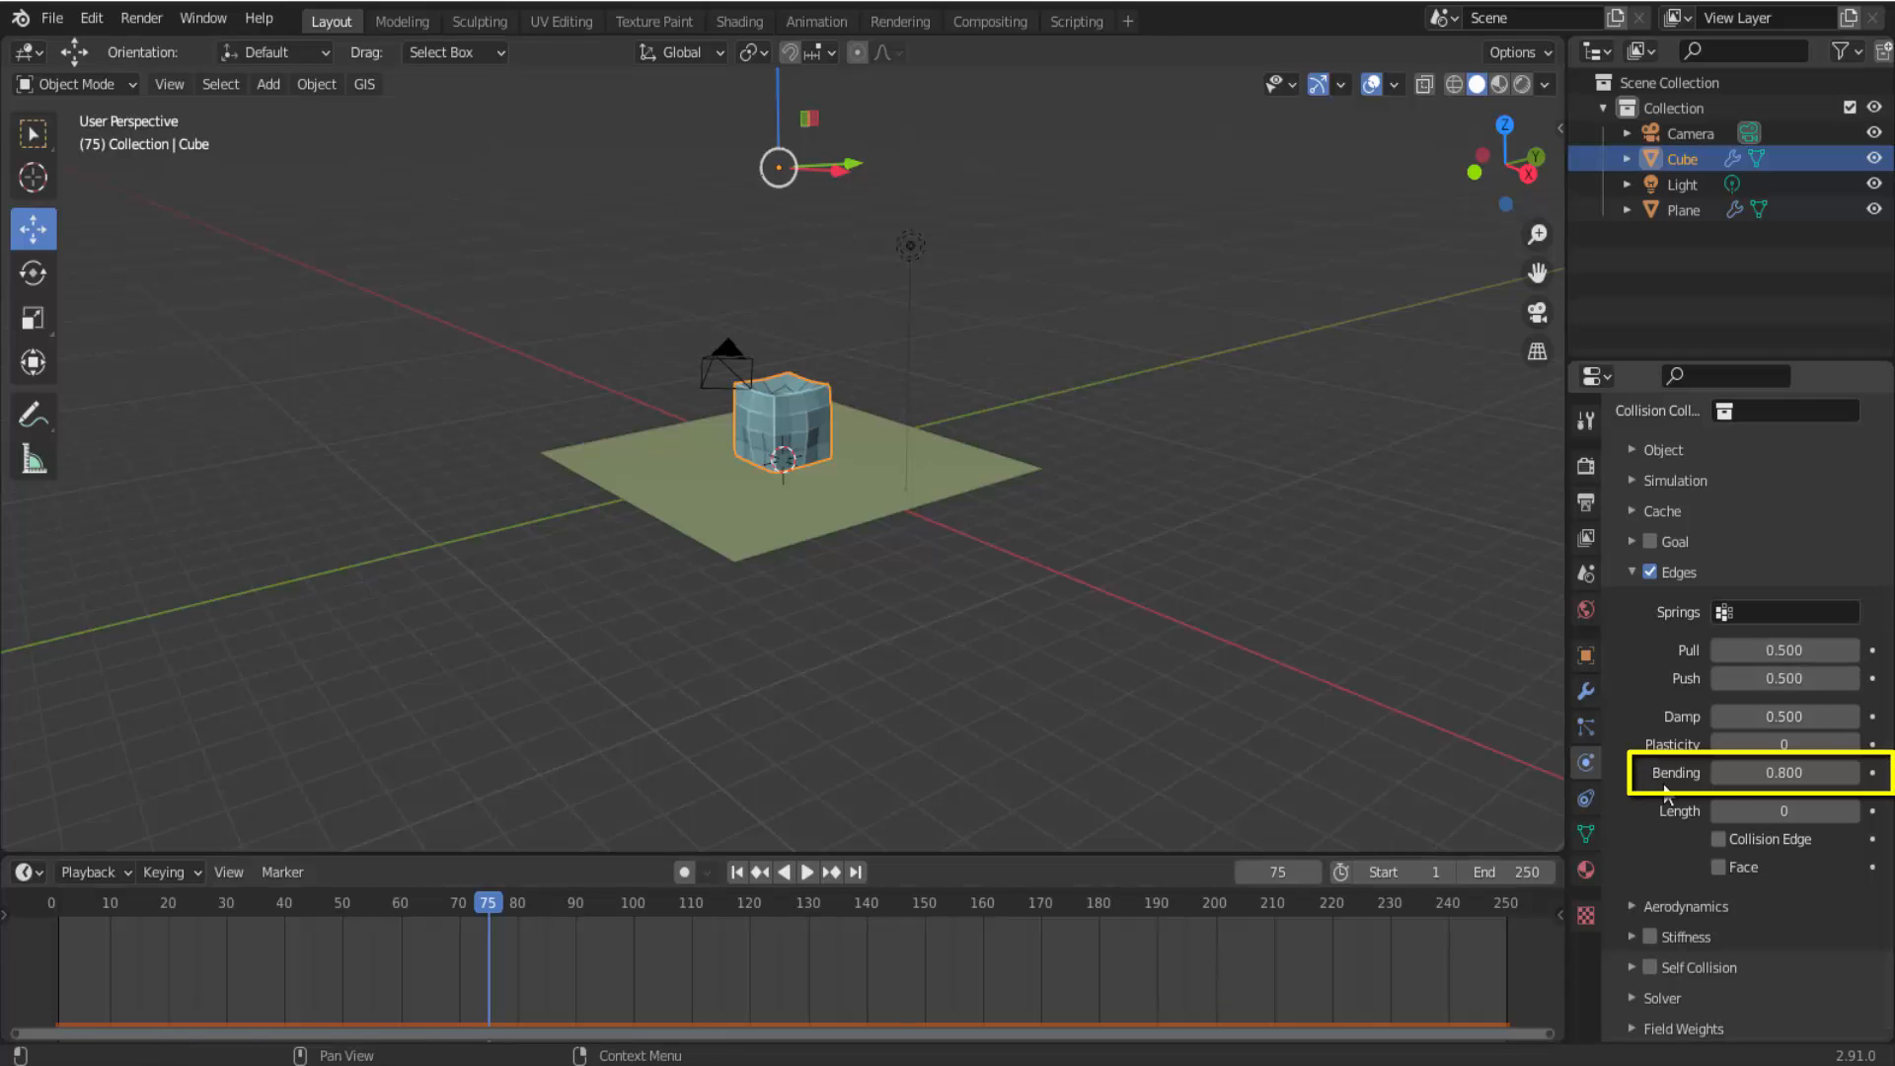
# Set the soft body's Bending to 5 and replay the simulation from the first frame.
pyautogui.click(1770, 775)
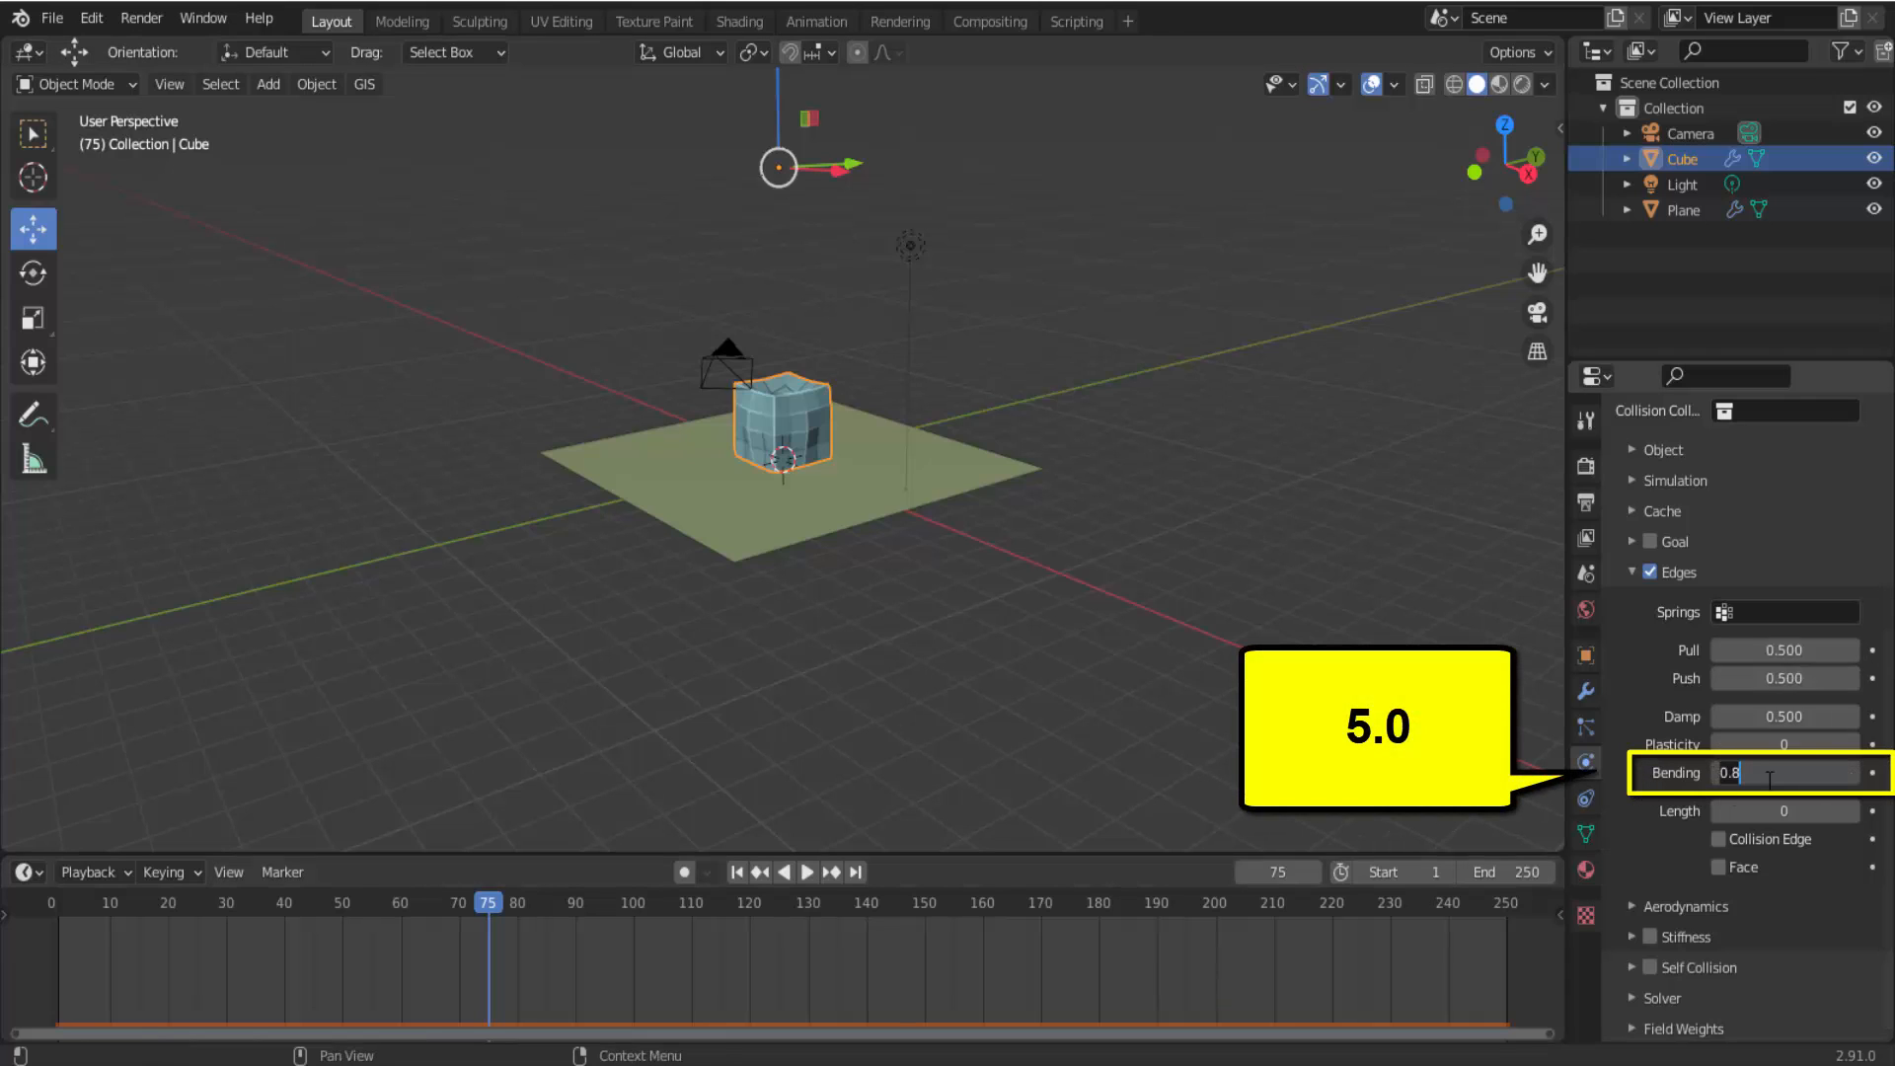
pyautogui.write('5')
pyautogui.press('Return')
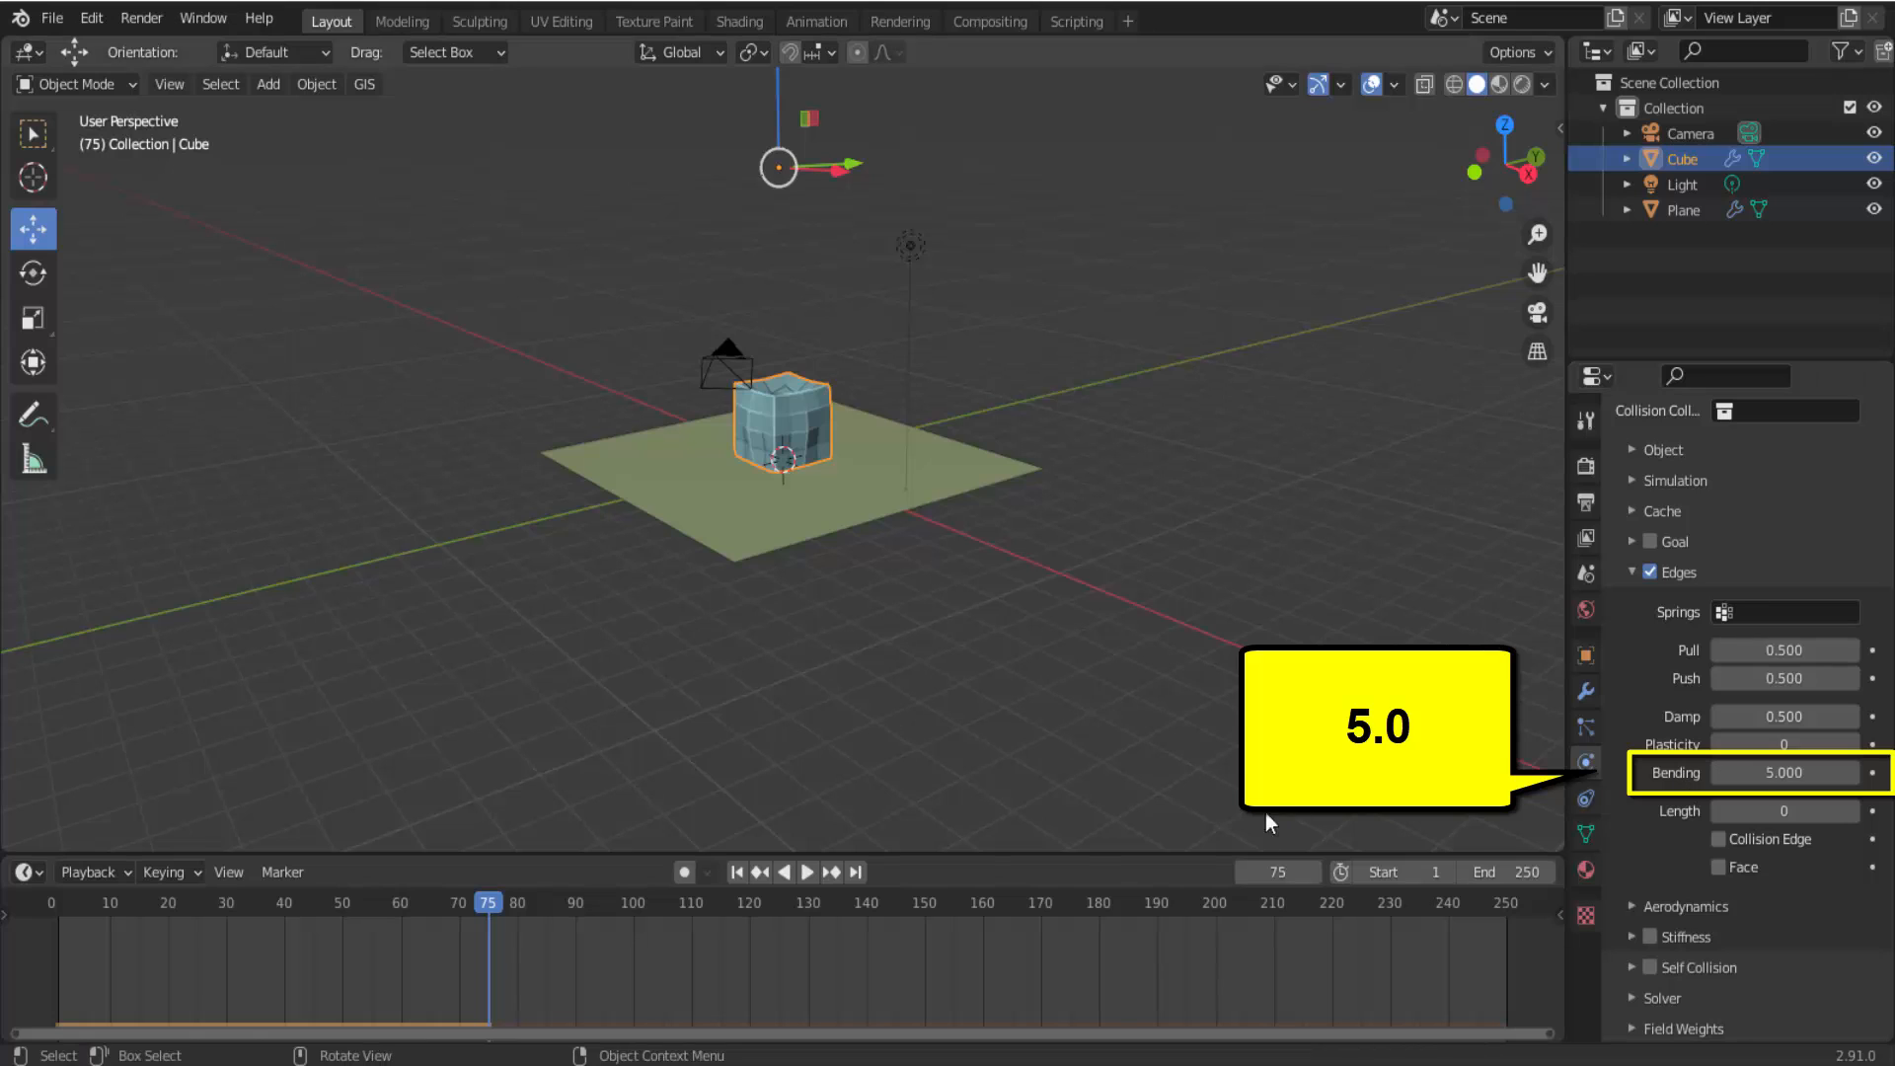
pyautogui.click(740, 874)
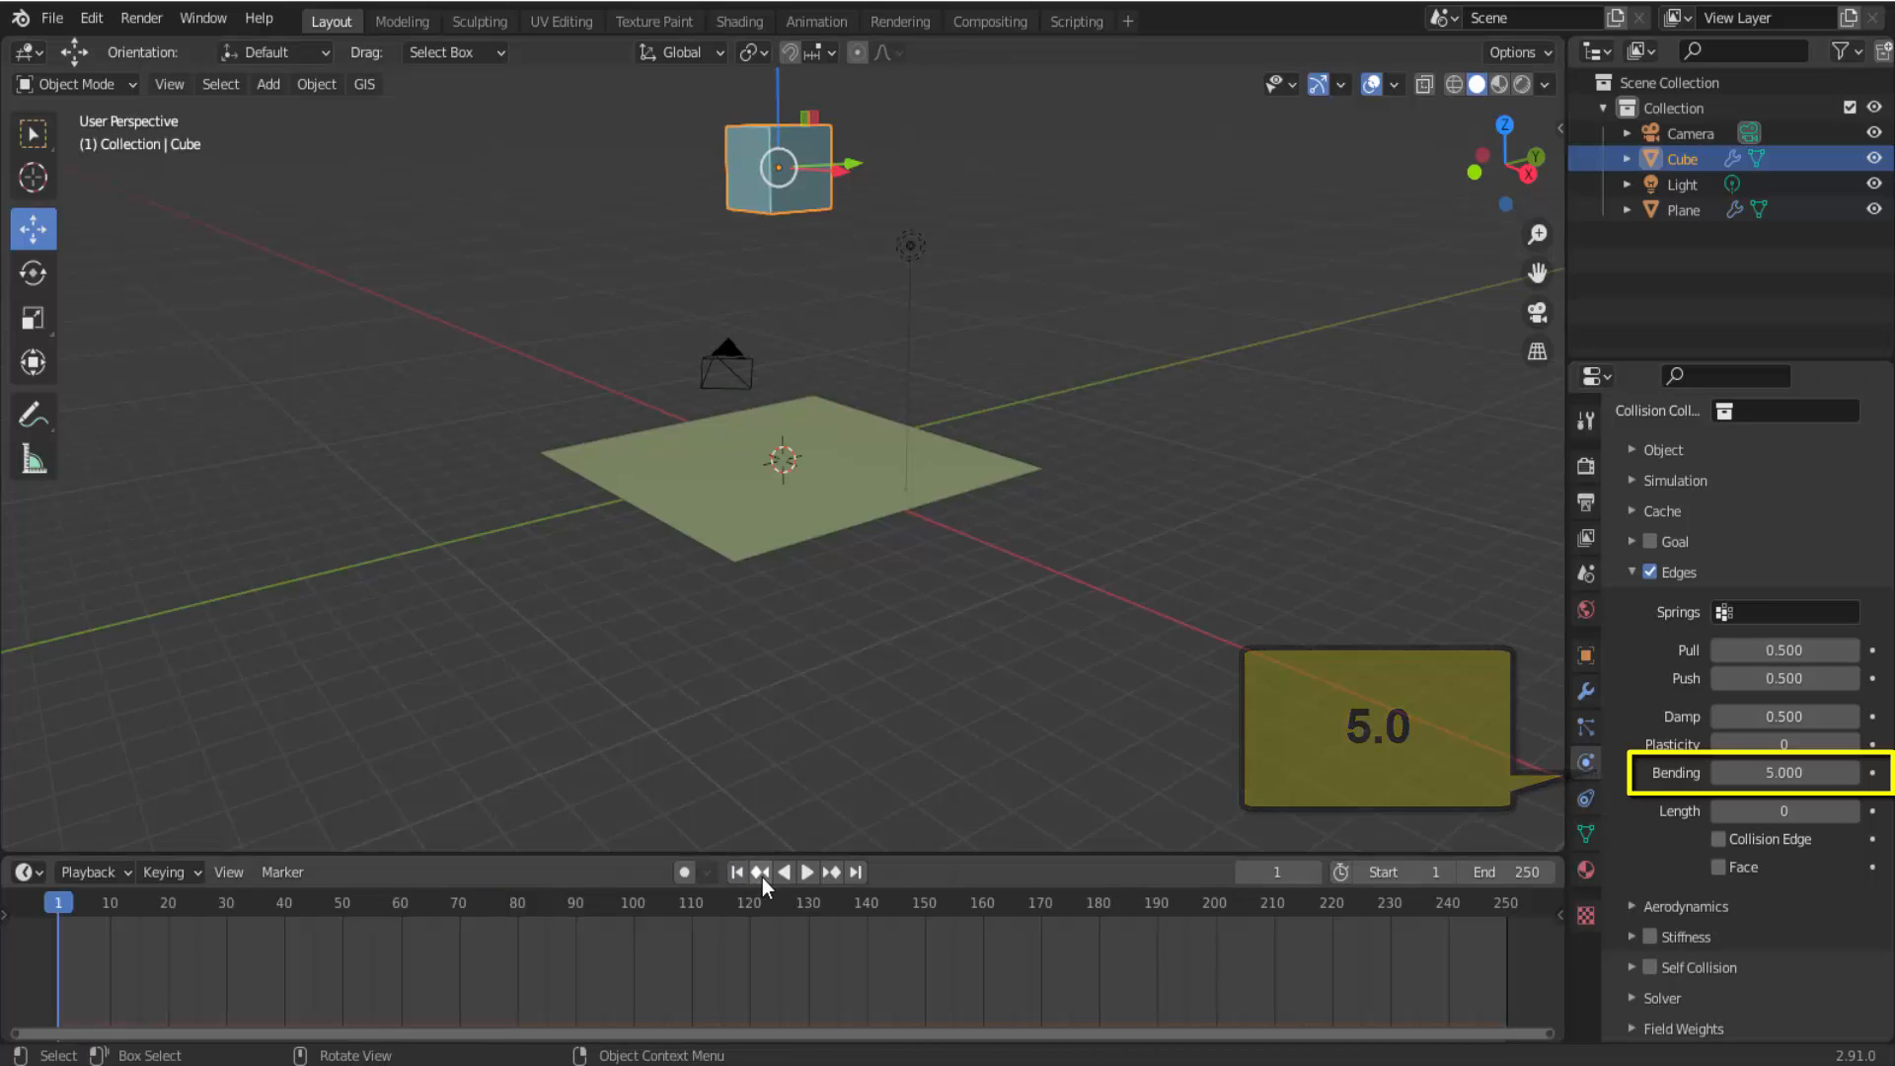
pyautogui.click(808, 873)
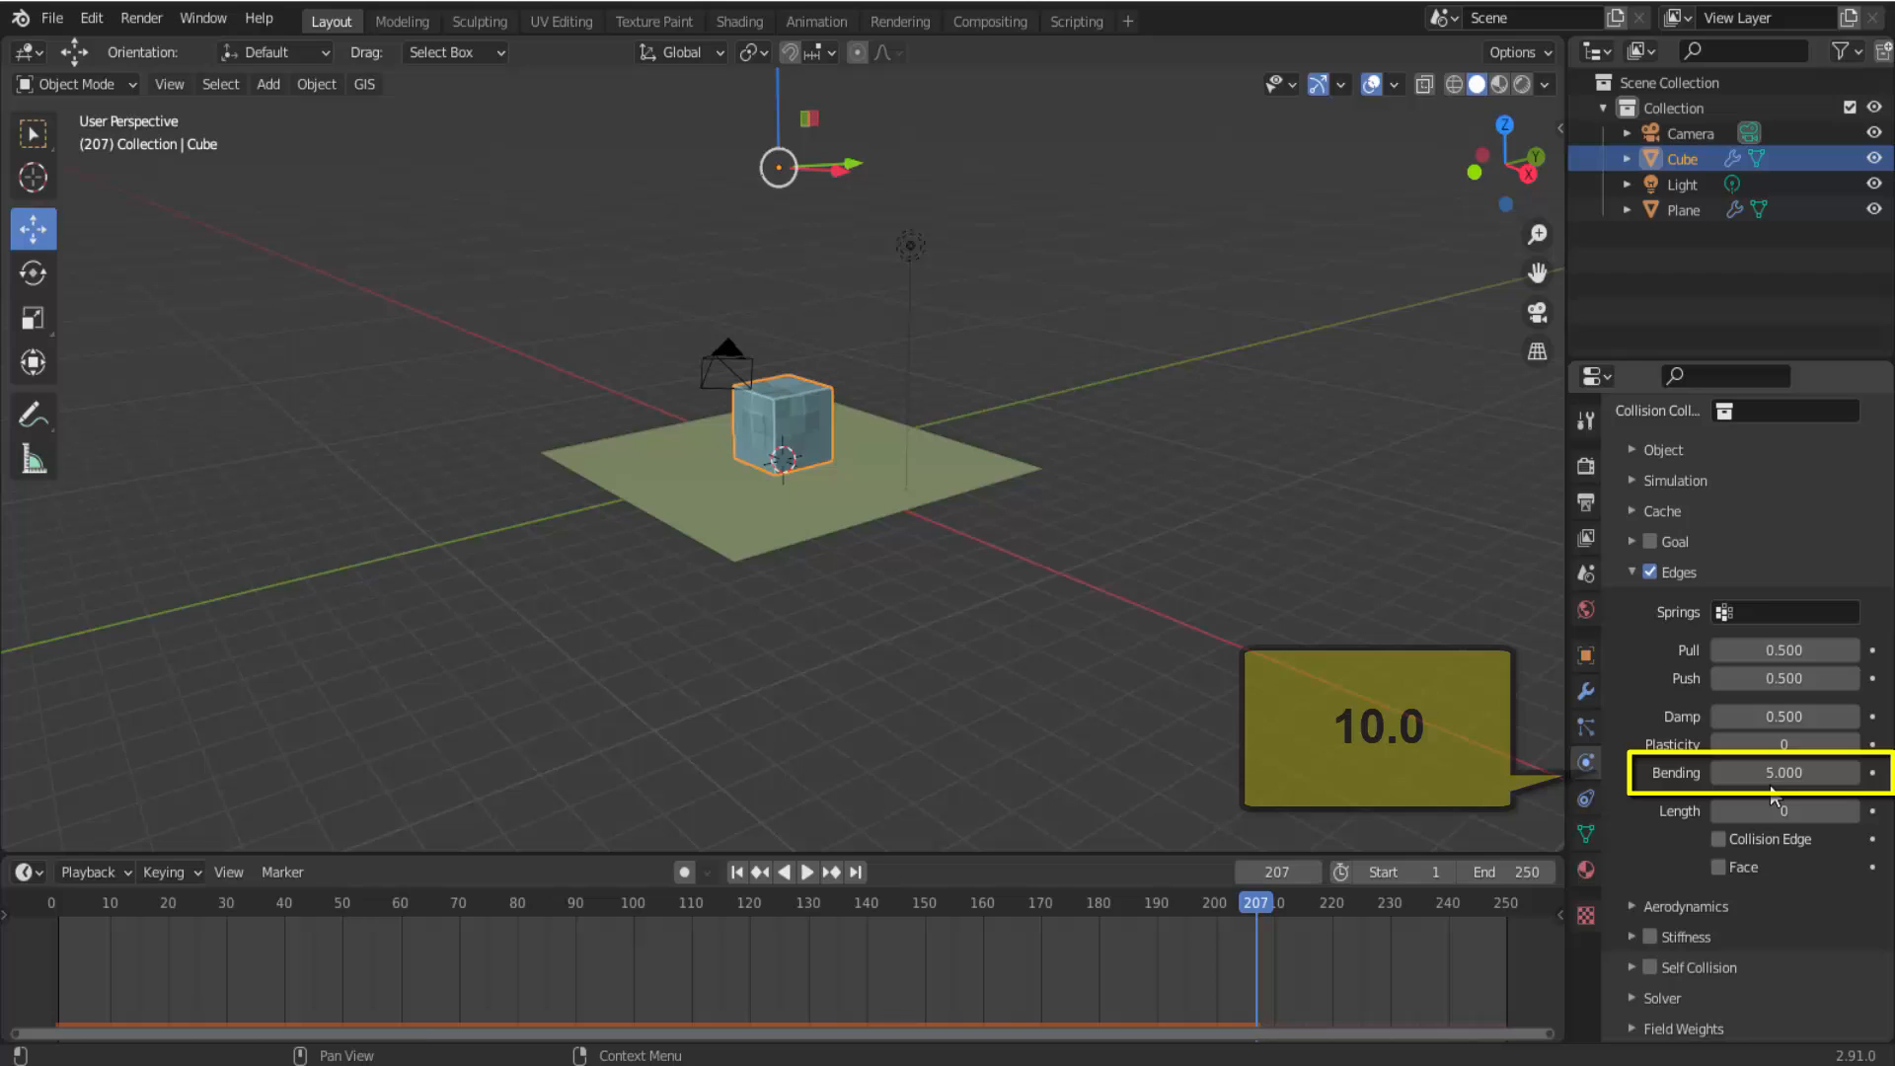
# Set the soft body's Bending to 10, replay the fall from the first frame, and return to the start.
pyautogui.click(1784, 773)
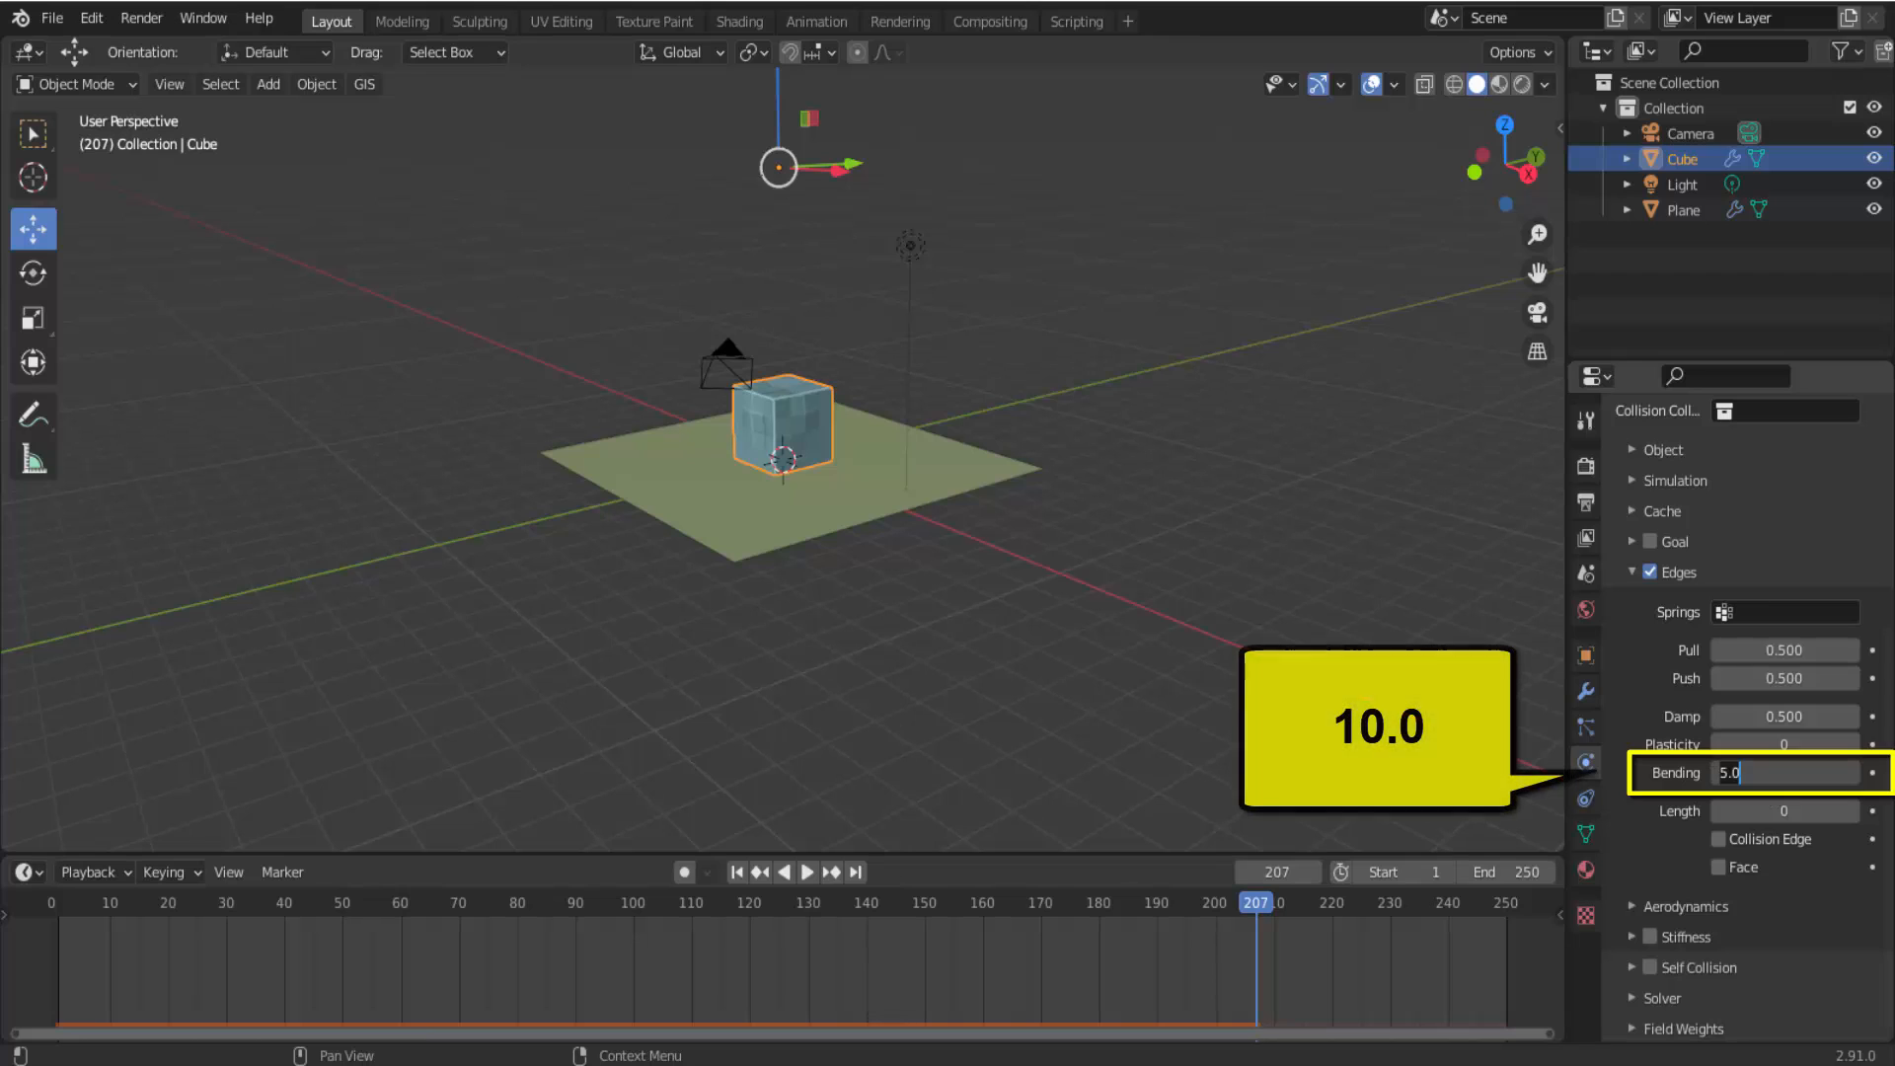
pyautogui.write('10')
pyautogui.press('Return')
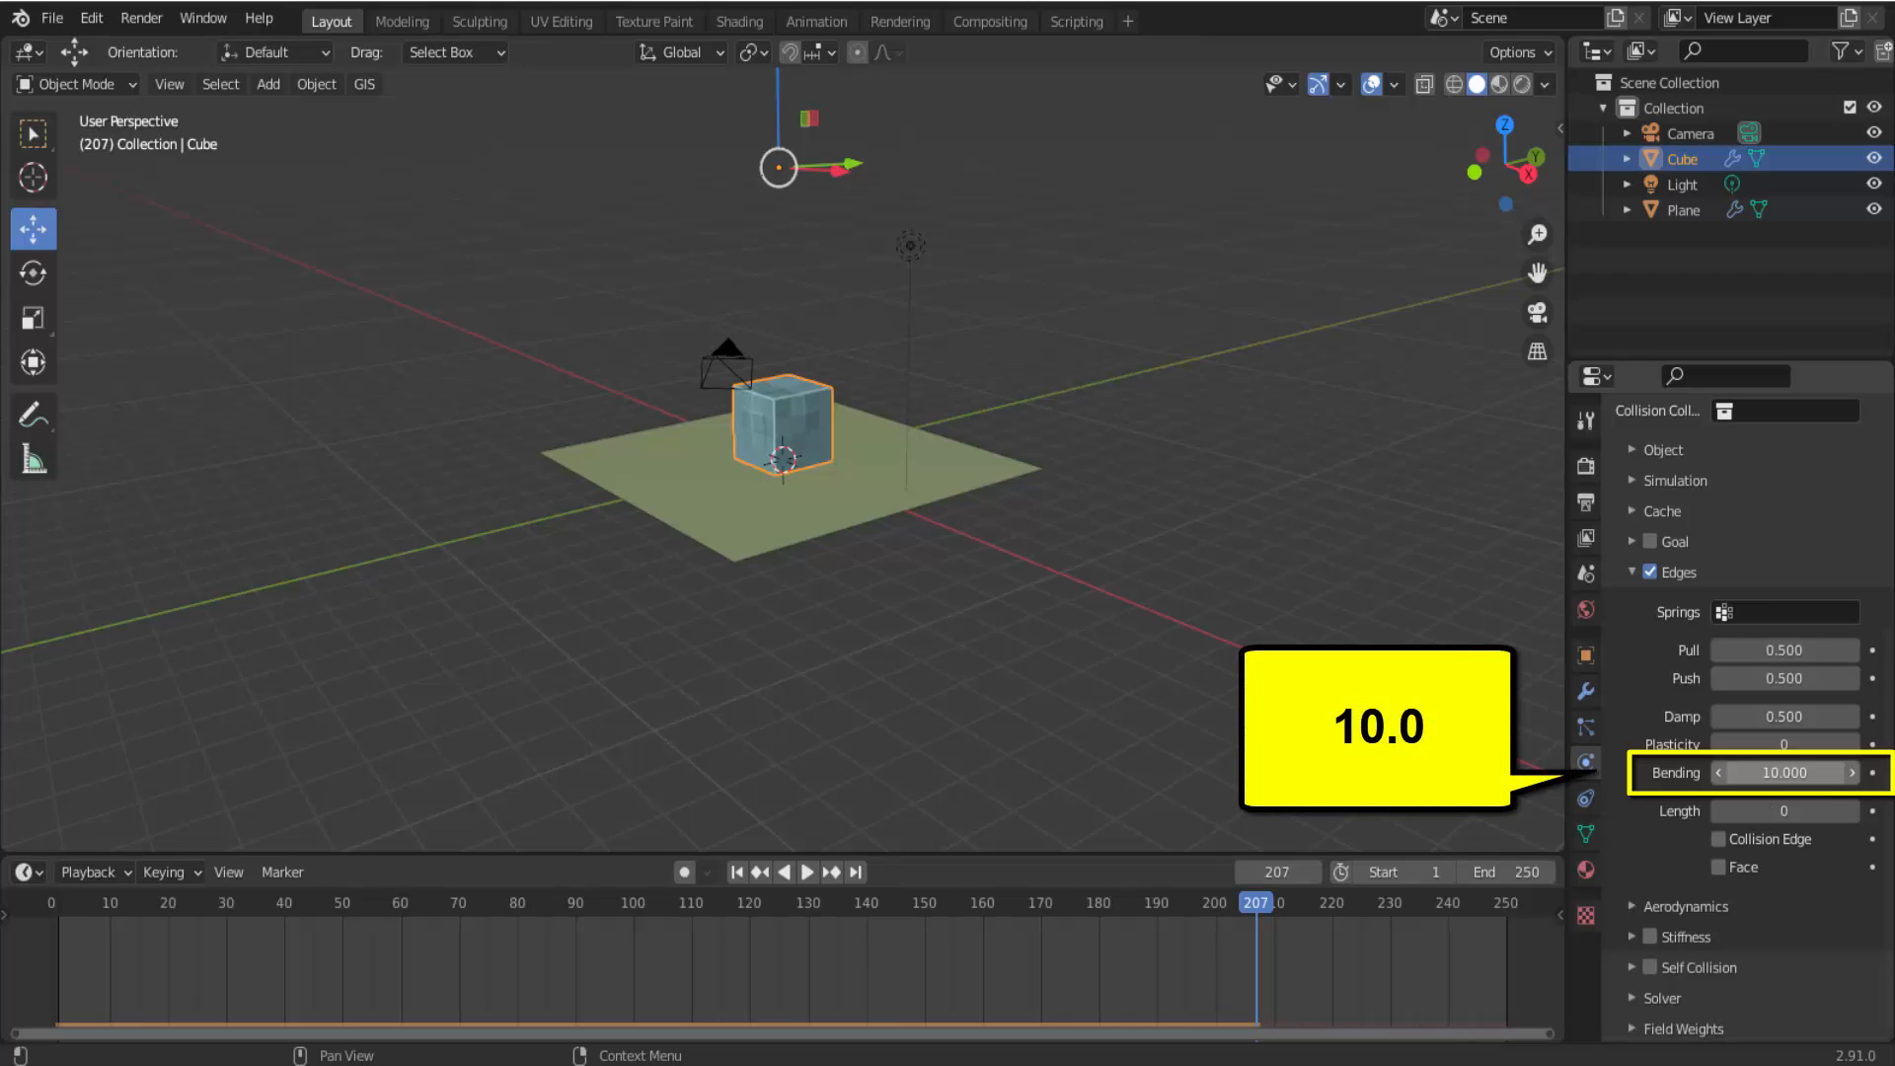
pyautogui.click(737, 872)
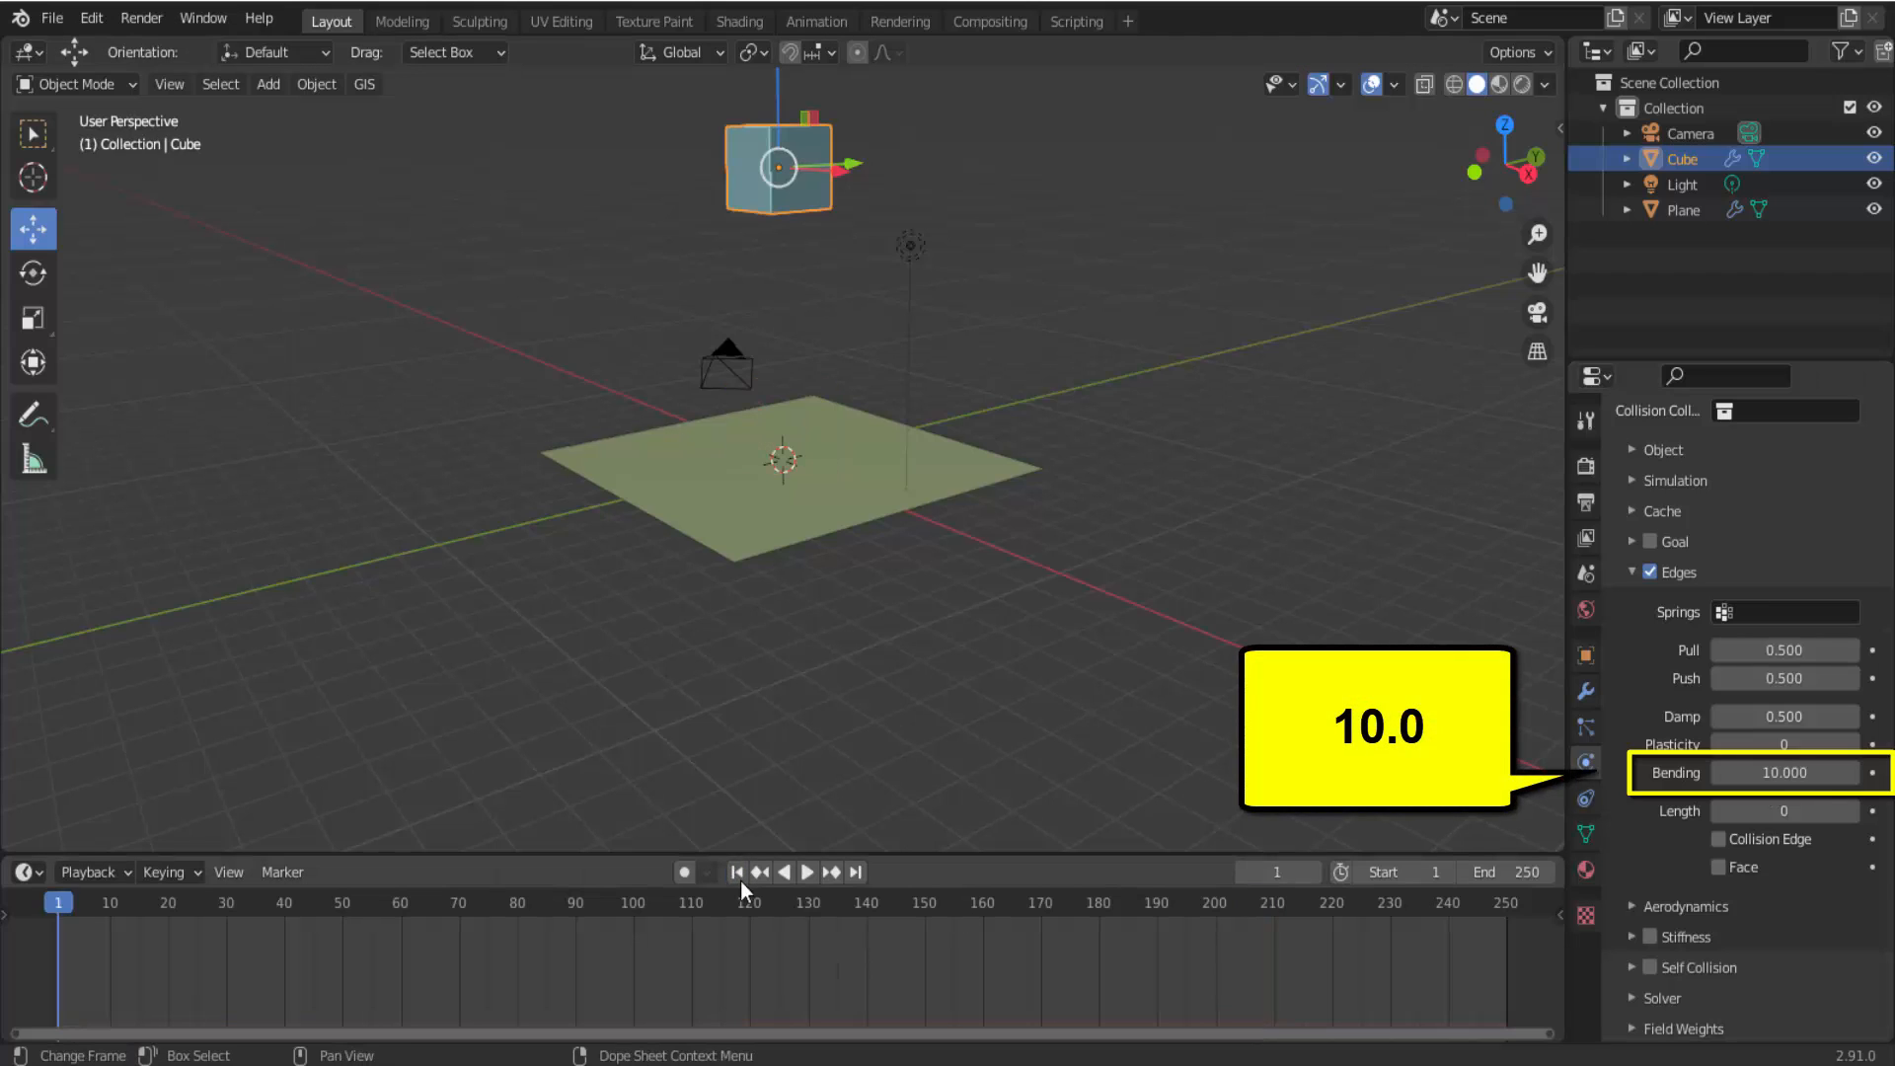
pyautogui.click(808, 875)
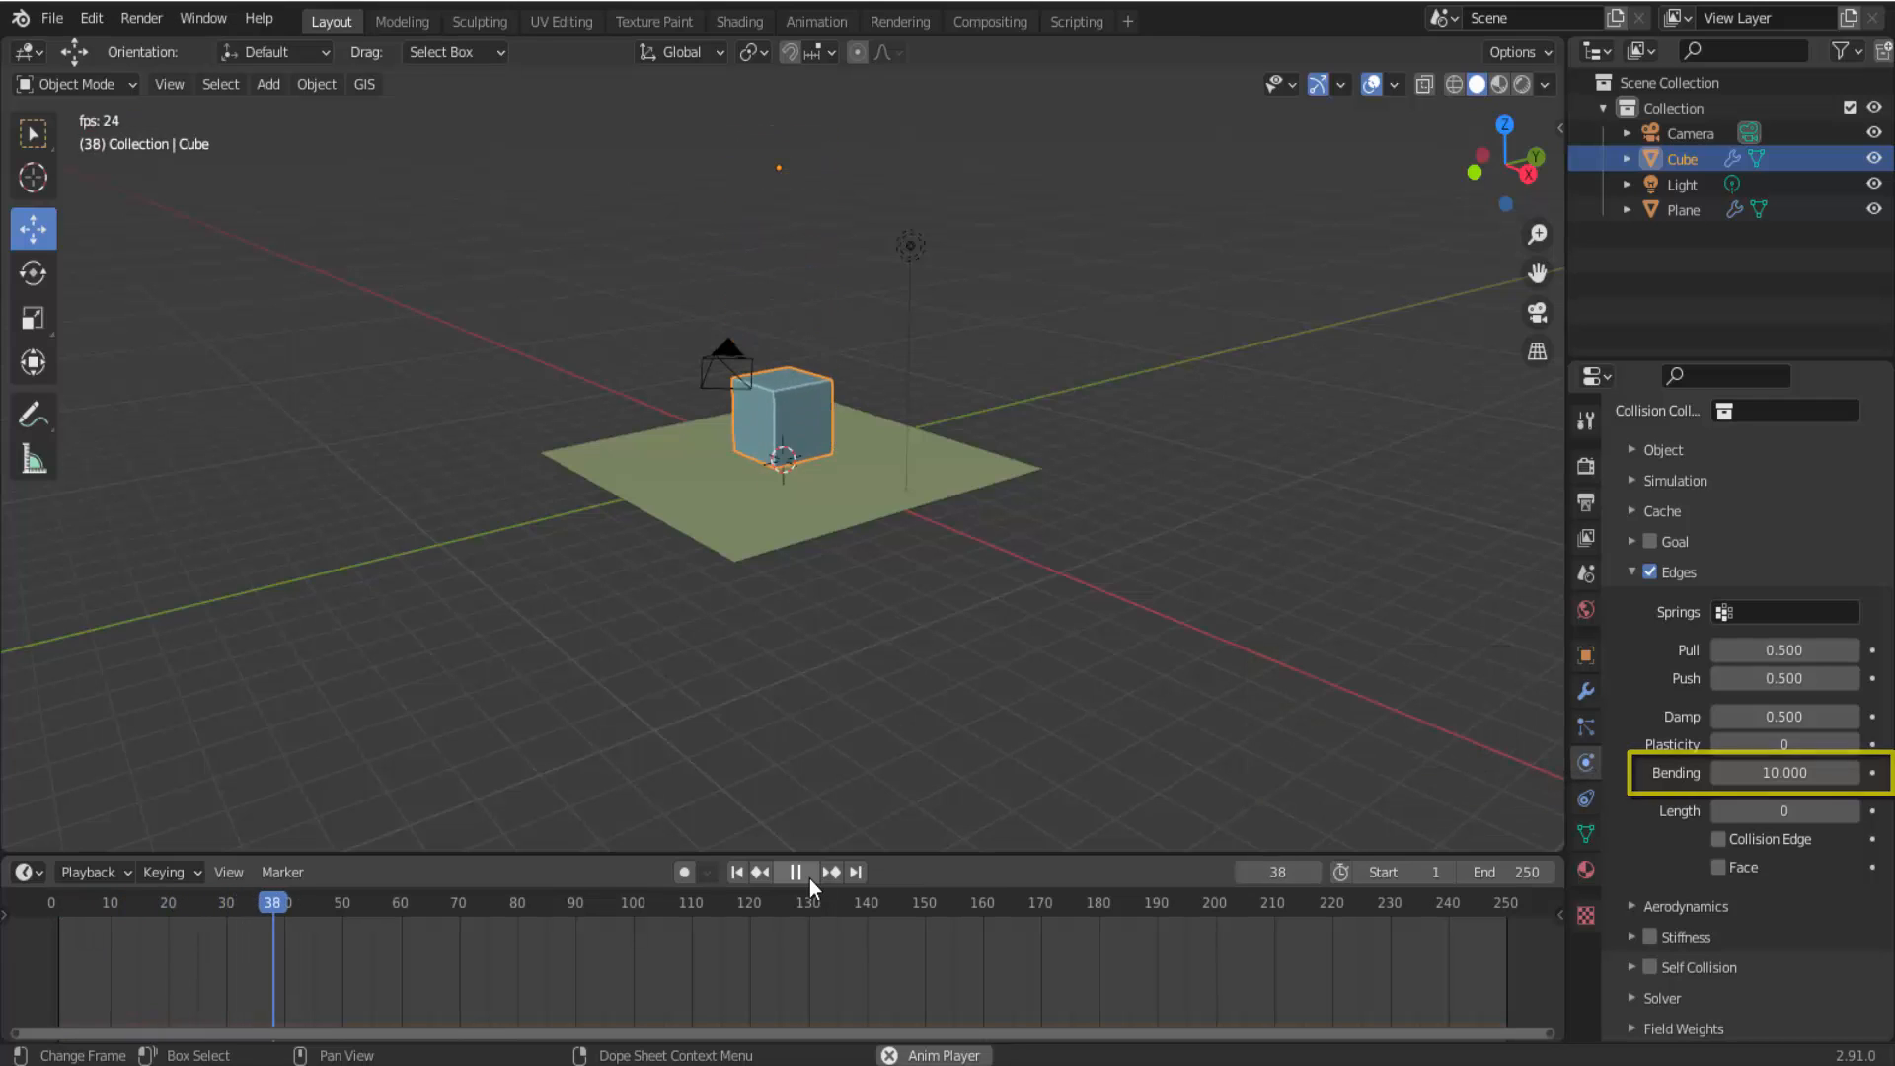
pyautogui.press('Escape')
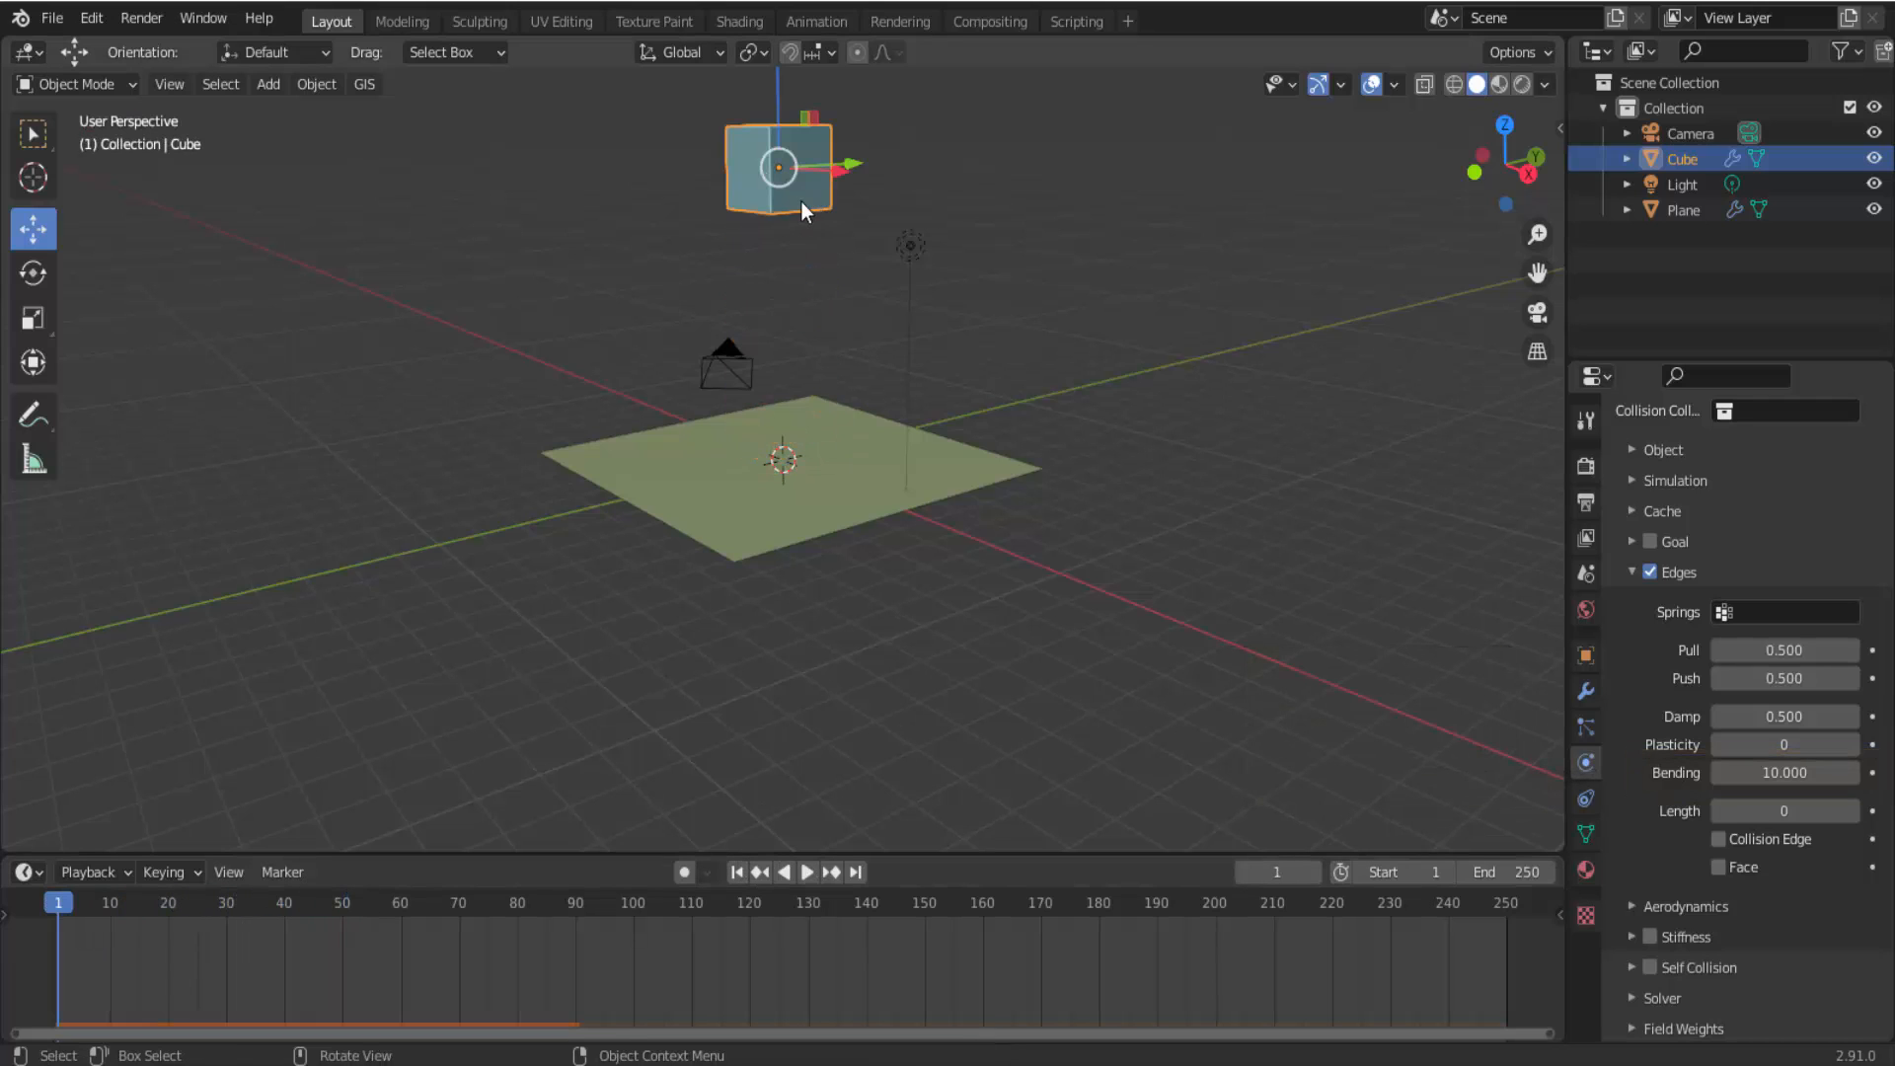
# Rotate the cube about the Y axis so it is tilted, and play the simulation of its fall.
pyautogui.press('r')
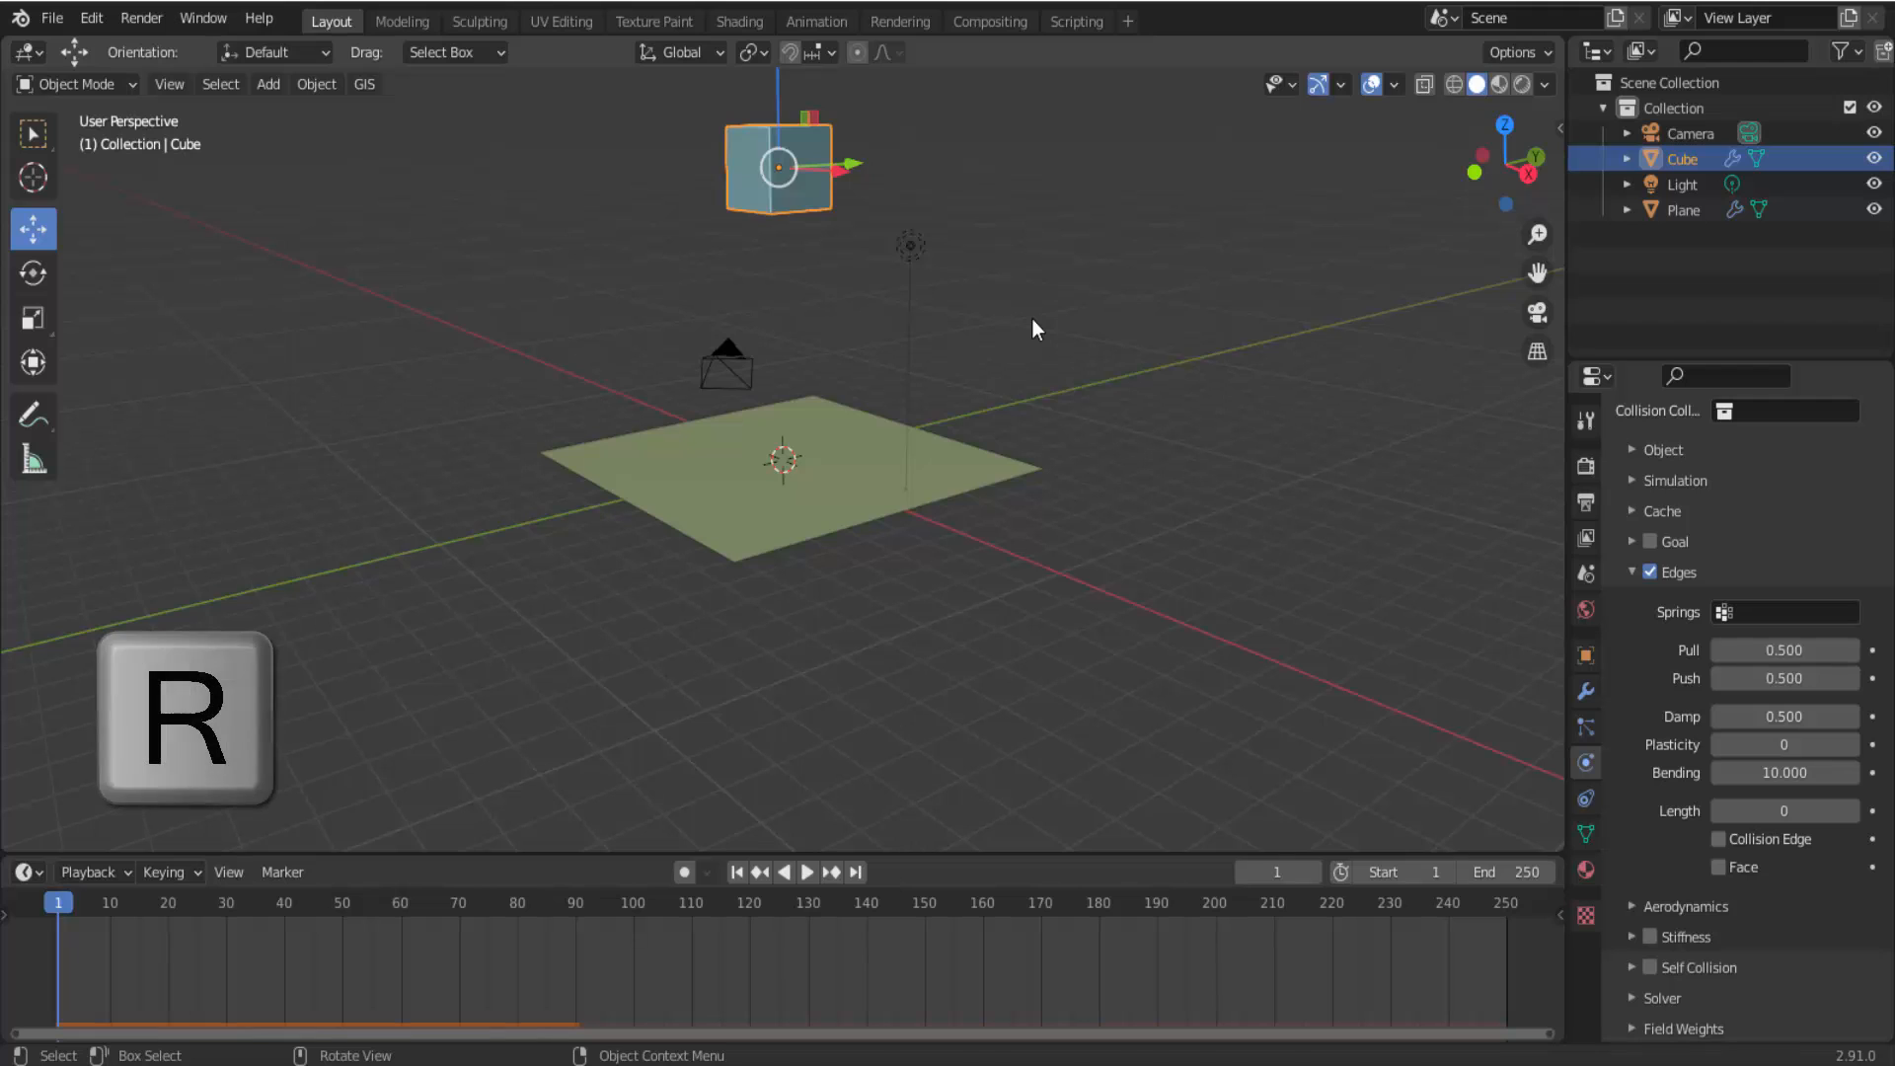
pyautogui.press('y')
pyautogui.click(982, 420)
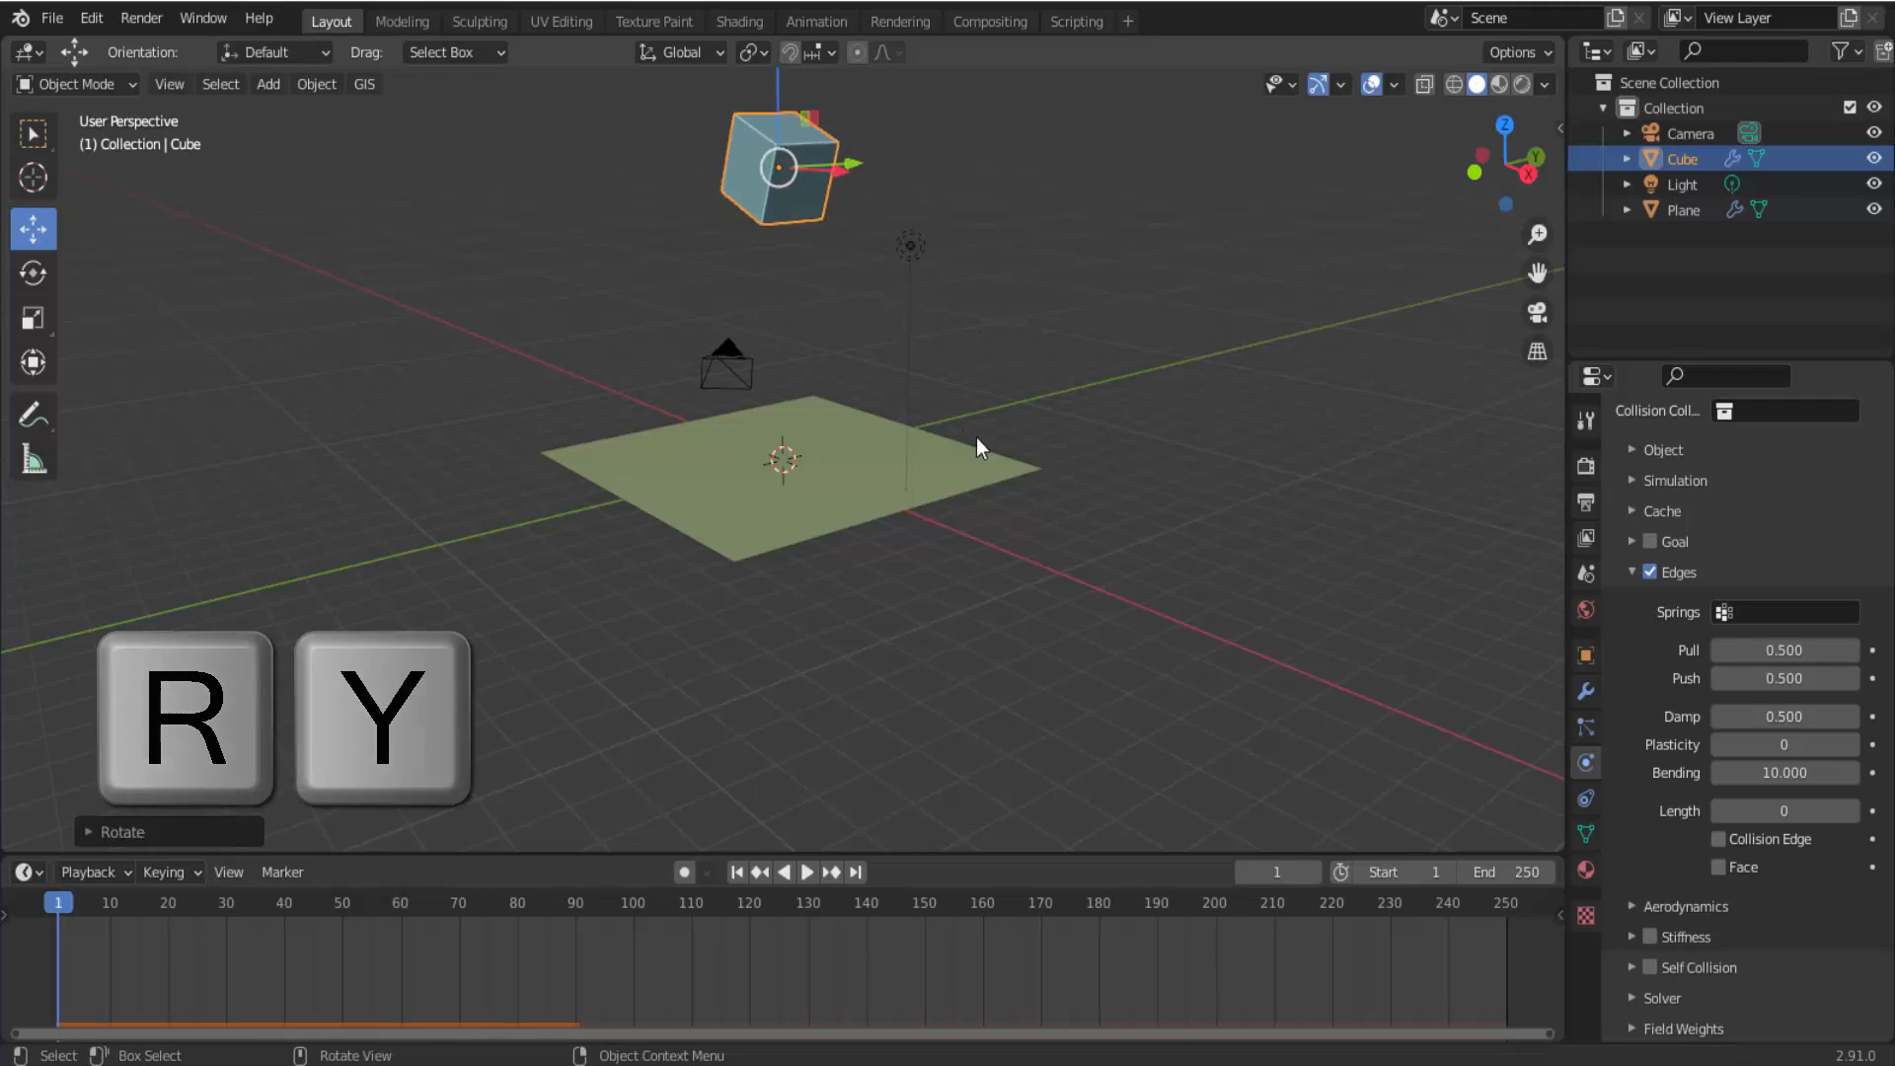
pyautogui.click(807, 874)
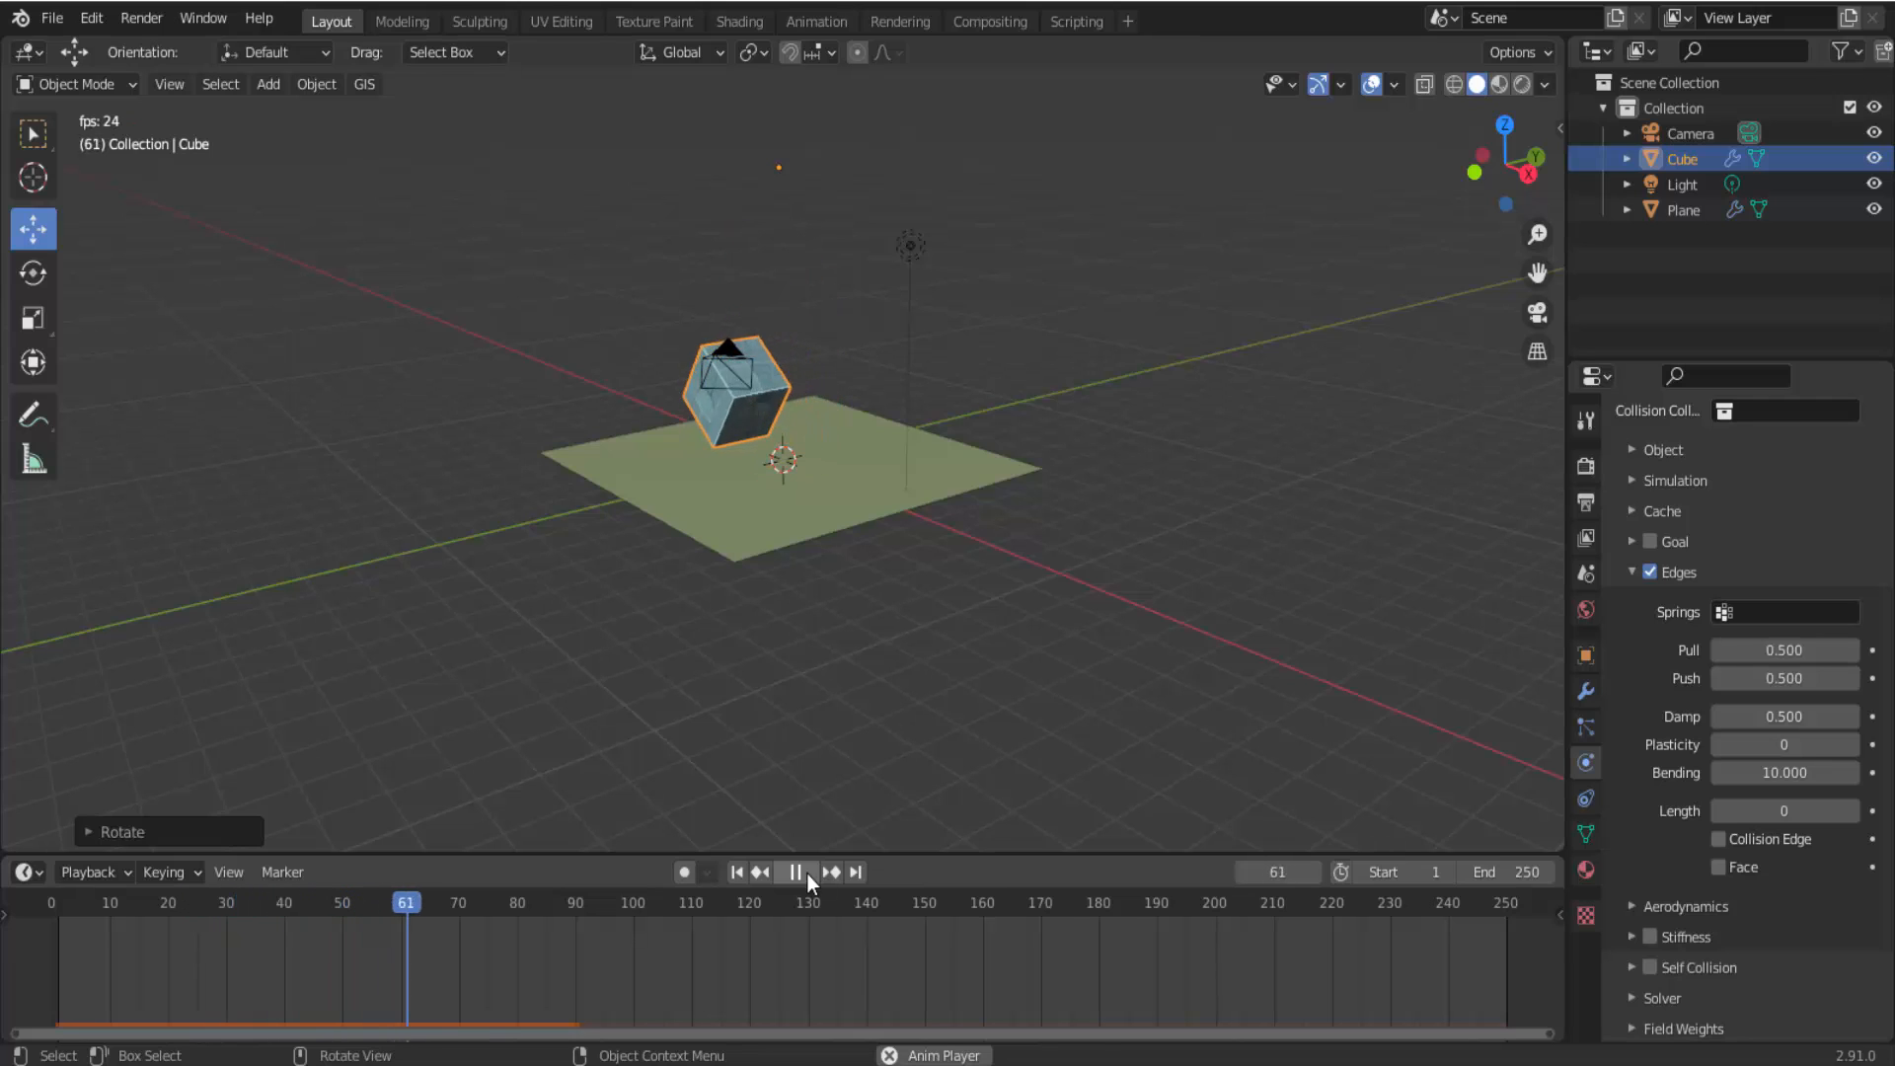
pyautogui.click(807, 874)
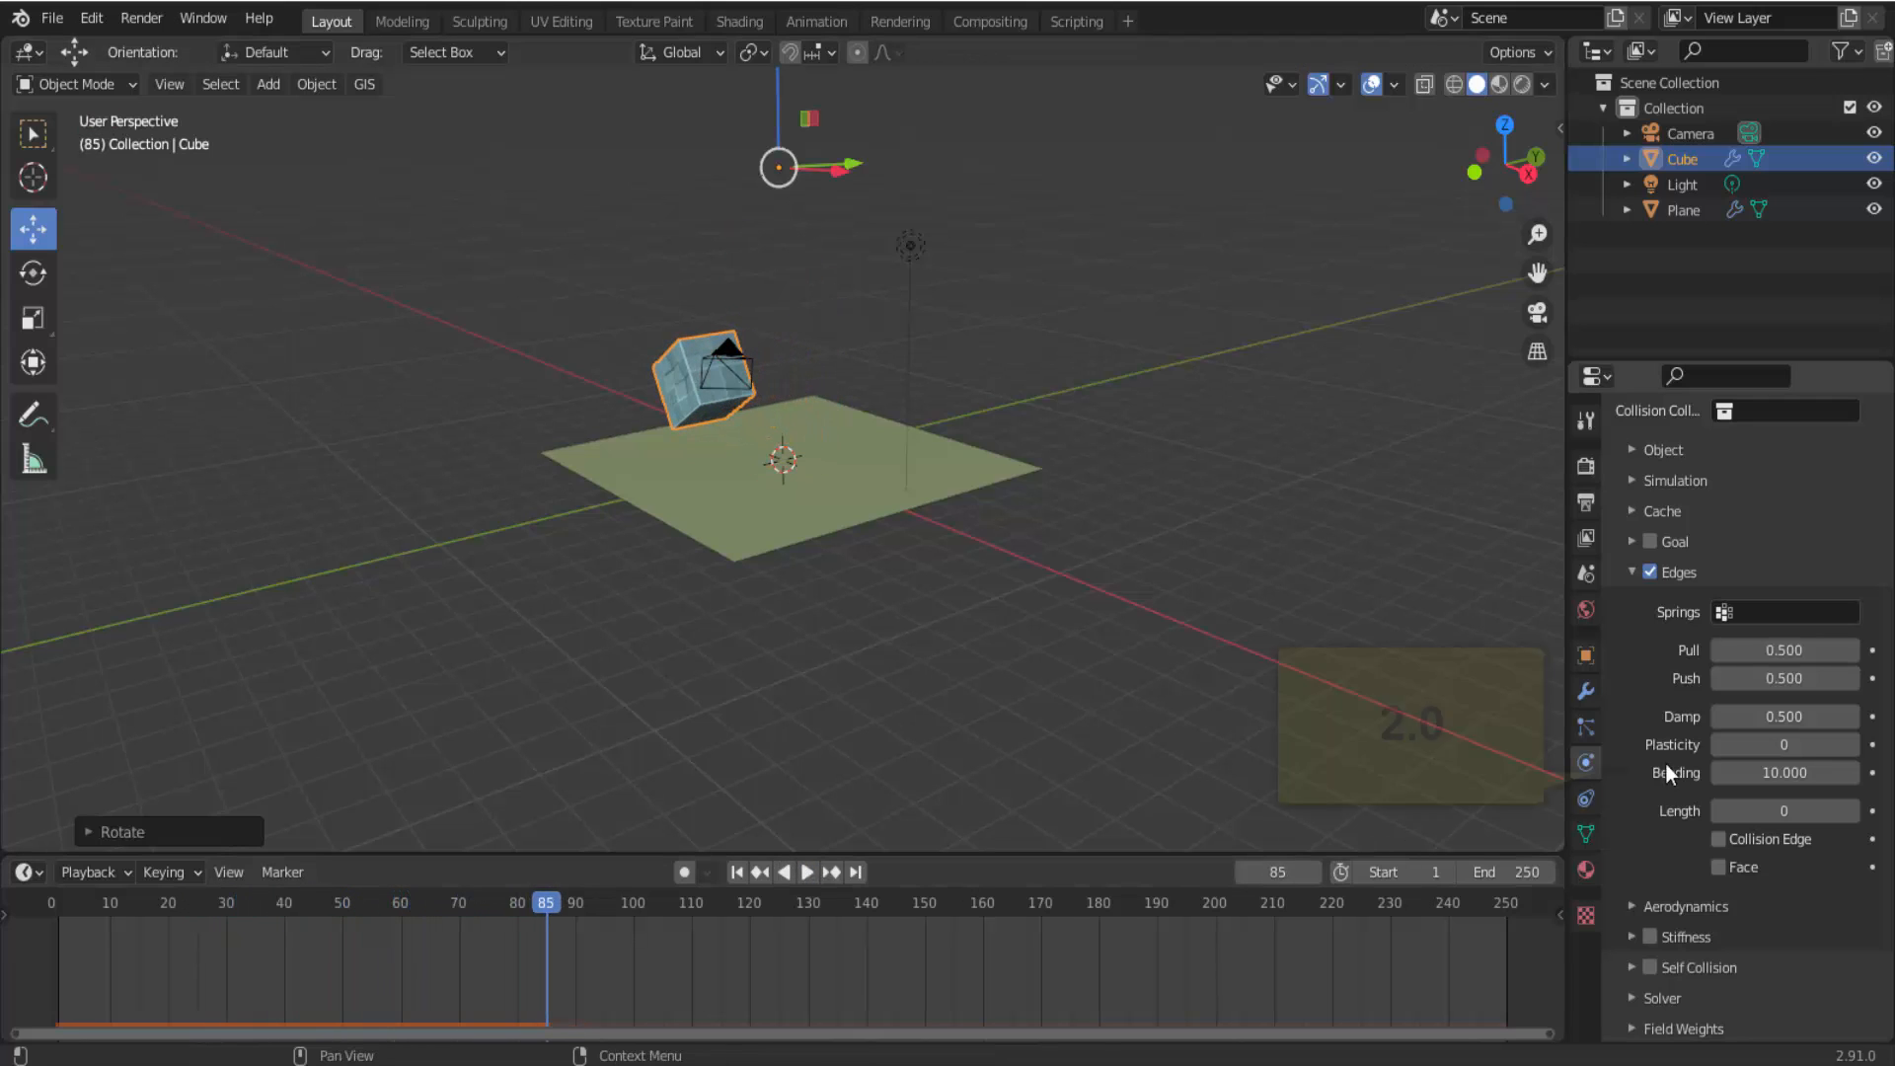
# Set the soft body's Bending to 2 in the Edges settings.
pyautogui.click(1728, 775)
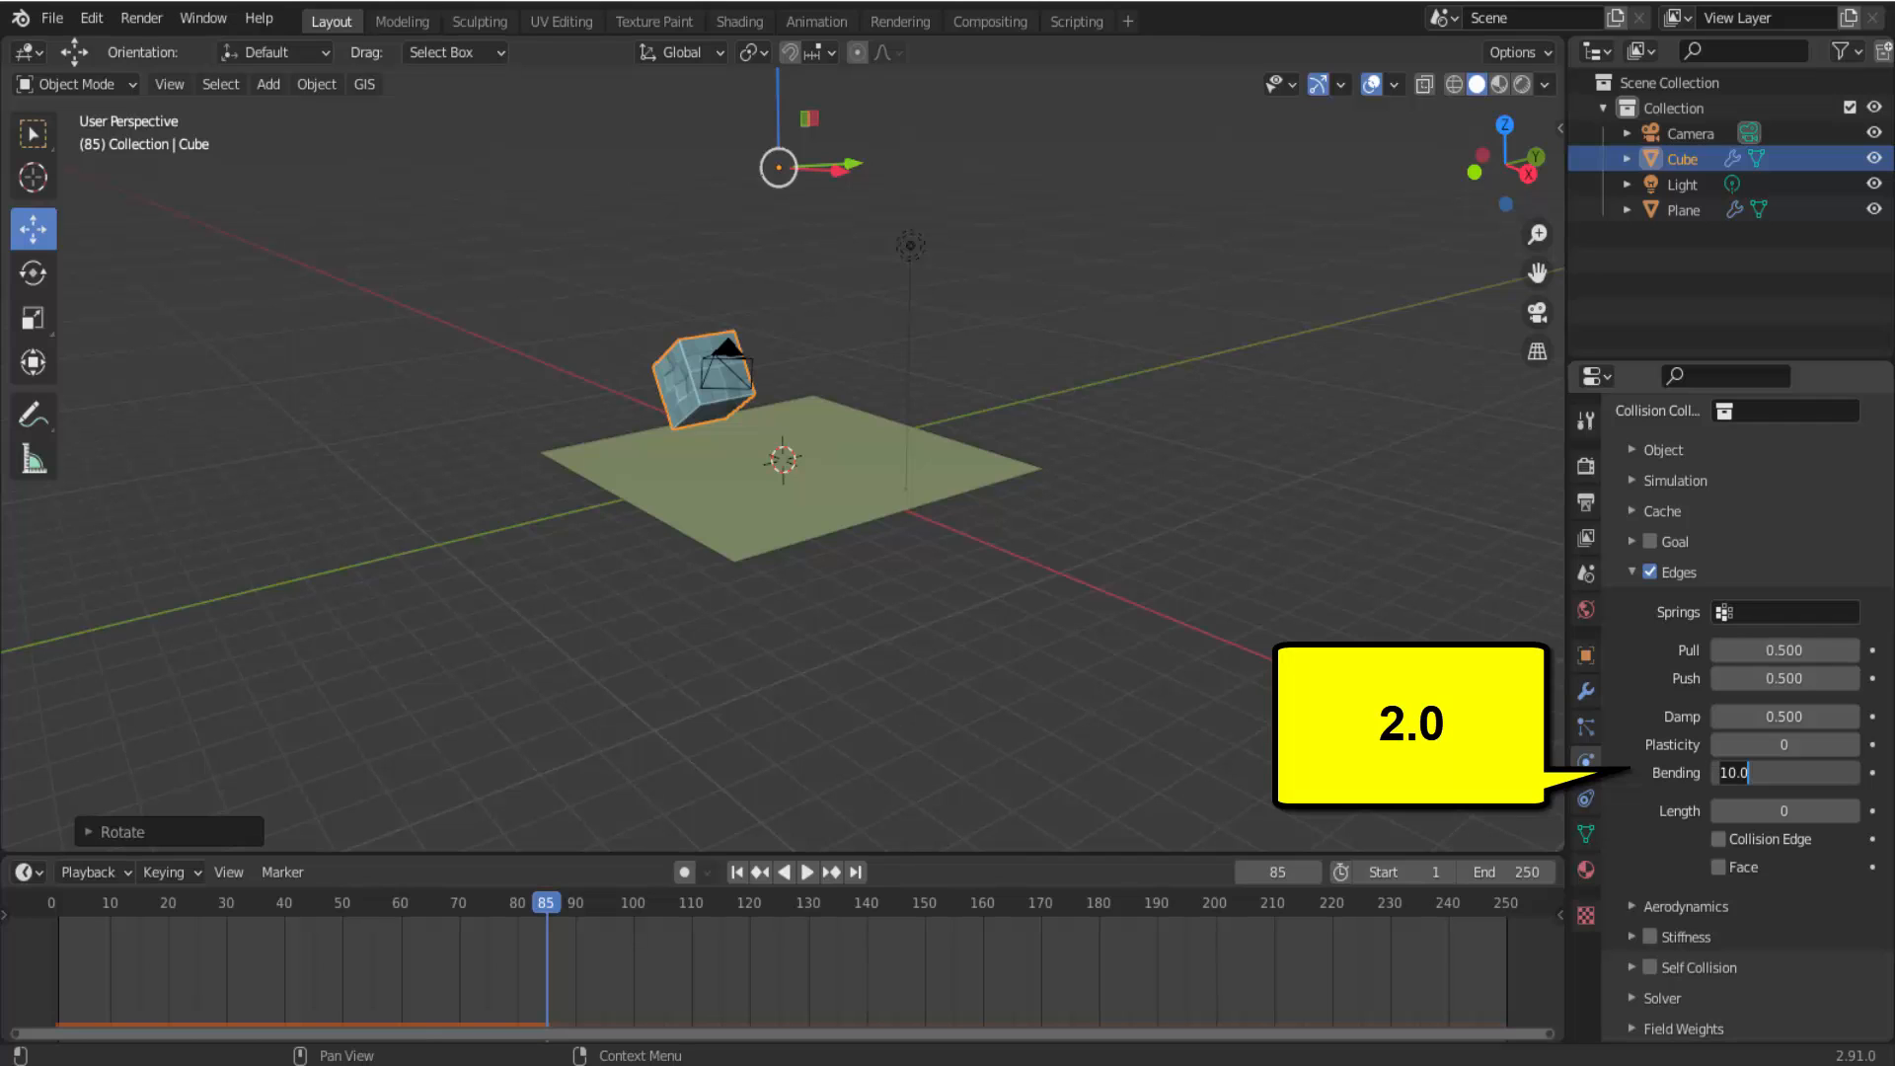
pyautogui.write('2')
pyautogui.press('Return')
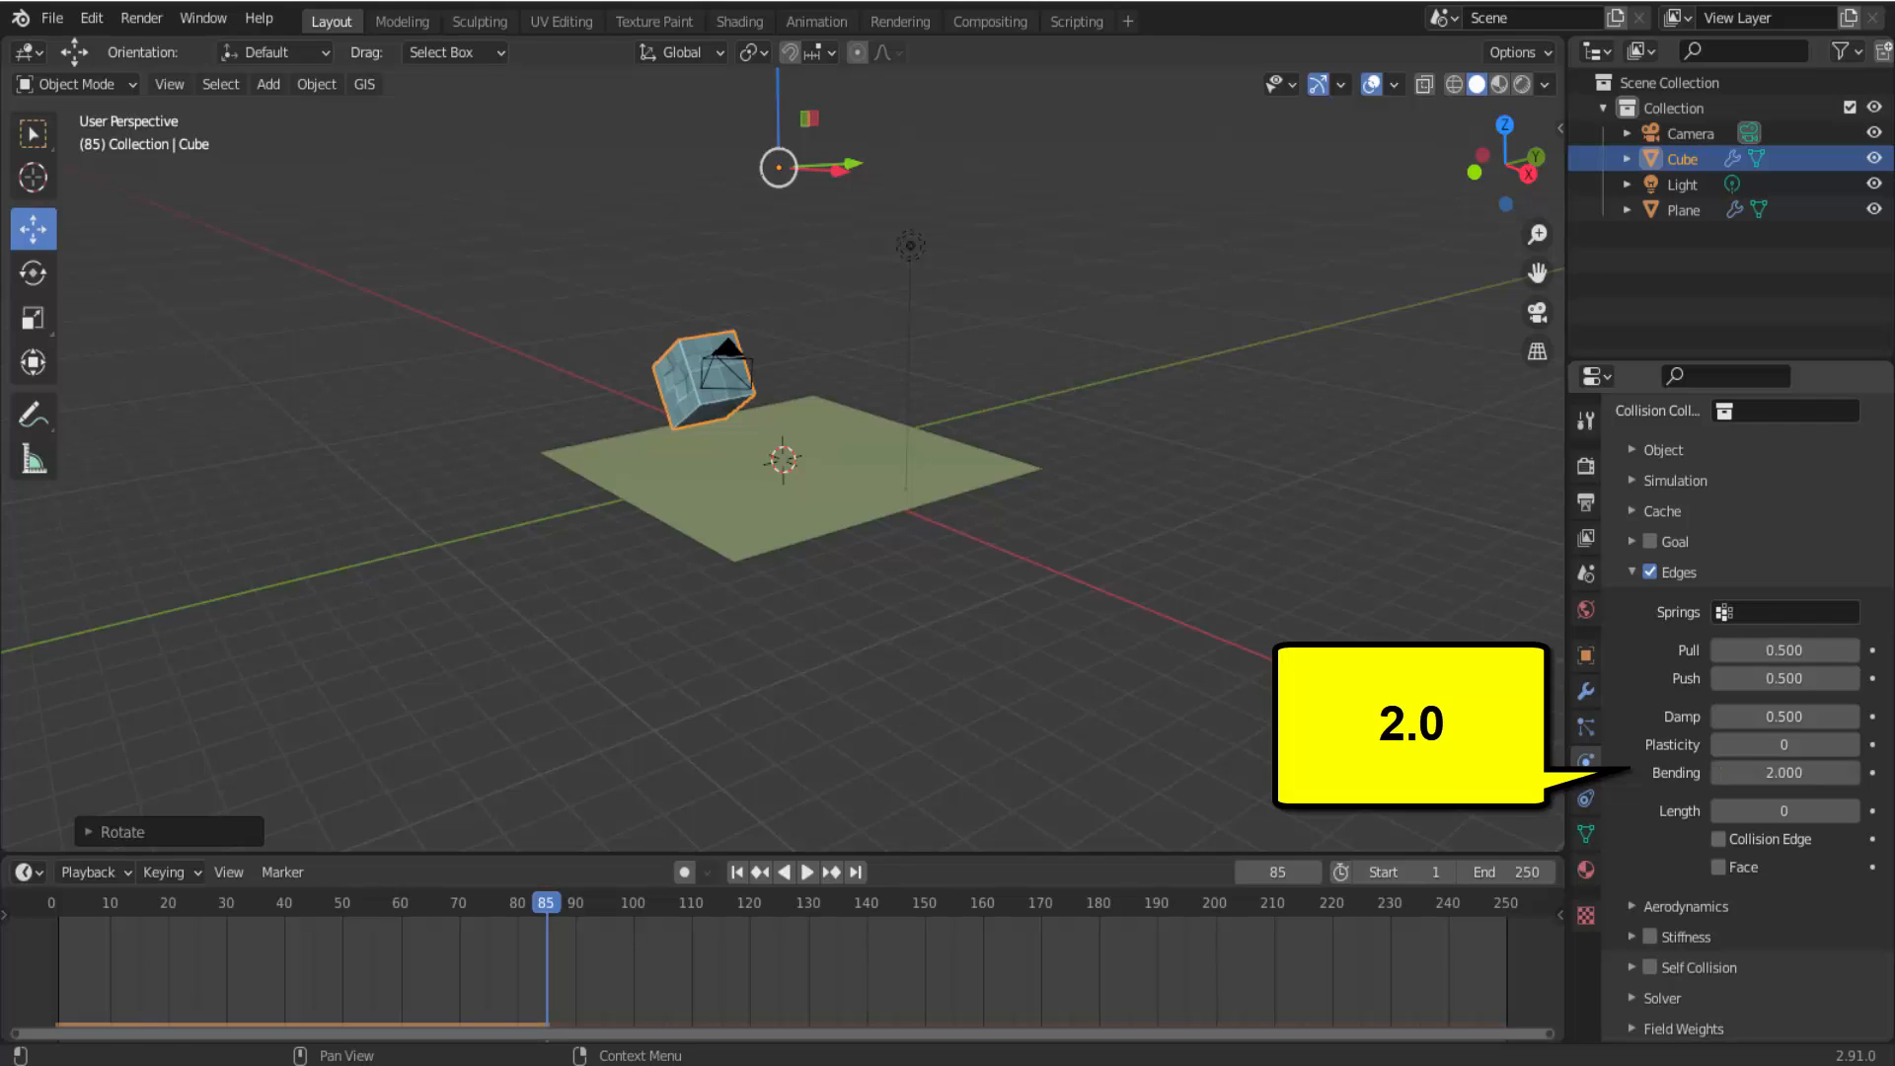
# Replay the soft body simulation of the tilted cube from the first frame and pause it once the cube has landed.
pyautogui.click(742, 875)
pyautogui.click(809, 875)
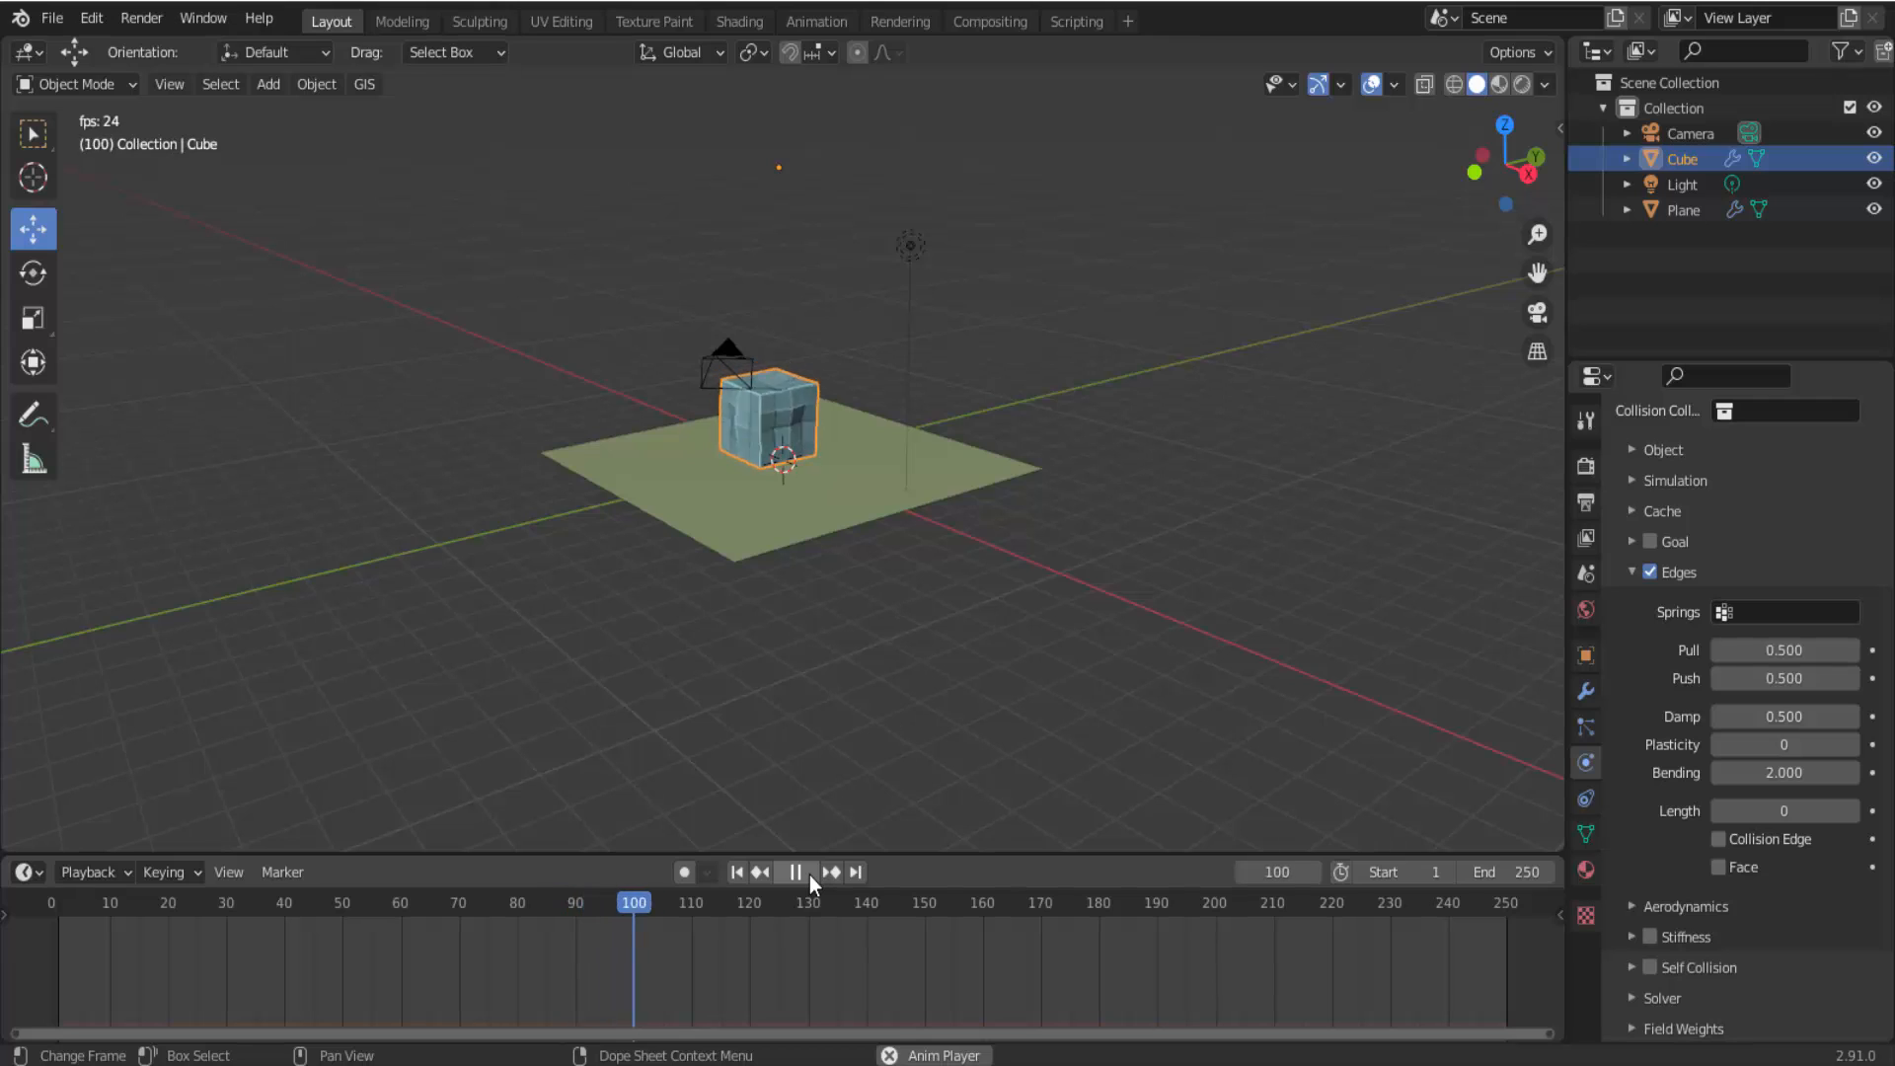
pyautogui.click(809, 875)
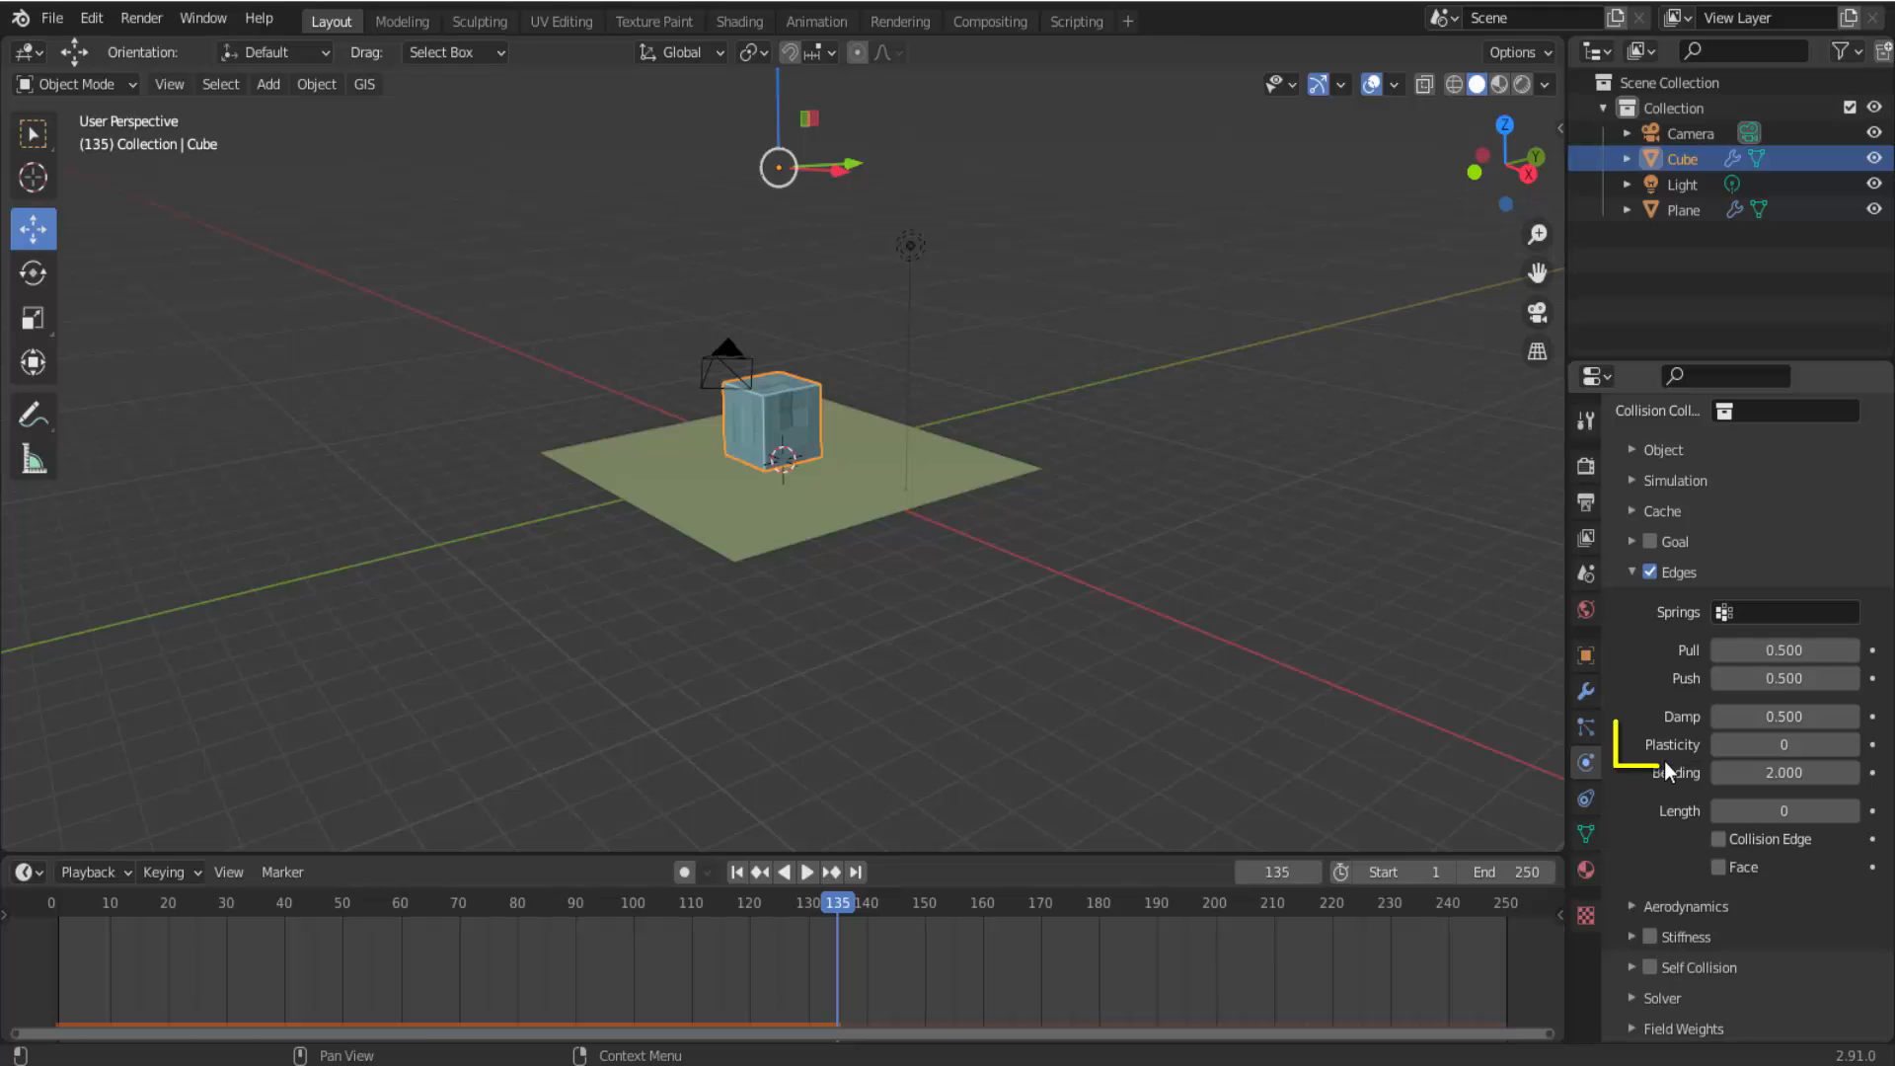
# Set the soft body's Plasticity to 100 in the Edges settings and replay the fall twice from the first frame.
pyautogui.click(1737, 746)
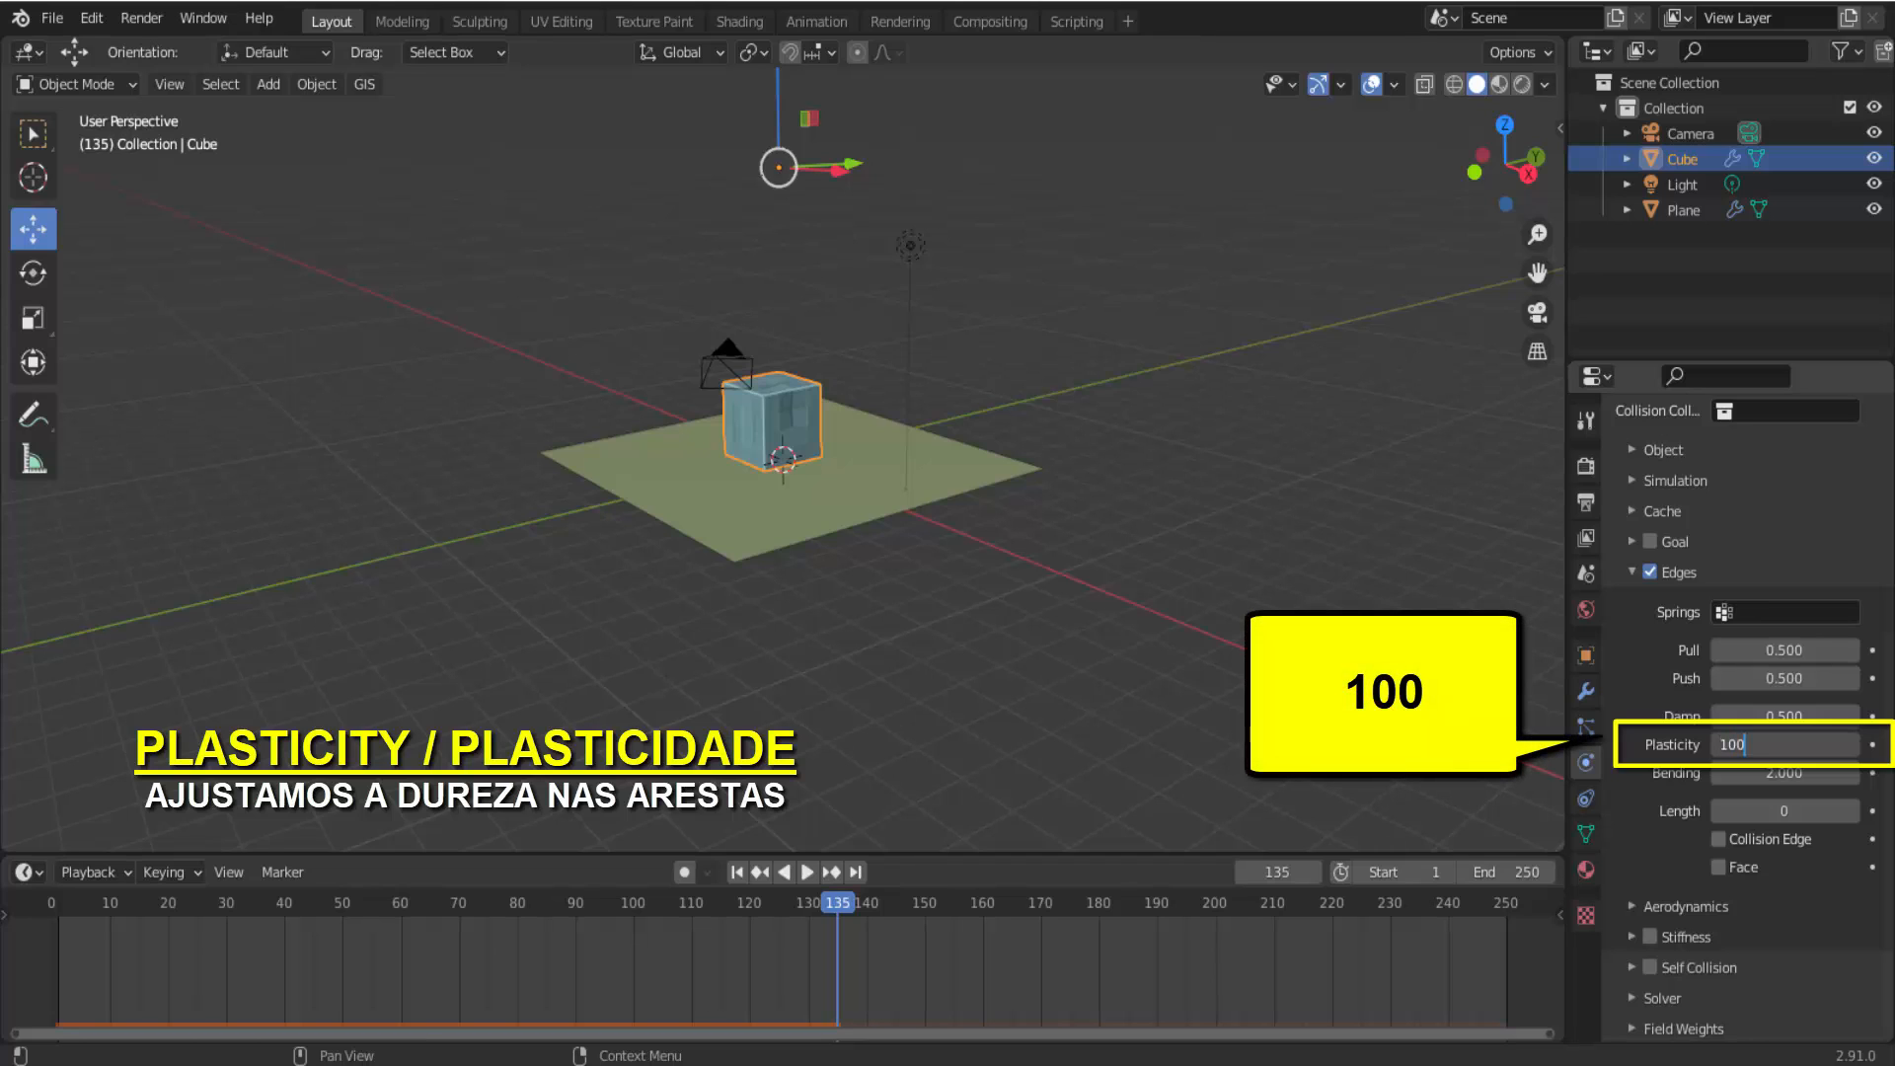
pyautogui.press('Return')
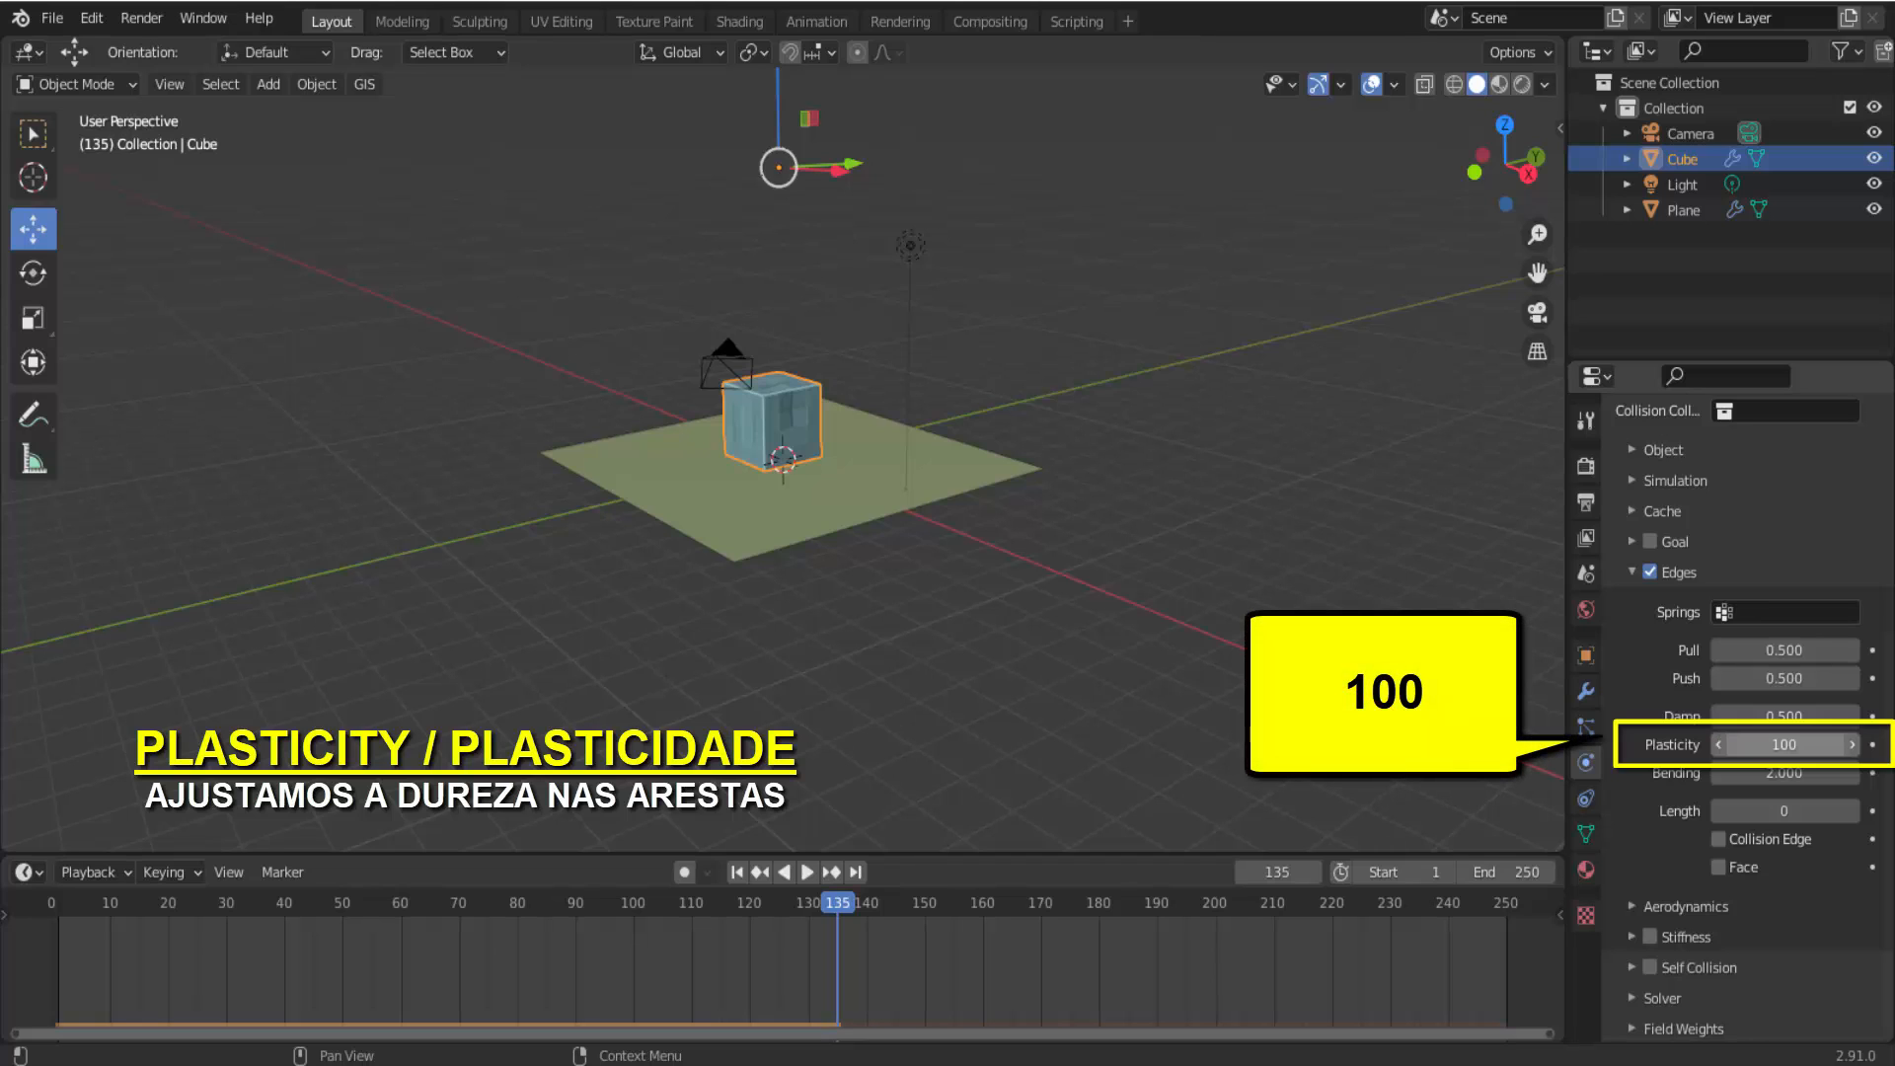
pyautogui.click(738, 873)
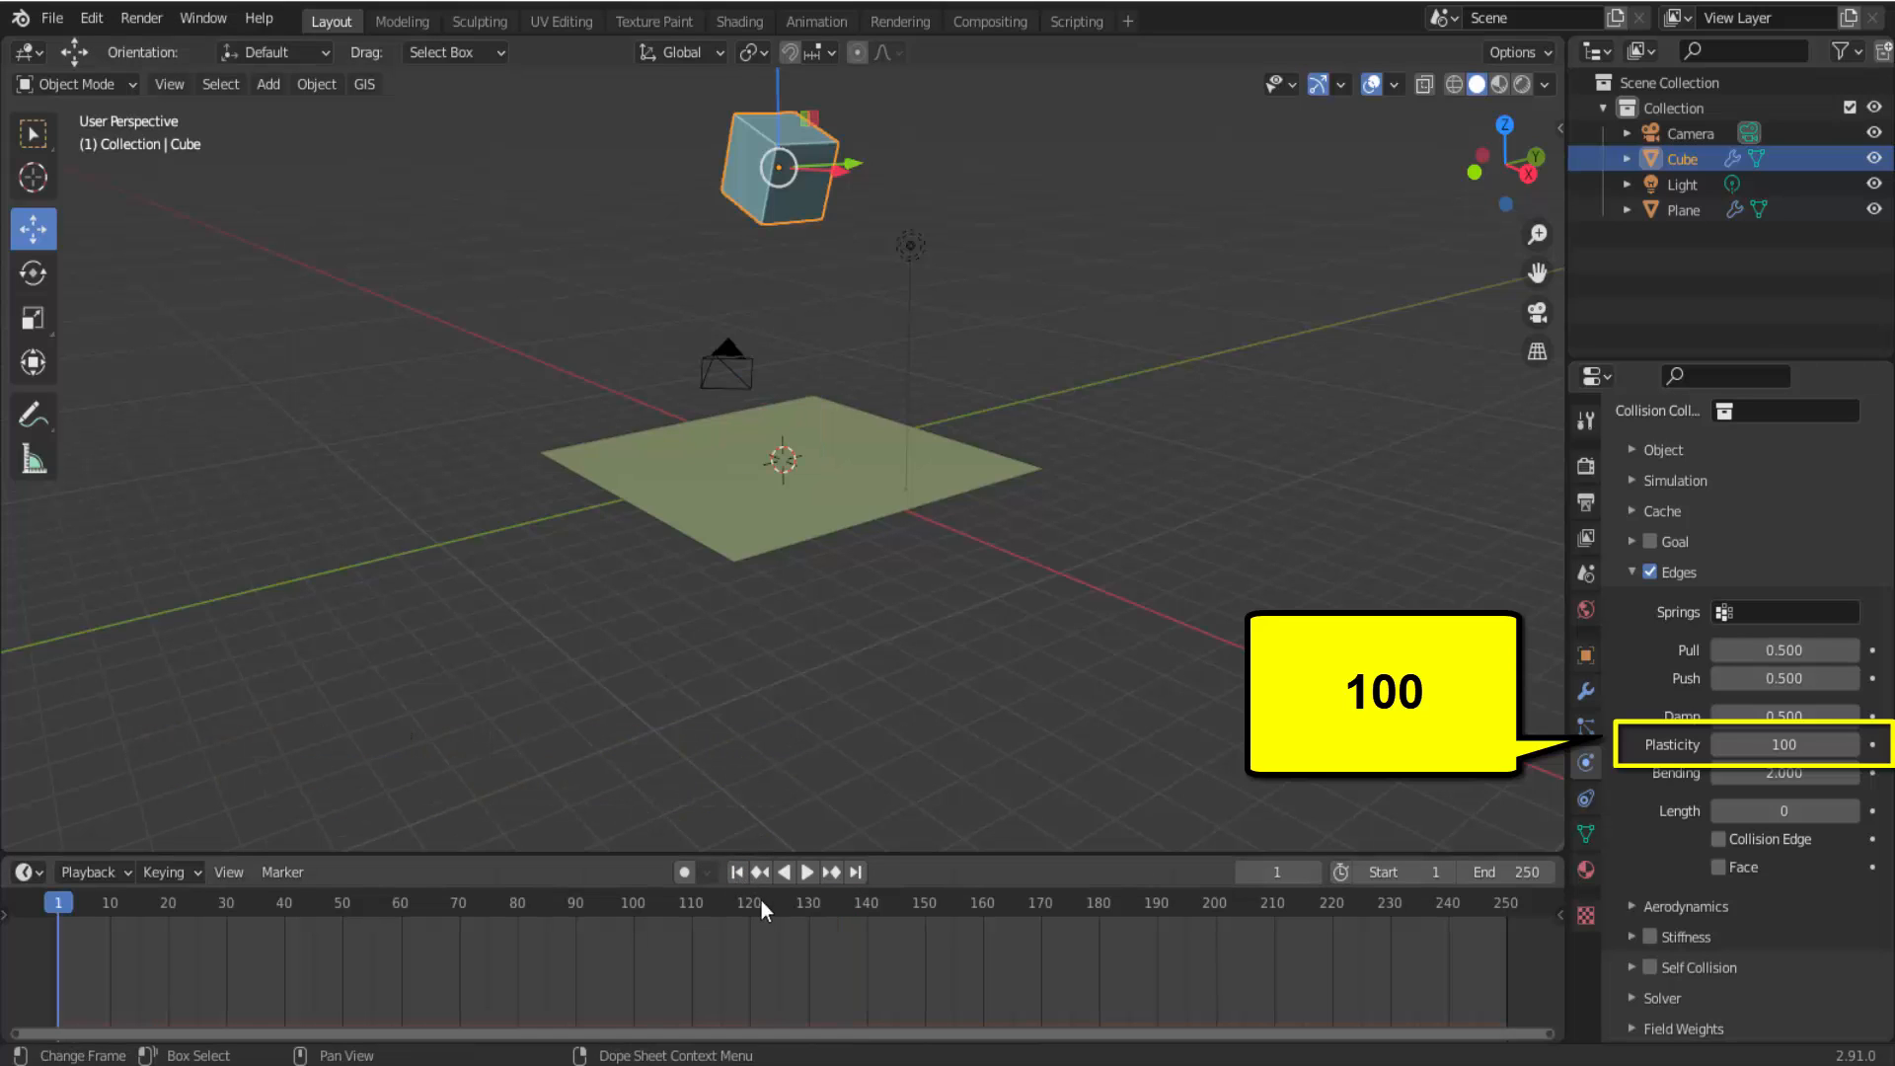
pyautogui.click(808, 873)
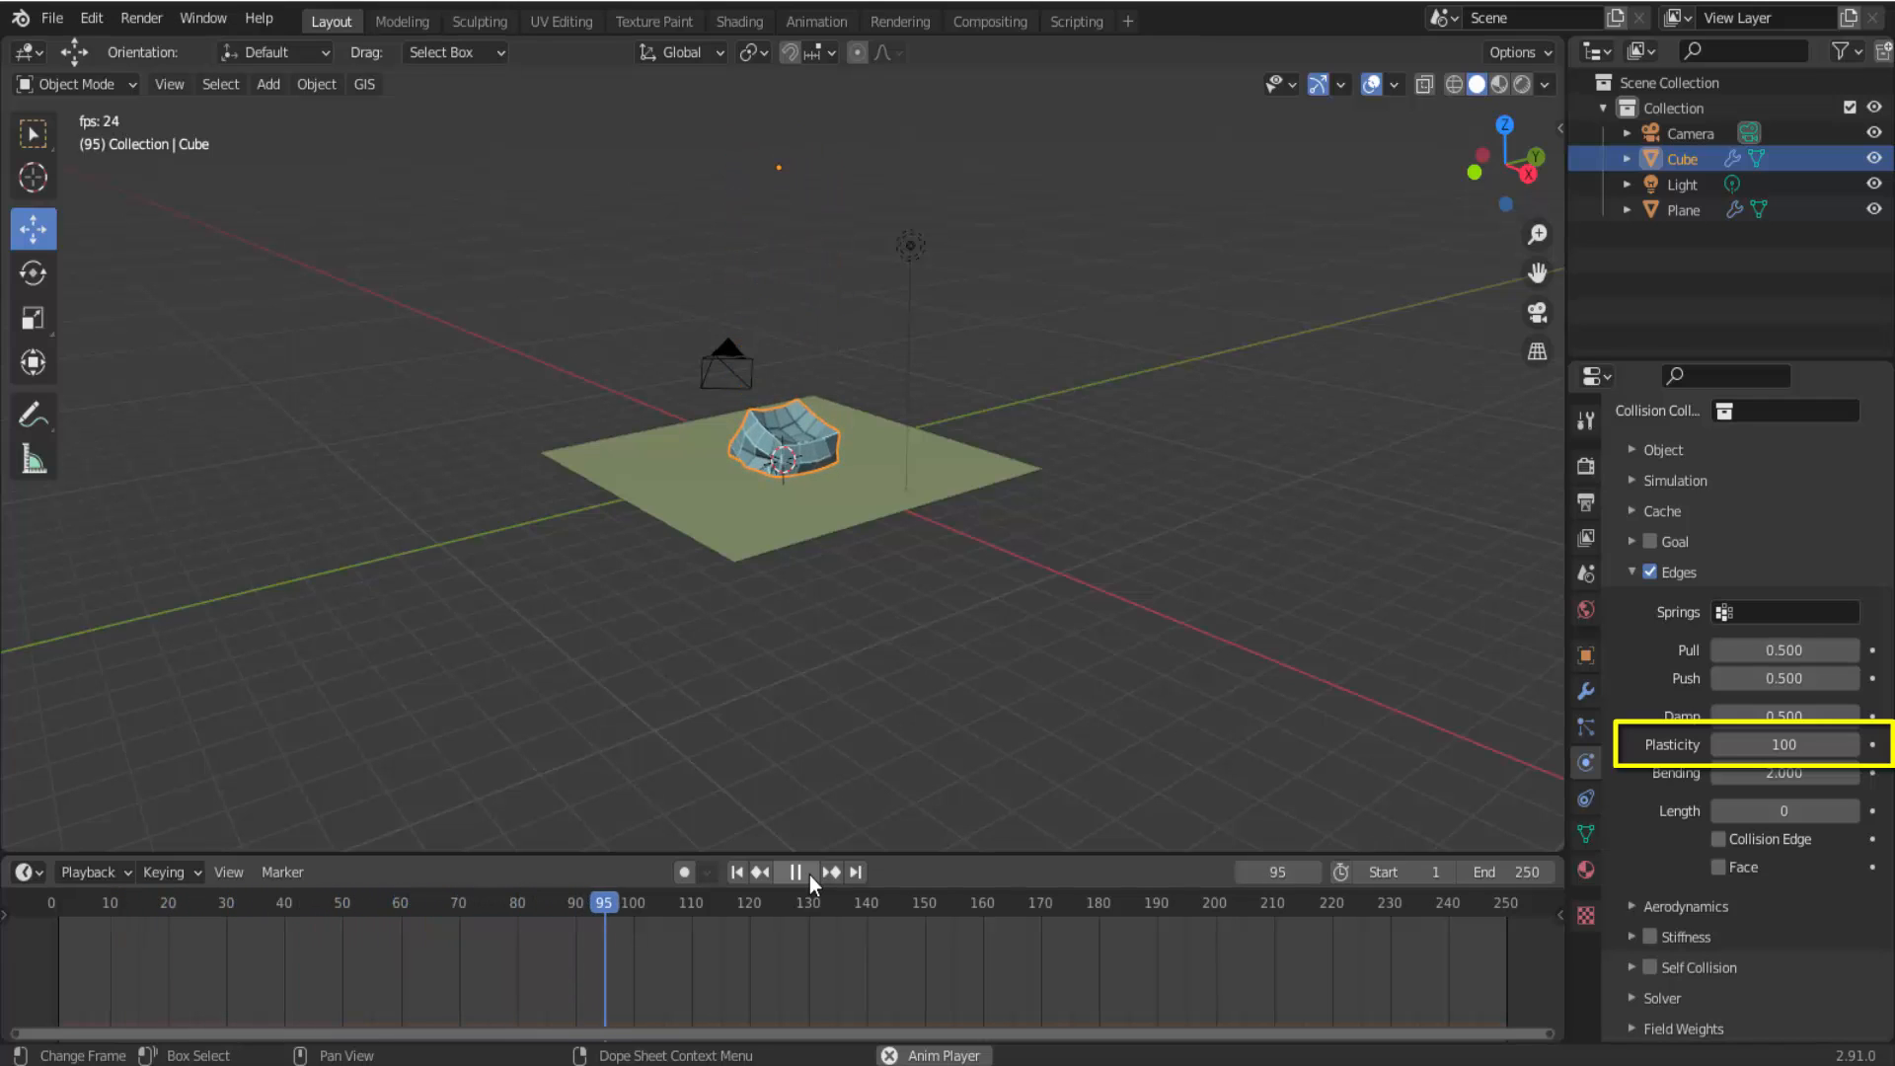
pyautogui.click(810, 874)
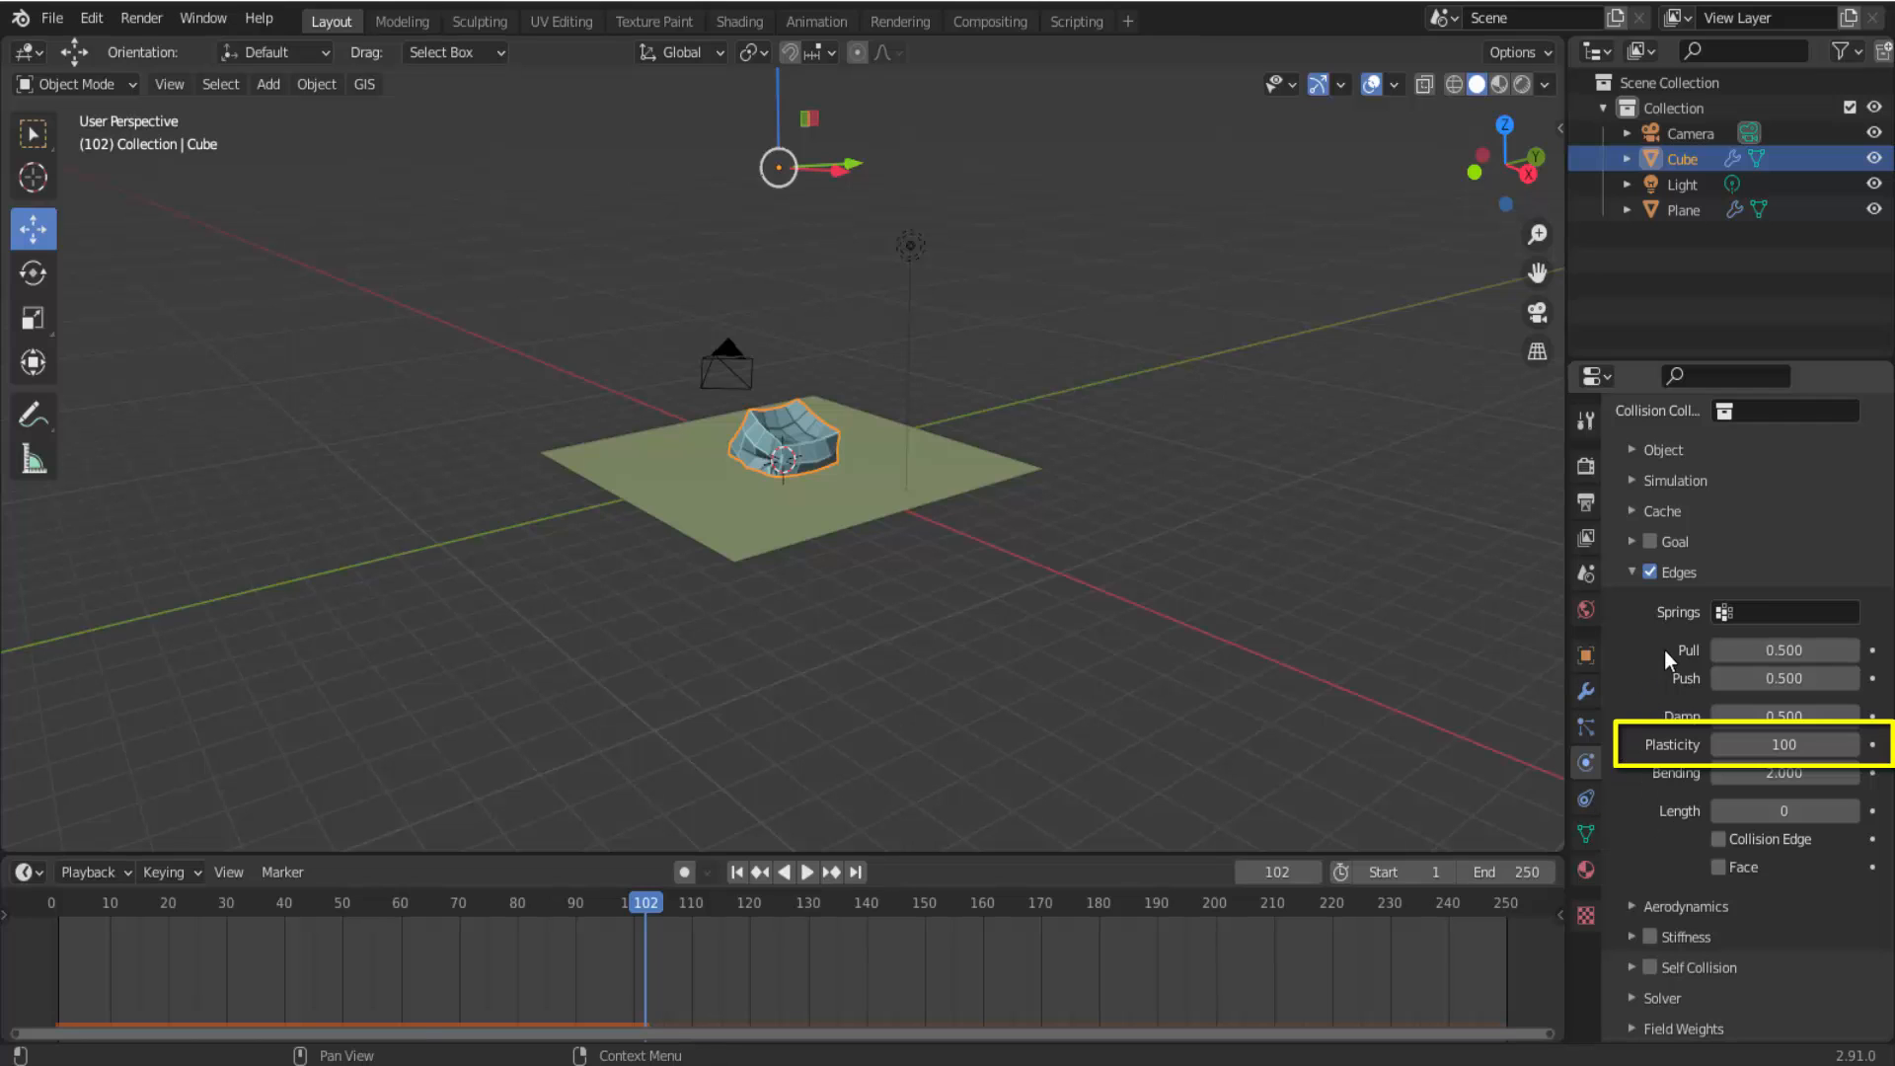
pyautogui.click(738, 873)
pyautogui.click(808, 873)
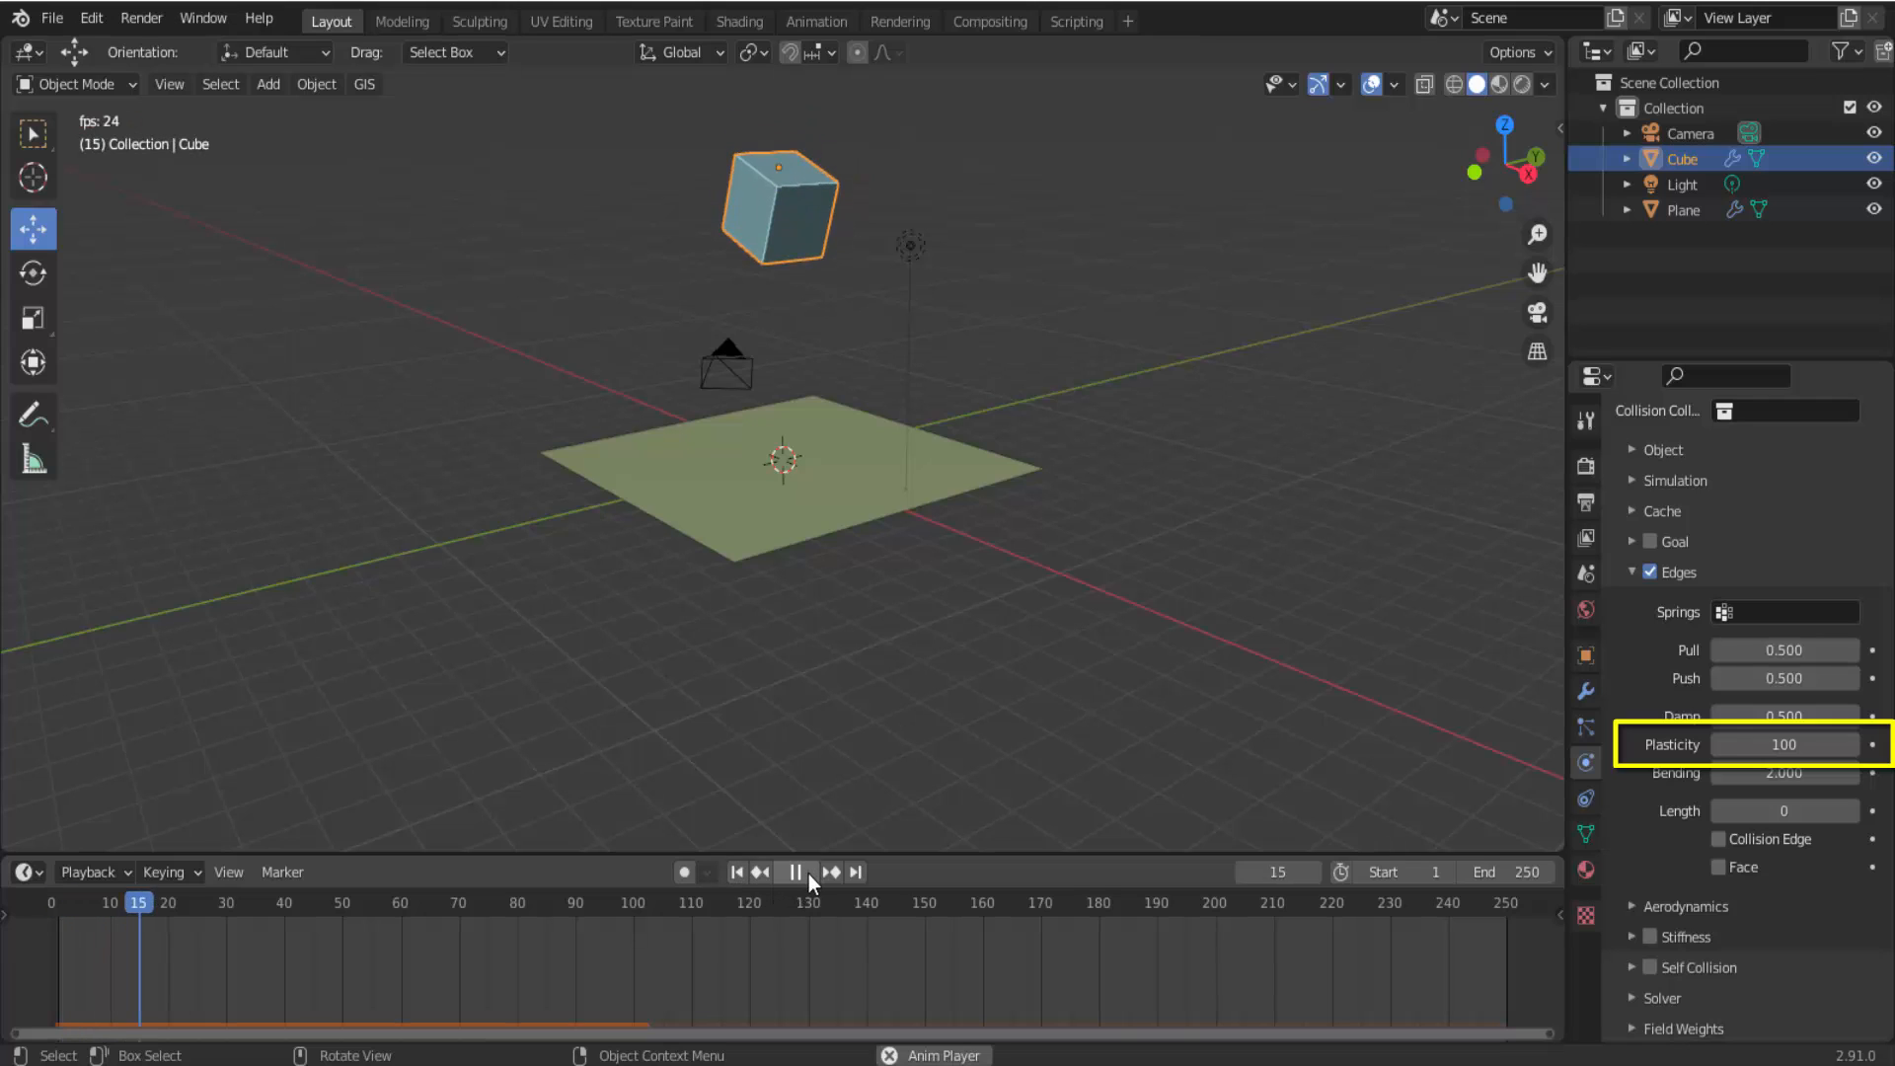
pyautogui.click(807, 873)
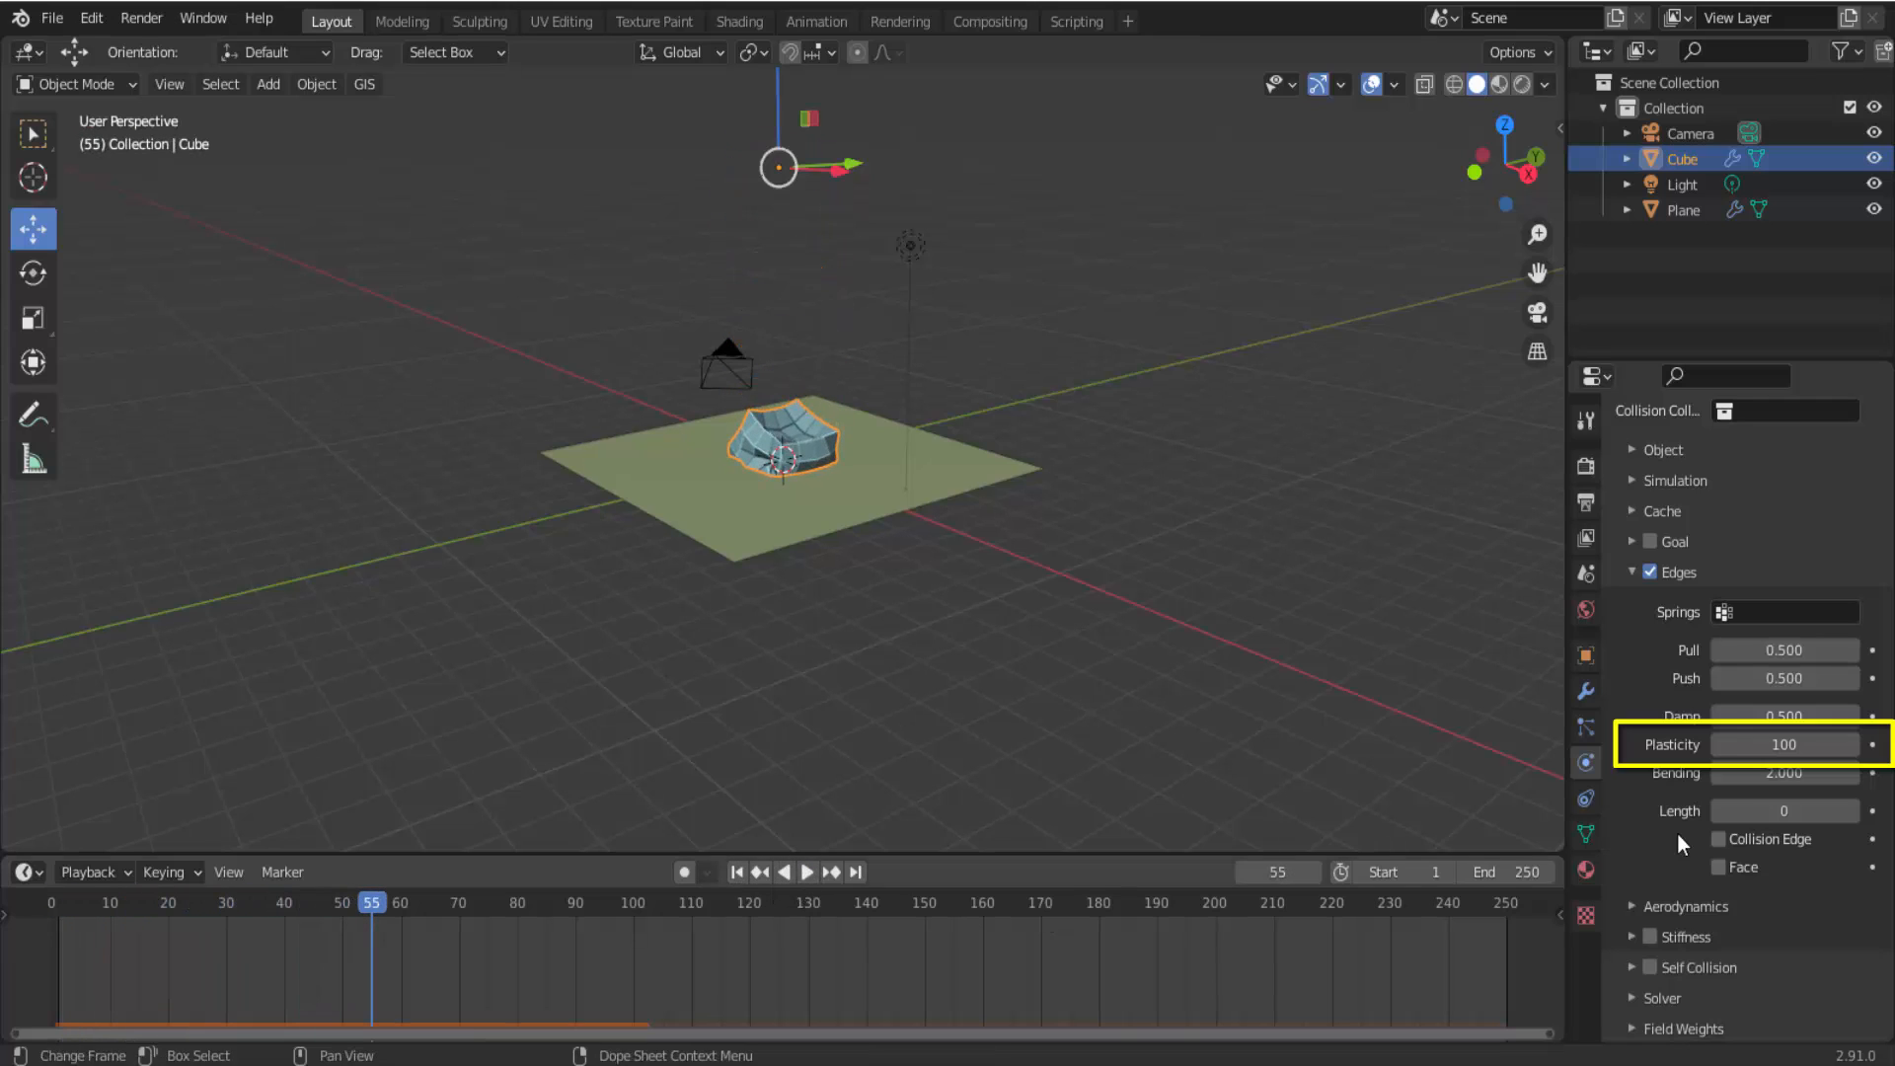
# Set the soft body's Plasticity to 0, replay the fall from the first frame, and return to the start.
pyautogui.click(1785, 745)
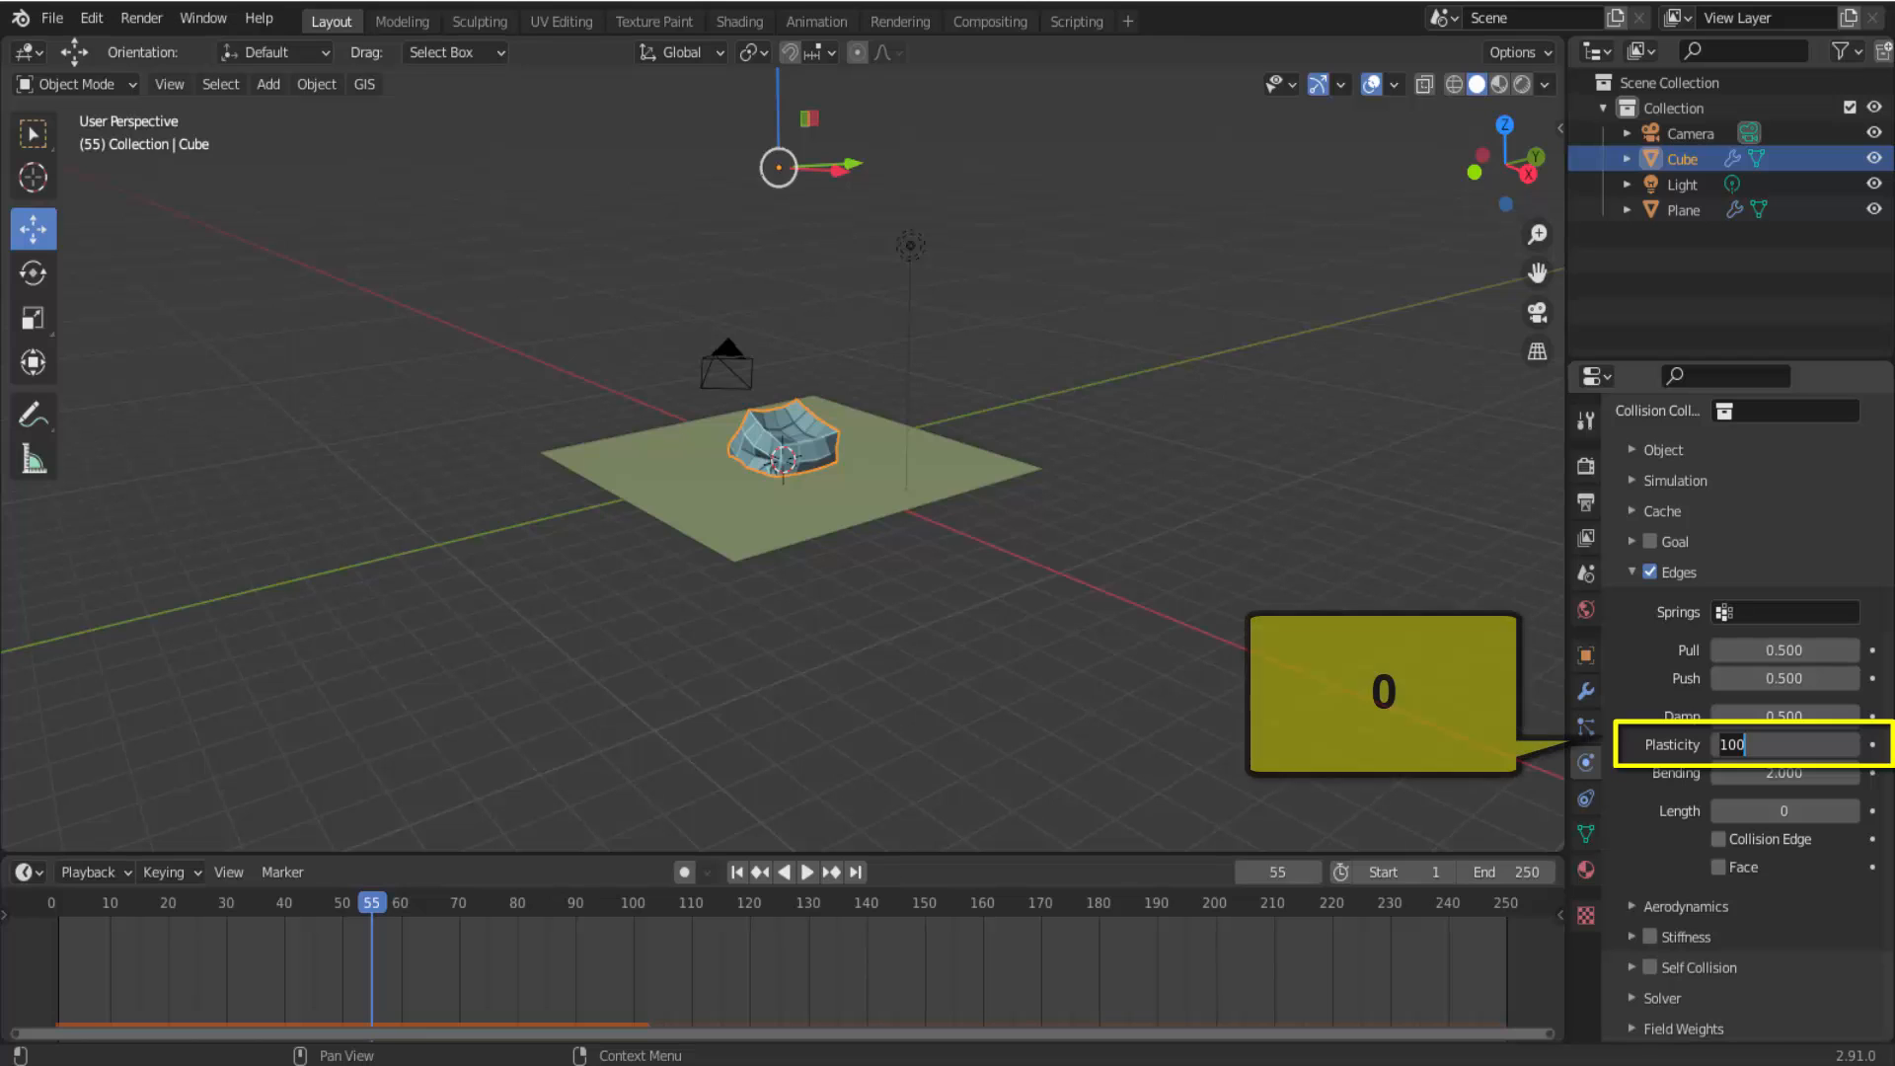
pyautogui.write('0')
pyautogui.press('Return')
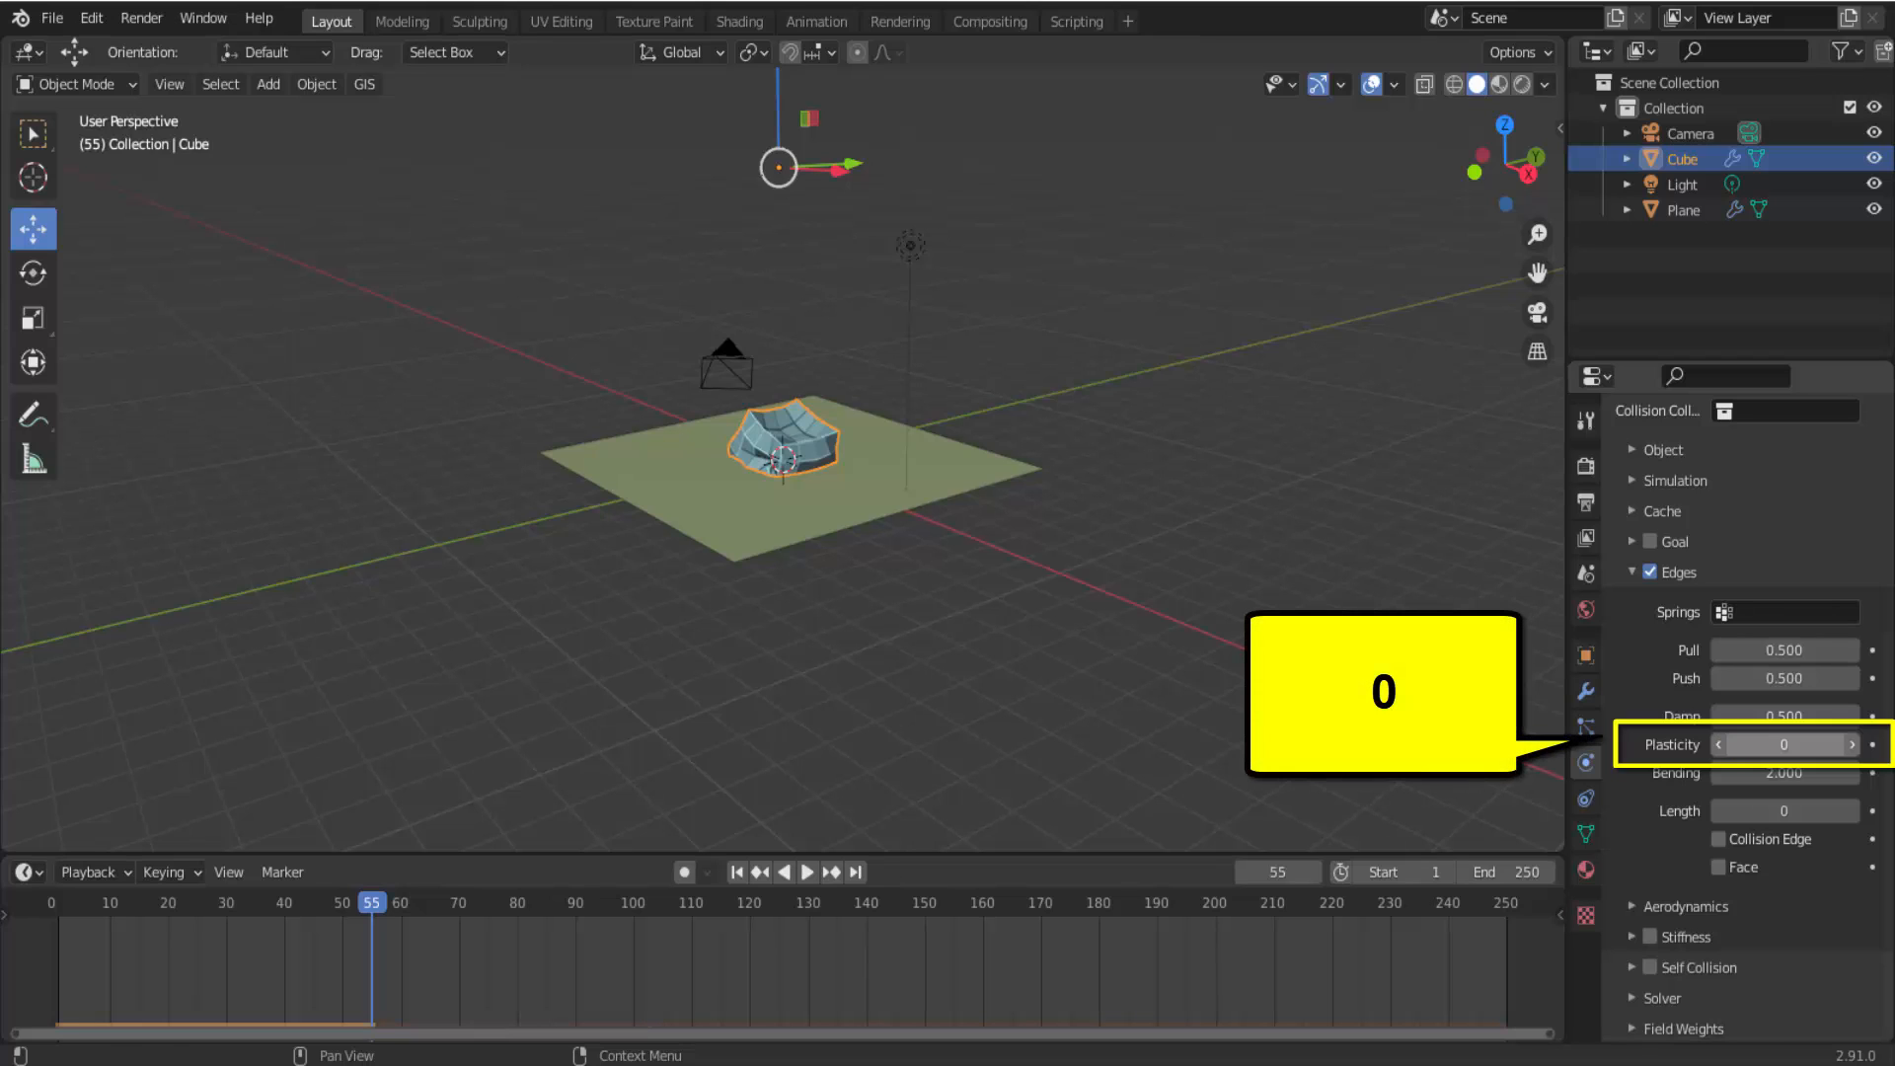
pyautogui.click(737, 873)
pyautogui.click(806, 872)
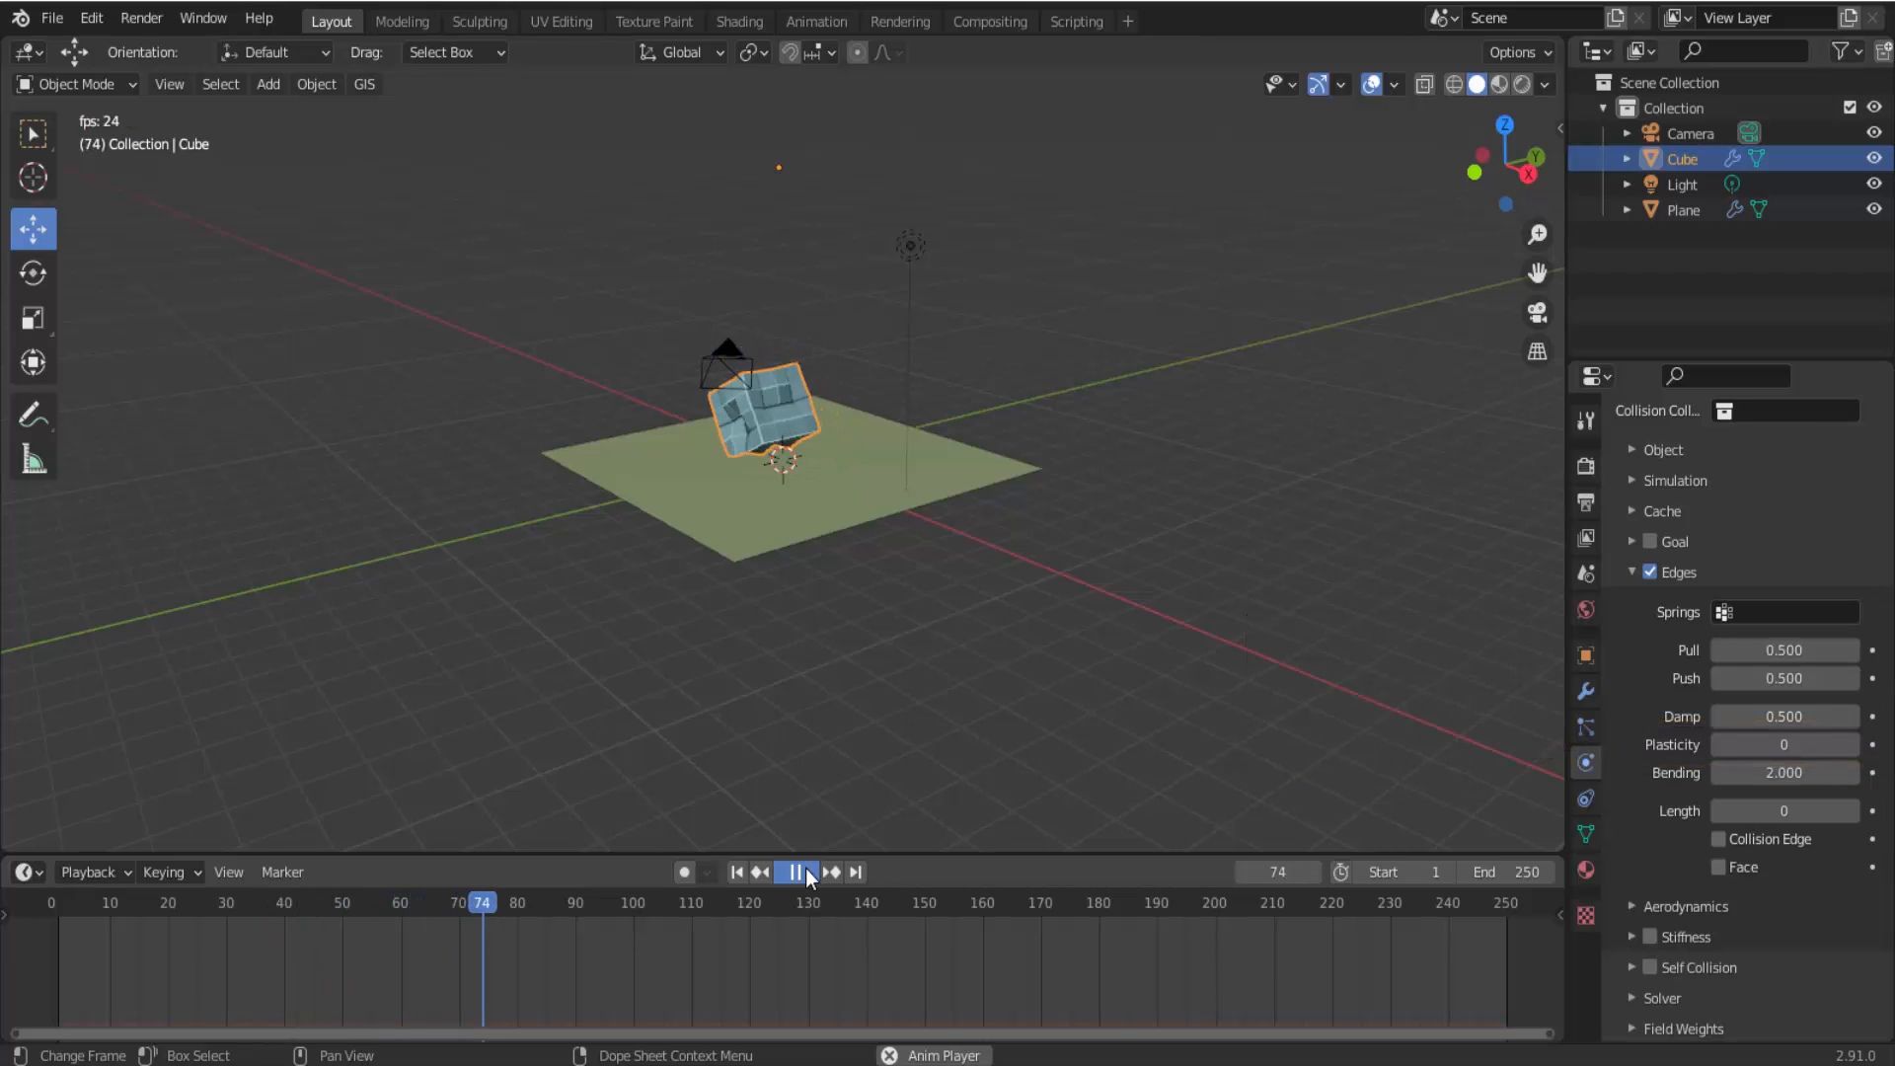
pyautogui.click(790, 872)
pyautogui.click(737, 873)
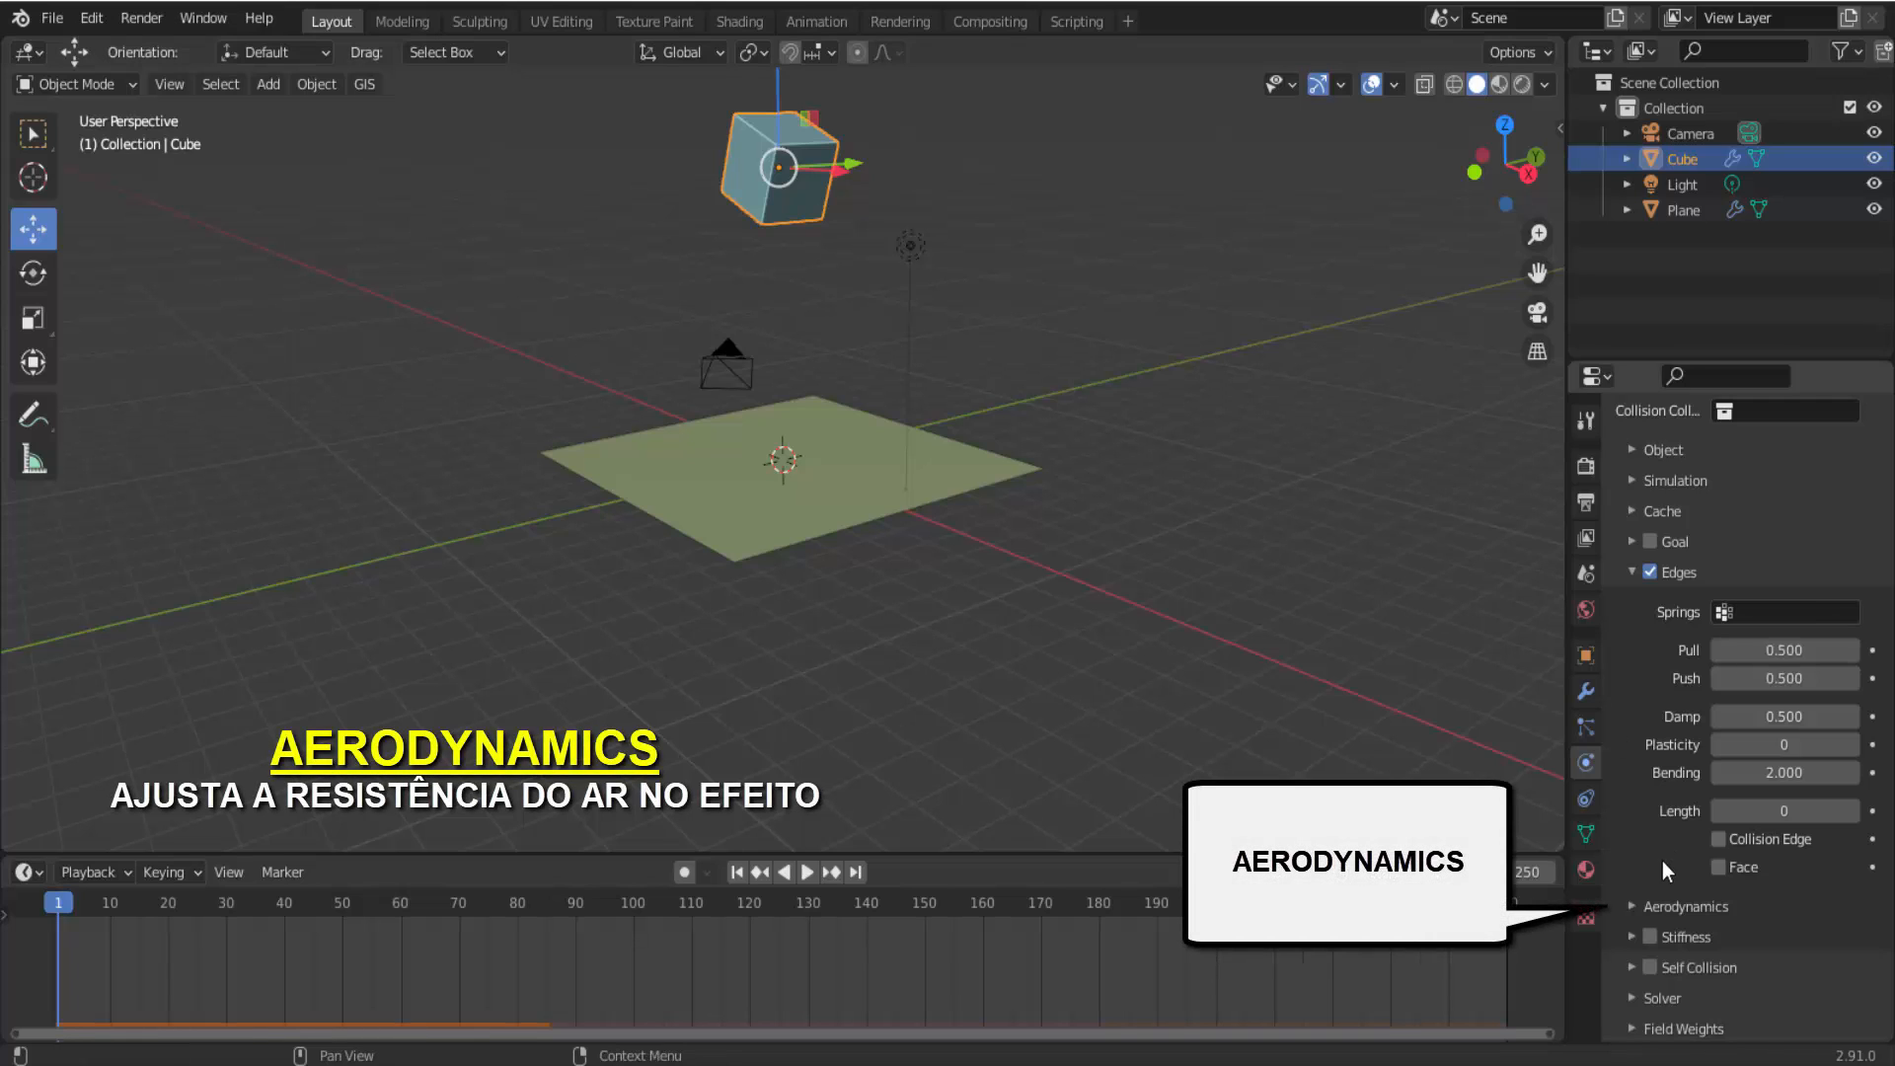
# Expand the soft body's Aerodynamics settings and play the fall with the current Factor.
pyautogui.click(1633, 908)
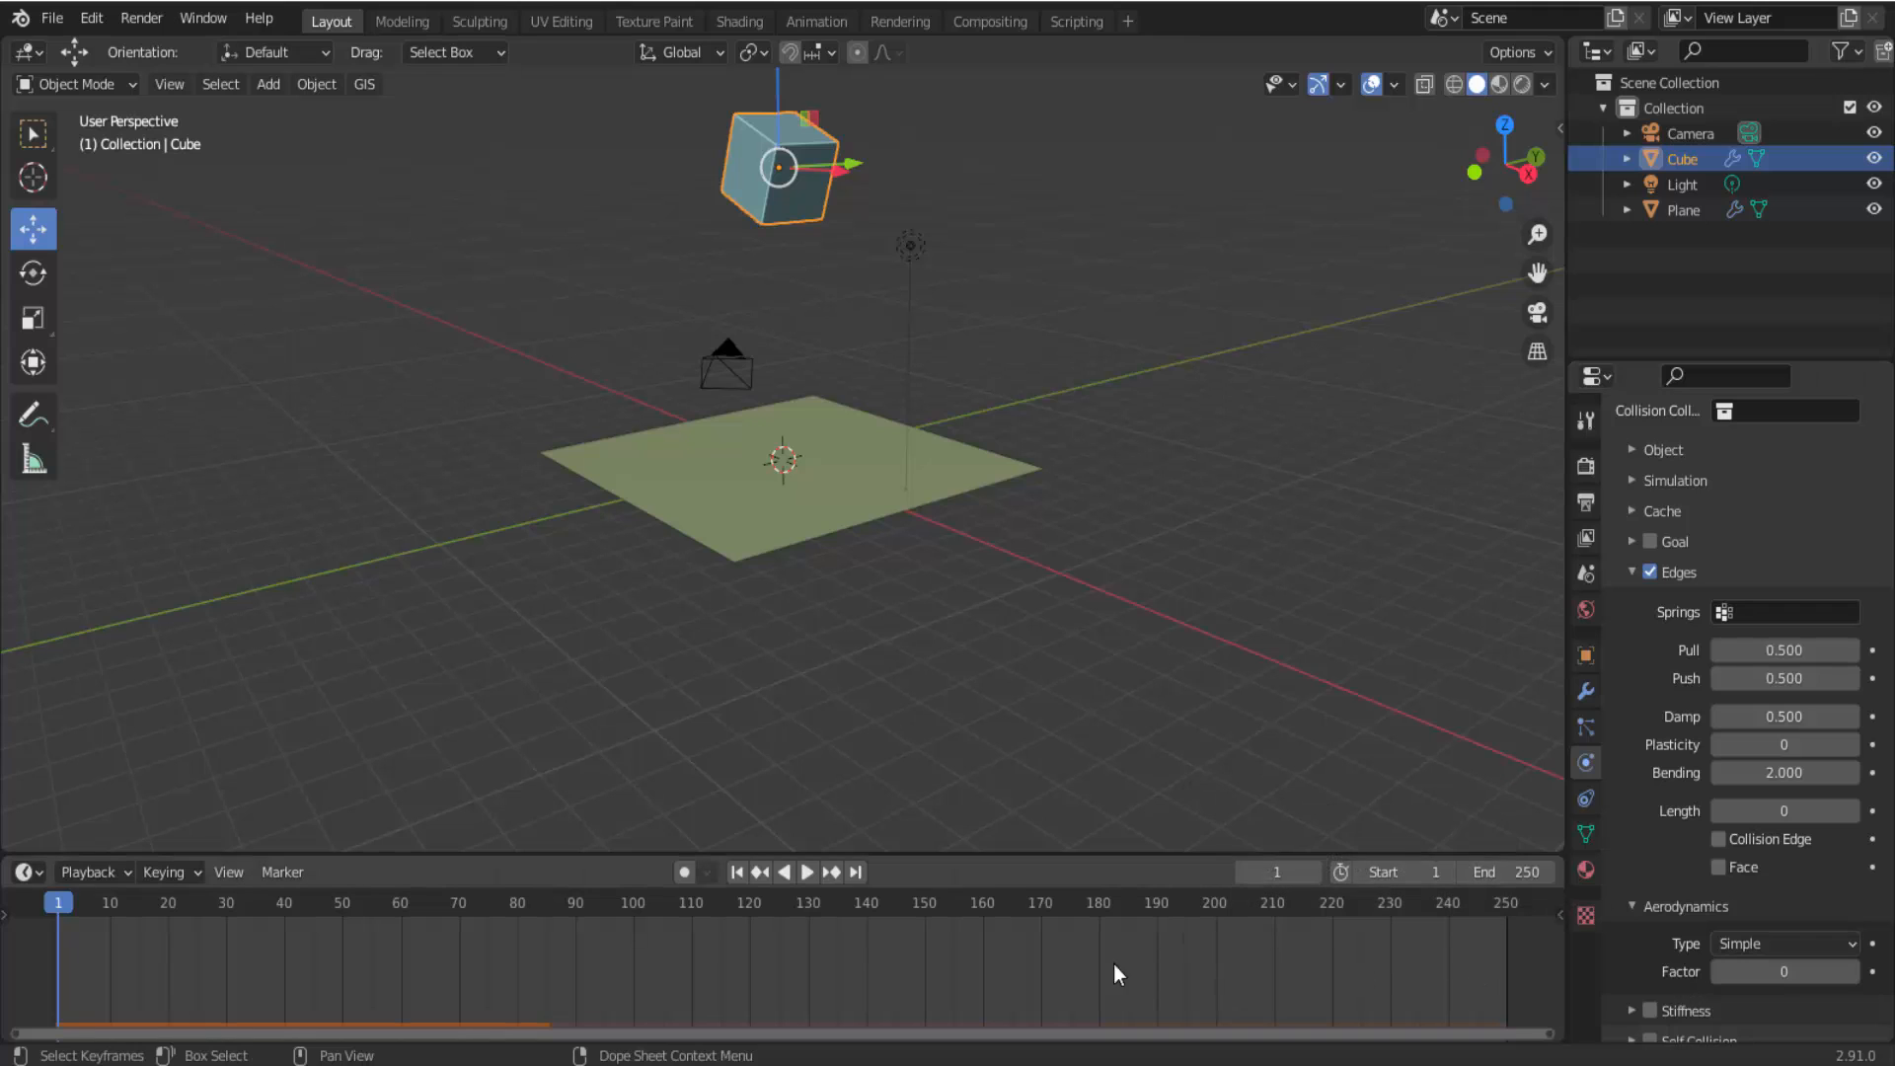
pyautogui.click(808, 873)
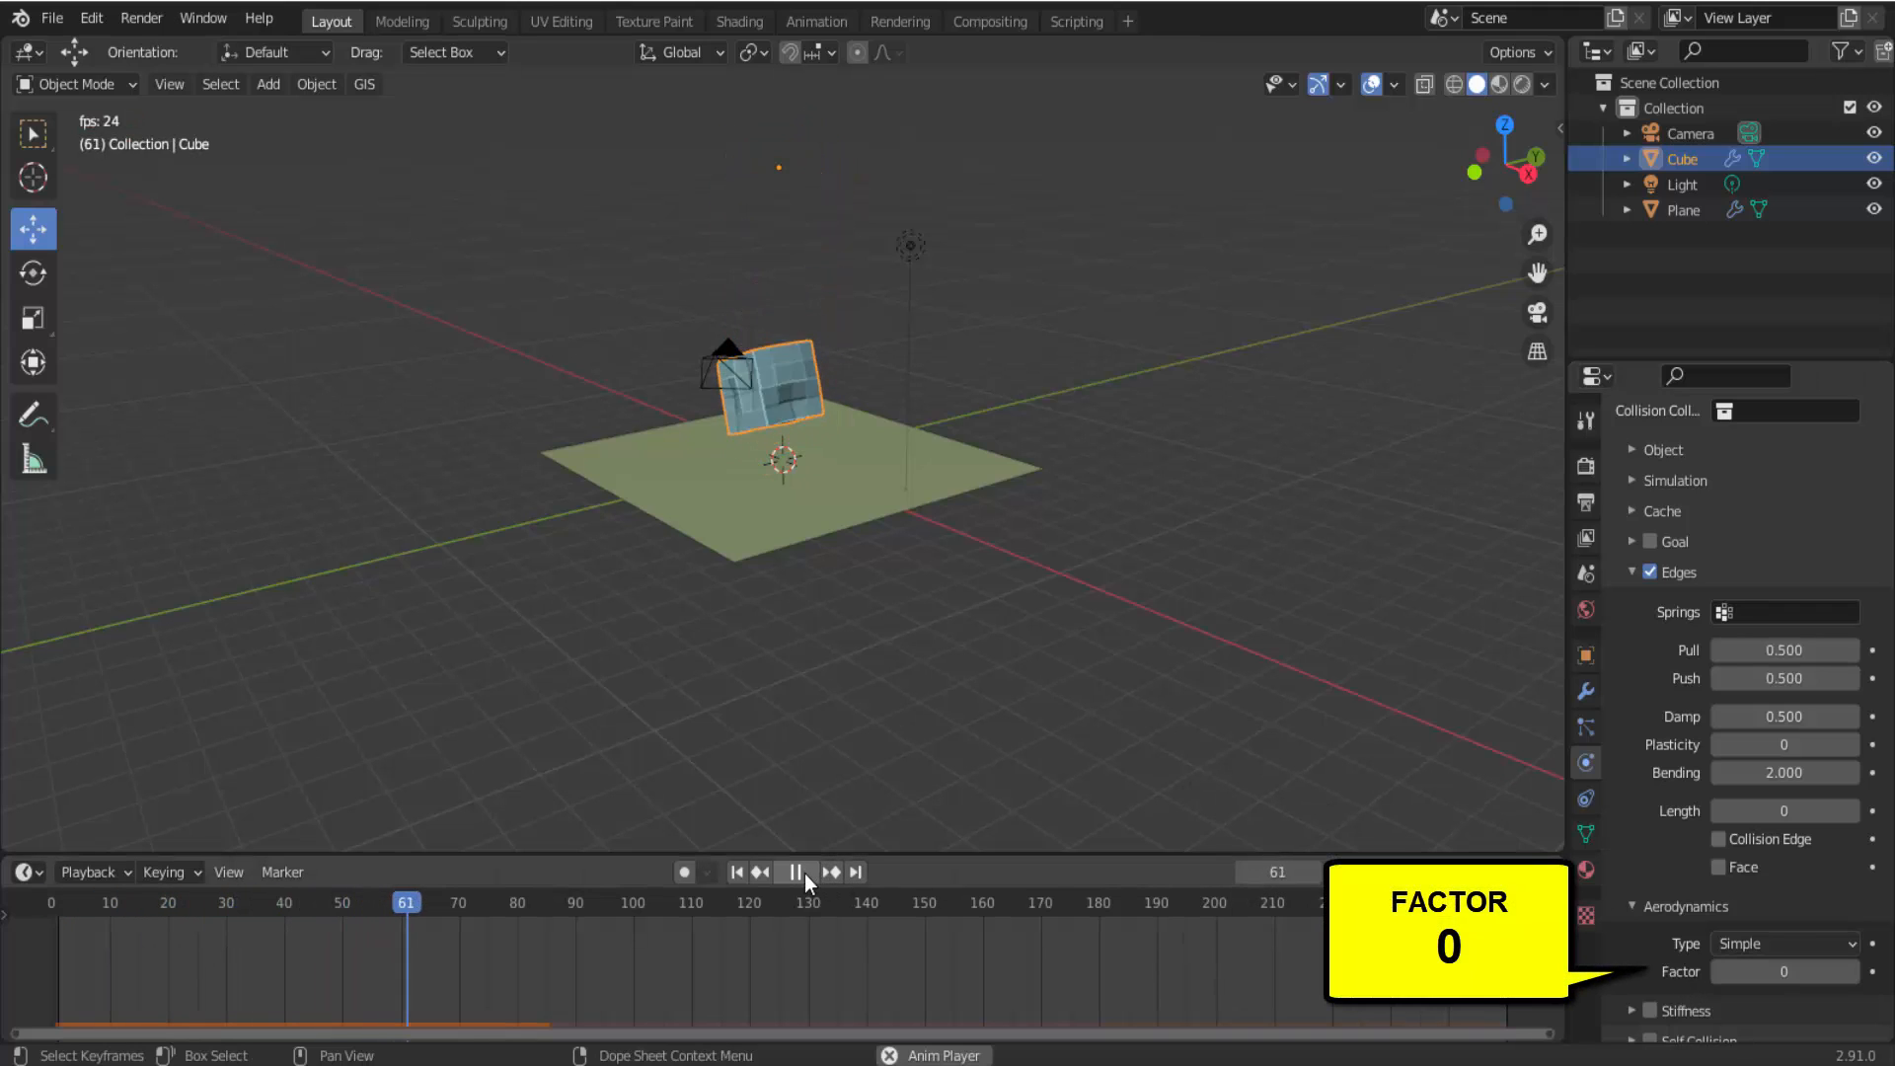
pyautogui.click(804, 873)
# Test the fall from the first frame with an Aerodynamics Factor of 5000, and reset the Factor to 0.
pyautogui.click(1772, 975)
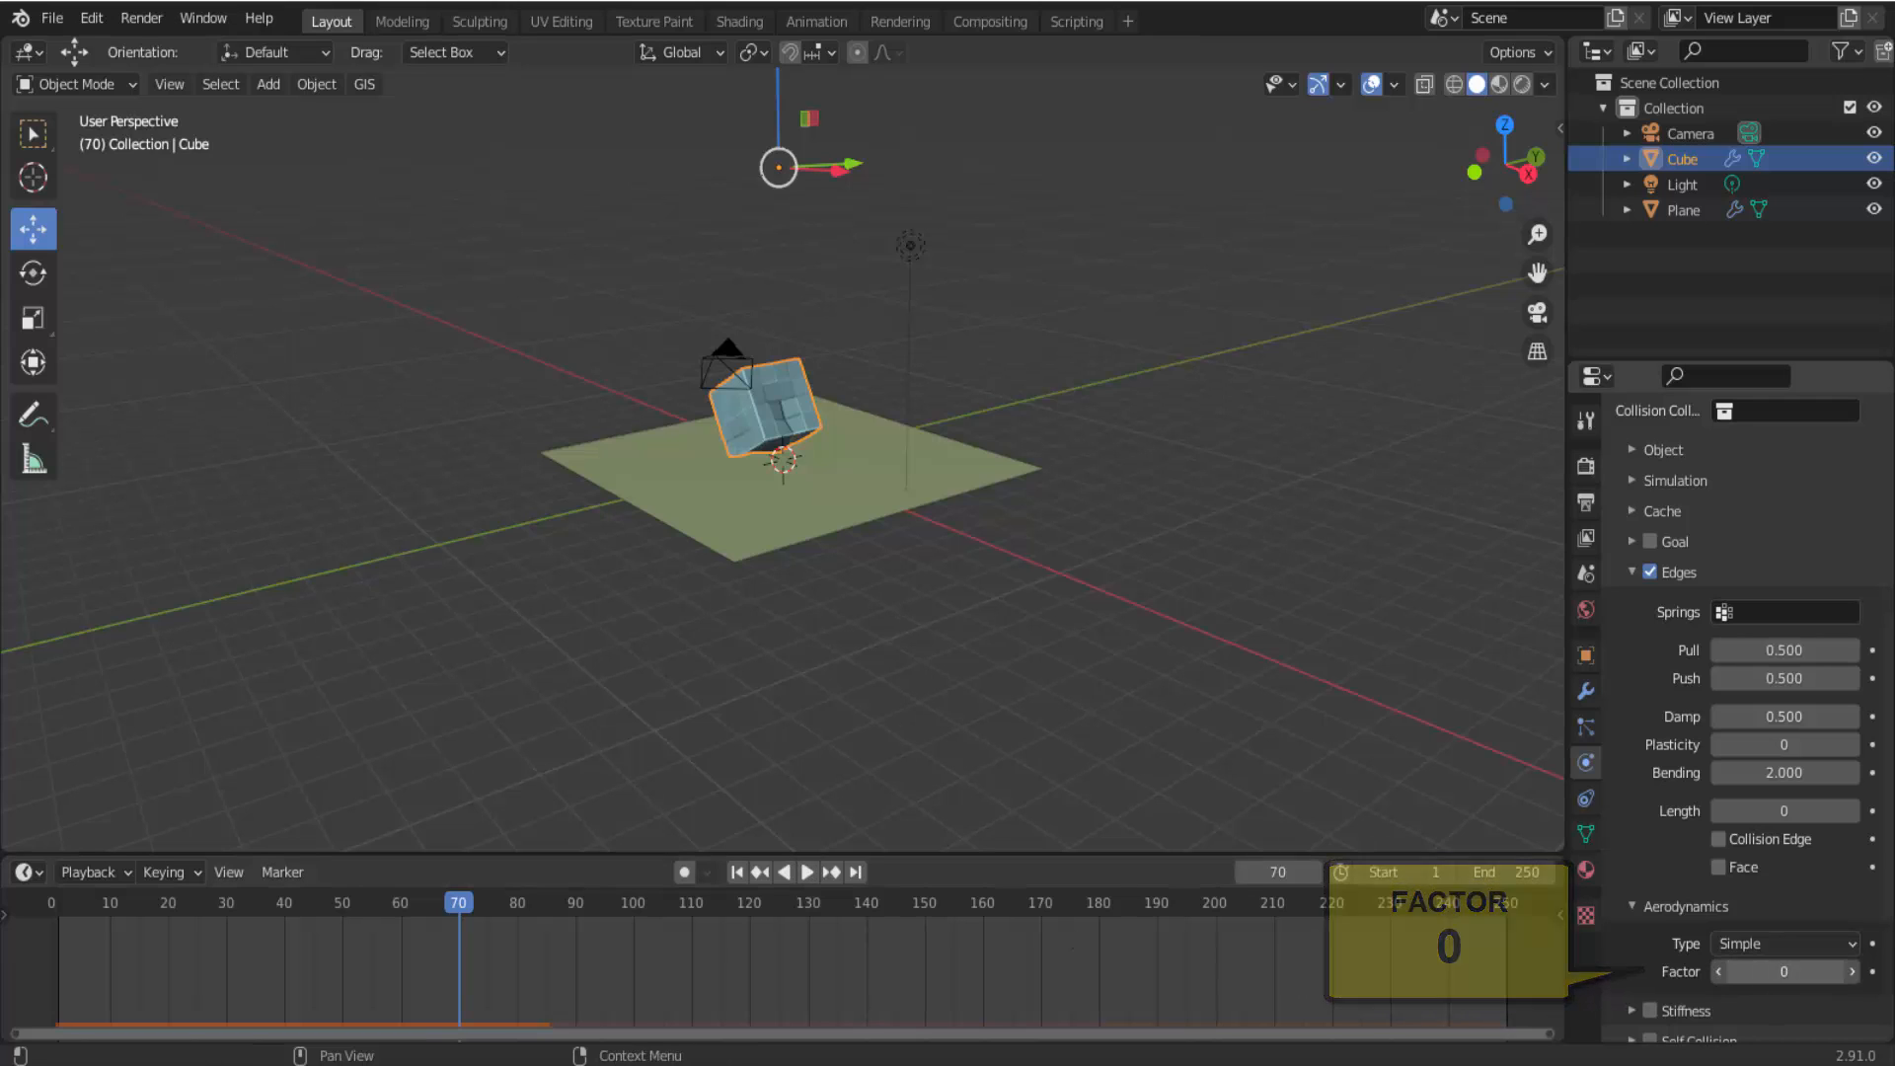
pyautogui.write('5000')
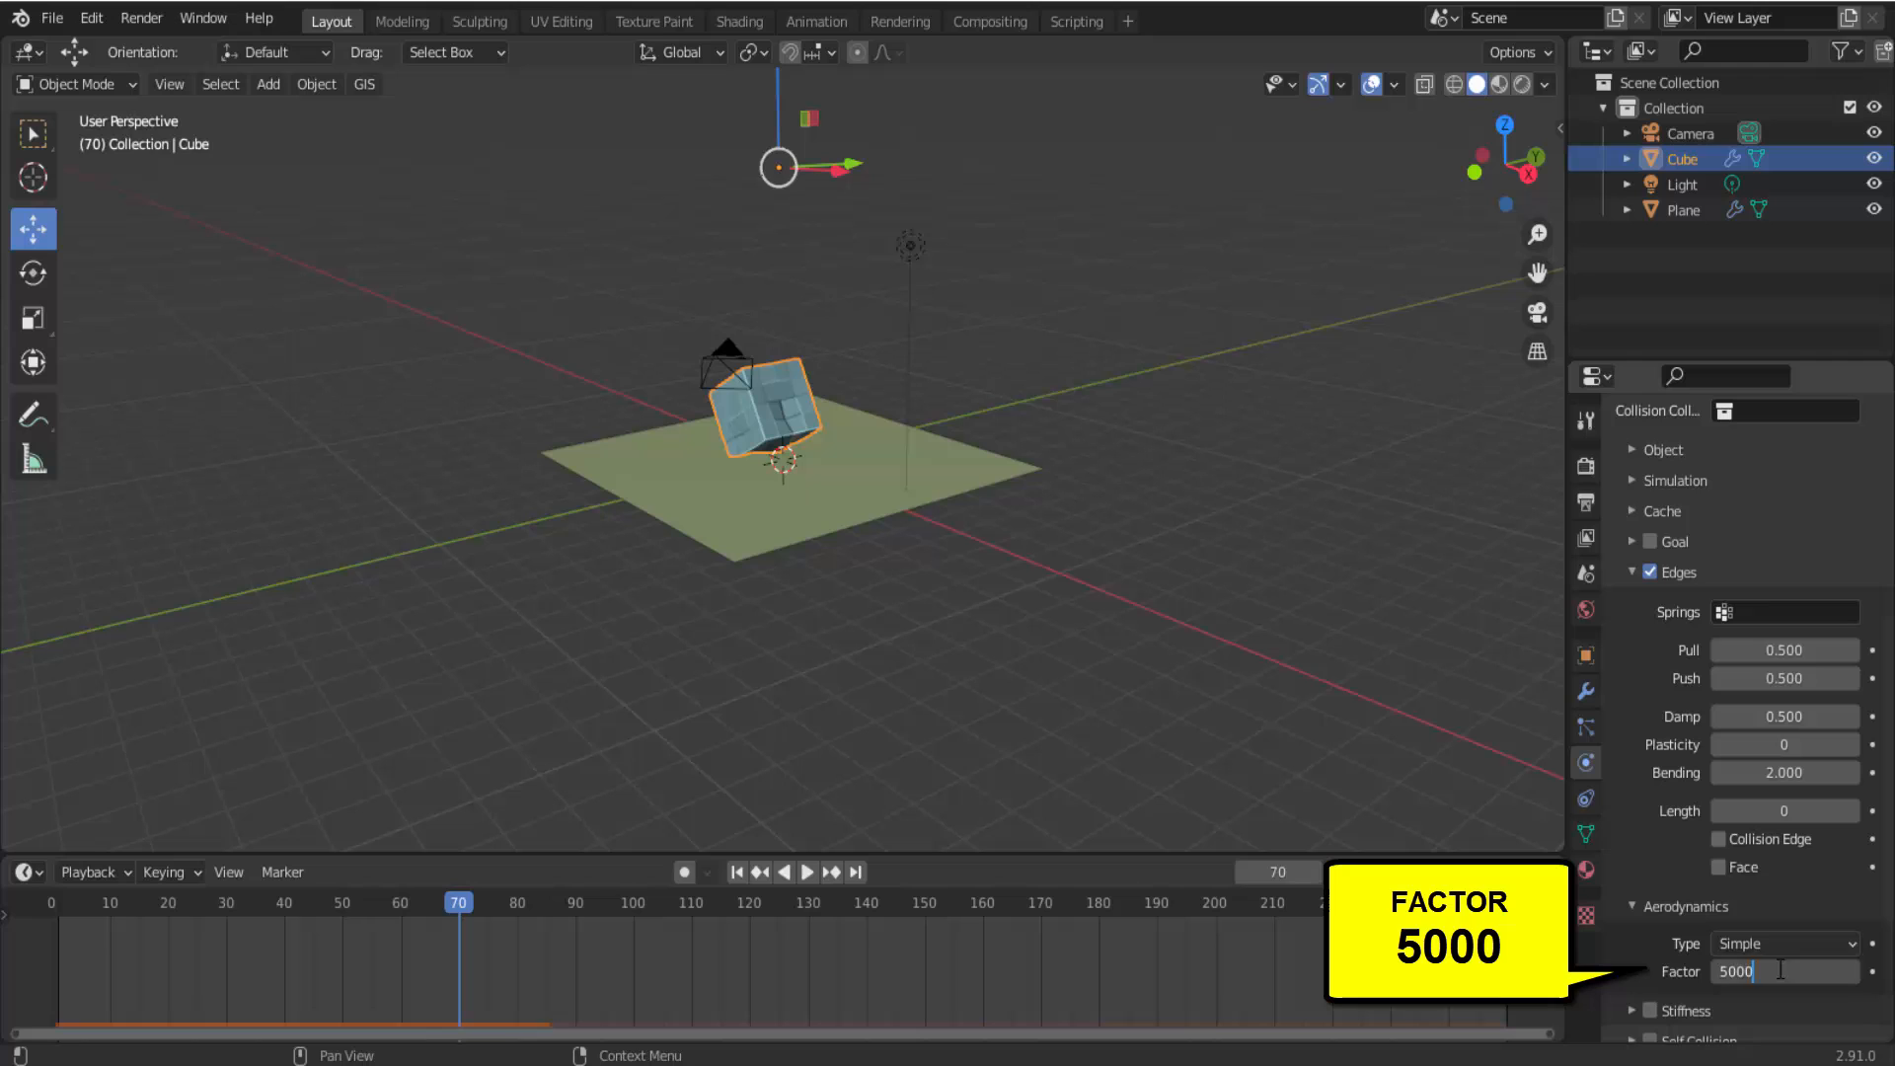
pyautogui.press('Return')
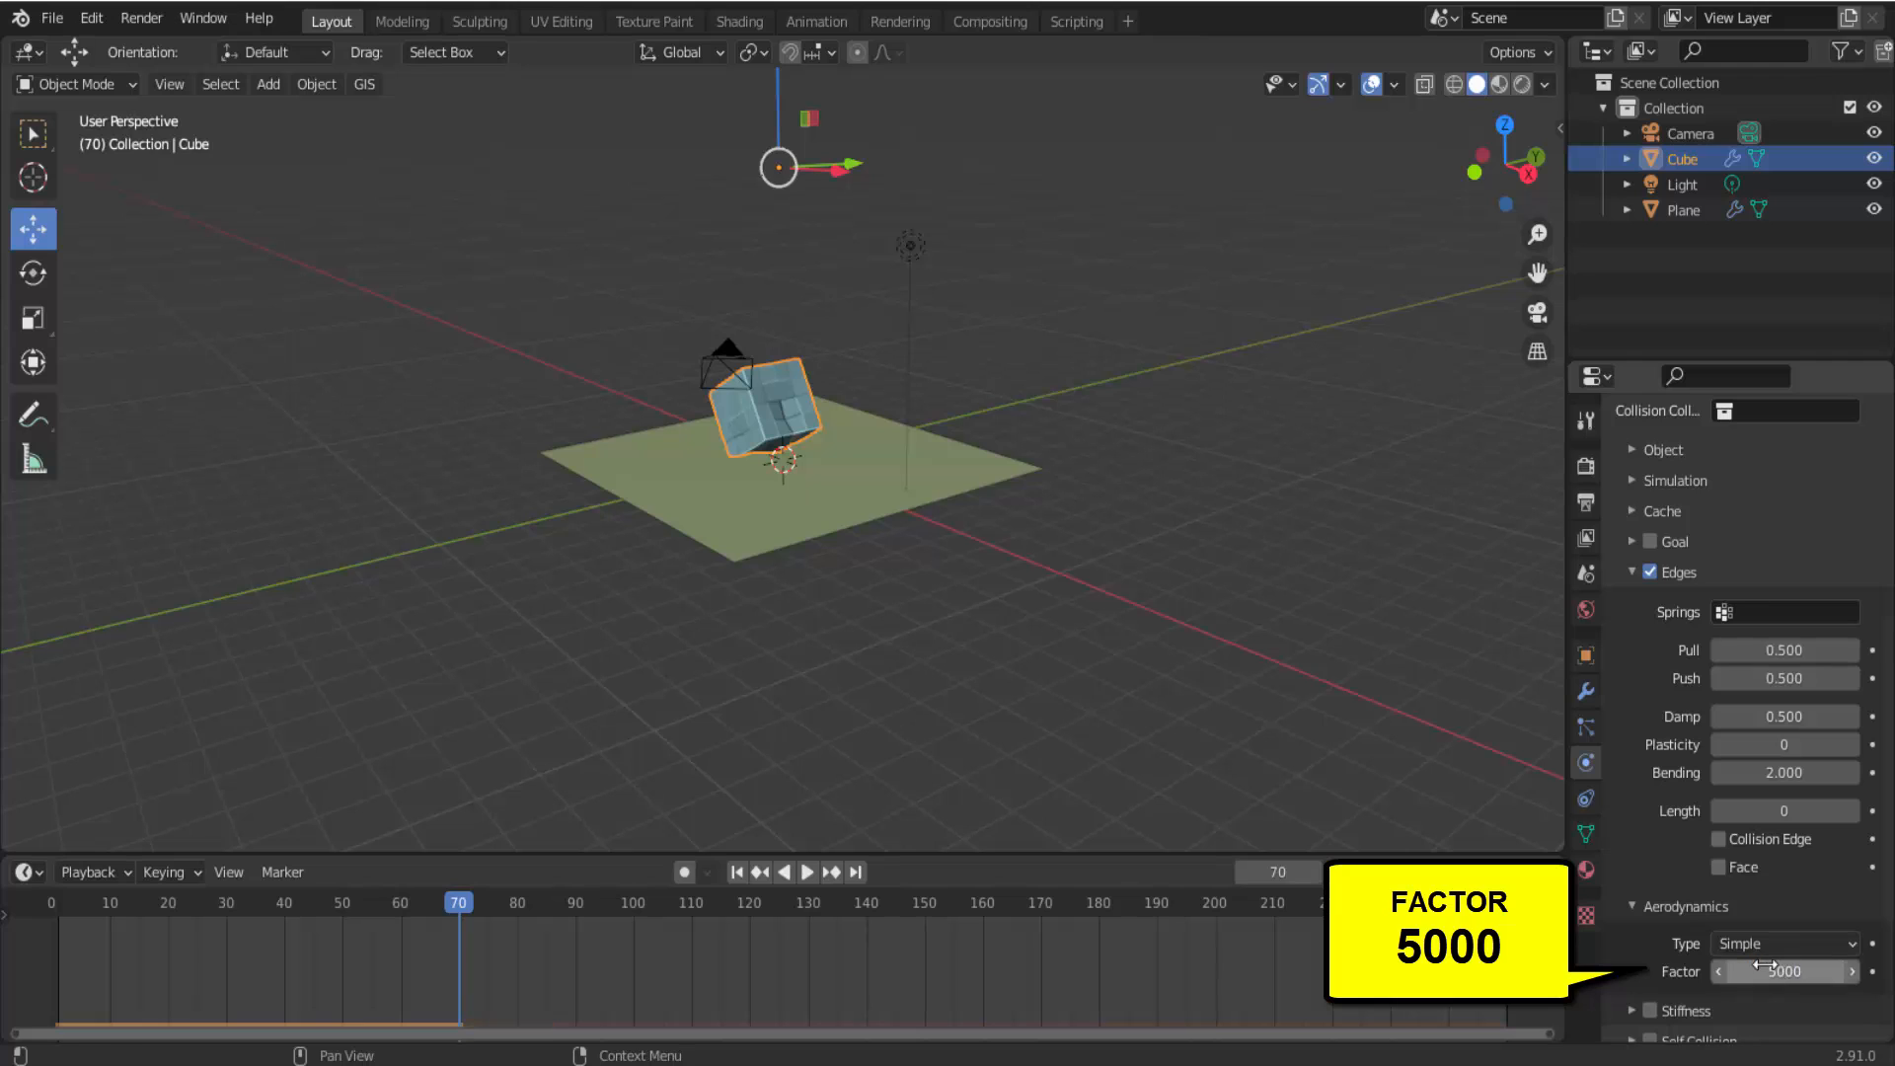
pyautogui.click(737, 872)
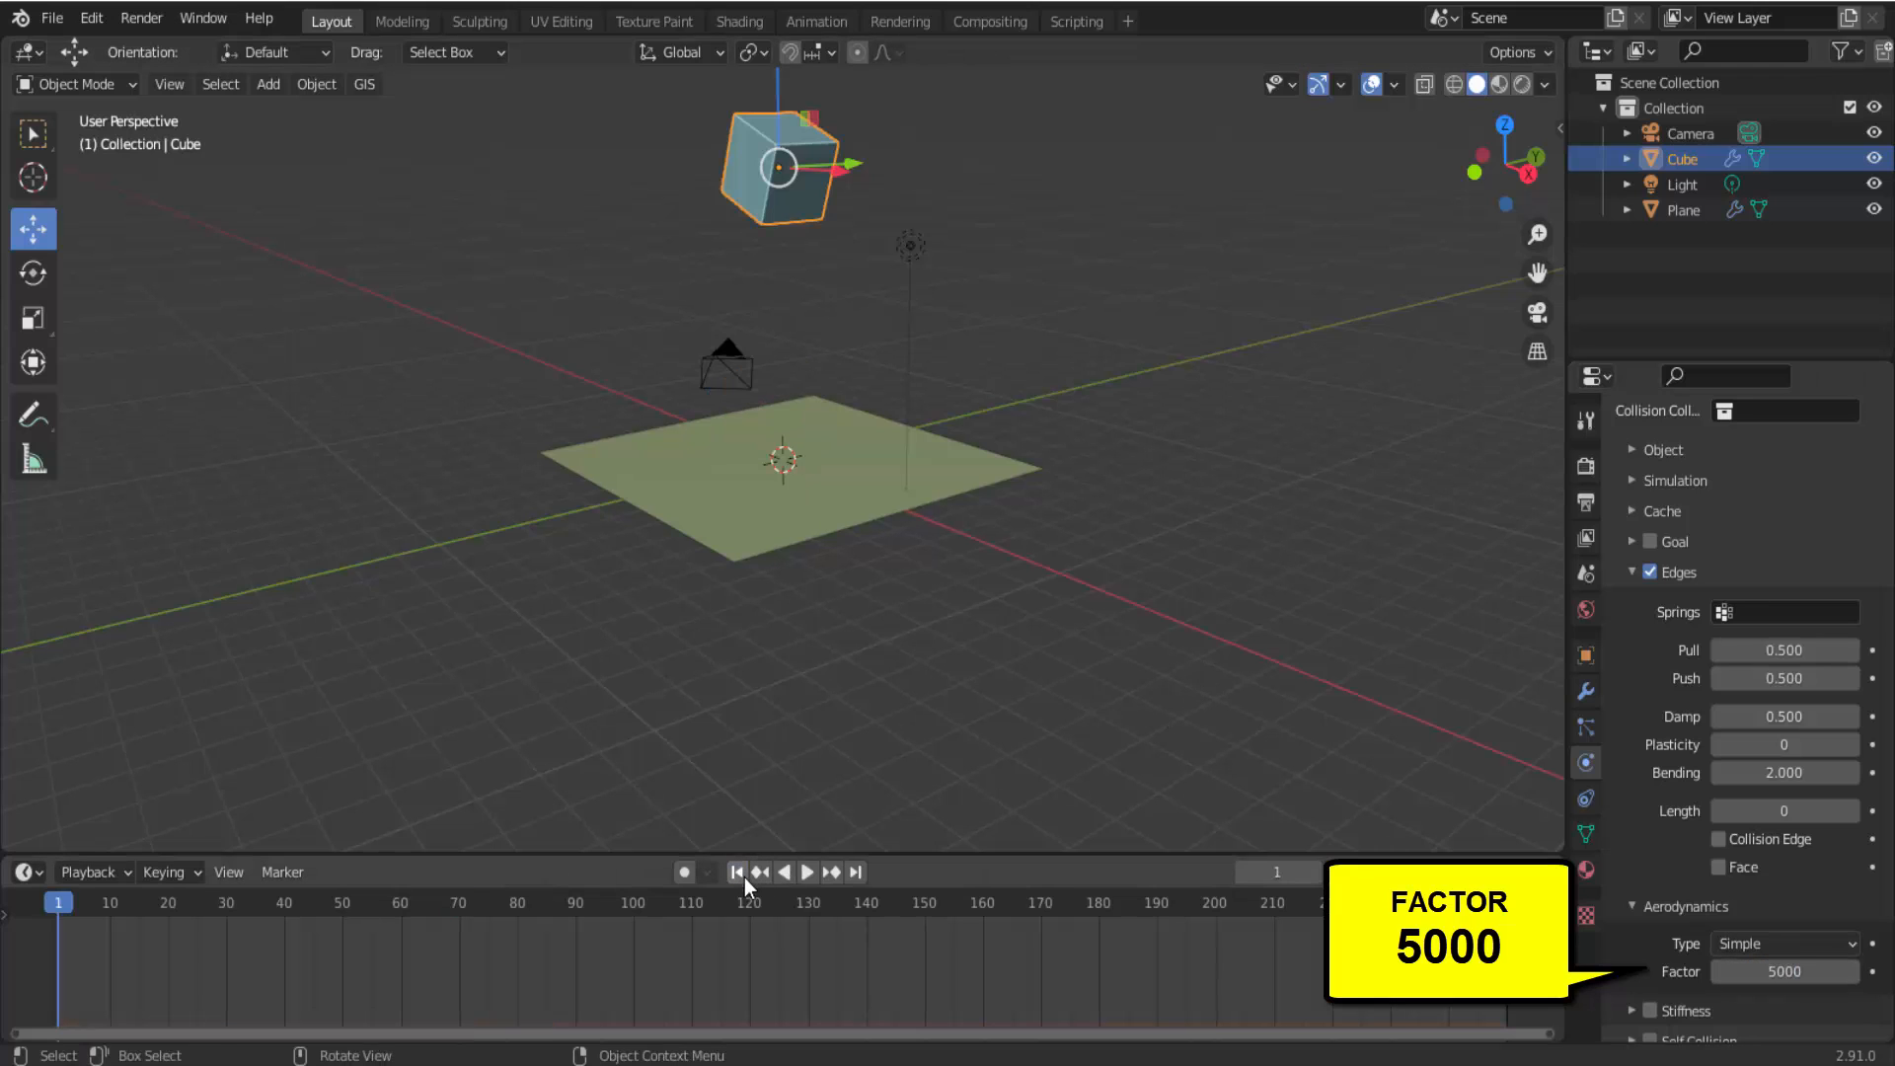
pyautogui.click(809, 879)
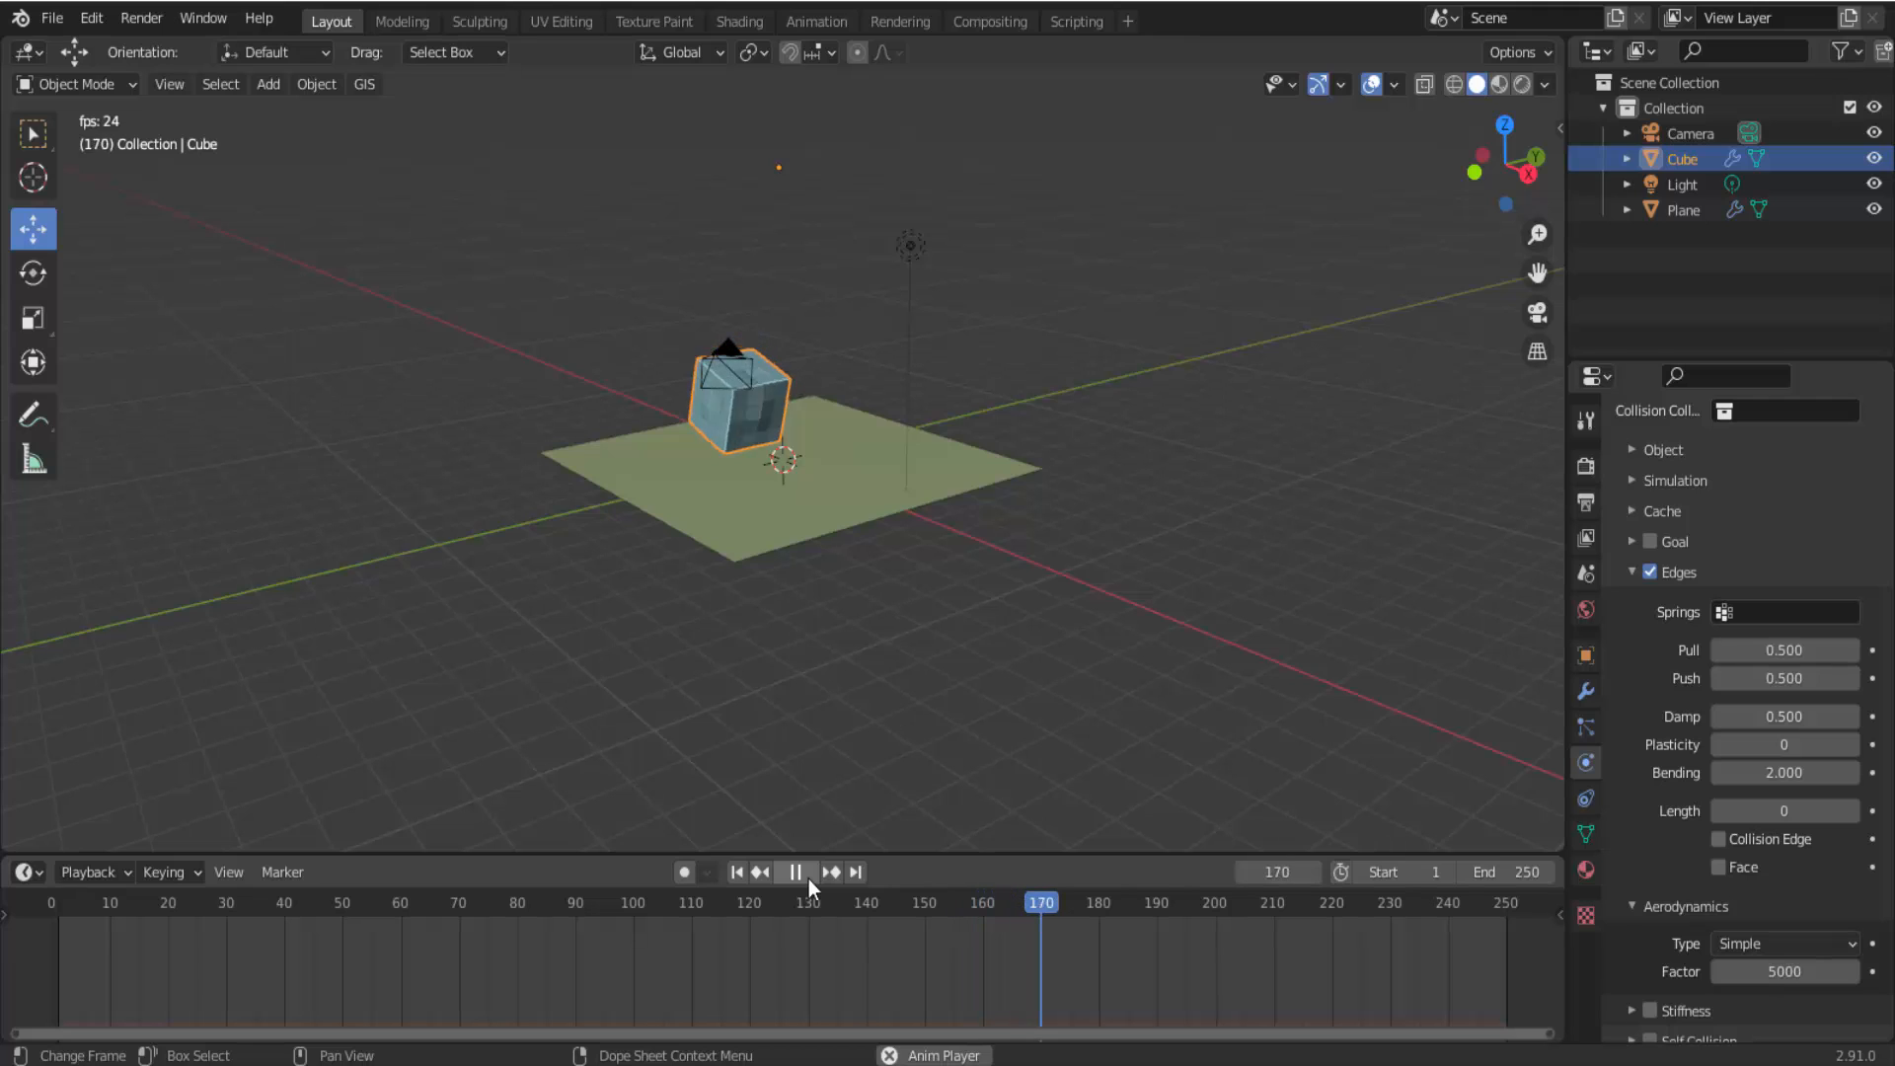
pyautogui.click(806, 875)
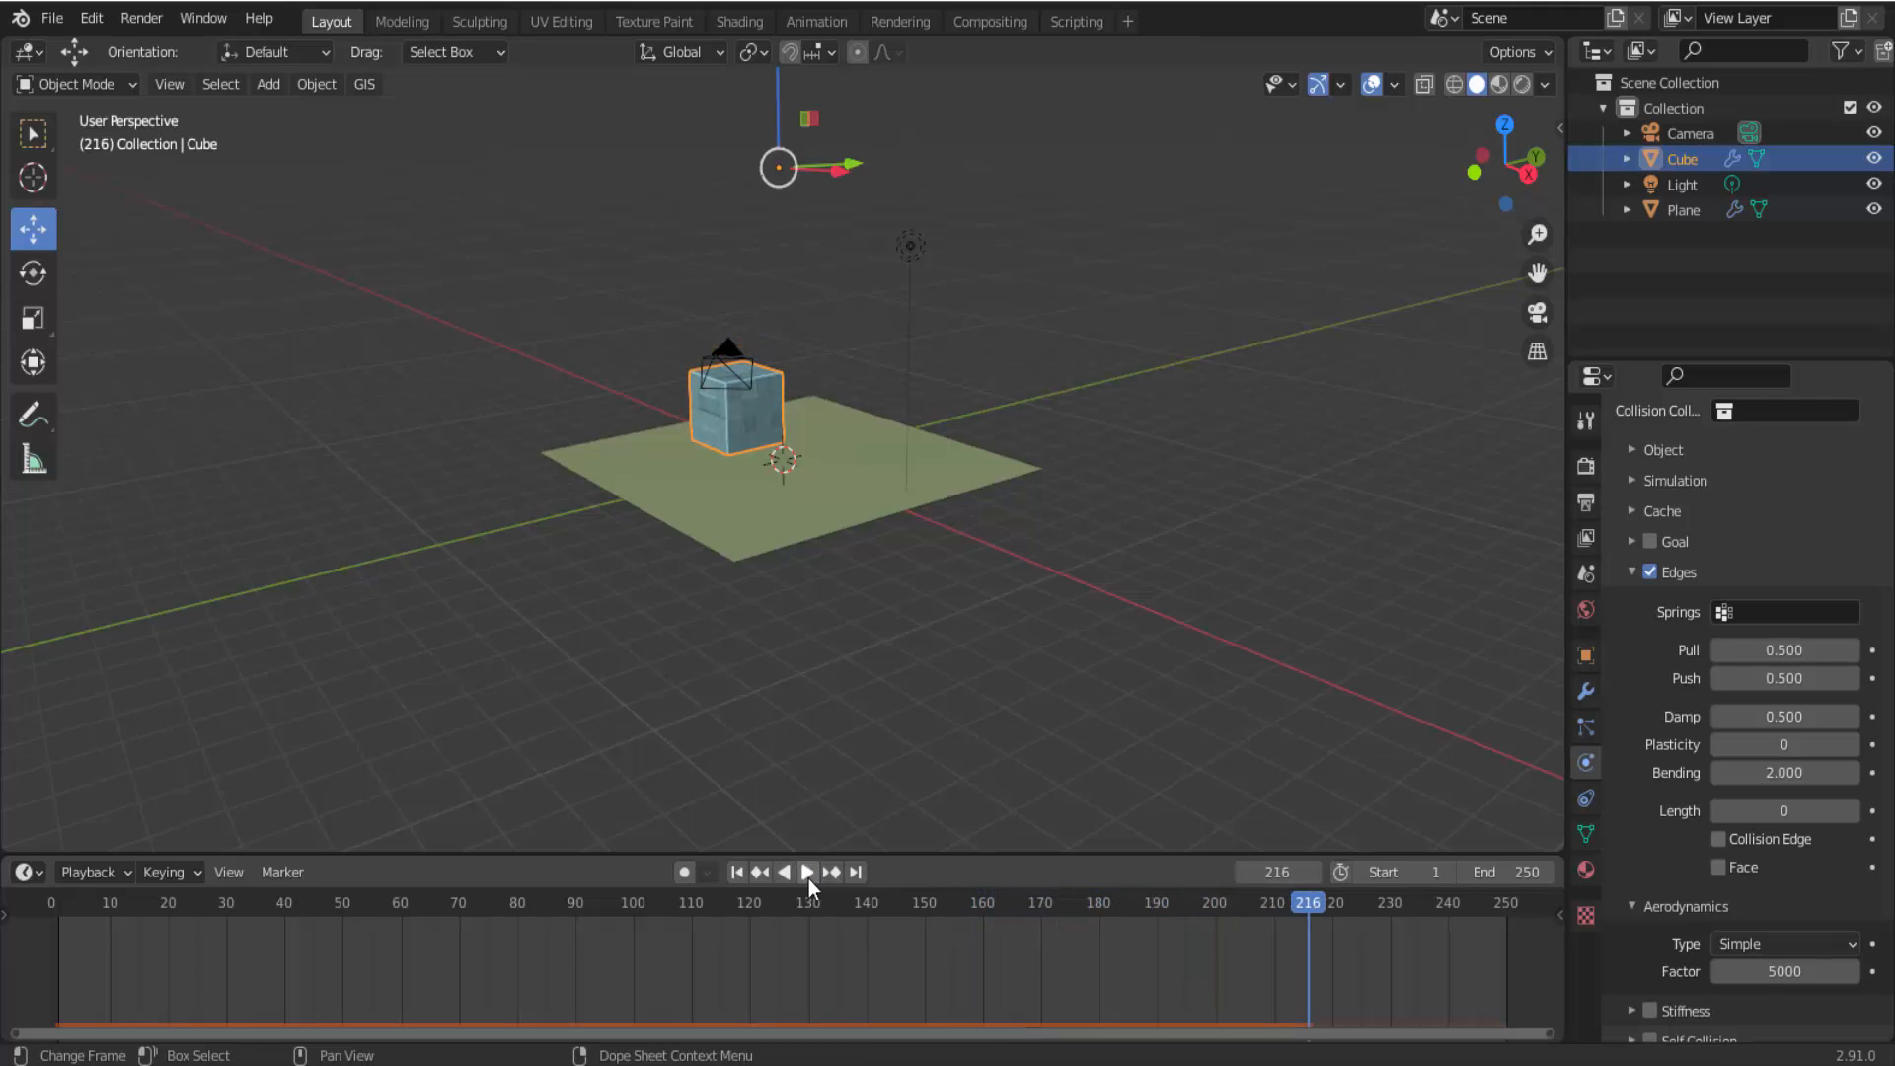
pyautogui.click(738, 873)
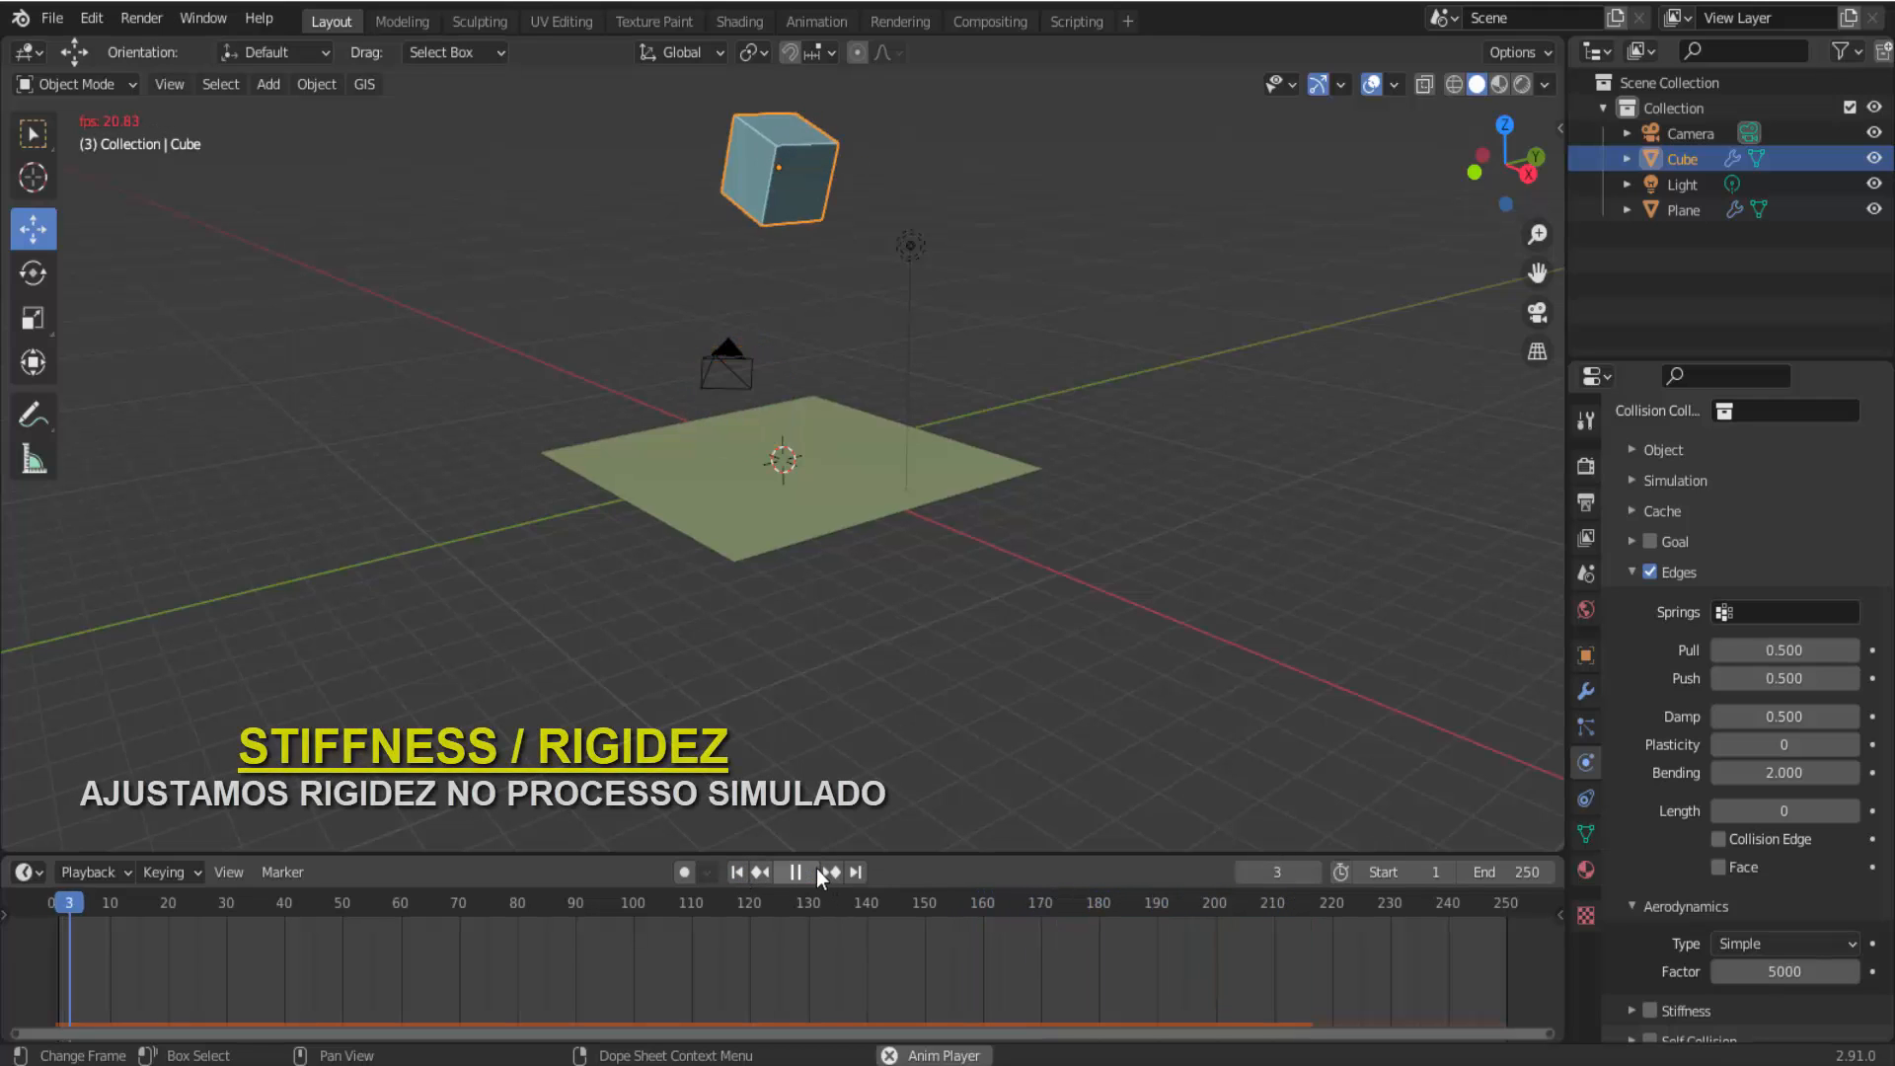
pyautogui.press('BackSpace')
# Enable the soft body's Stiffness with Shear at 1 and play the simulation of the fall.
pyautogui.click(1632, 1011)
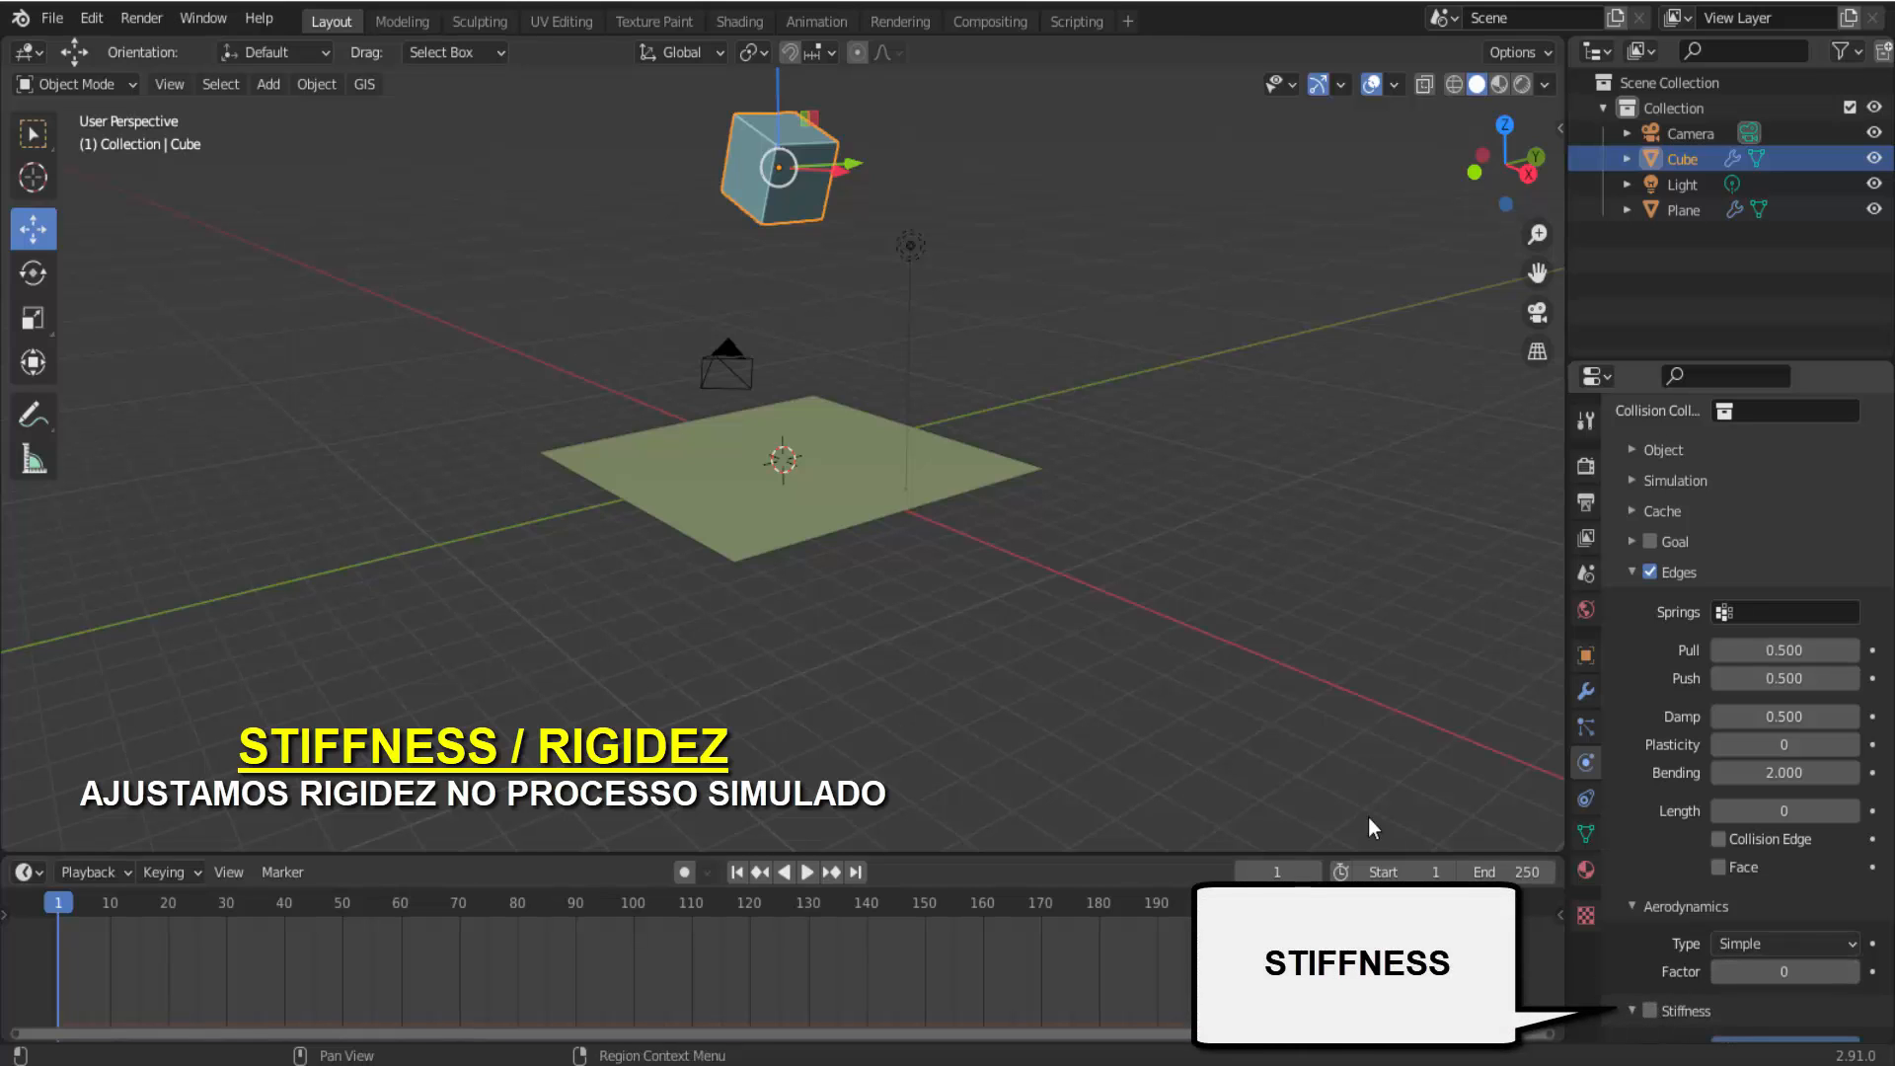
pyautogui.scroll(-1, 843, 364)
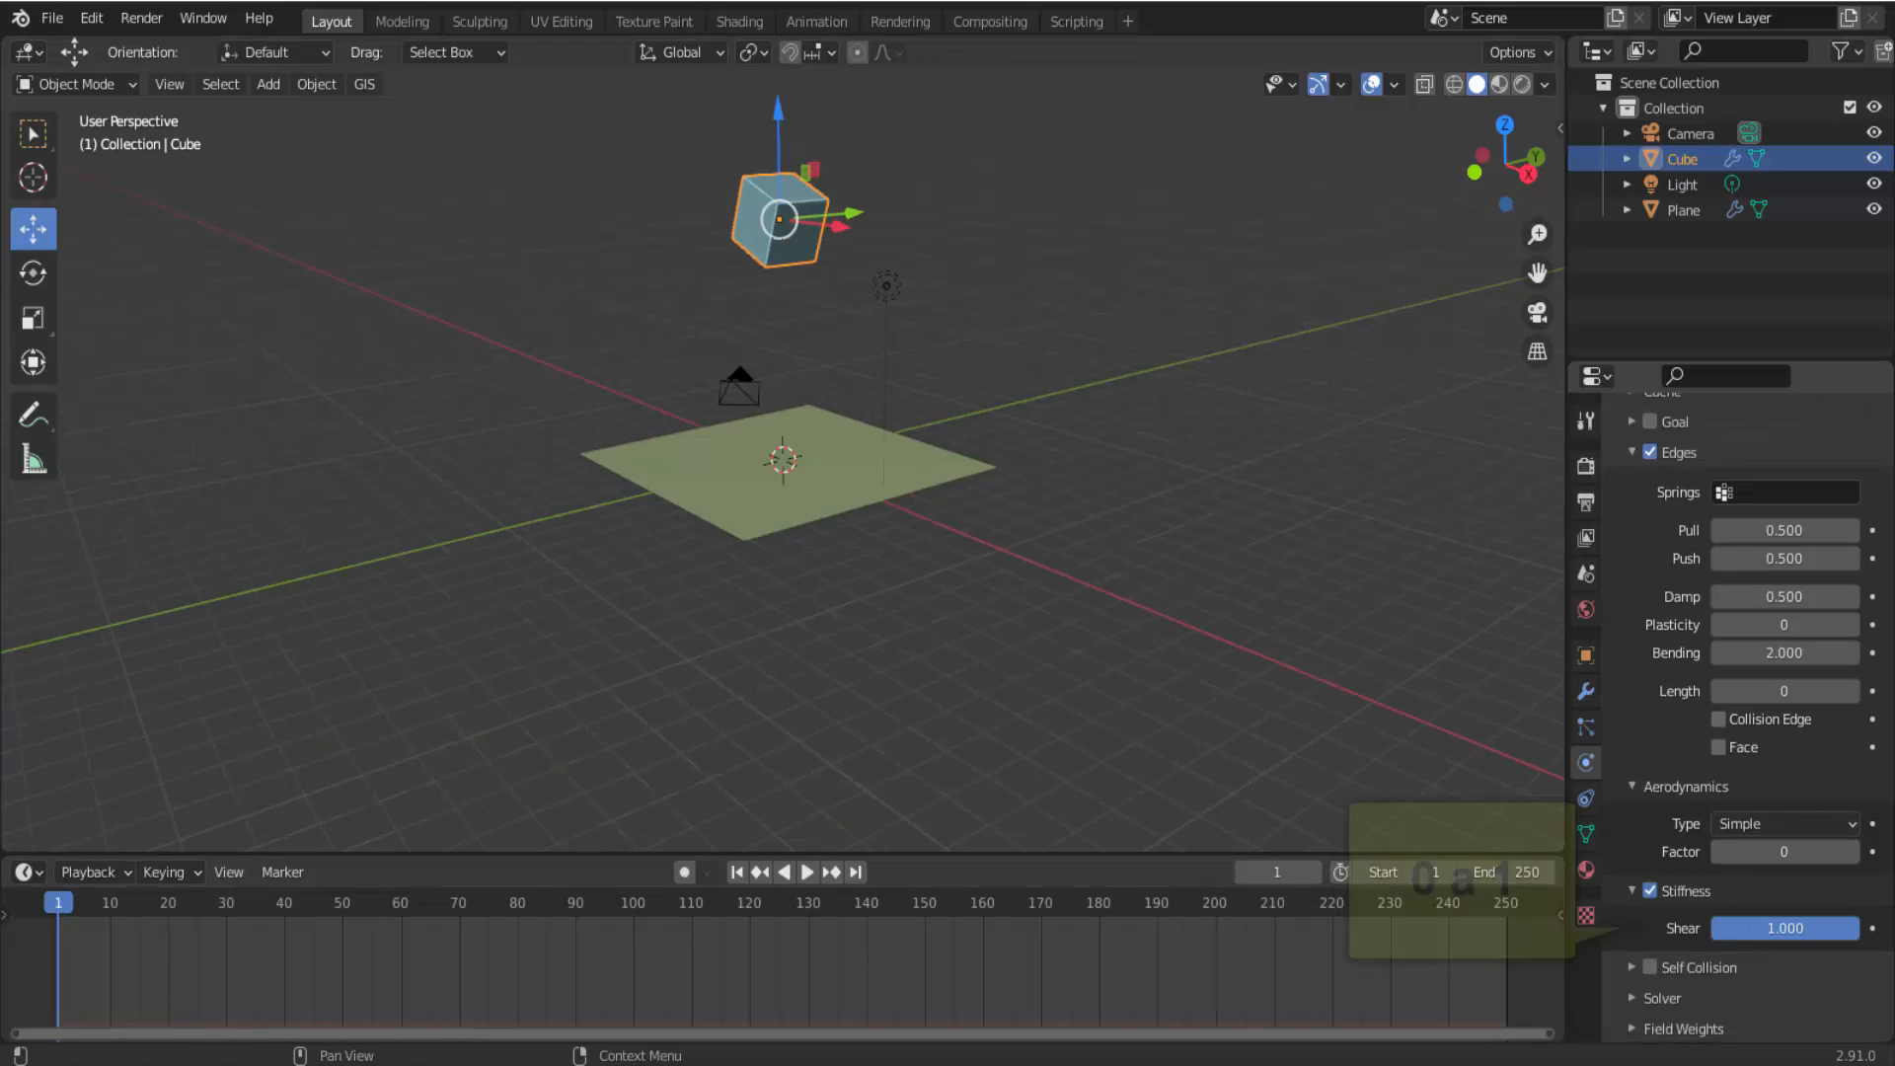
pyautogui.click(1785, 928)
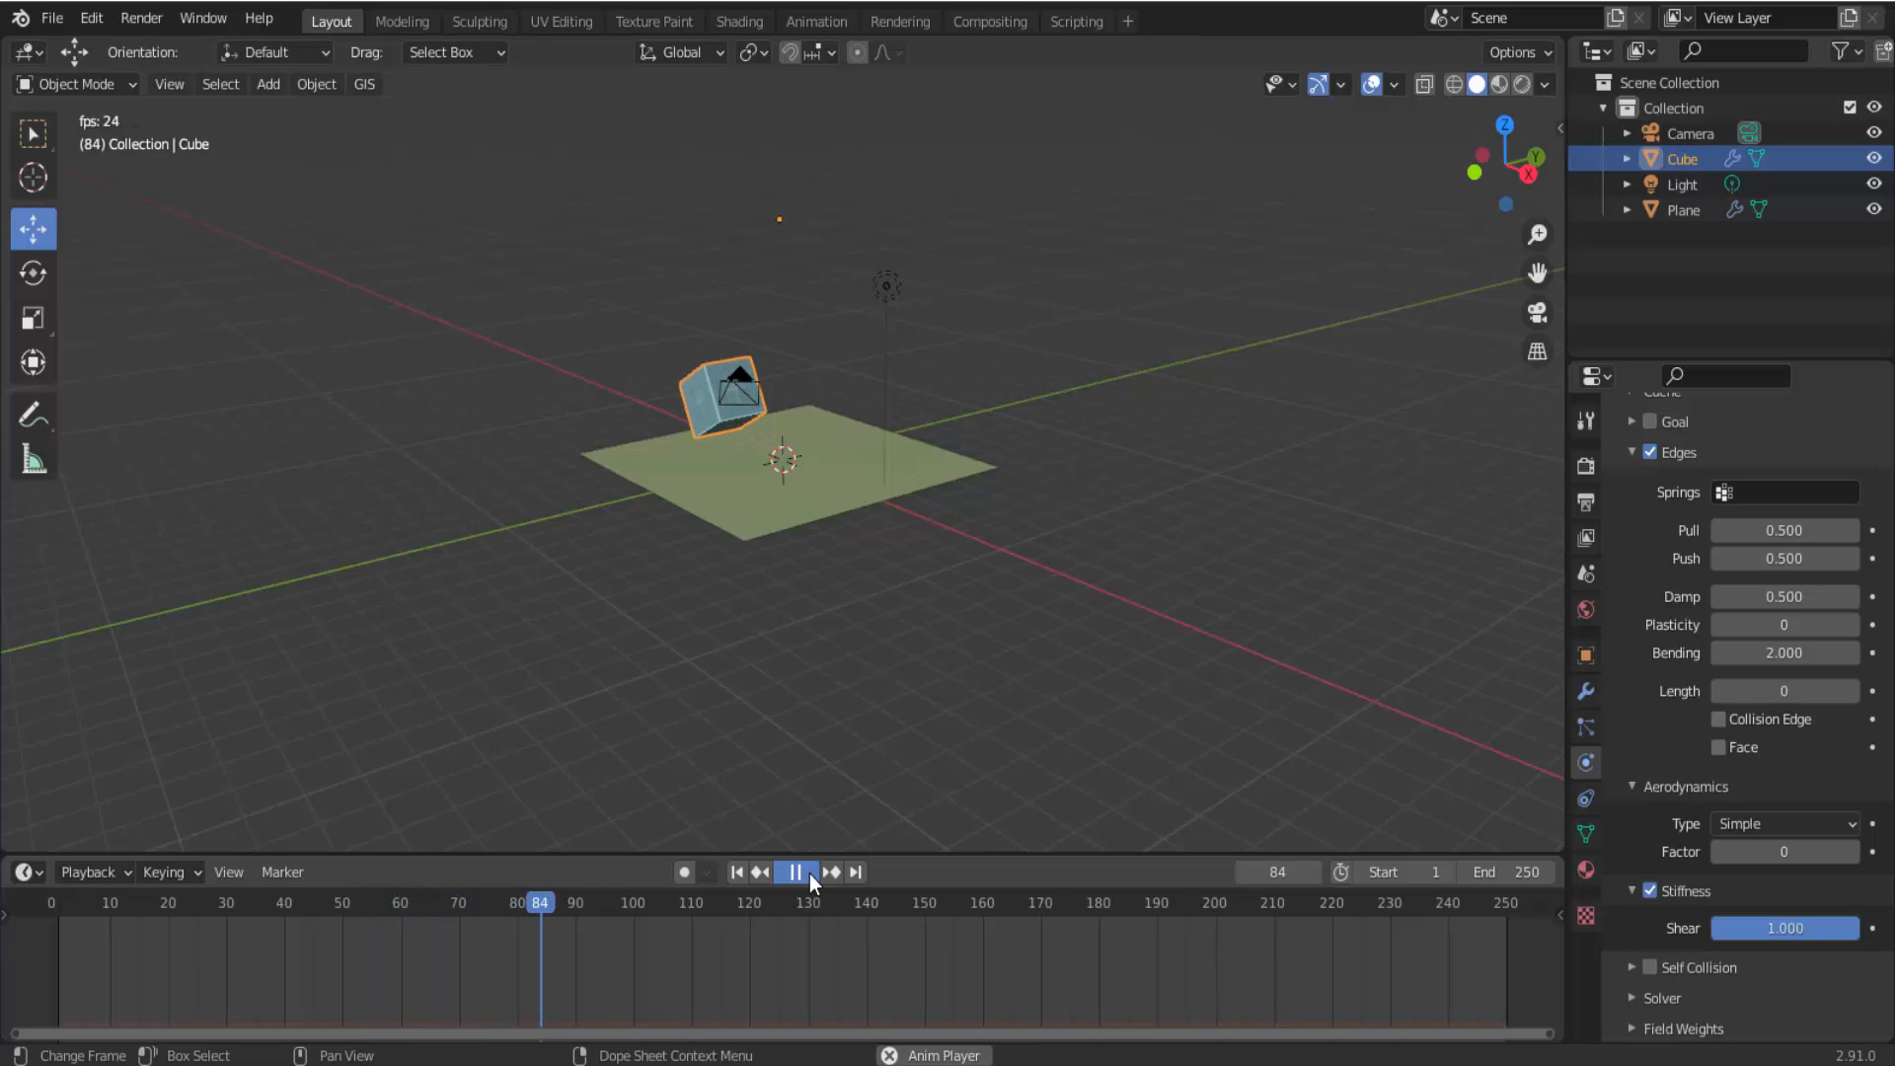
pyautogui.click(810, 874)
# Set the Stiffness Shear to 0, replay the fall, and turn Stiffness off before returning to the first frame.
pyautogui.moveTo(1844, 928); pyautogui.dragTo(1708, 928)
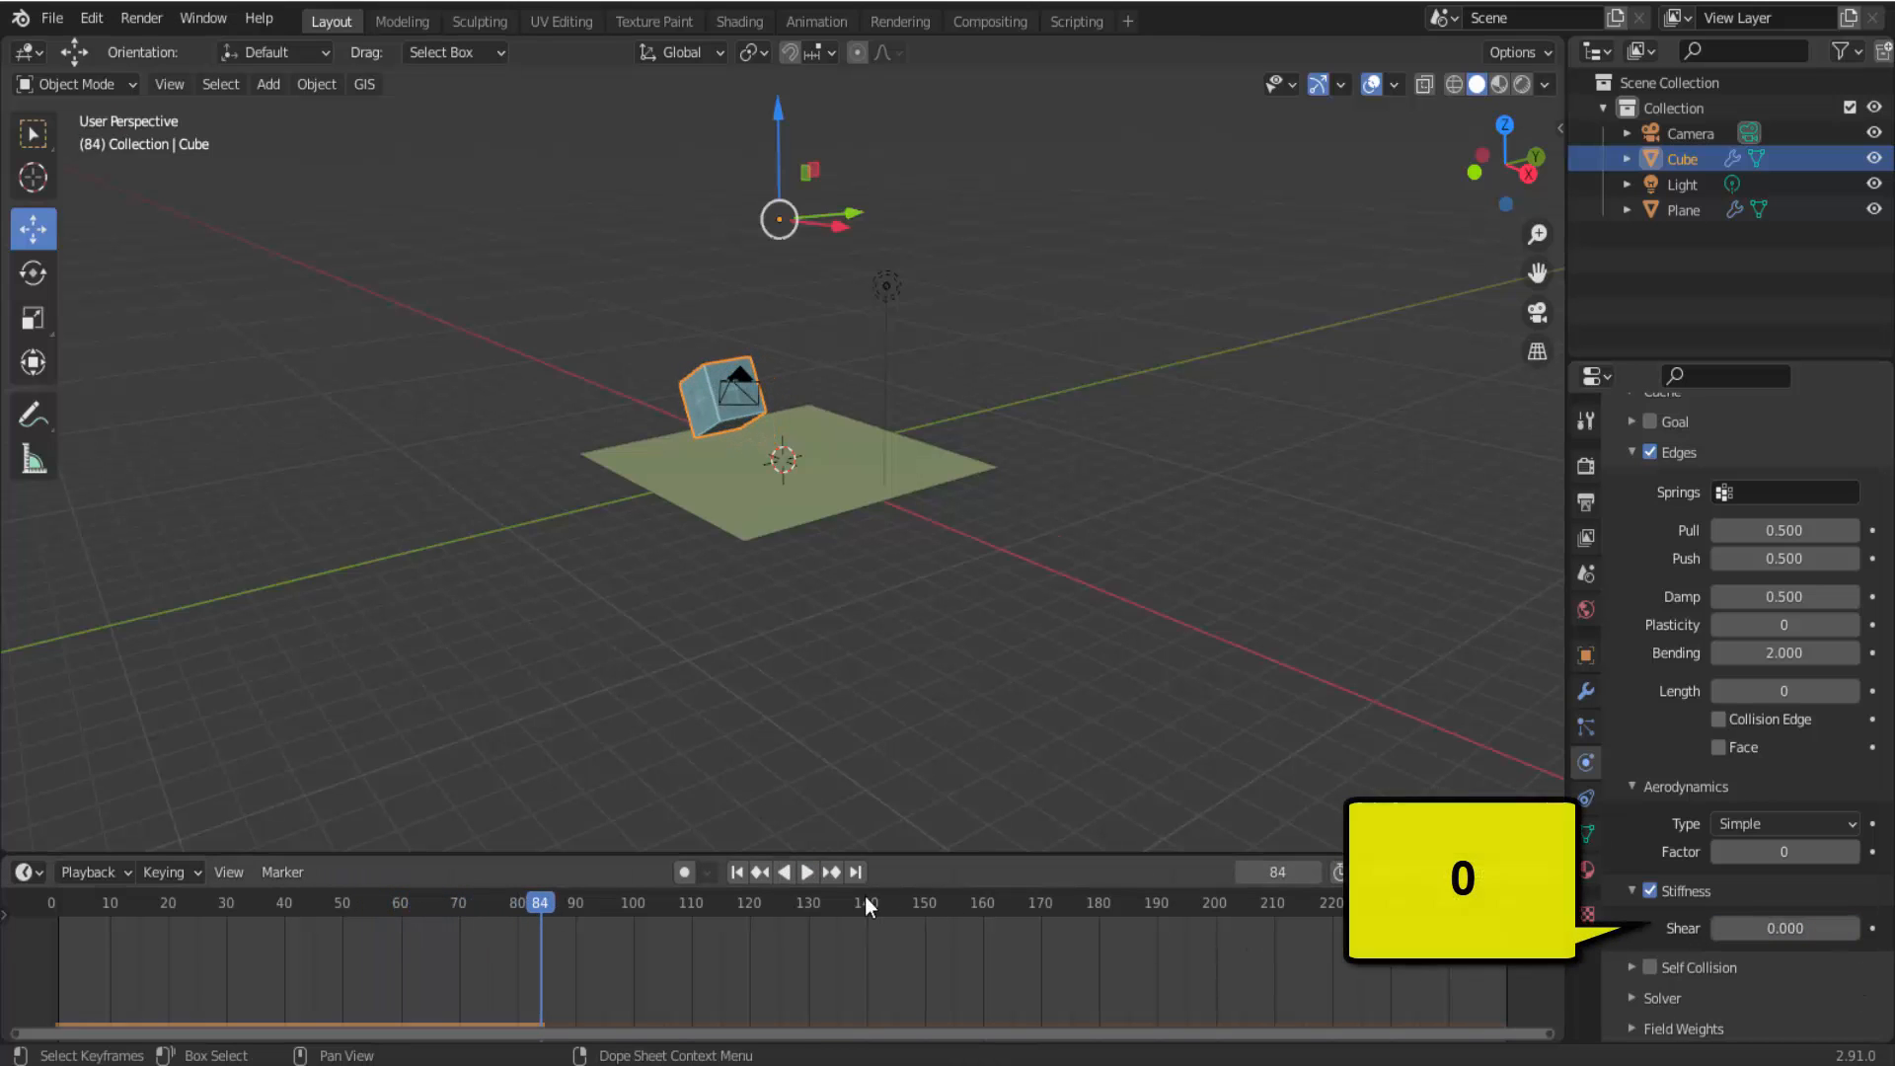
pyautogui.click(743, 873)
pyautogui.click(808, 873)
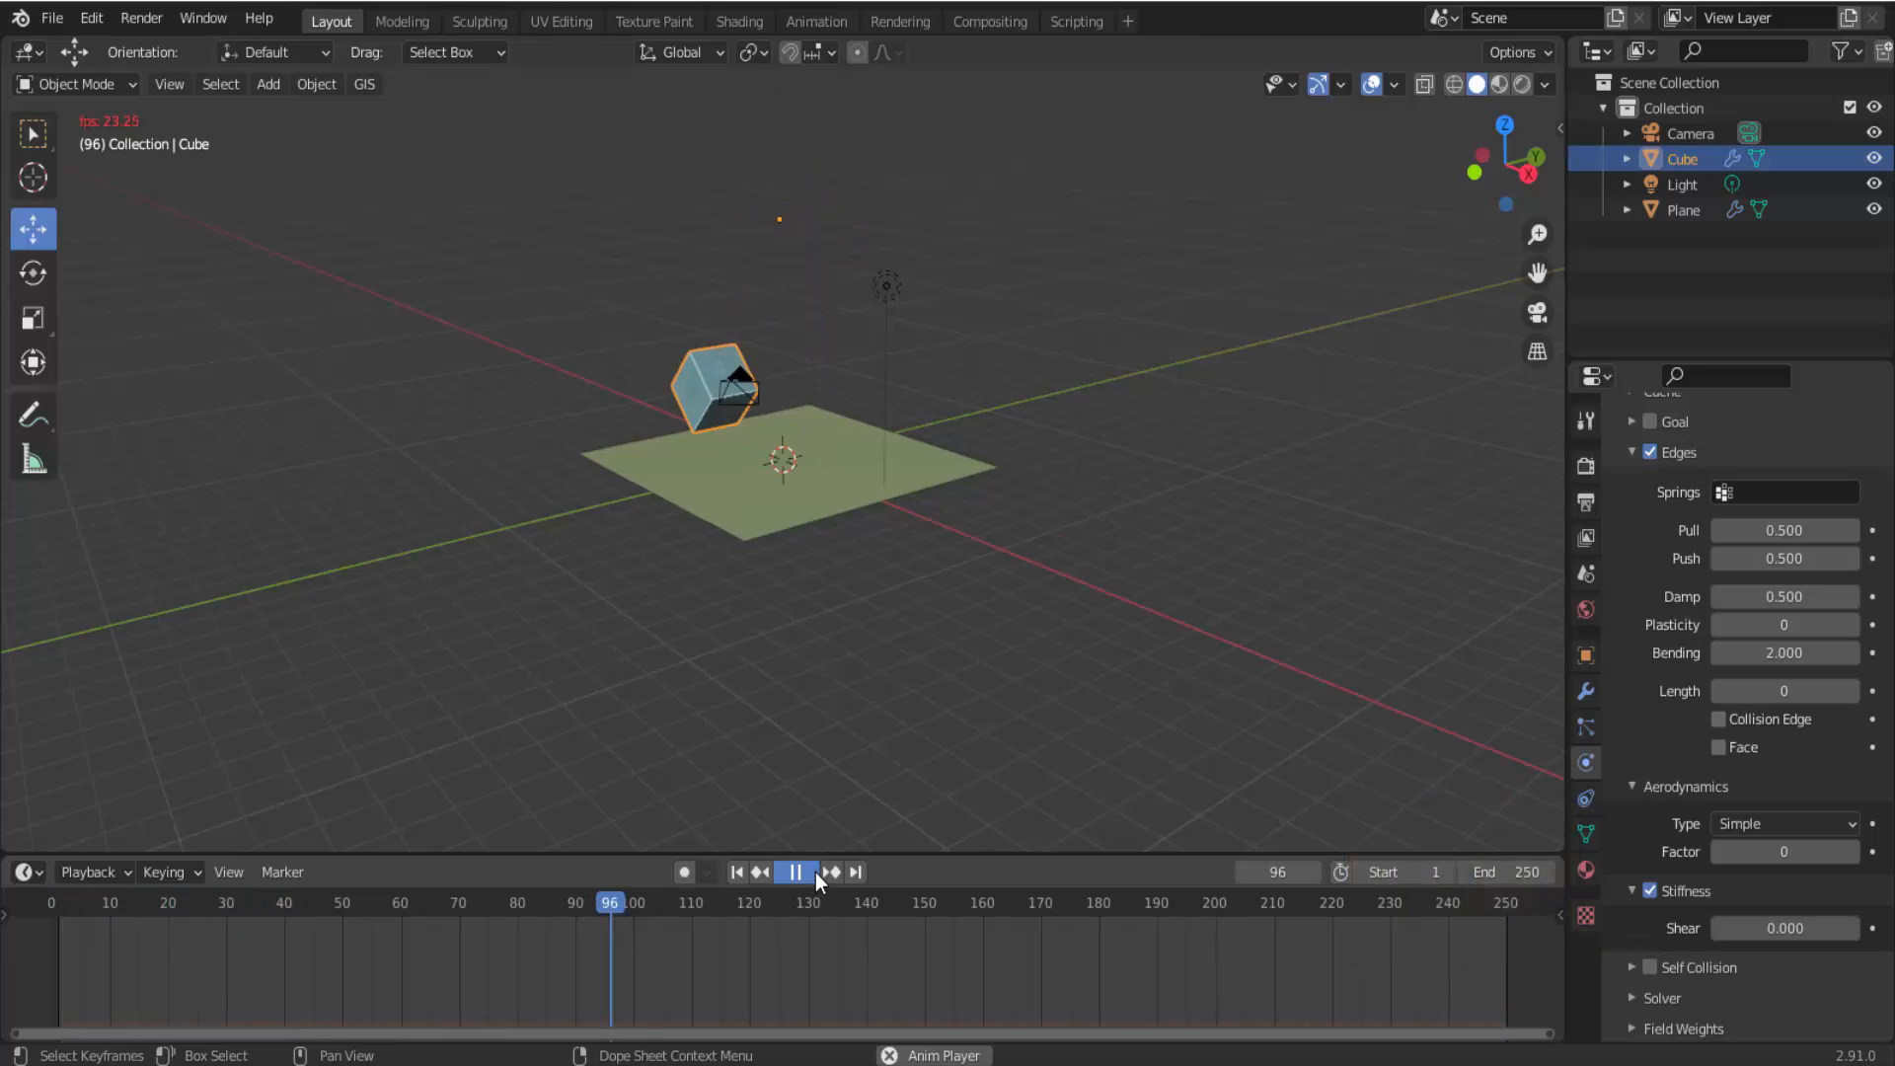
pyautogui.click(815, 873)
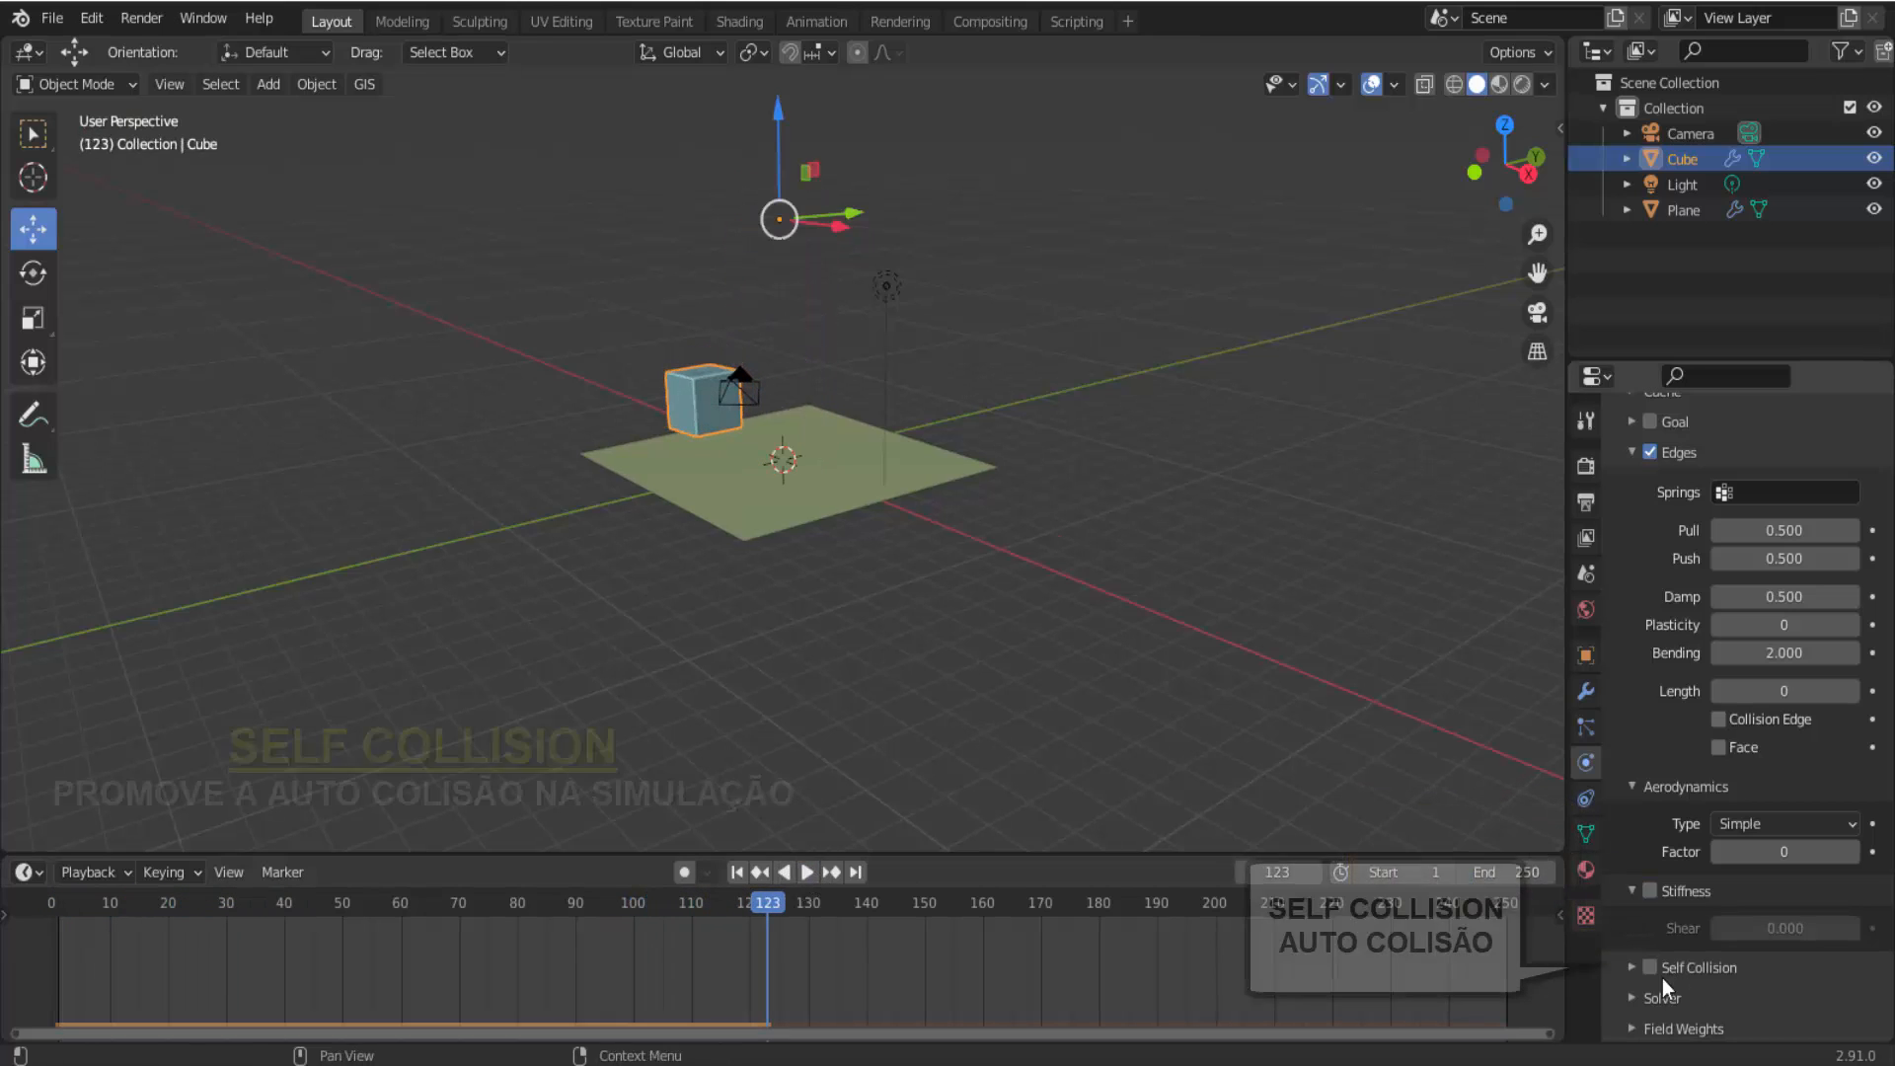
pyautogui.click(738, 872)
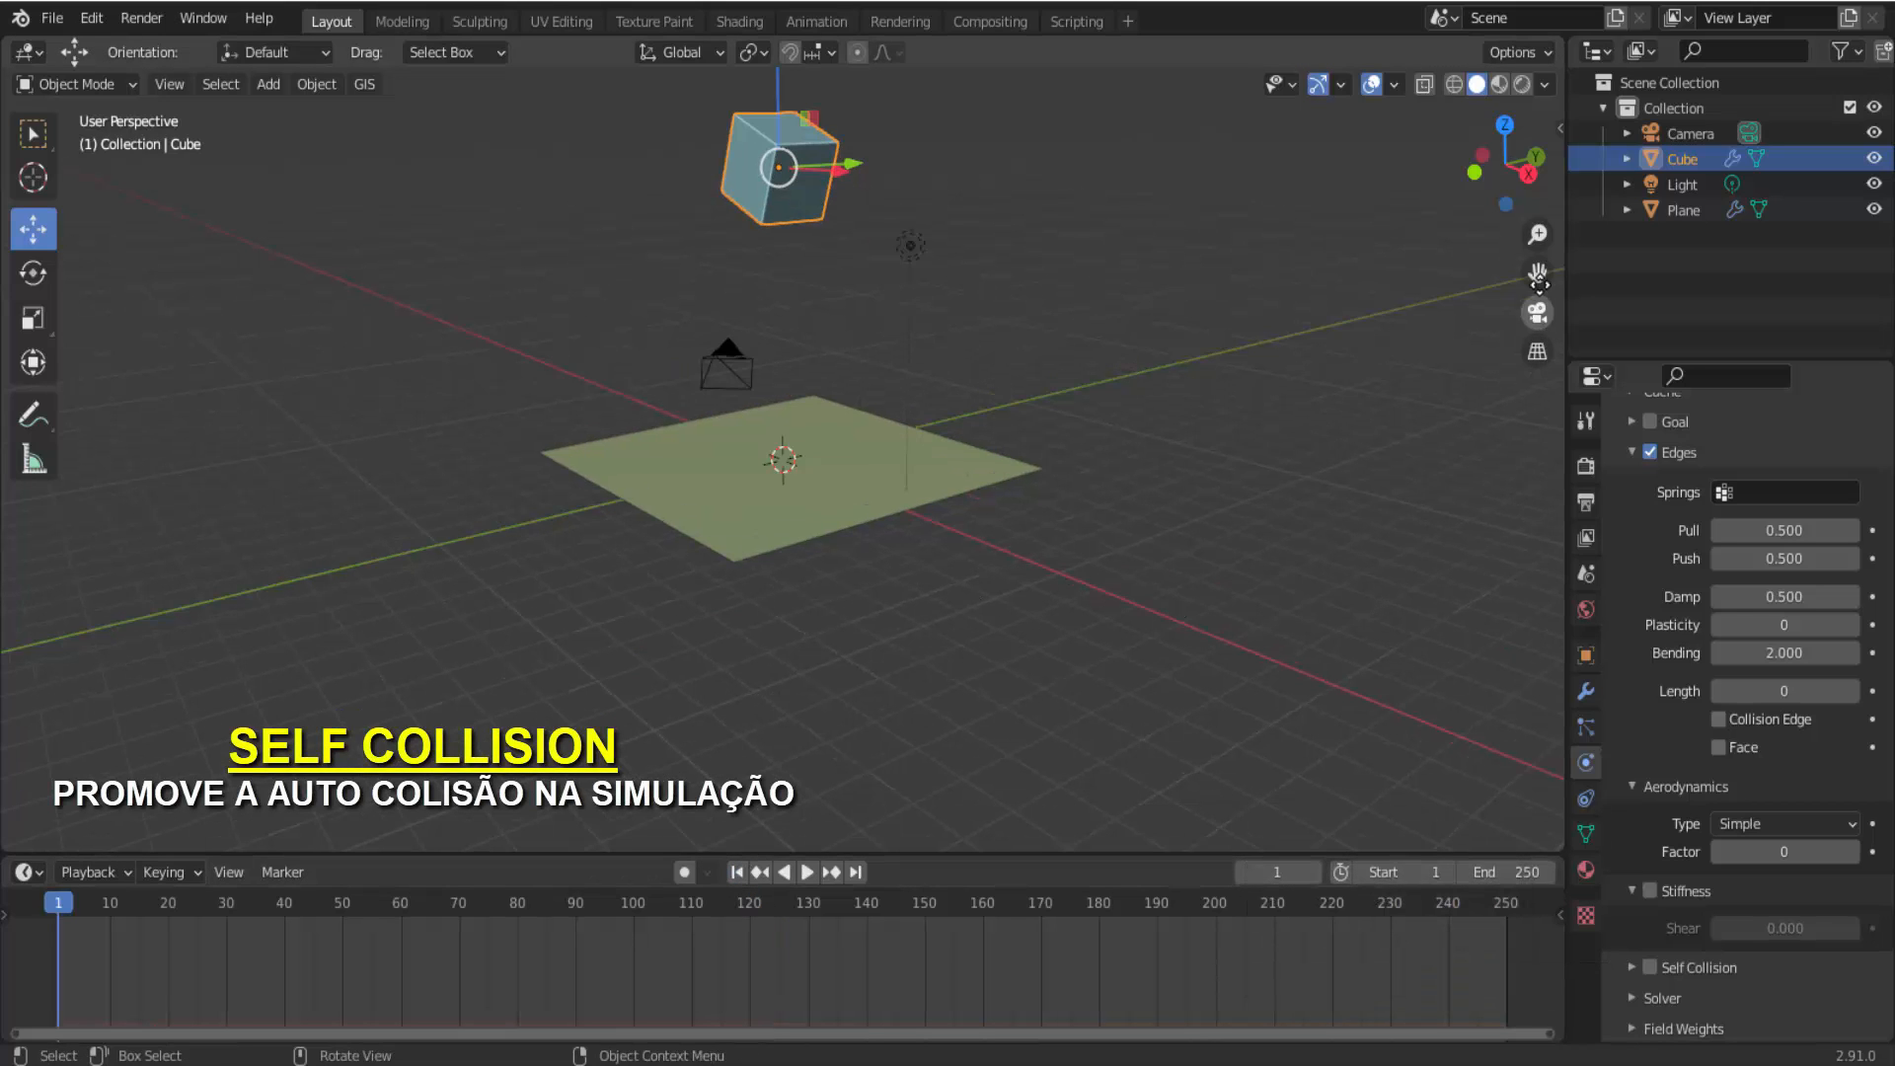
# Enable Self Collision with a Ball Size of 3 m, play the fall, and return to the first frame.
pyautogui.moveTo(1538, 279); pyautogui.dragTo(1637, 500)
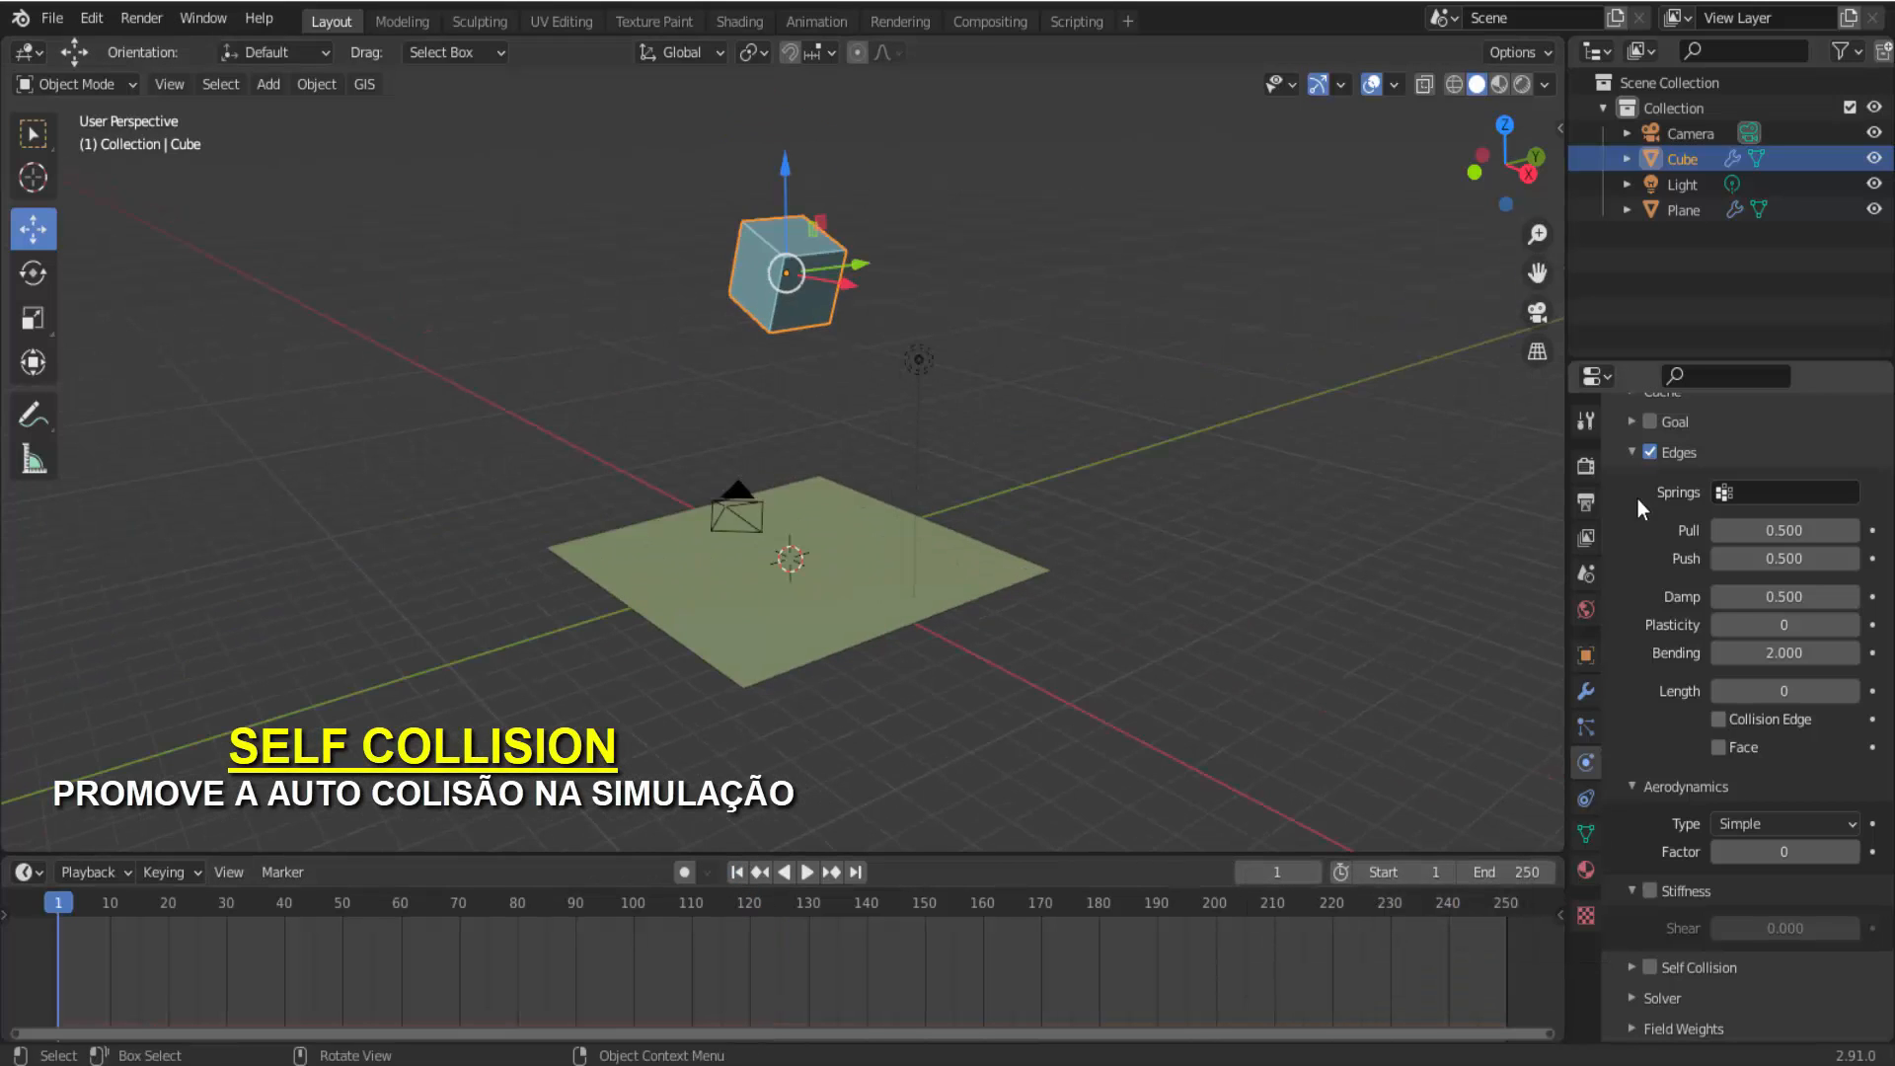
pyautogui.click(1632, 969)
pyautogui.scroll(-4, 1630, 968)
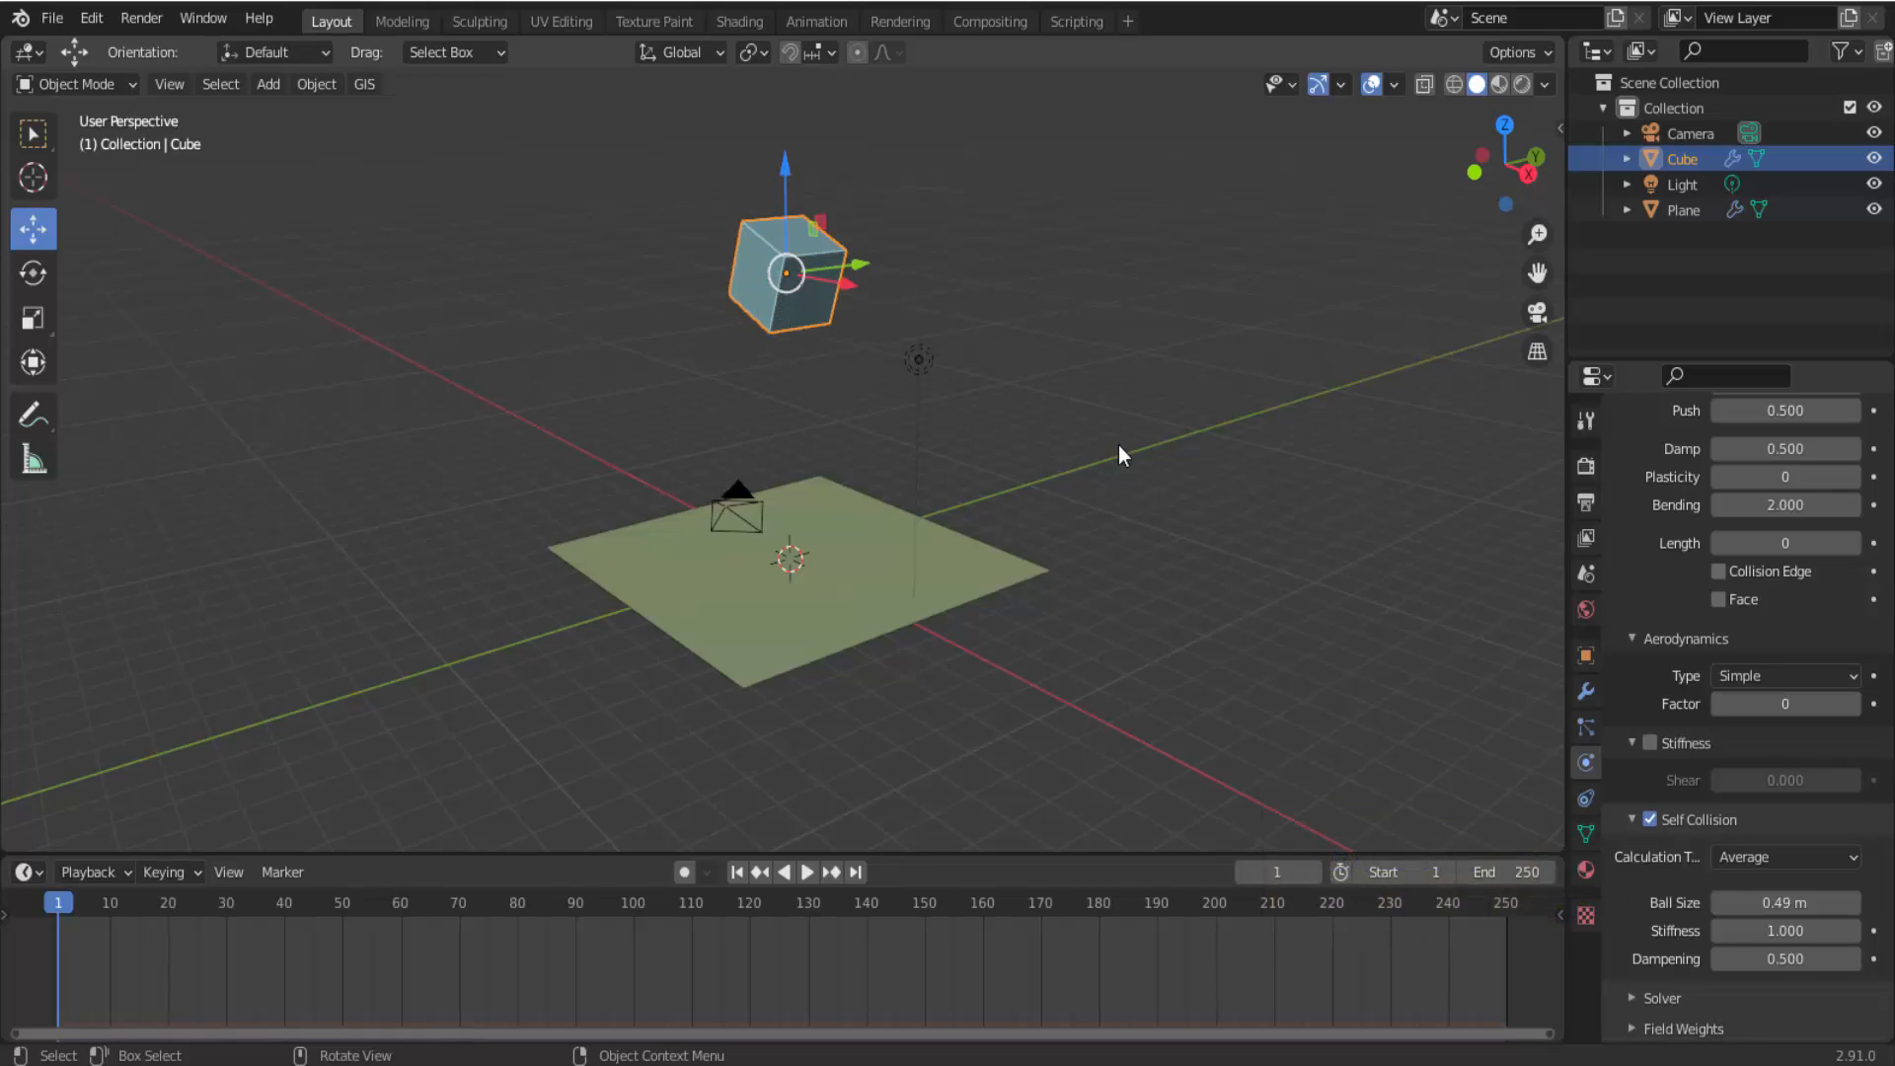
pyautogui.click(1755, 903)
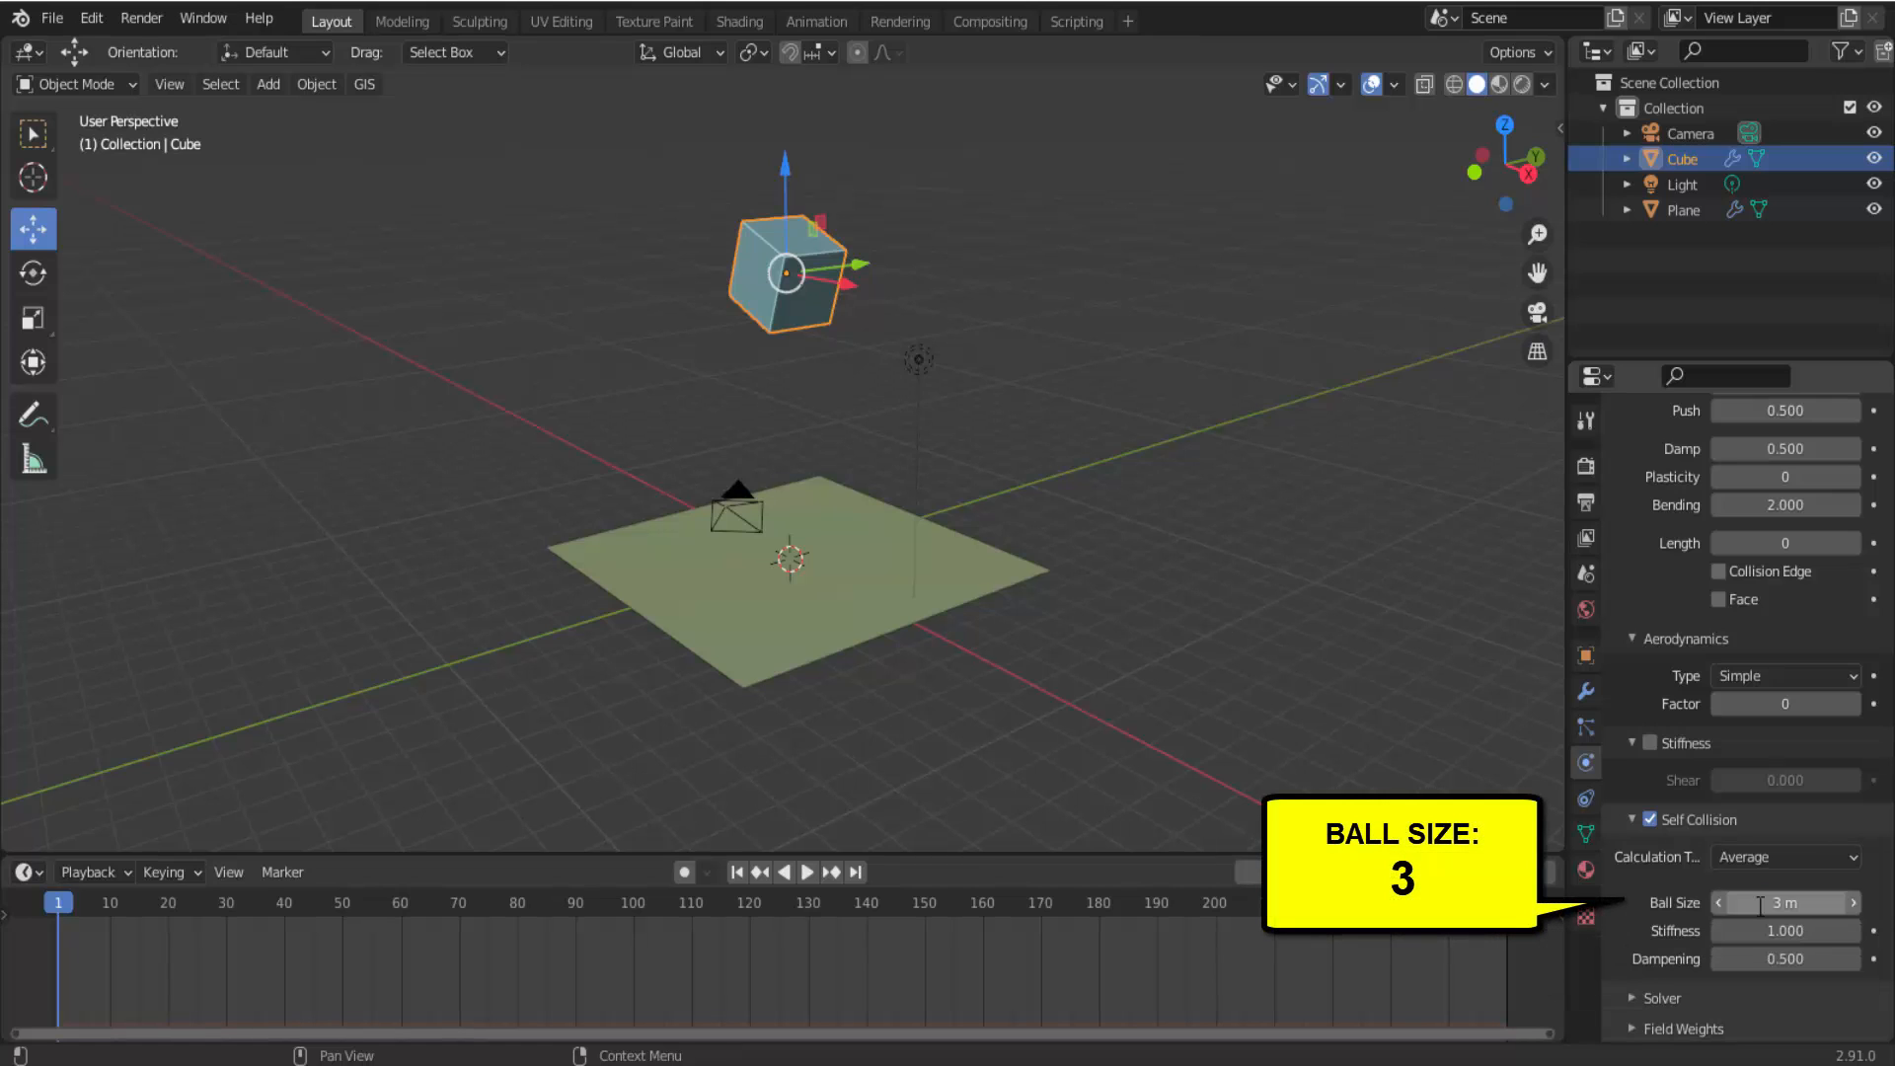
pyautogui.click(809, 871)
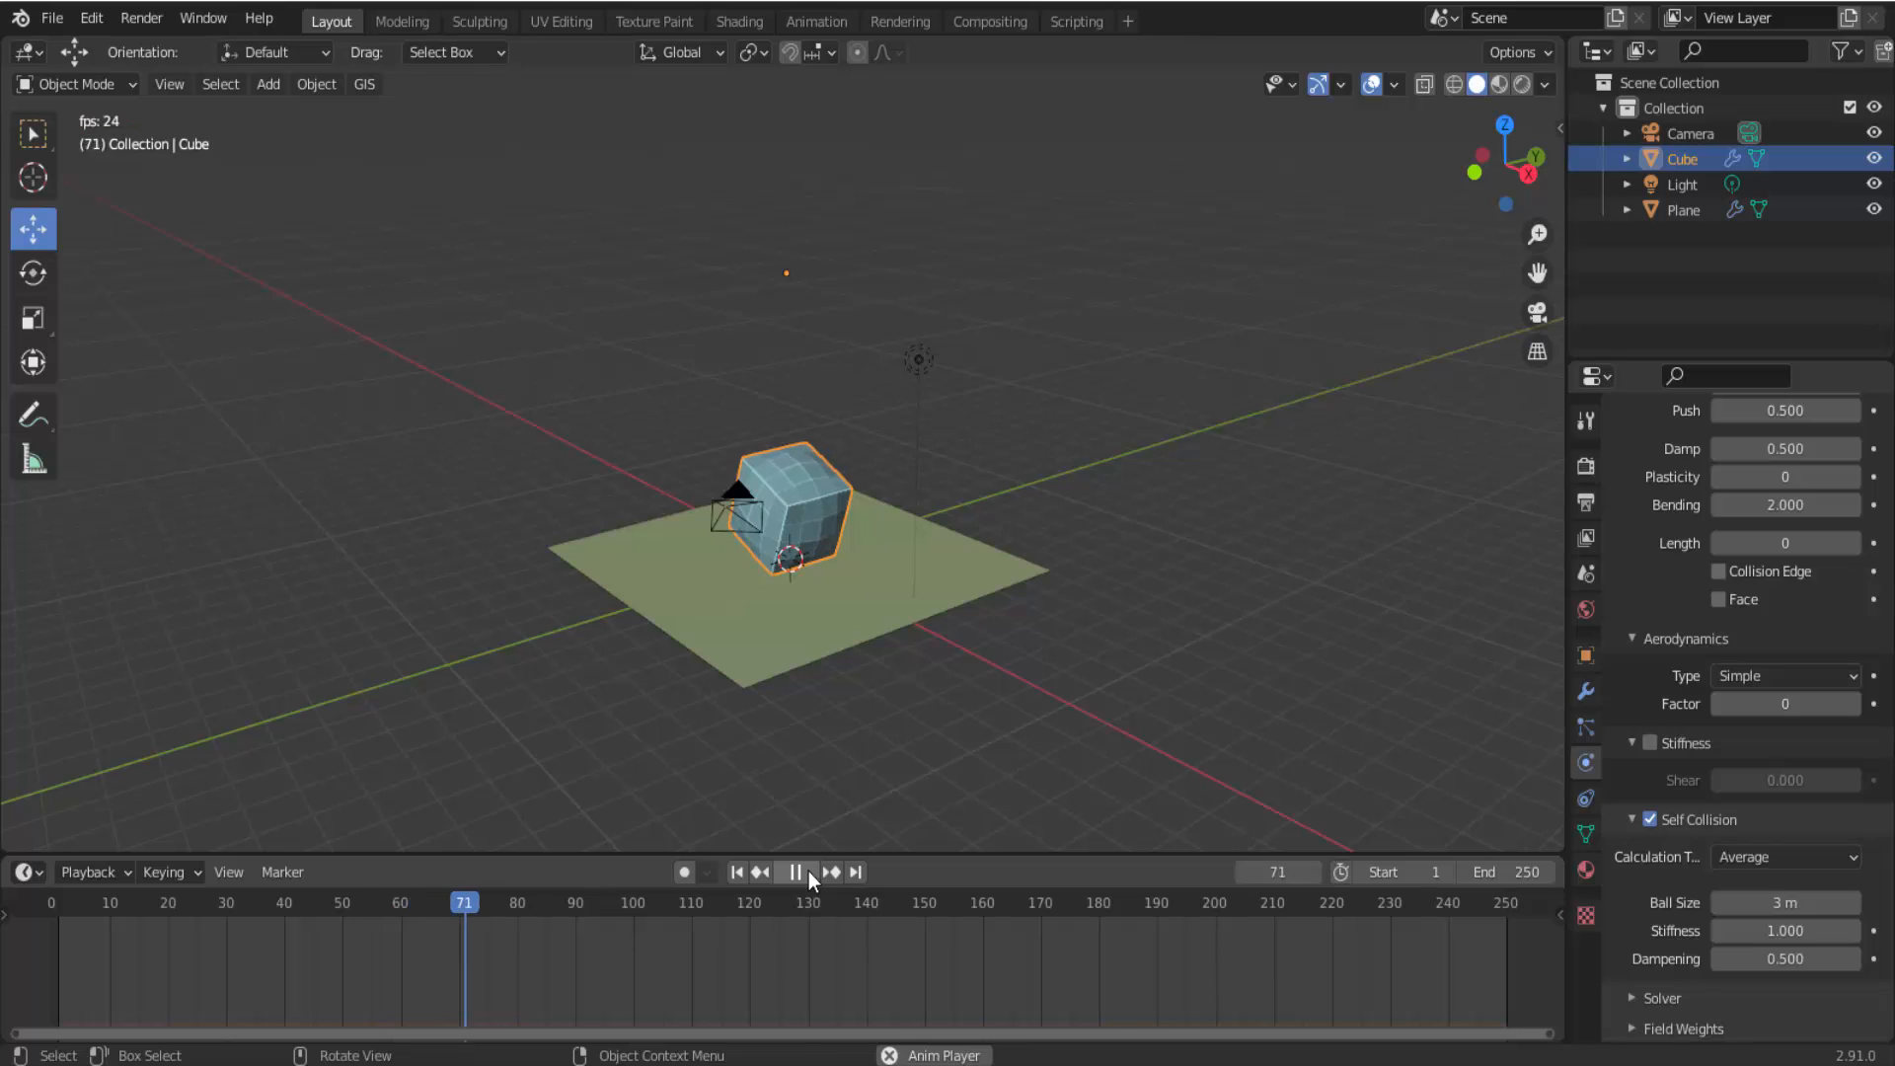
pyautogui.click(800, 872)
pyautogui.click(738, 874)
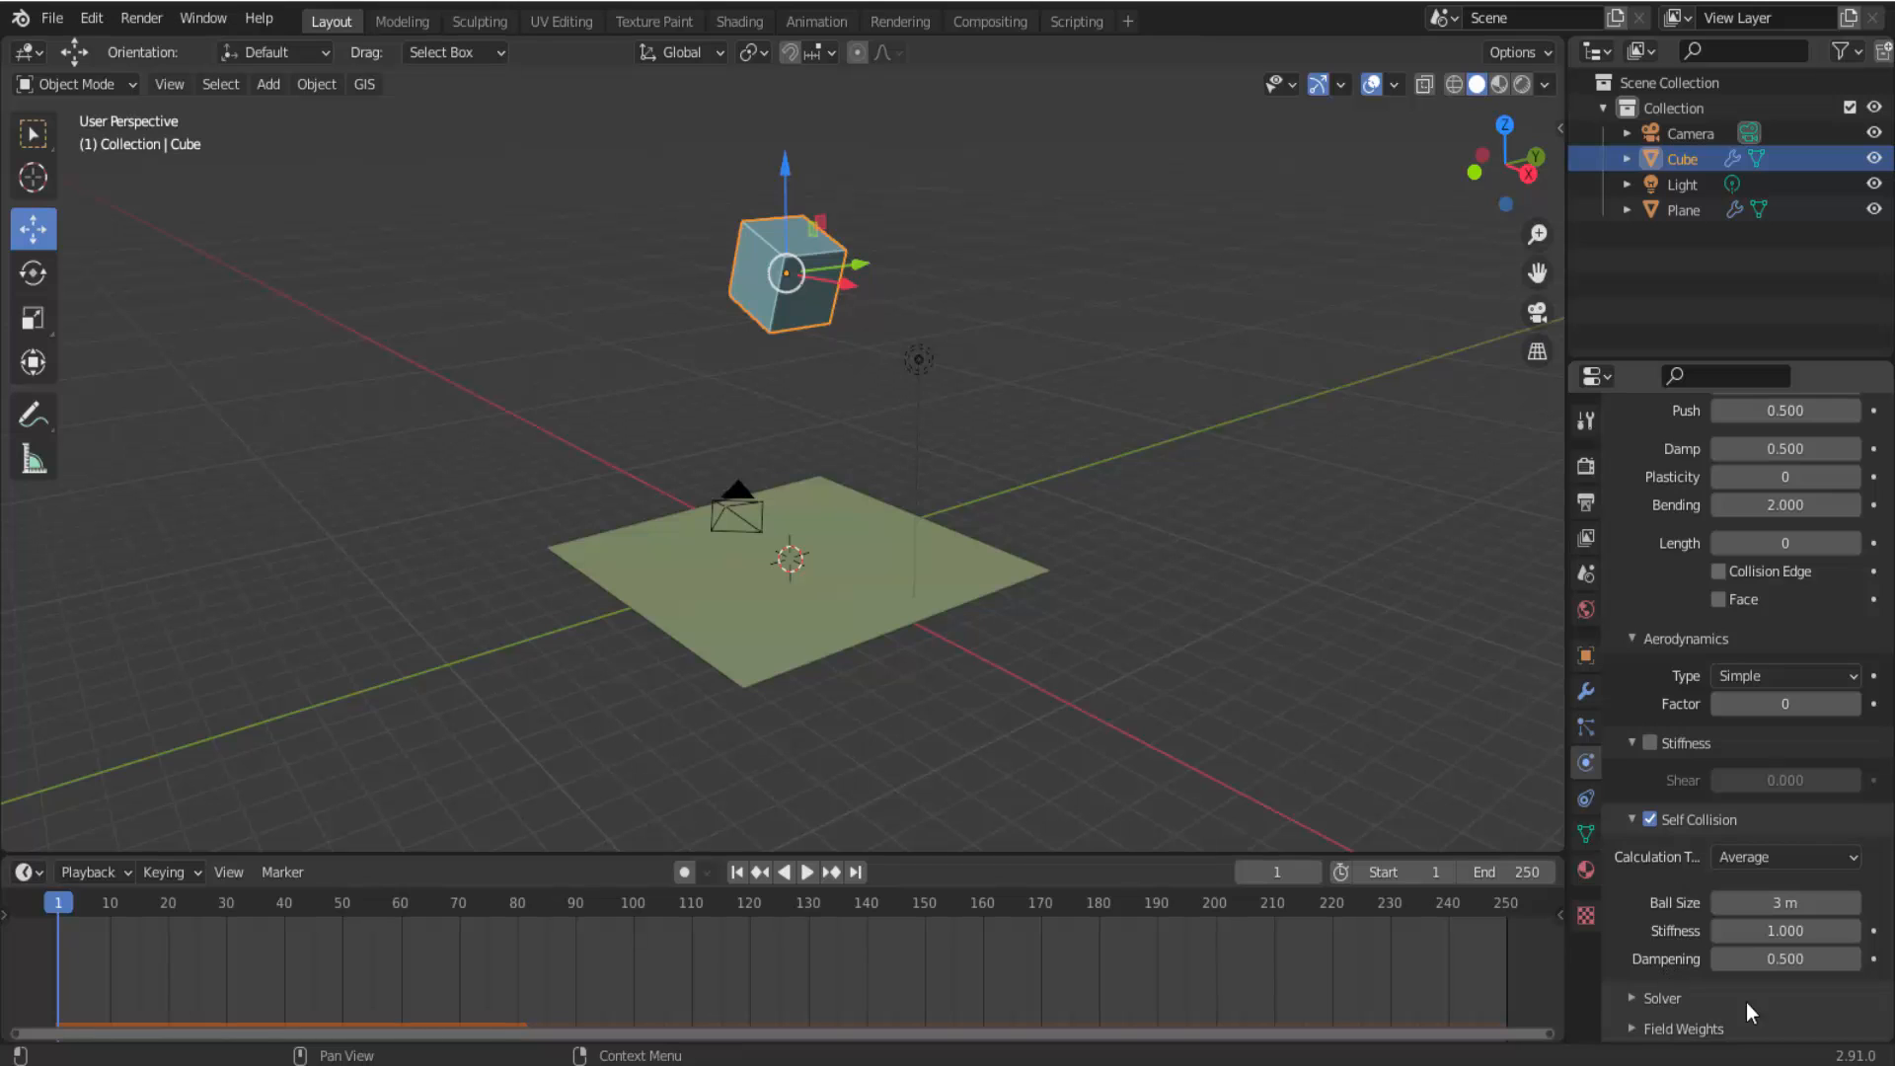
# Set the Self Collision Dampening to 1.
pyautogui.moveTo(1785, 962); pyautogui.dragTo(1856, 962)
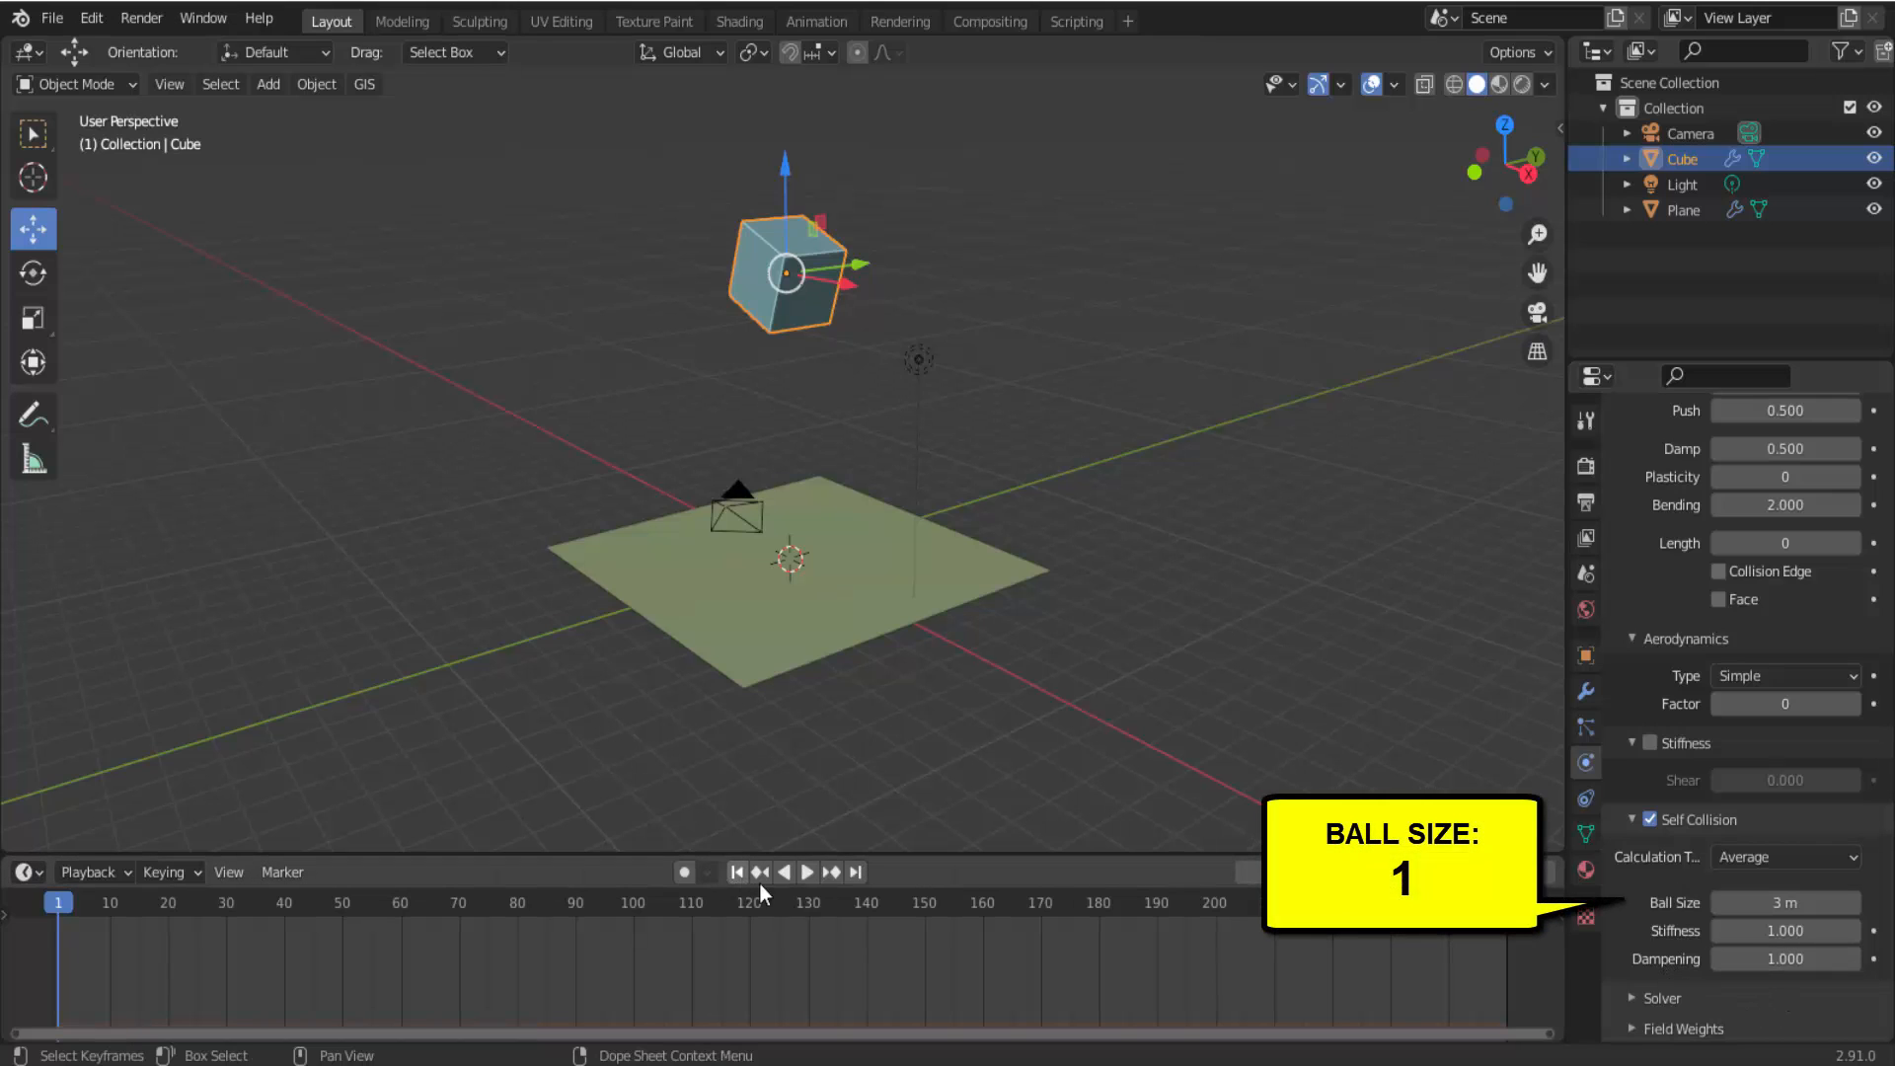
# Play the cube's fall with the current Self Collision settings.
pyautogui.click(808, 871)
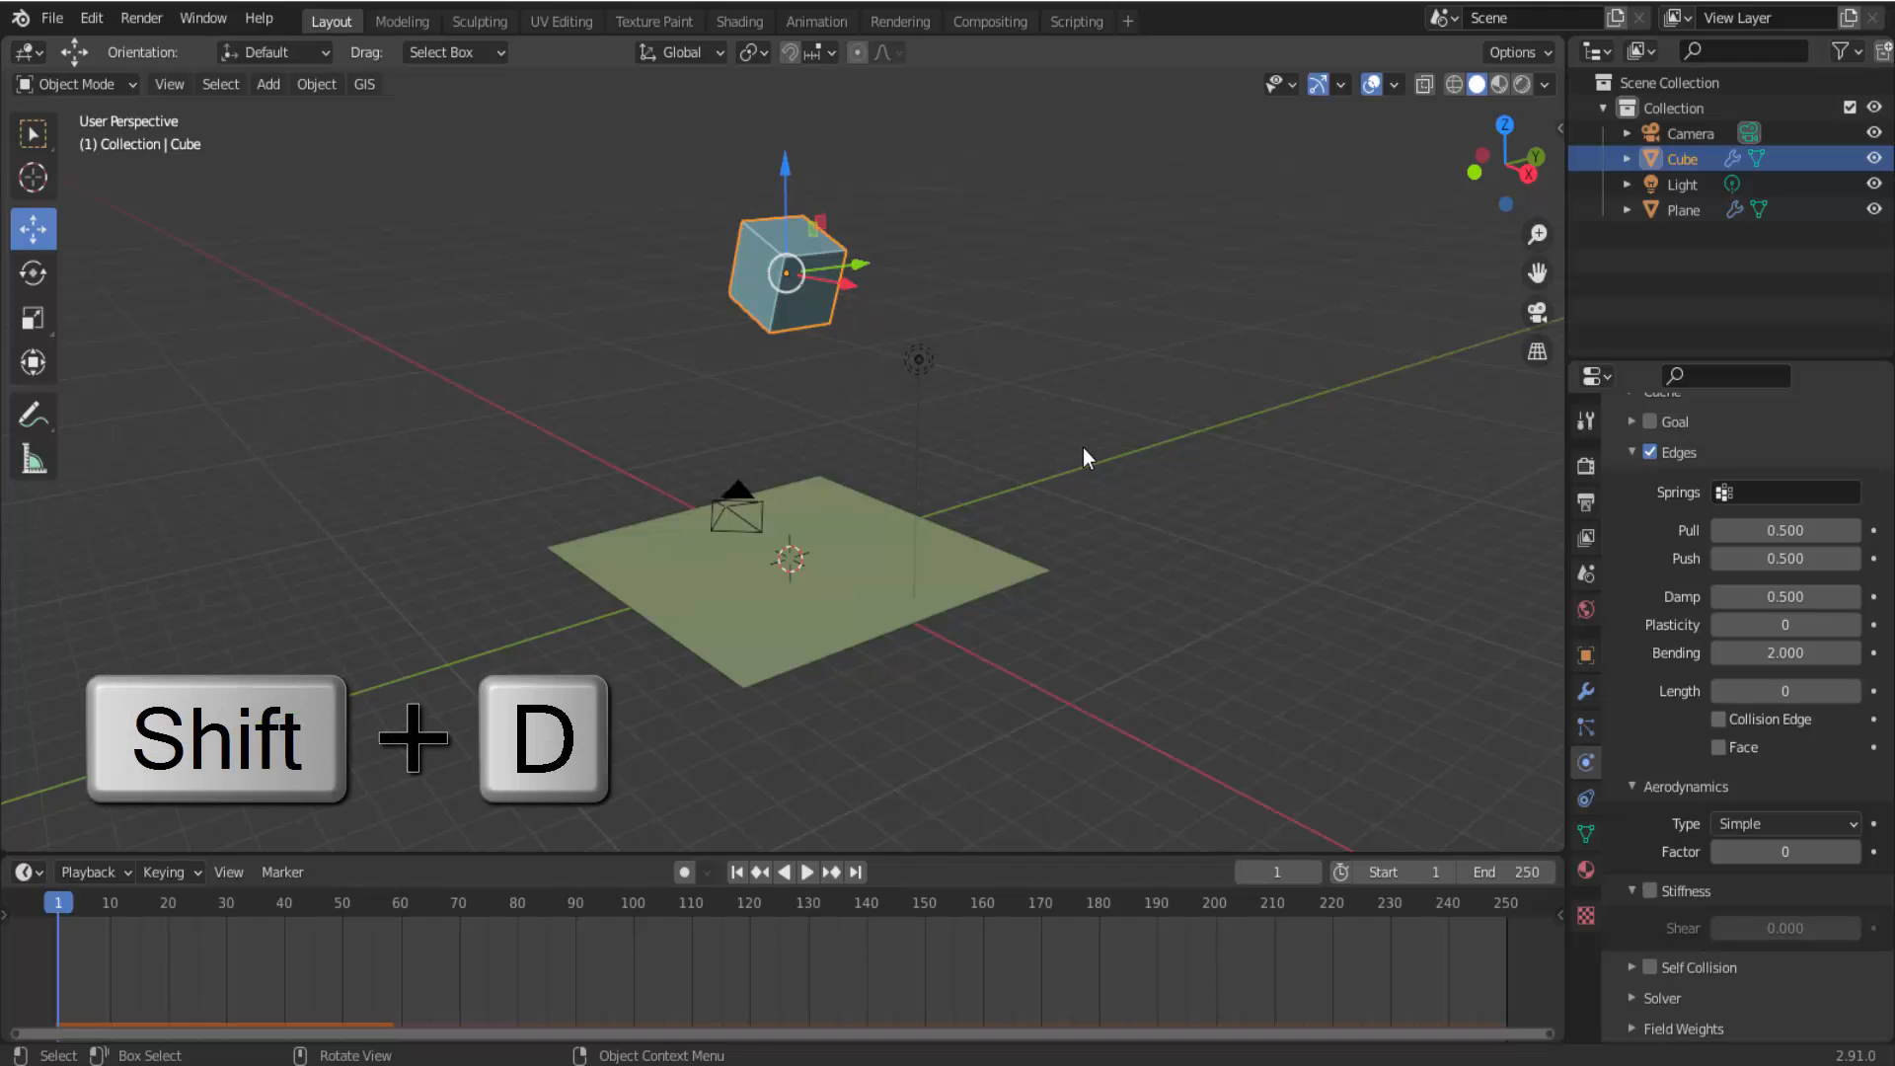
# Duplicate the cube in place and raise the copy along the Z axis until it floats above the original.
pyautogui.hotkey('shift', 'd')
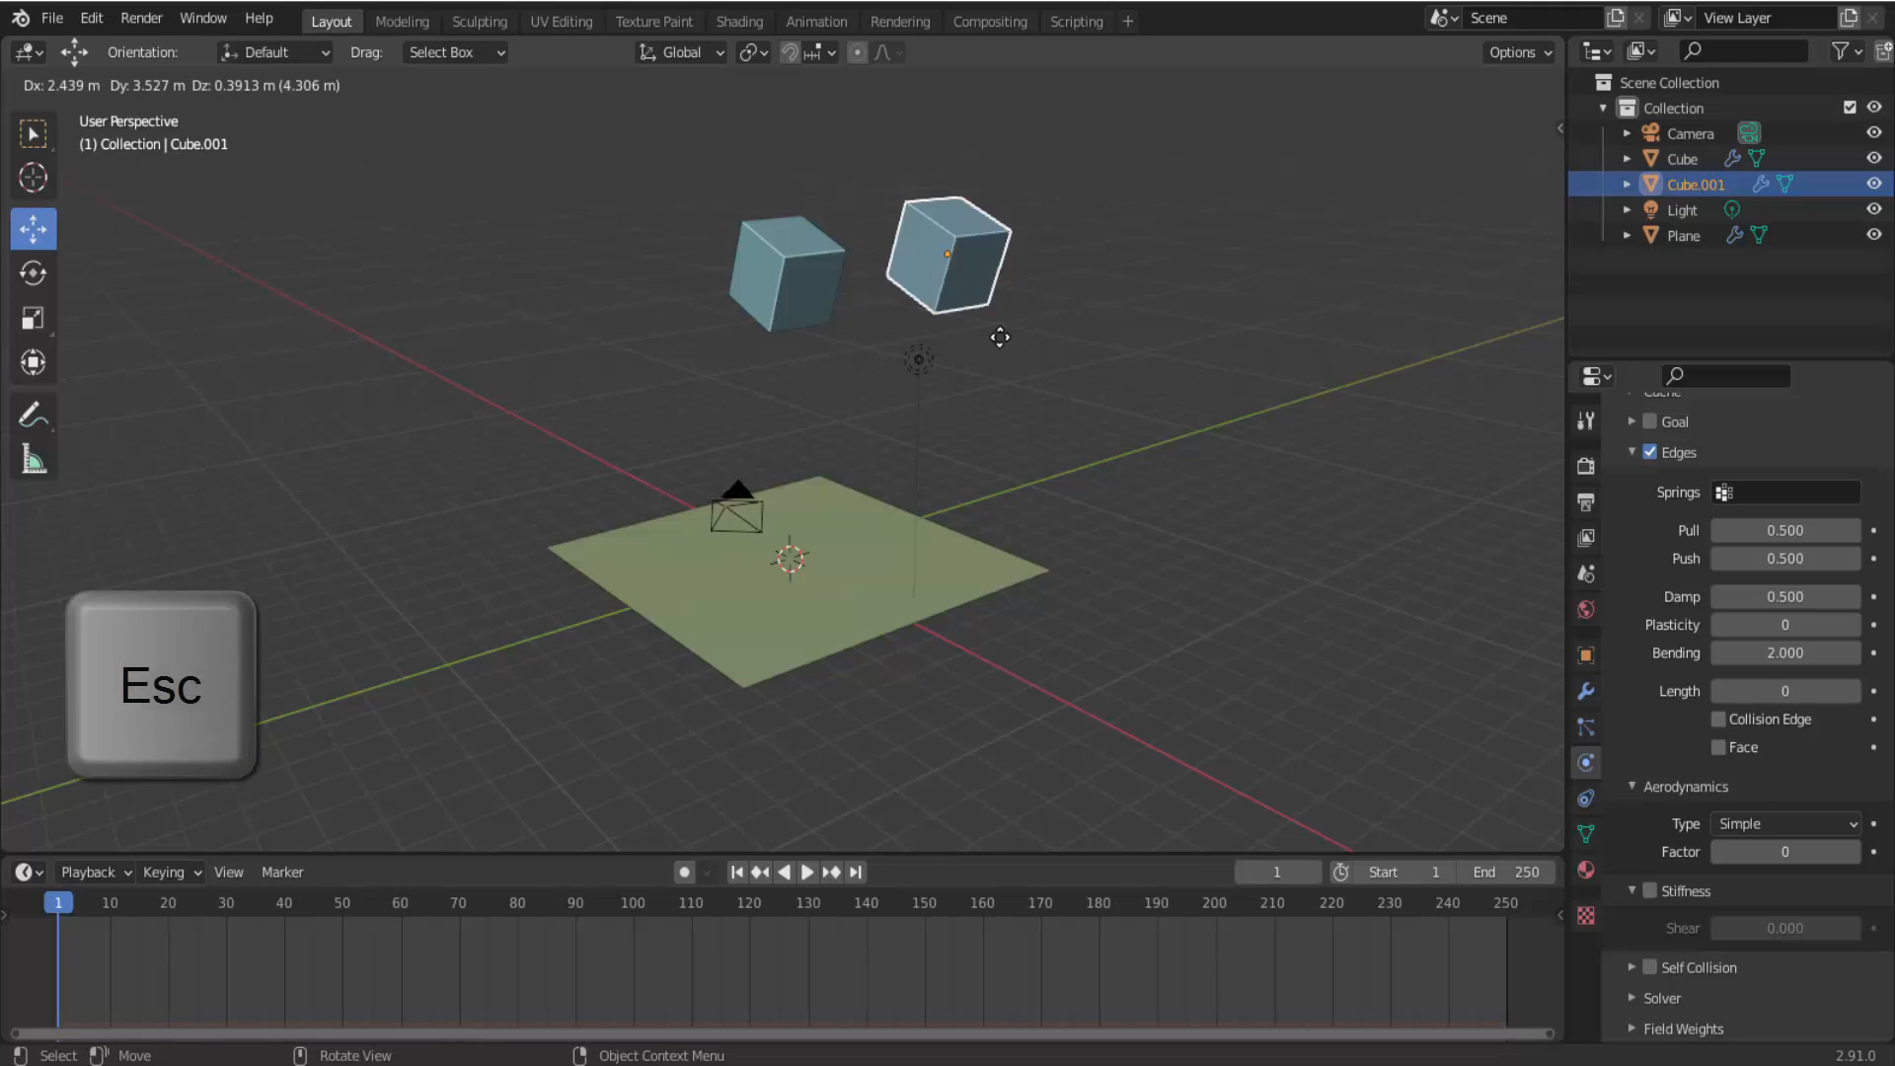
pyautogui.press('Escape')
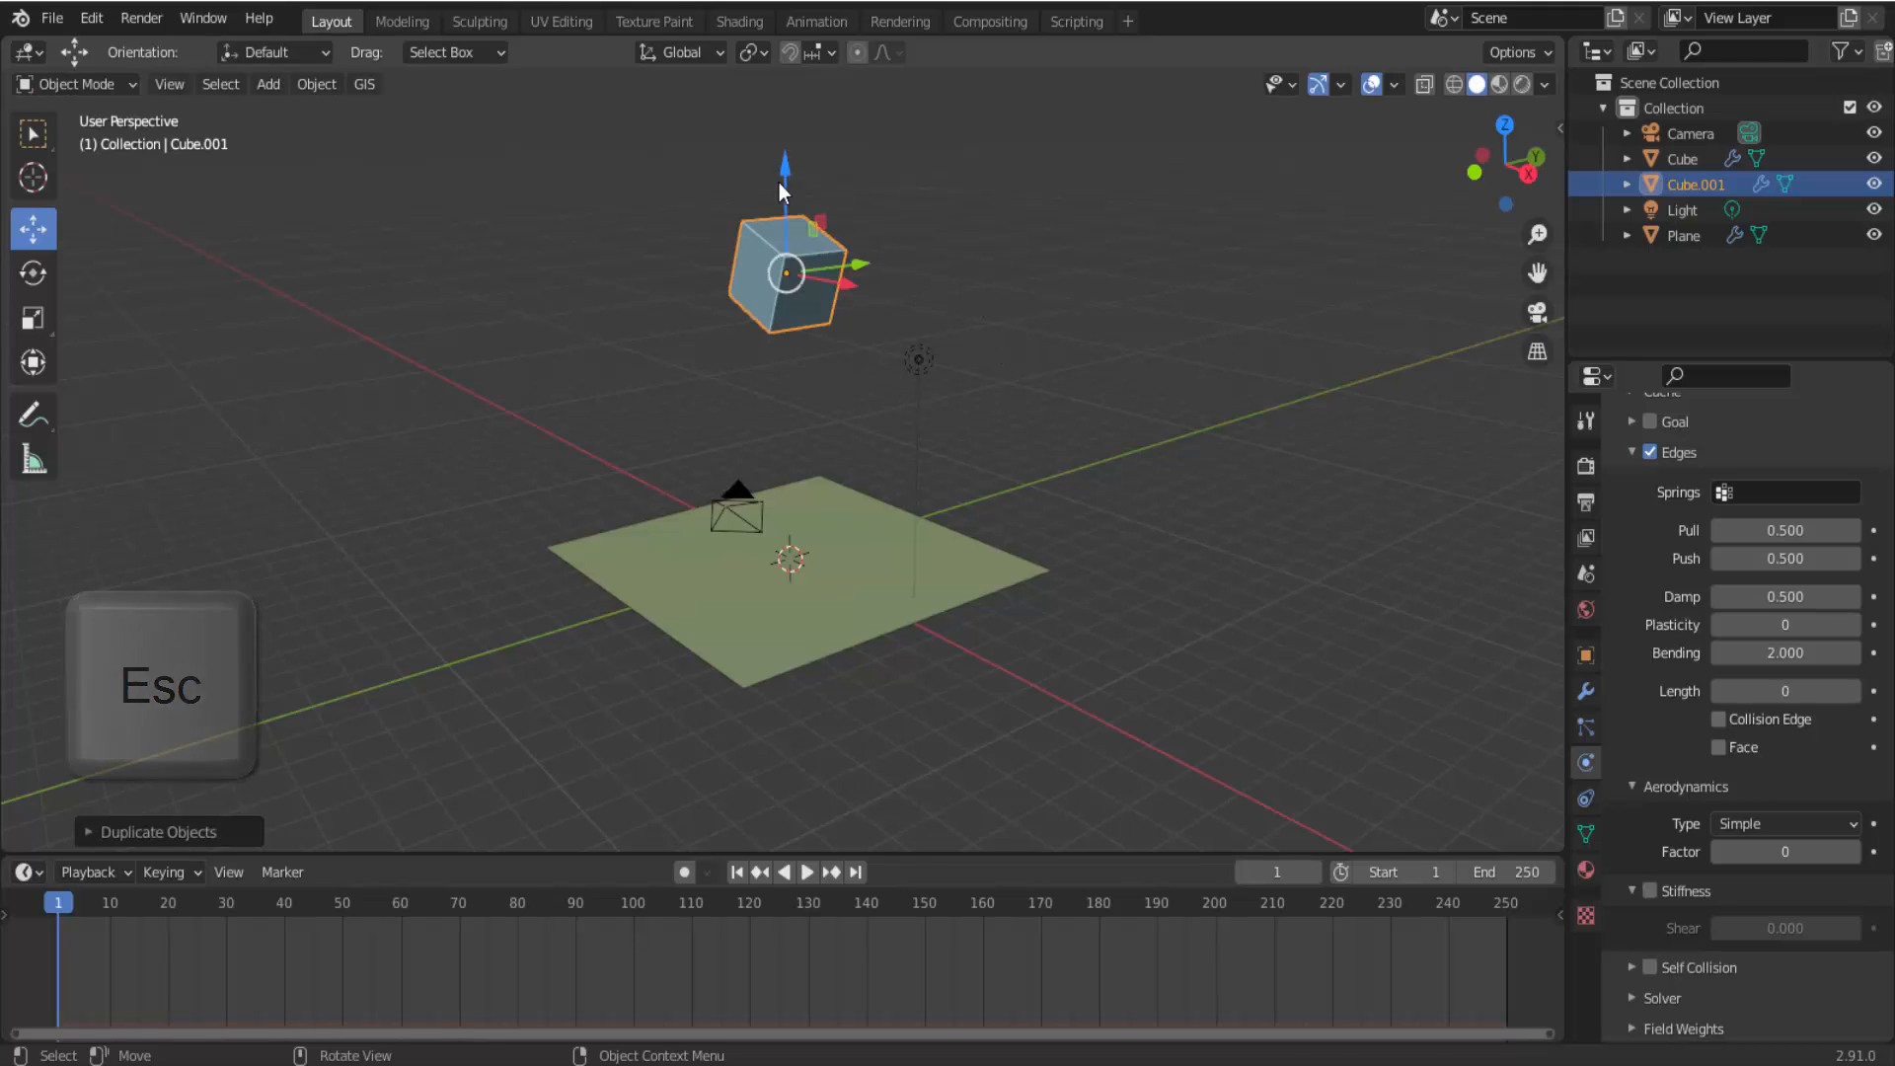
pyautogui.moveTo(785, 183); pyautogui.dragTo(798, 807)
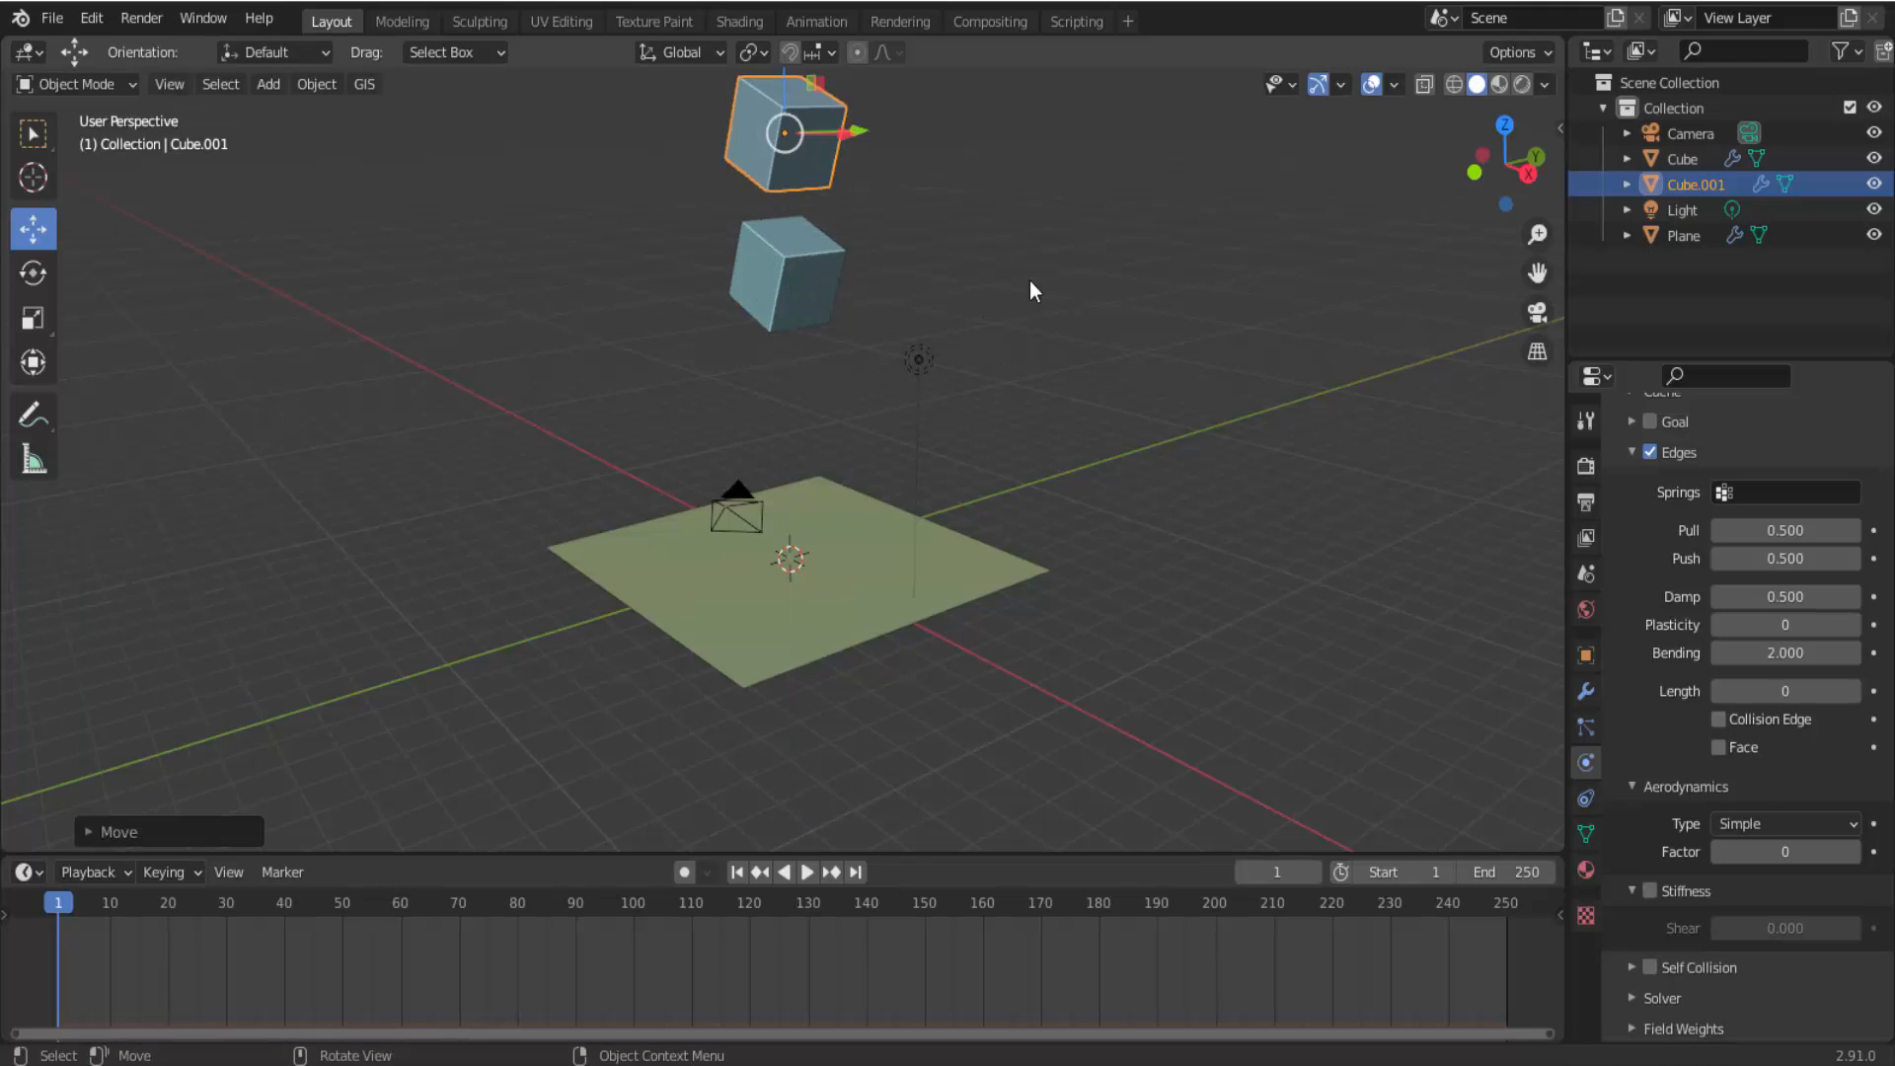
# Rotate the upper cube around the Z axis so its orientation differs from the lower cube.
pyautogui.scroll(-2, 1051, 265)
pyautogui.press('r')
pyautogui.press('z')
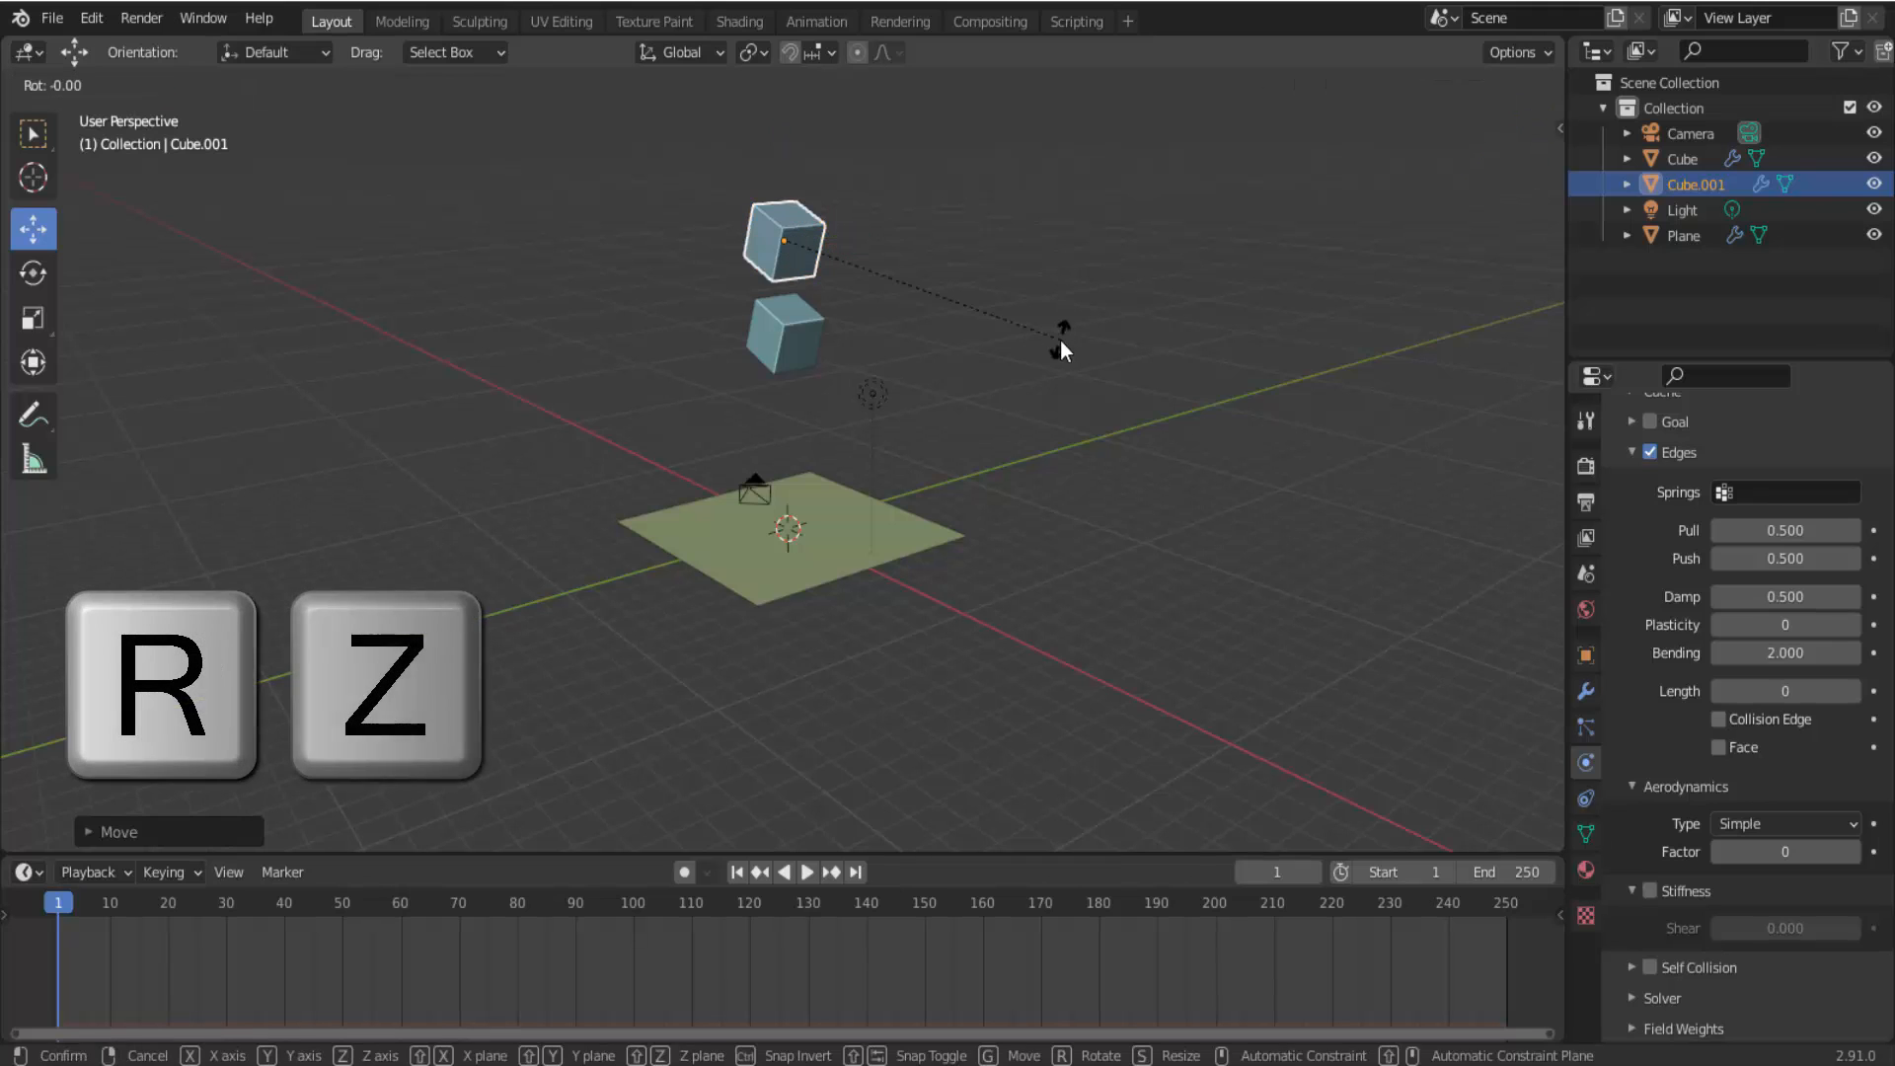
pyautogui.click(959, 572)
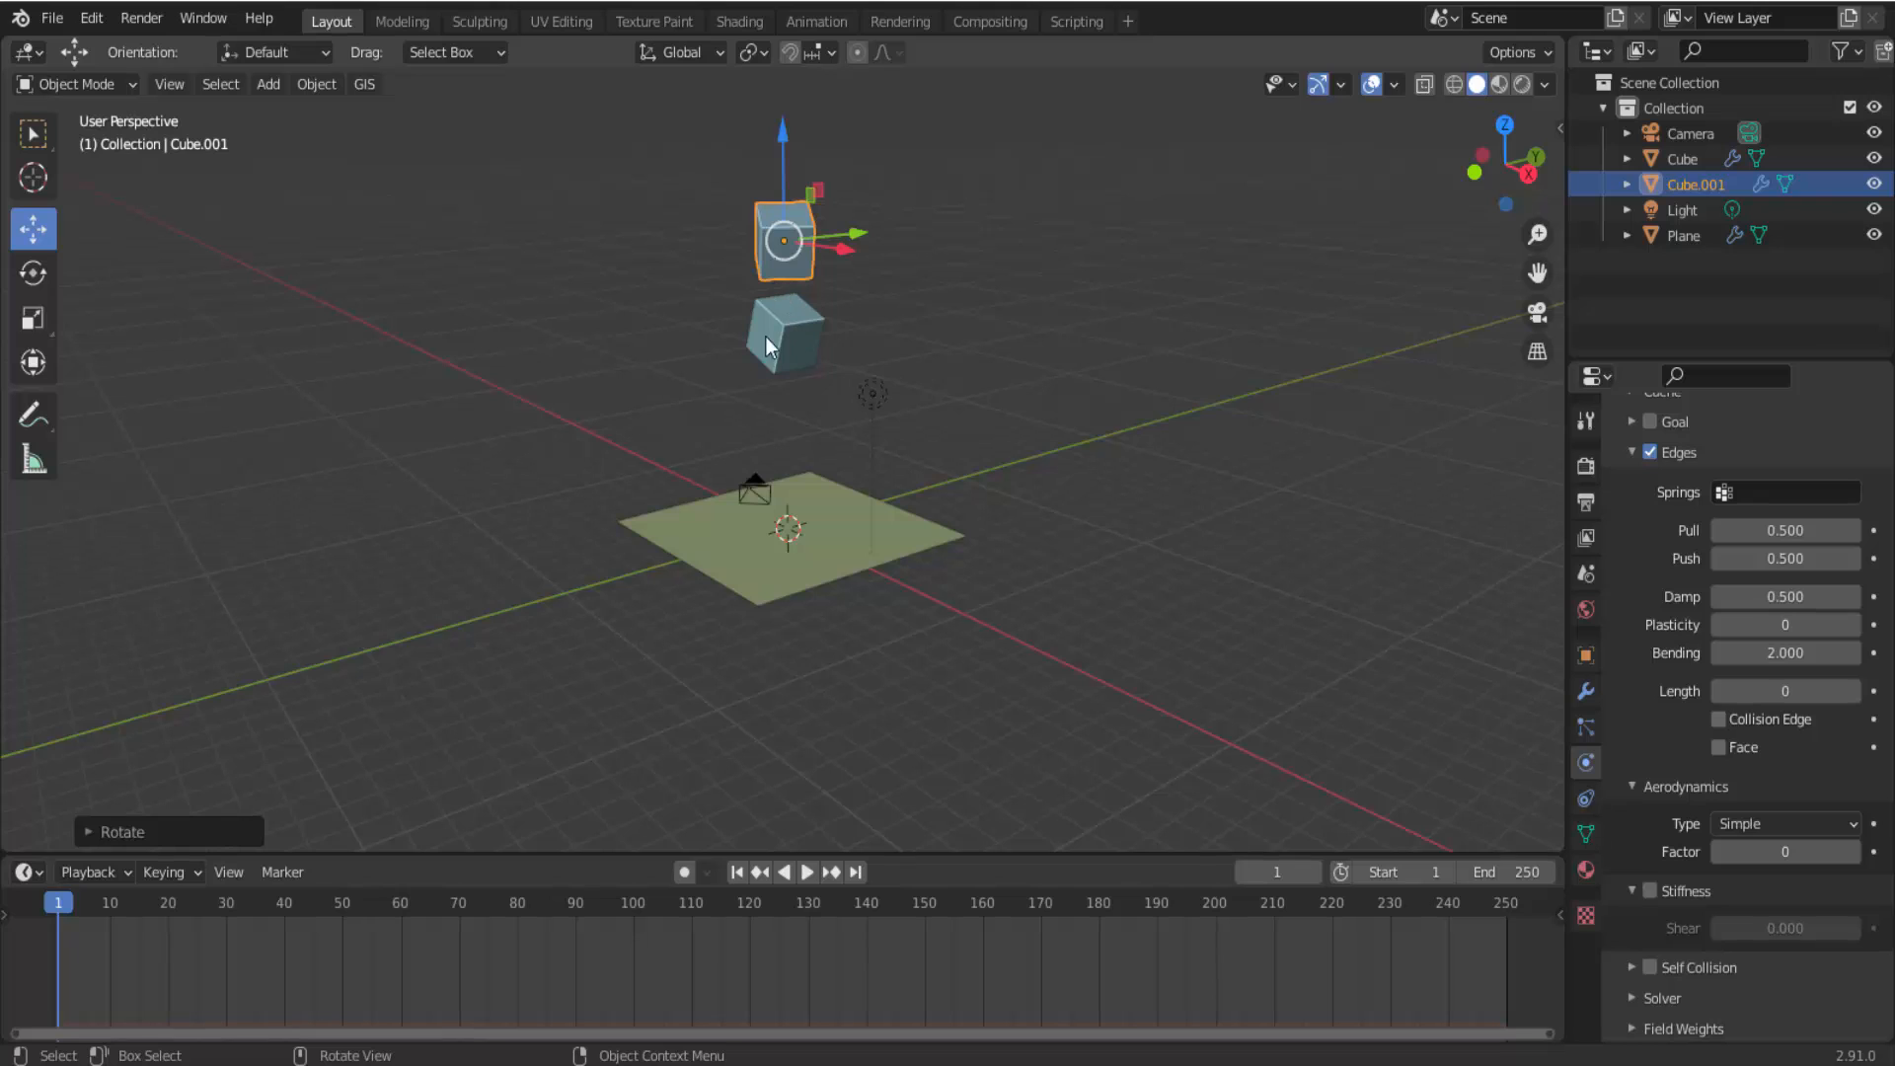
# Play the simulation of both cubes falling, stop it, and return to the first frame.
pyautogui.click(810, 873)
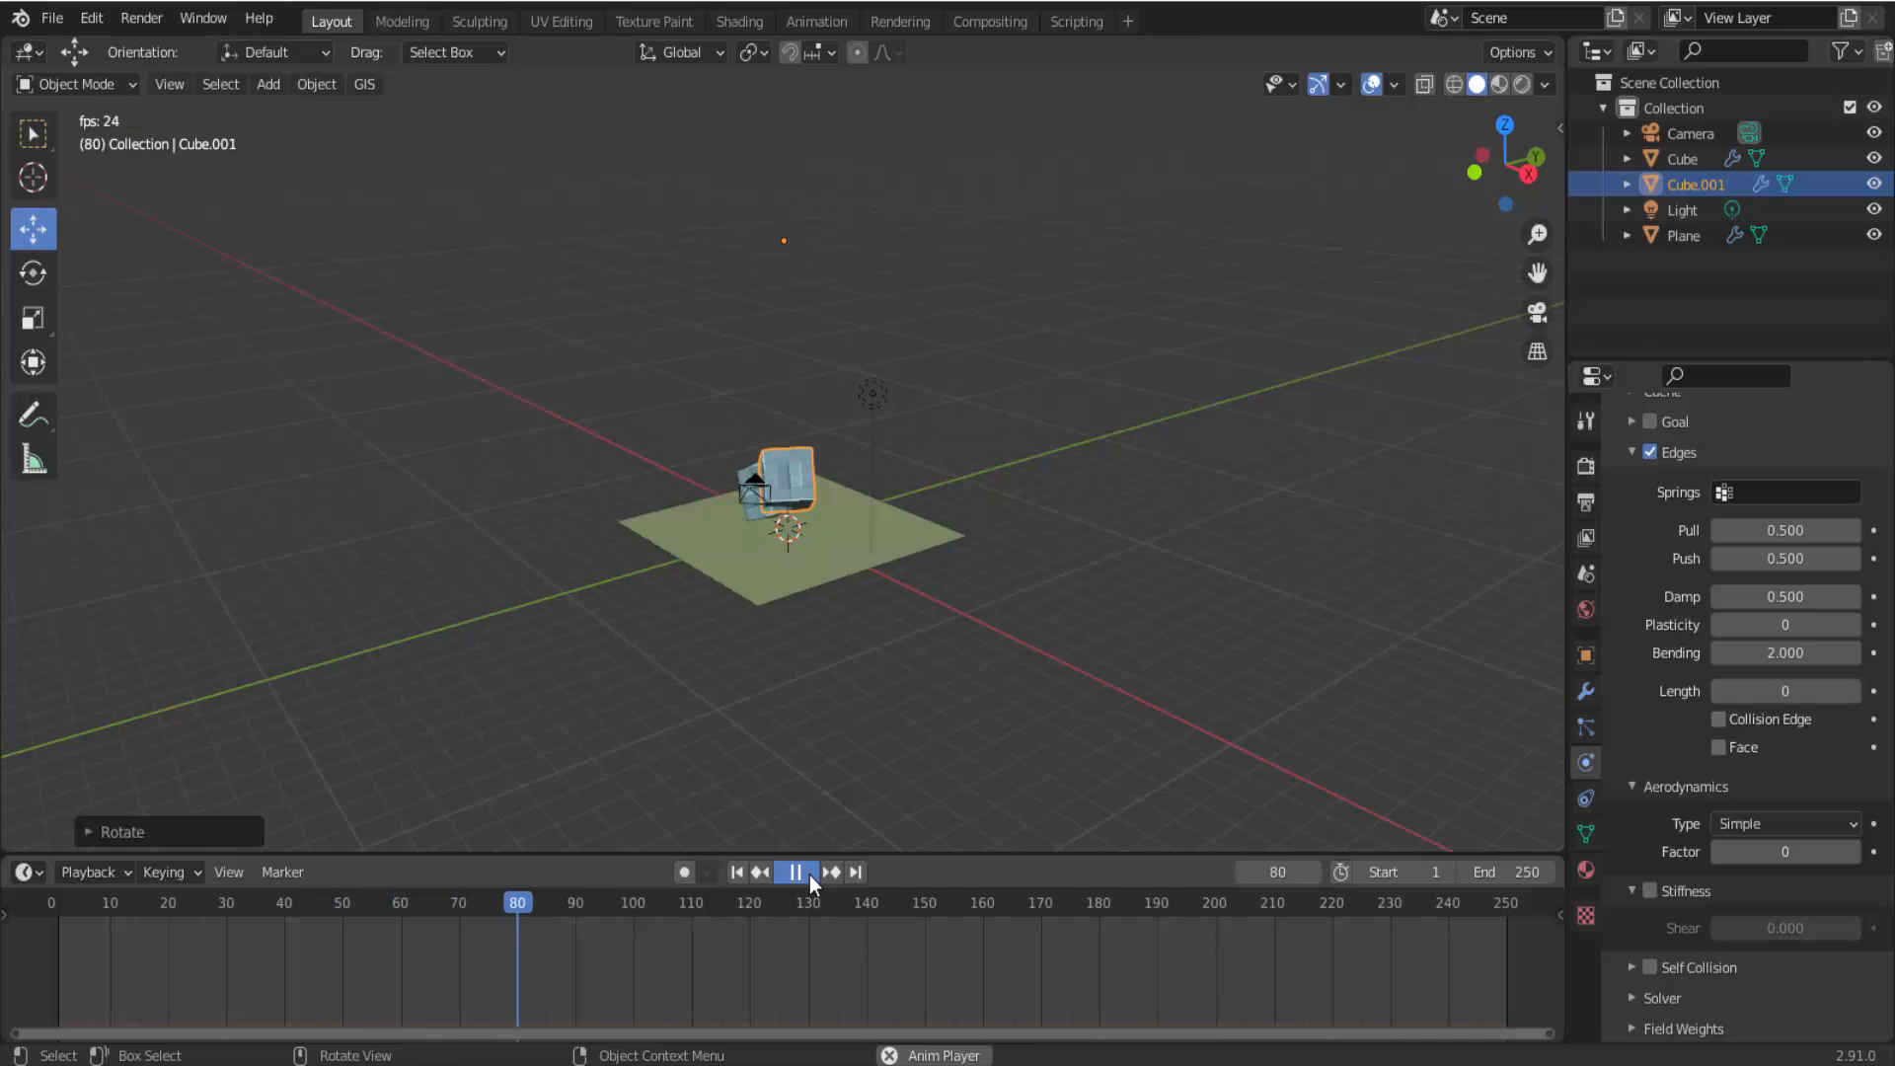
pyautogui.click(809, 873)
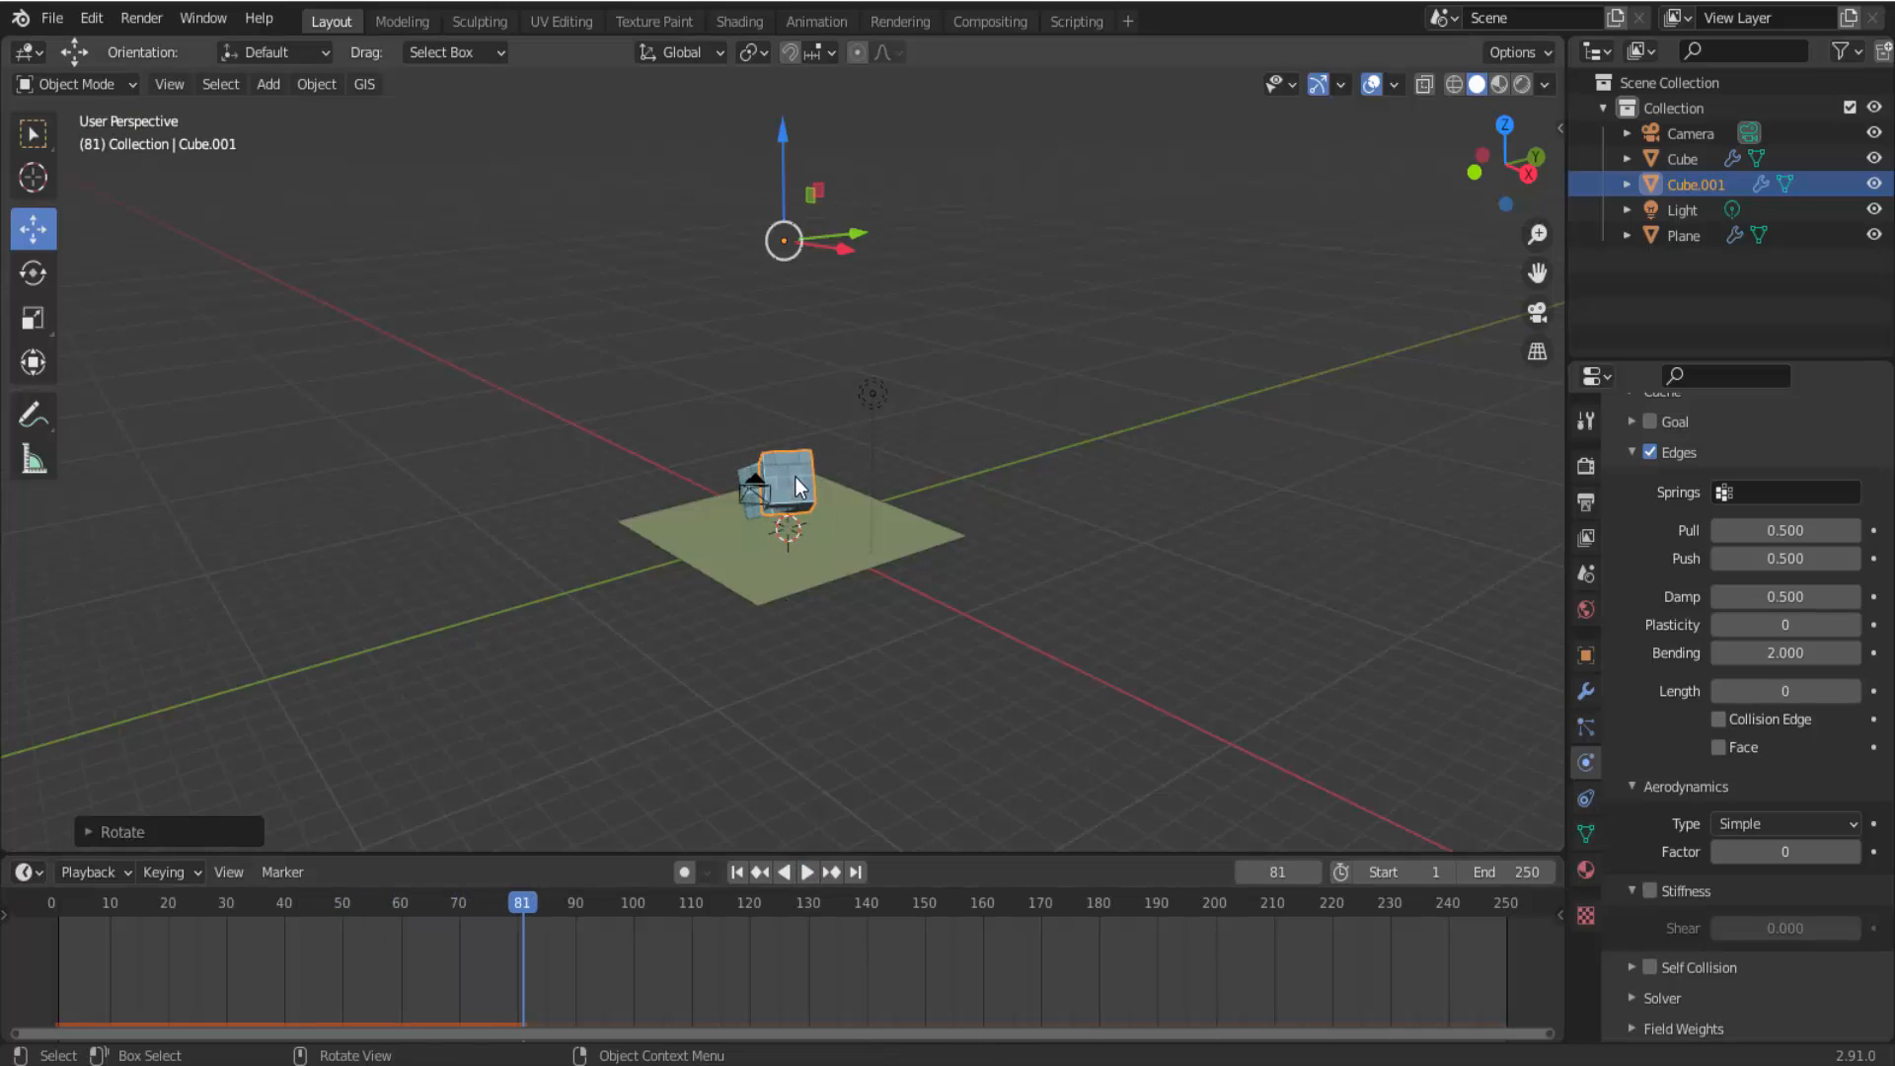
pyautogui.click(737, 873)
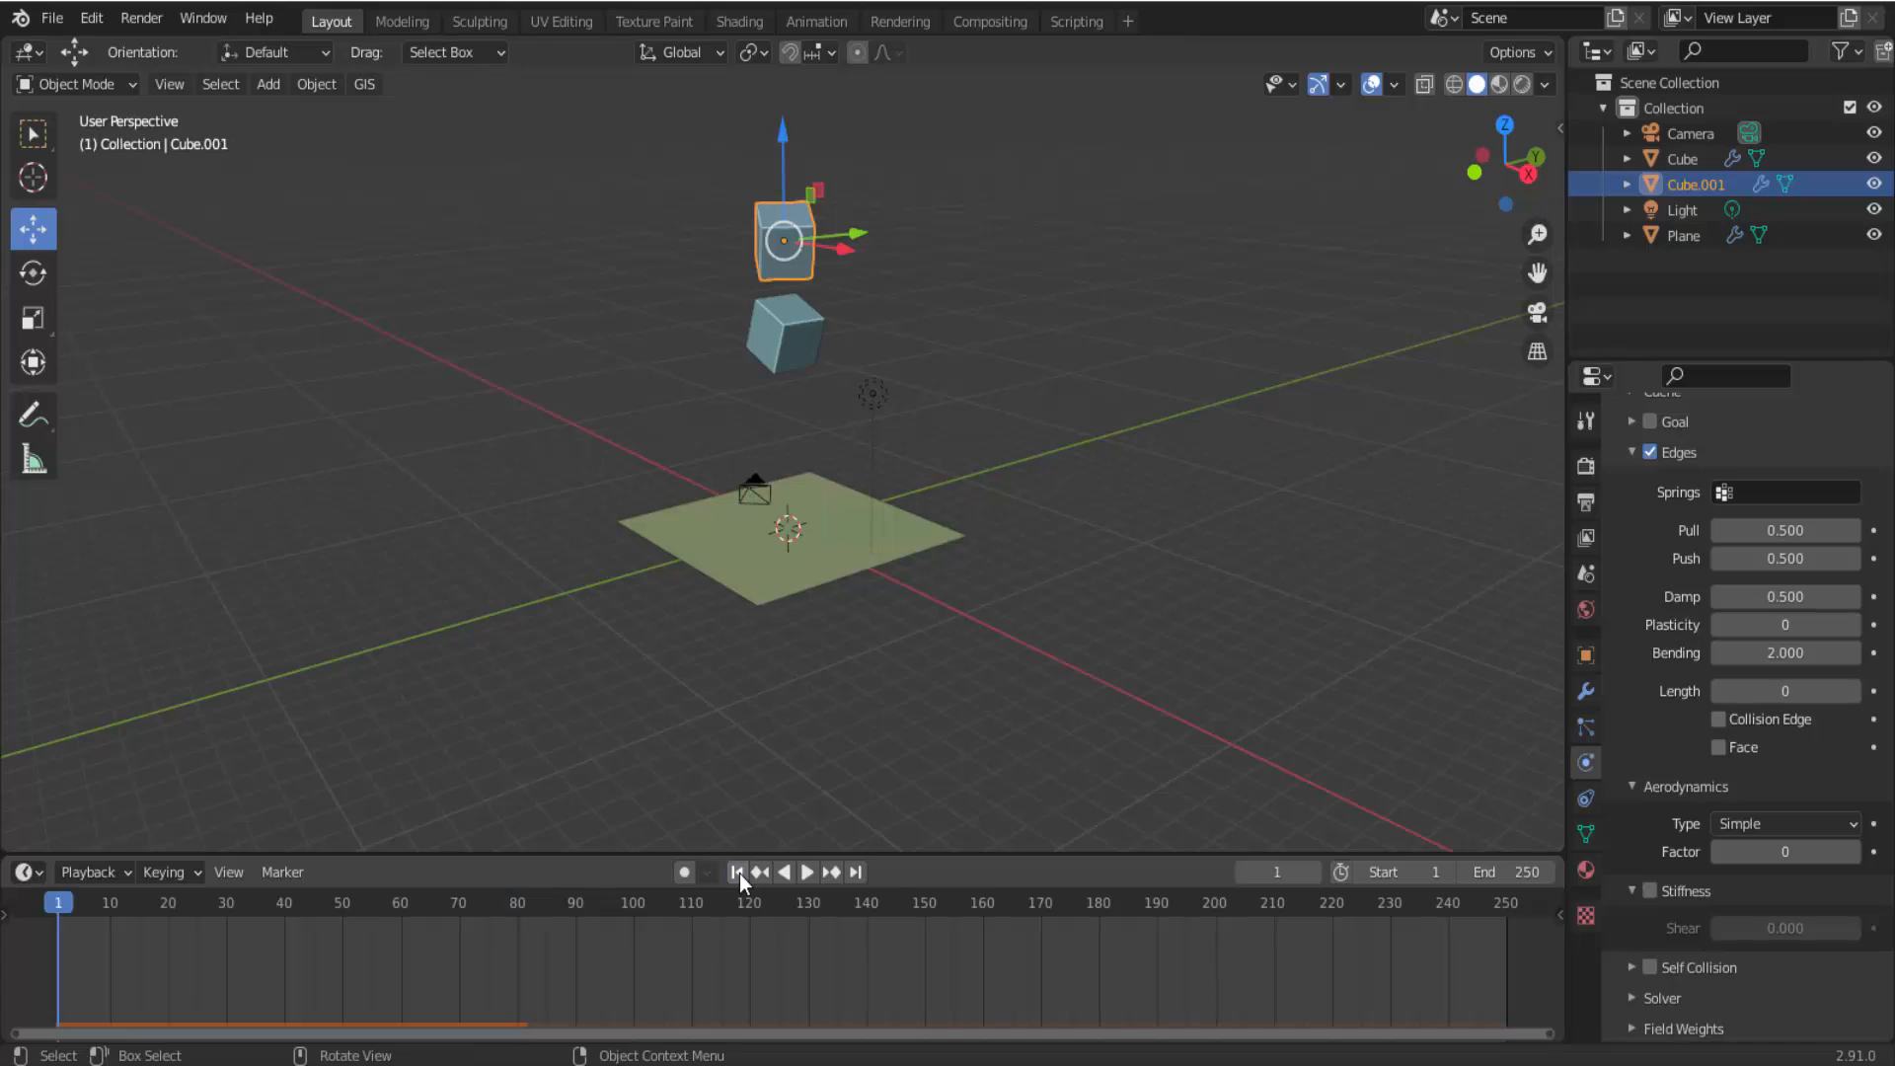
# Enable Collision physics on the lower cube and on the upper cube.
pyautogui.click(785, 322)
pyautogui.click(794, 252)
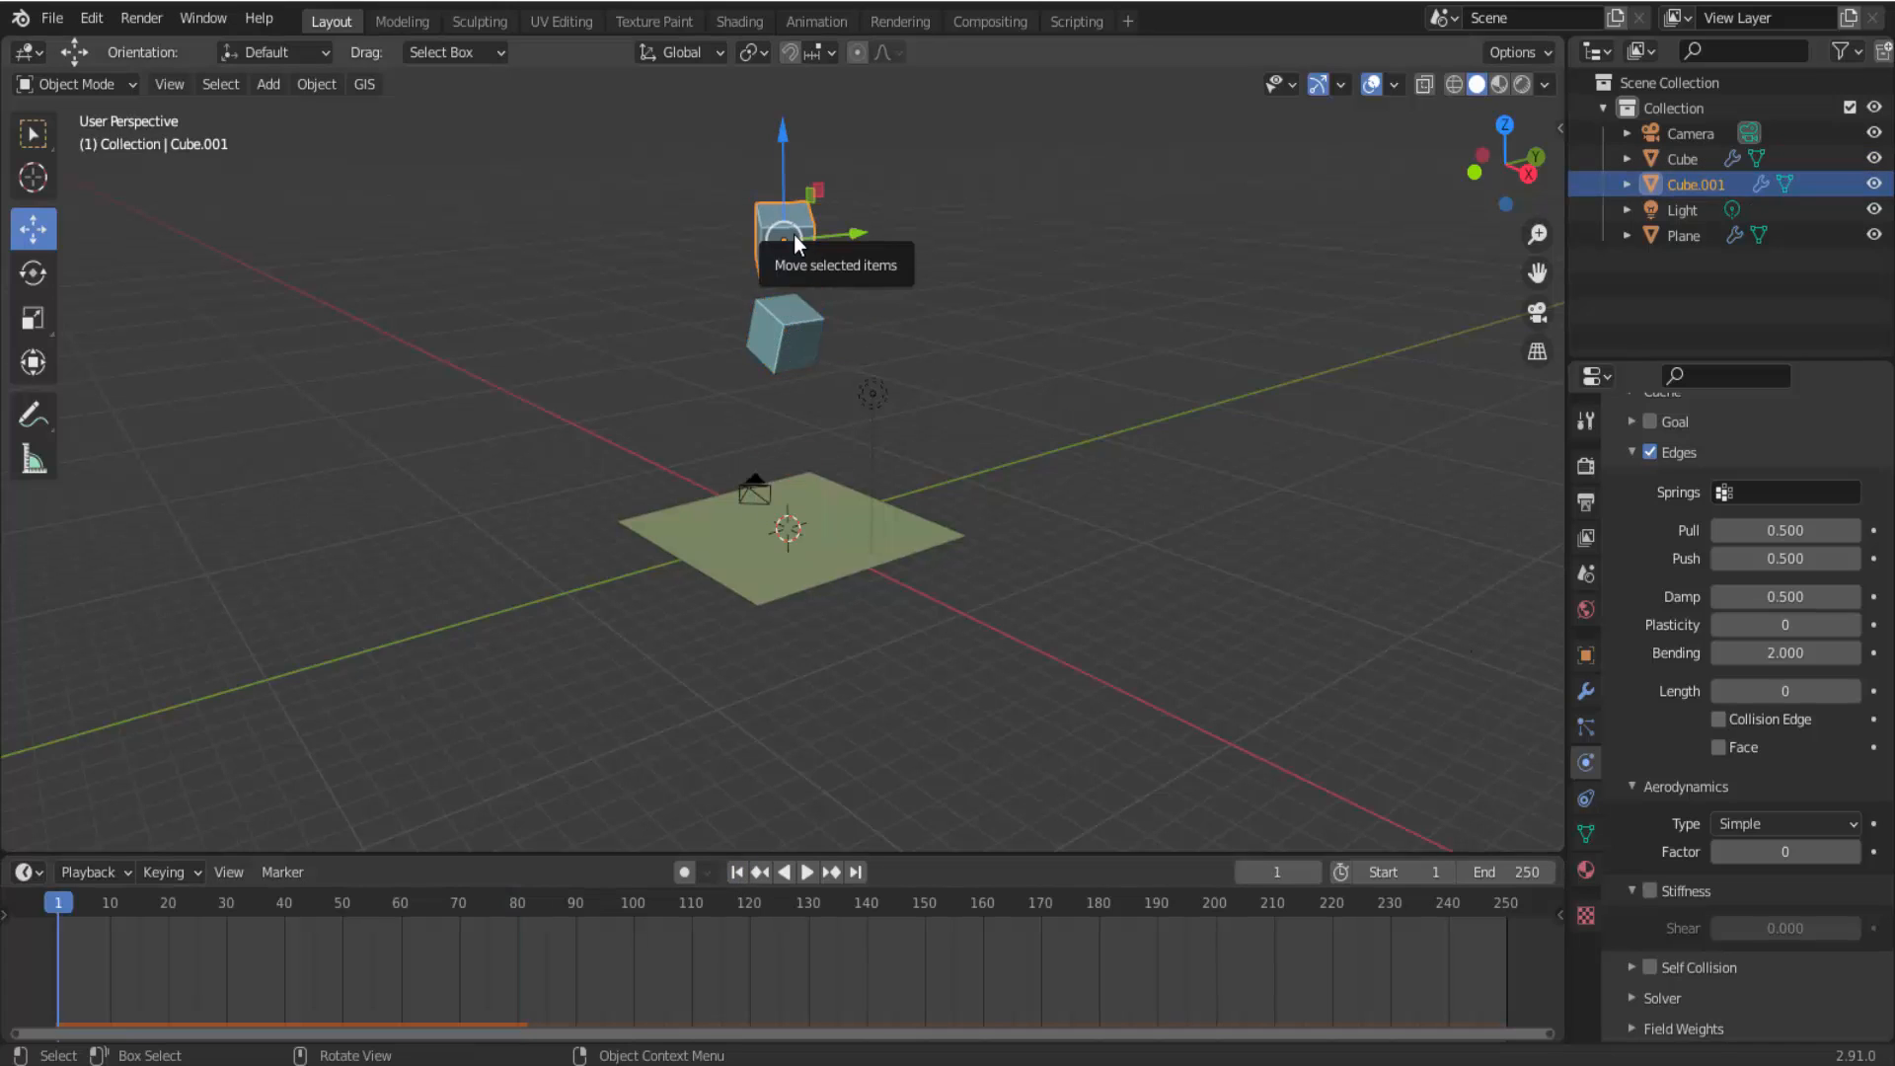
pyautogui.click(785, 327)
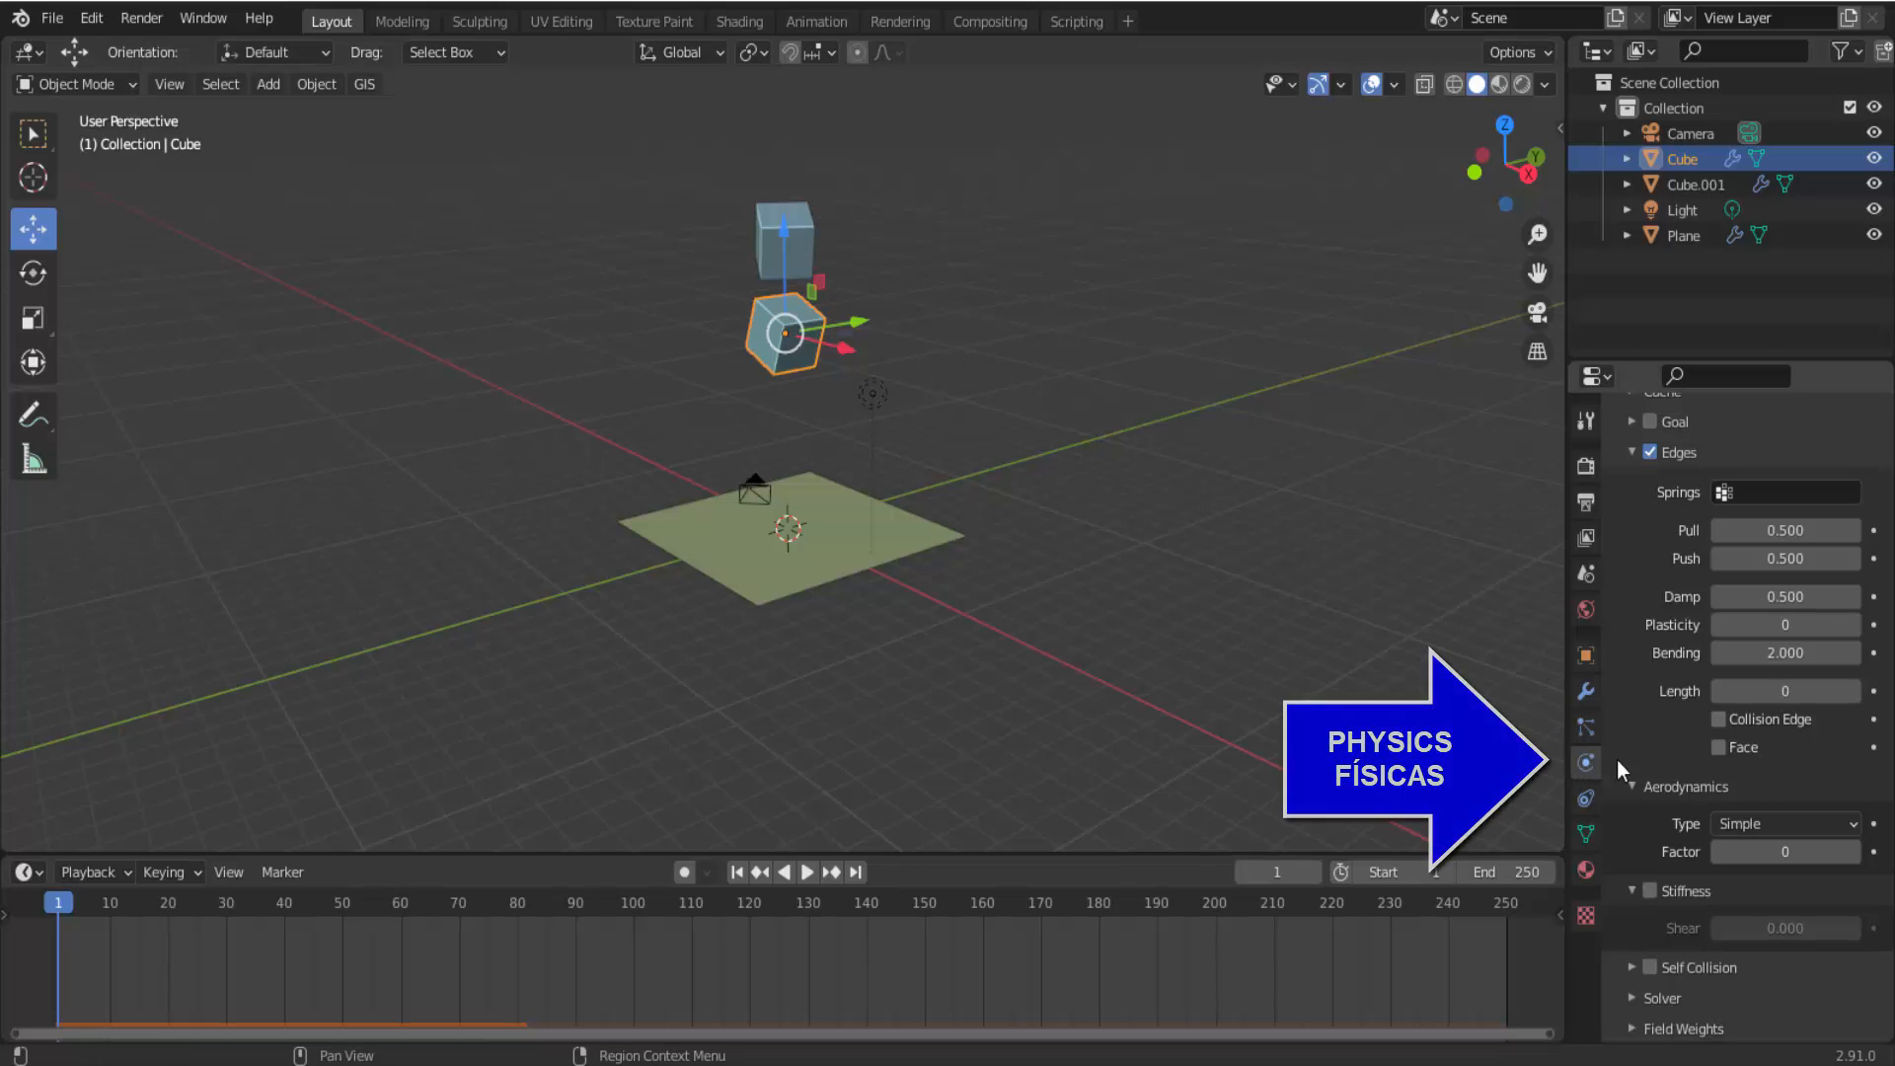
pyautogui.scroll(10, 1668, 736)
pyautogui.click(1745, 521)
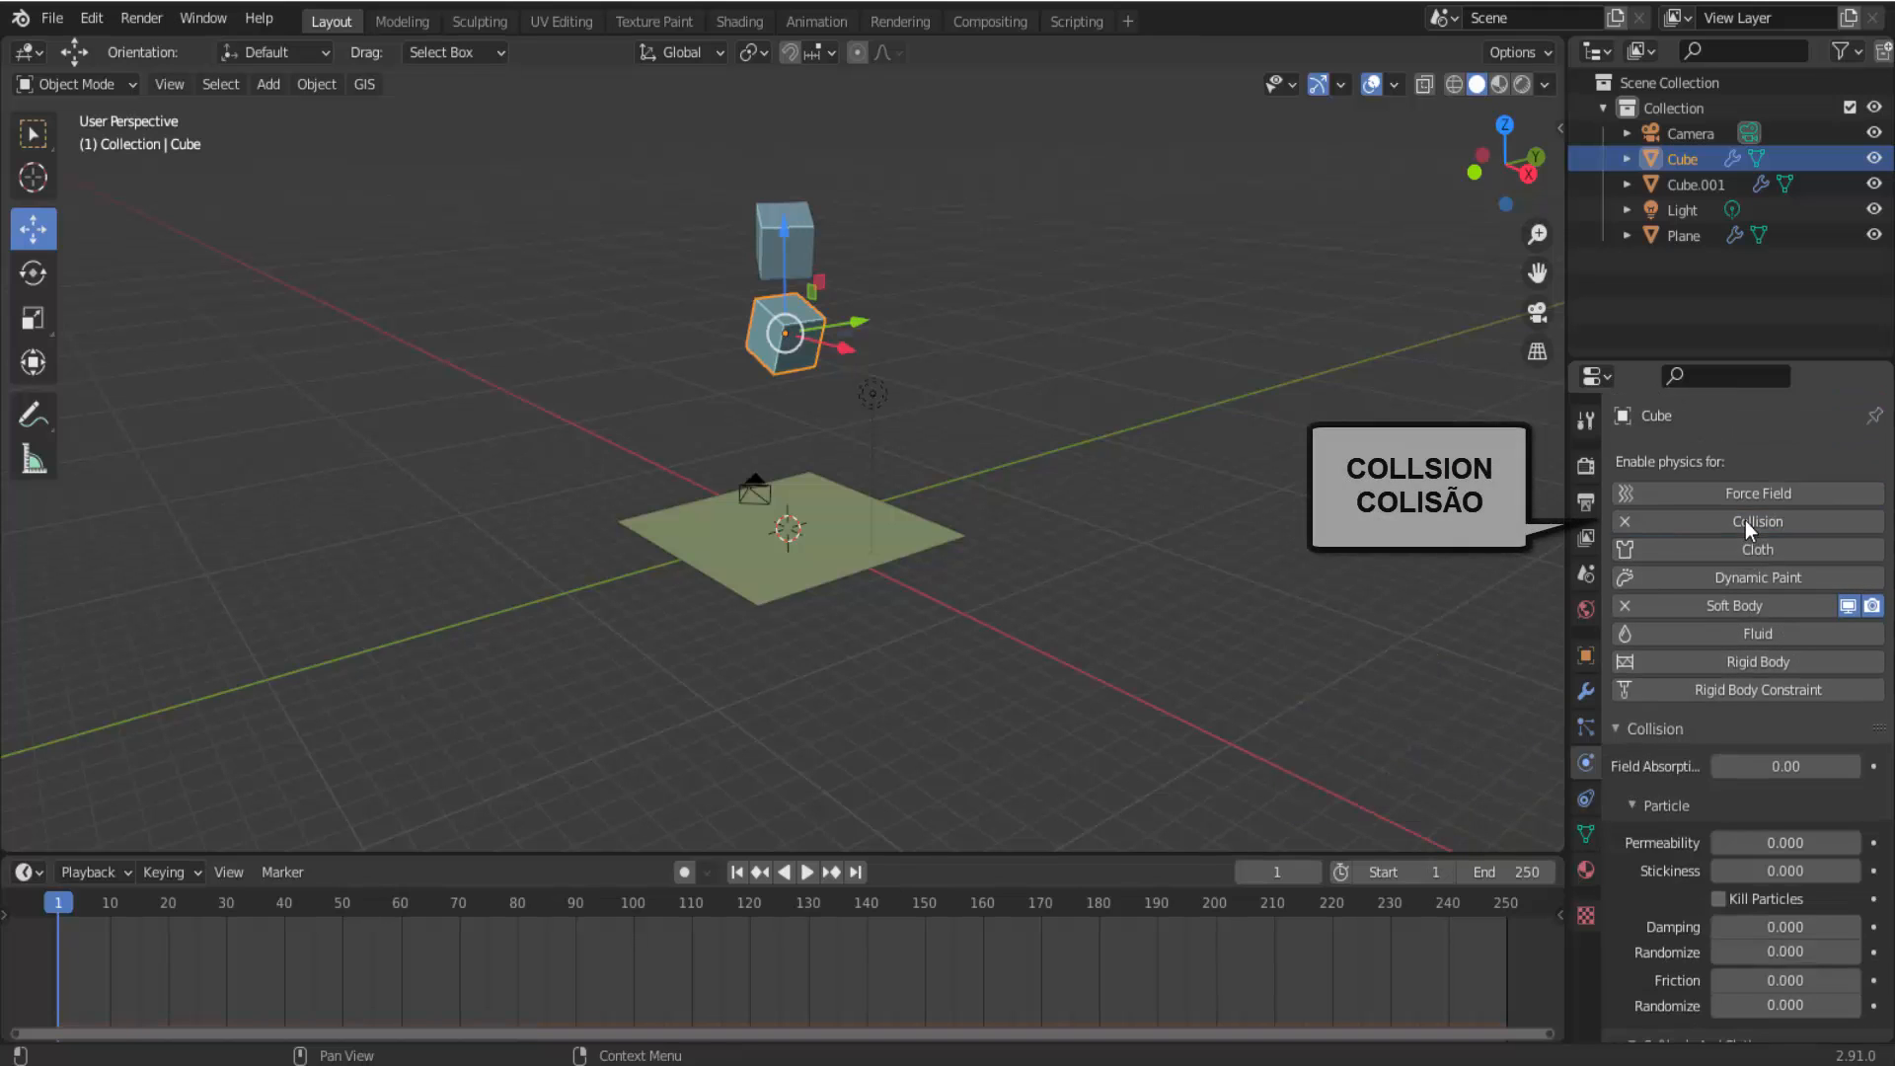
pyautogui.click(786, 220)
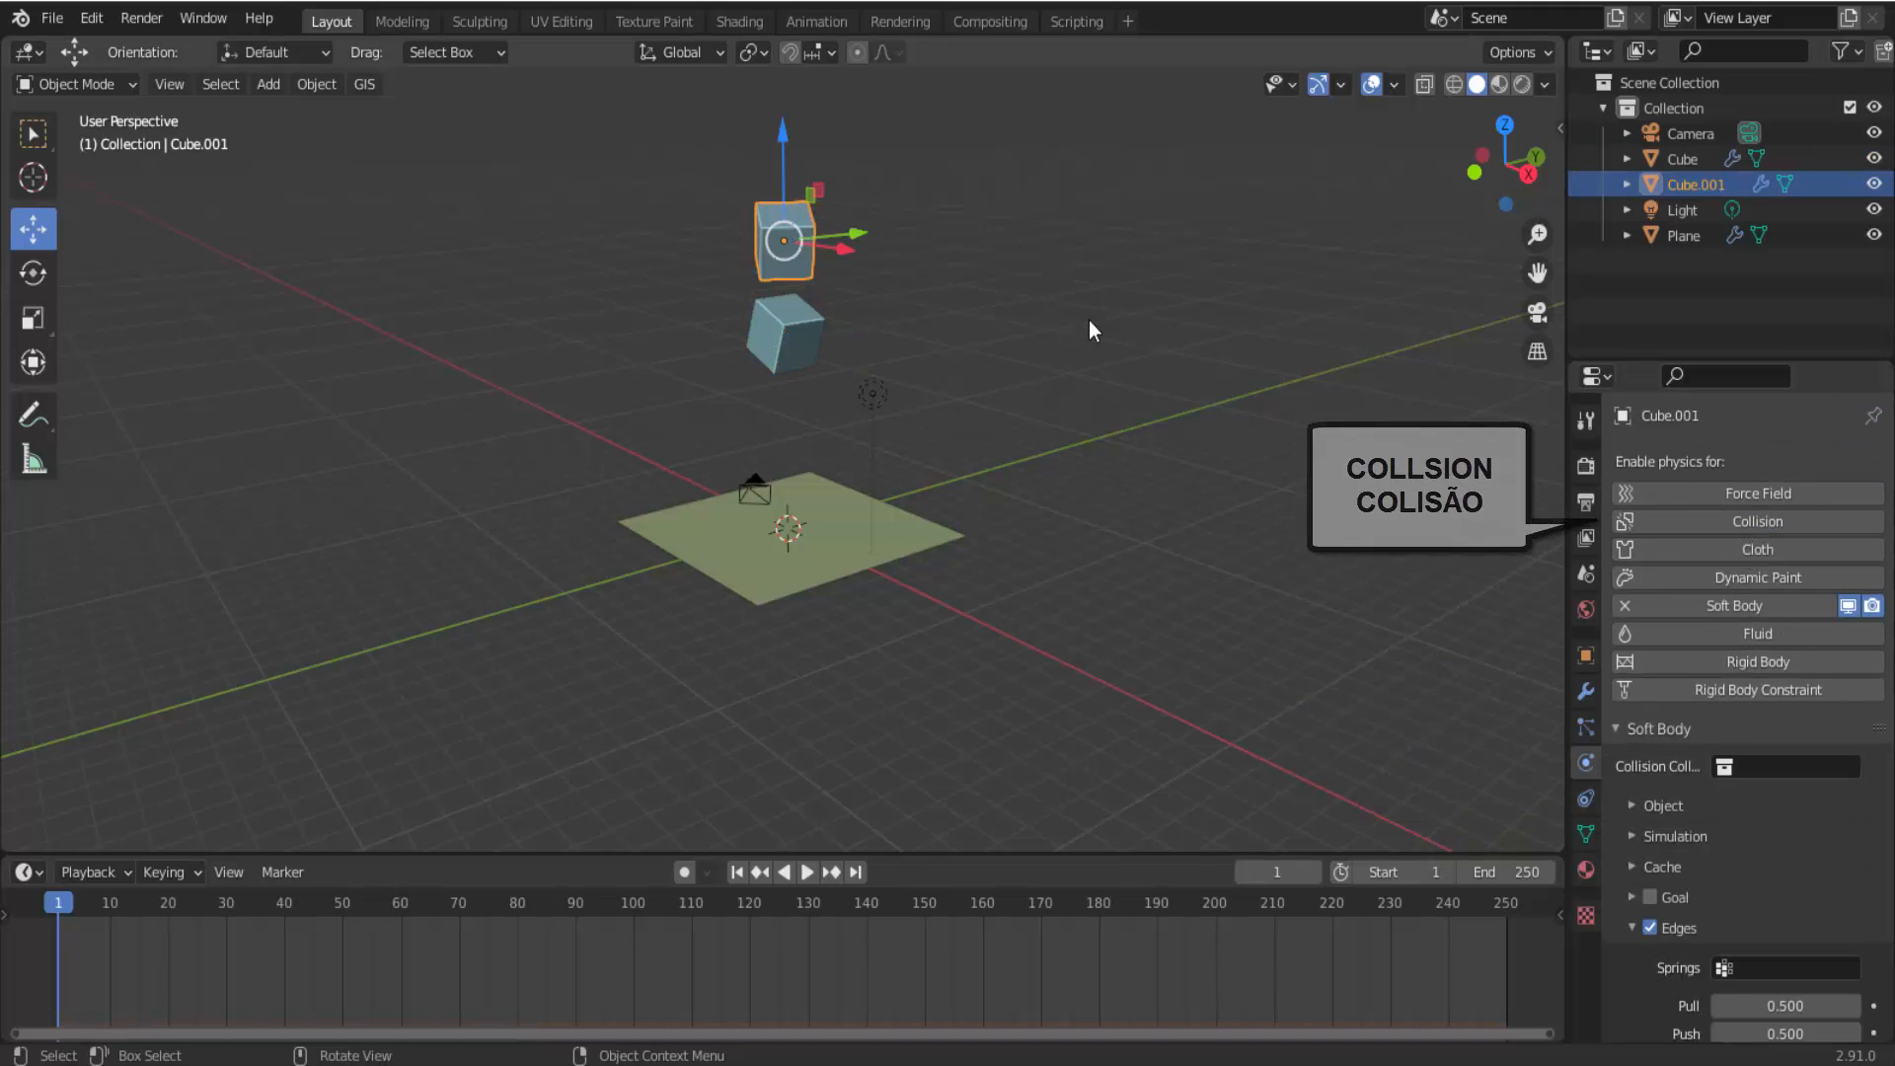
pyautogui.click(1751, 521)
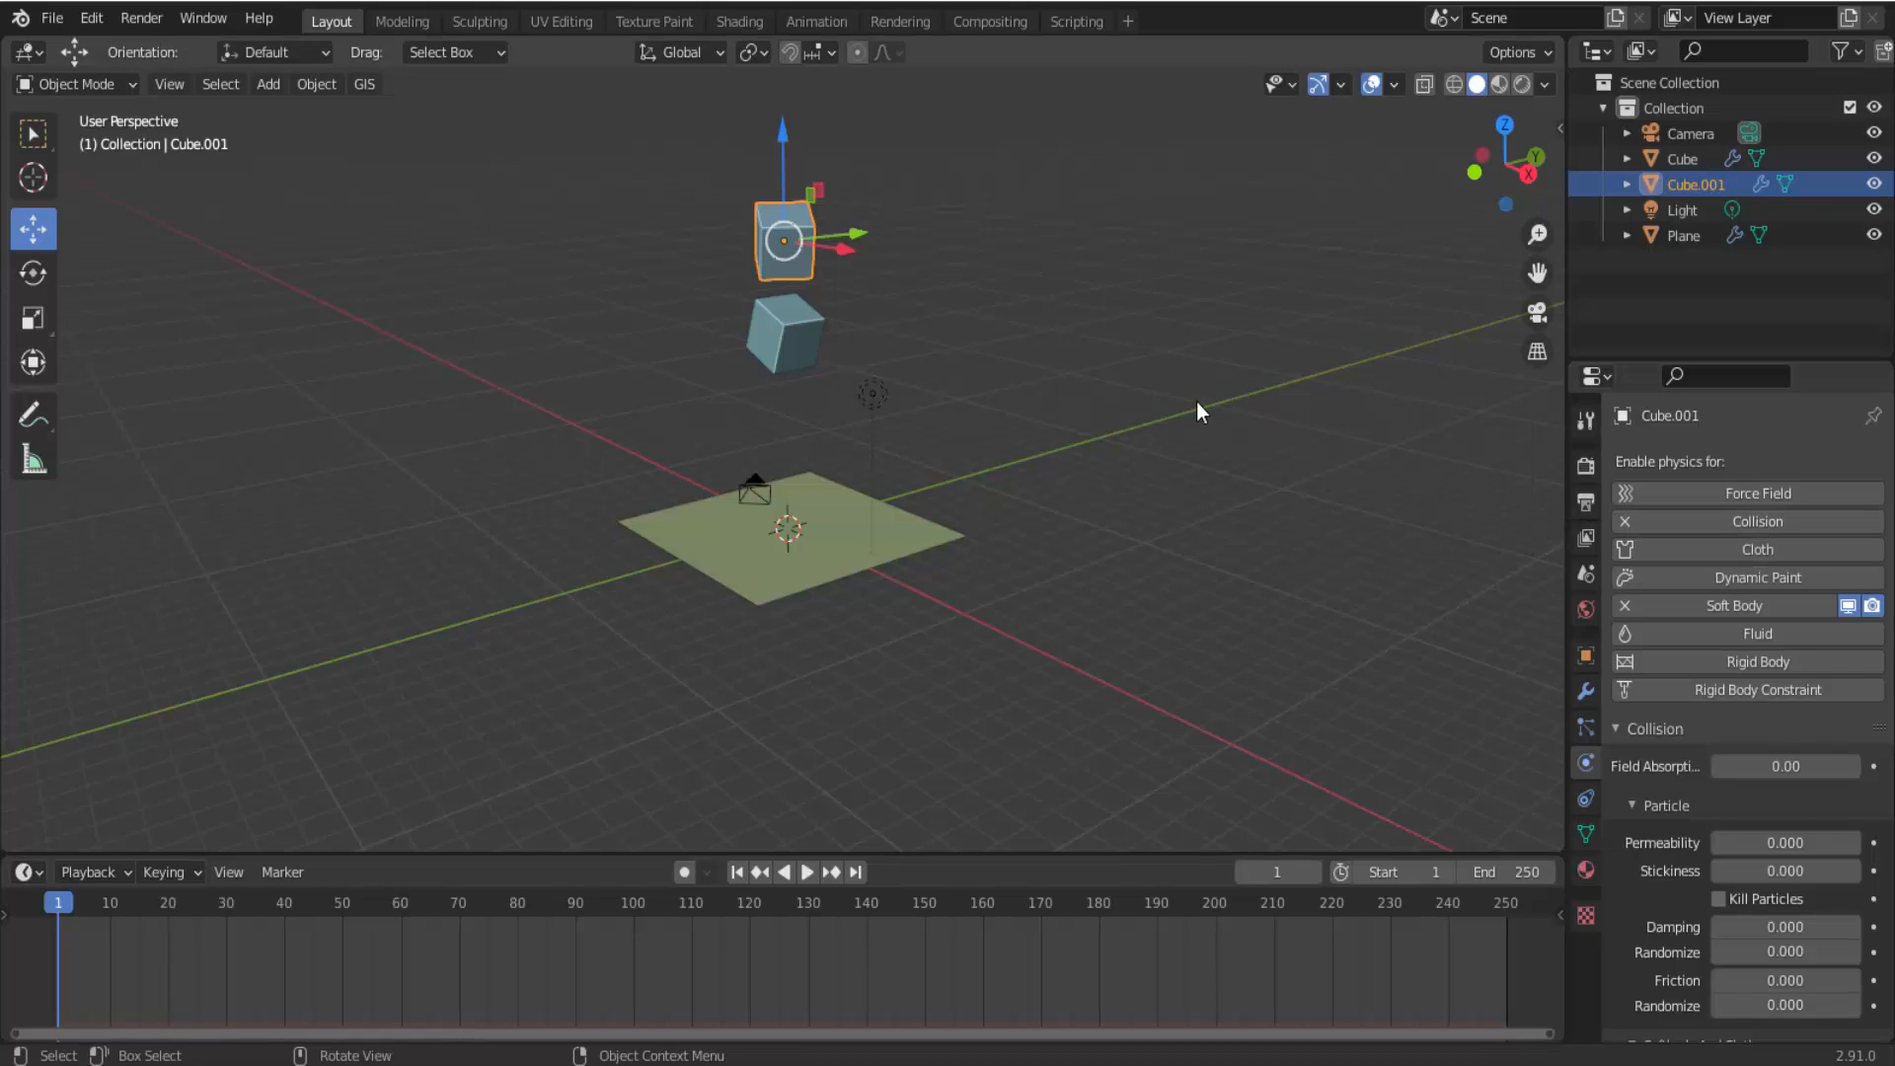
# Play the fall of the two cubes with Collision enabled on both, then stop playback.
pyautogui.click(807, 873)
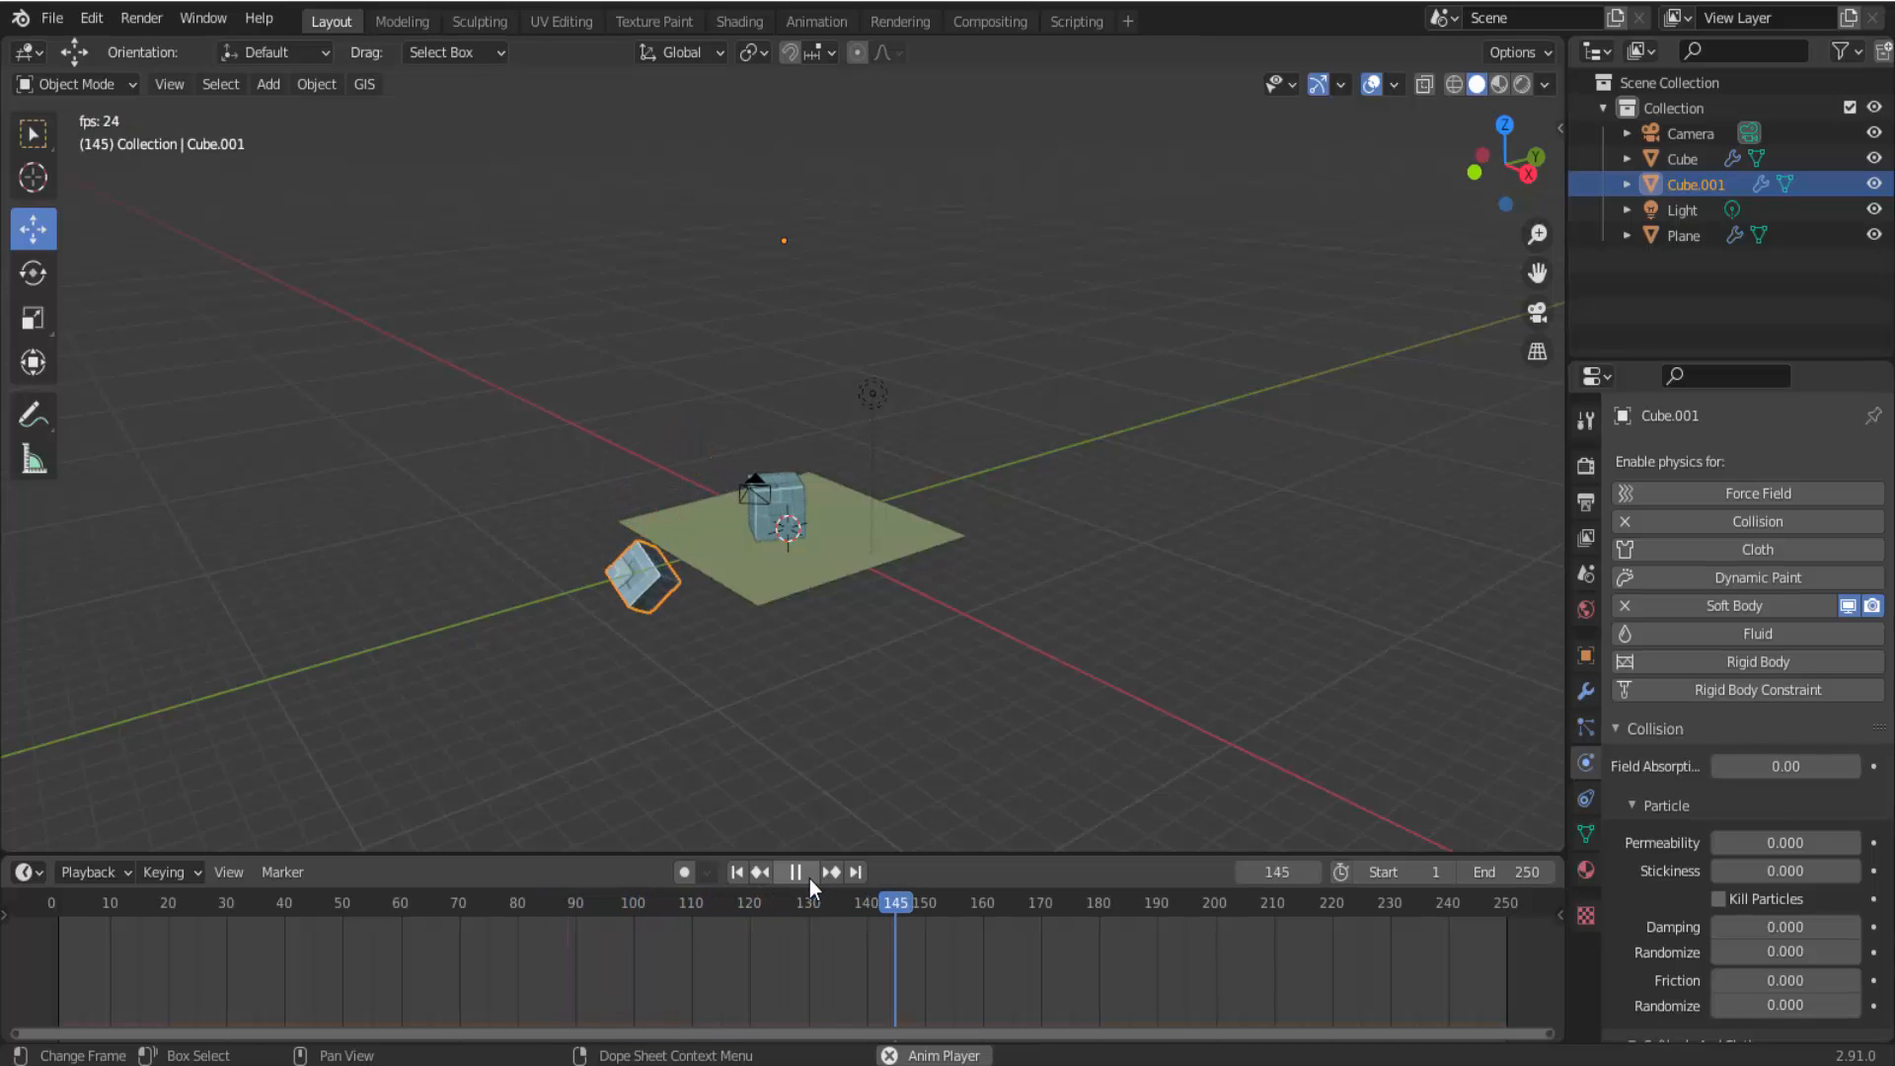
pyautogui.press('Escape')
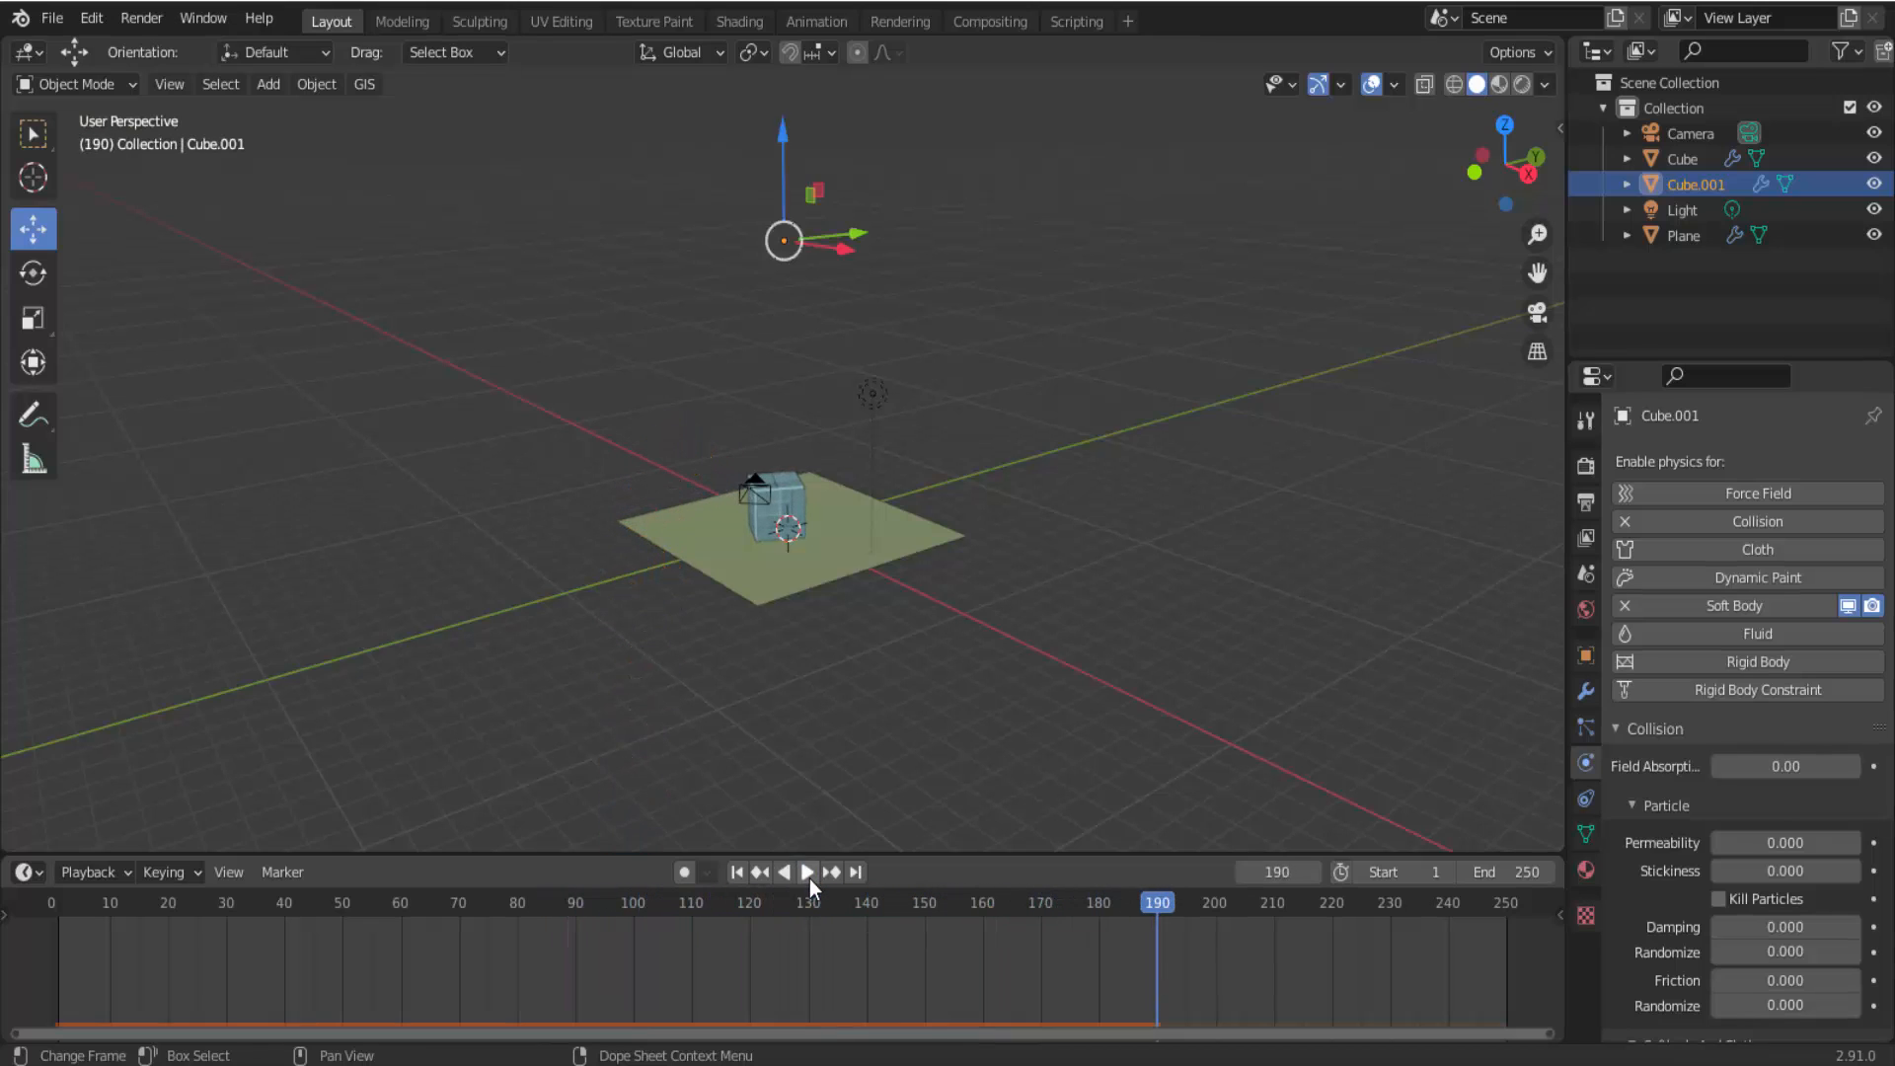